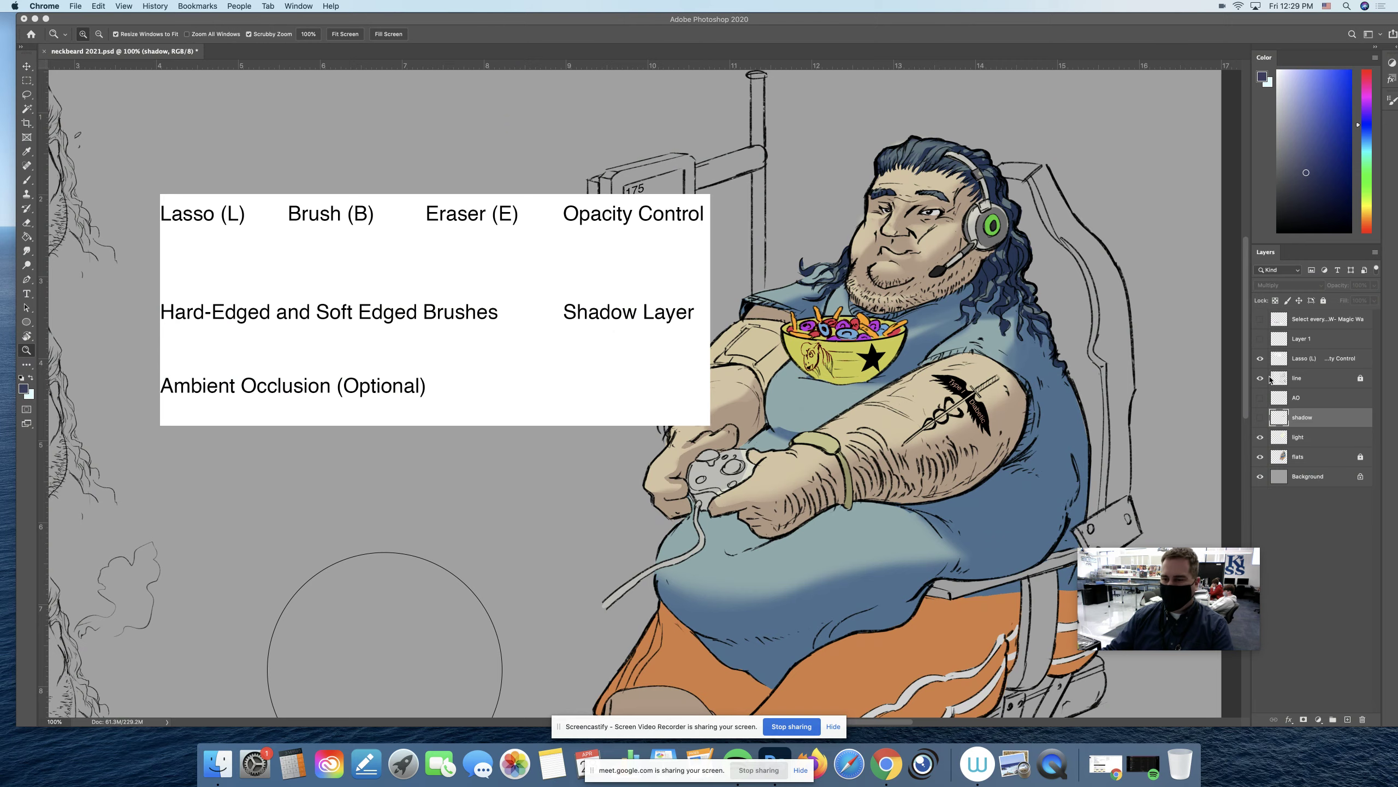
Step: Hide the tool notes layer above the line layer and add a new empty layer directly above the shadow layer
click(1260, 359)
click(1260, 358)
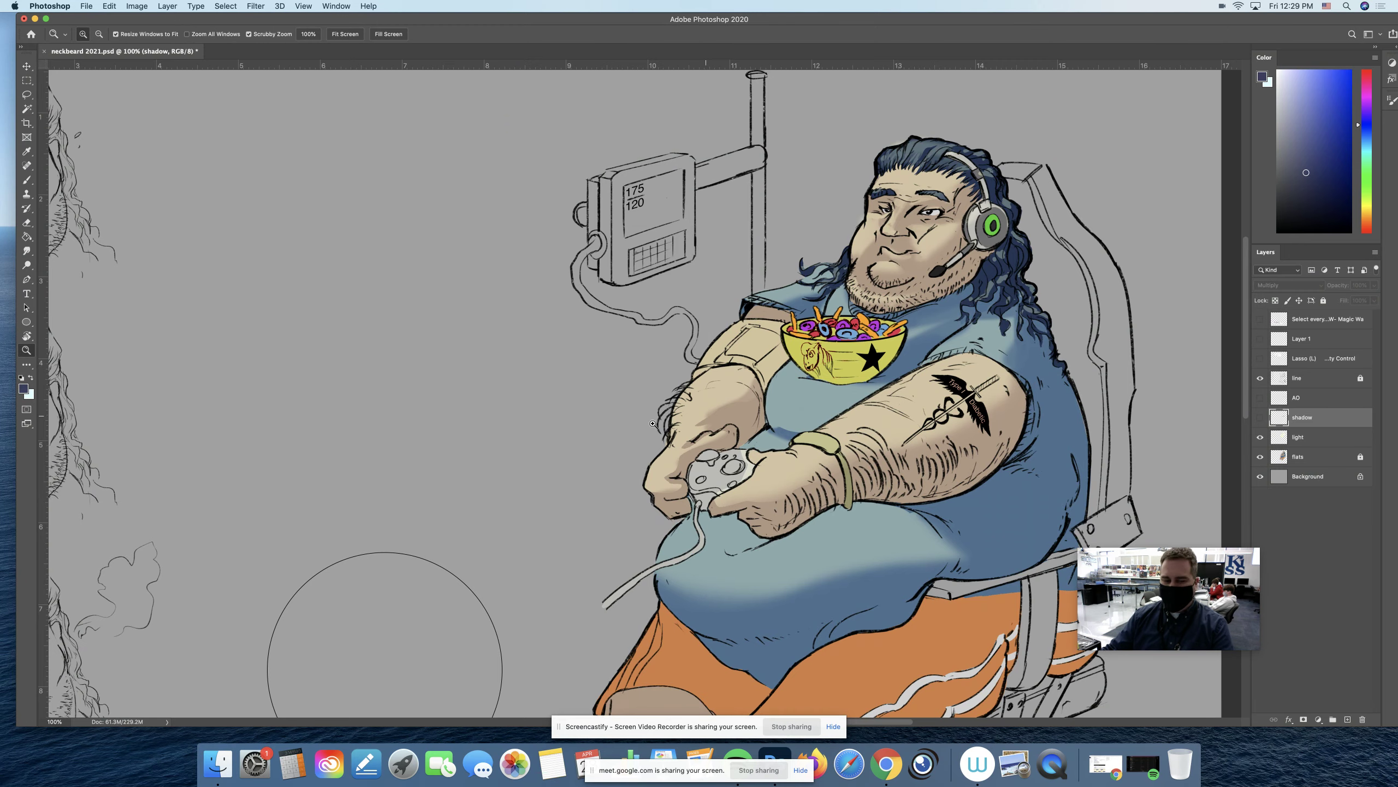
drag(567, 445, 736, 316)
mouse_move(616, 464)
mouse_down()
mouse_move(641, 466)
mouse_move(659, 380)
mouse_up()
key(b)
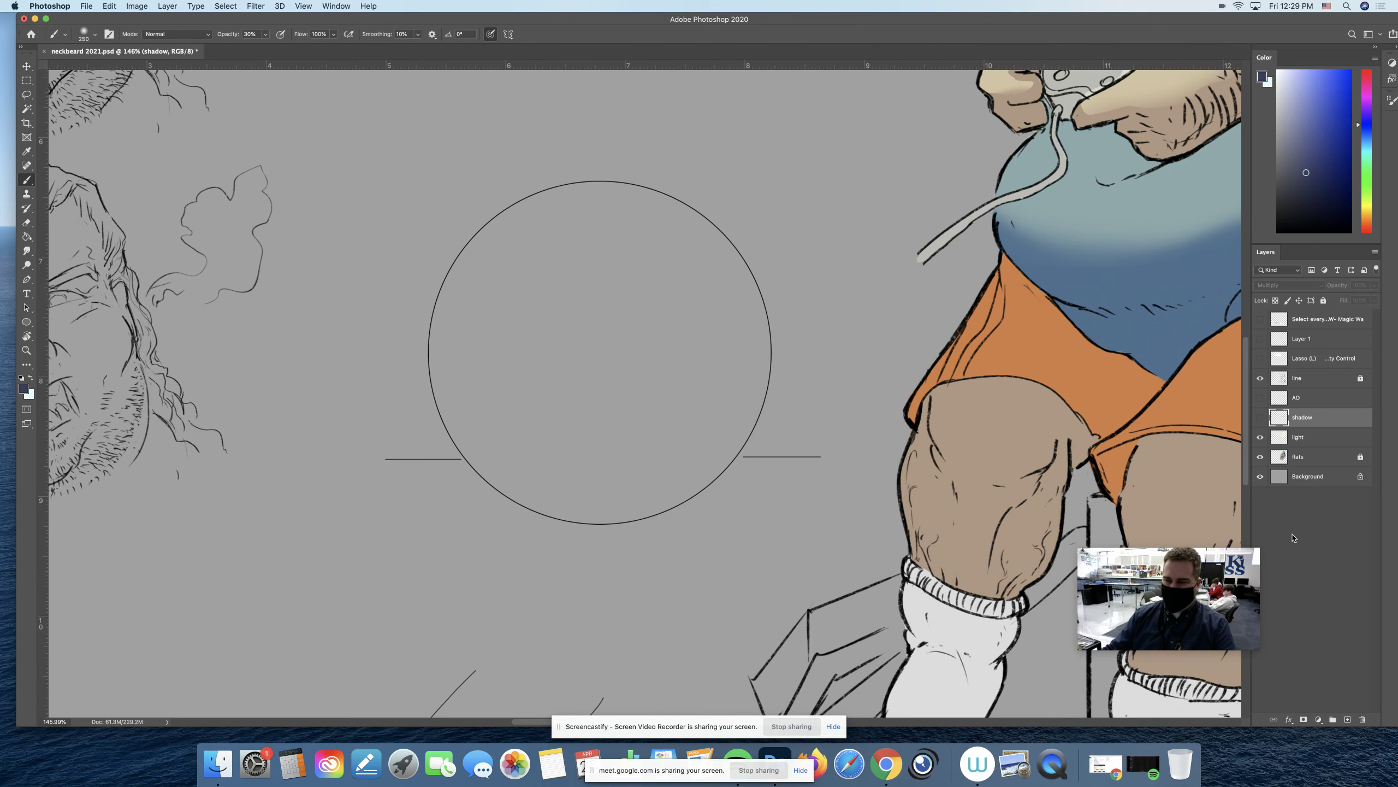
click(1348, 720)
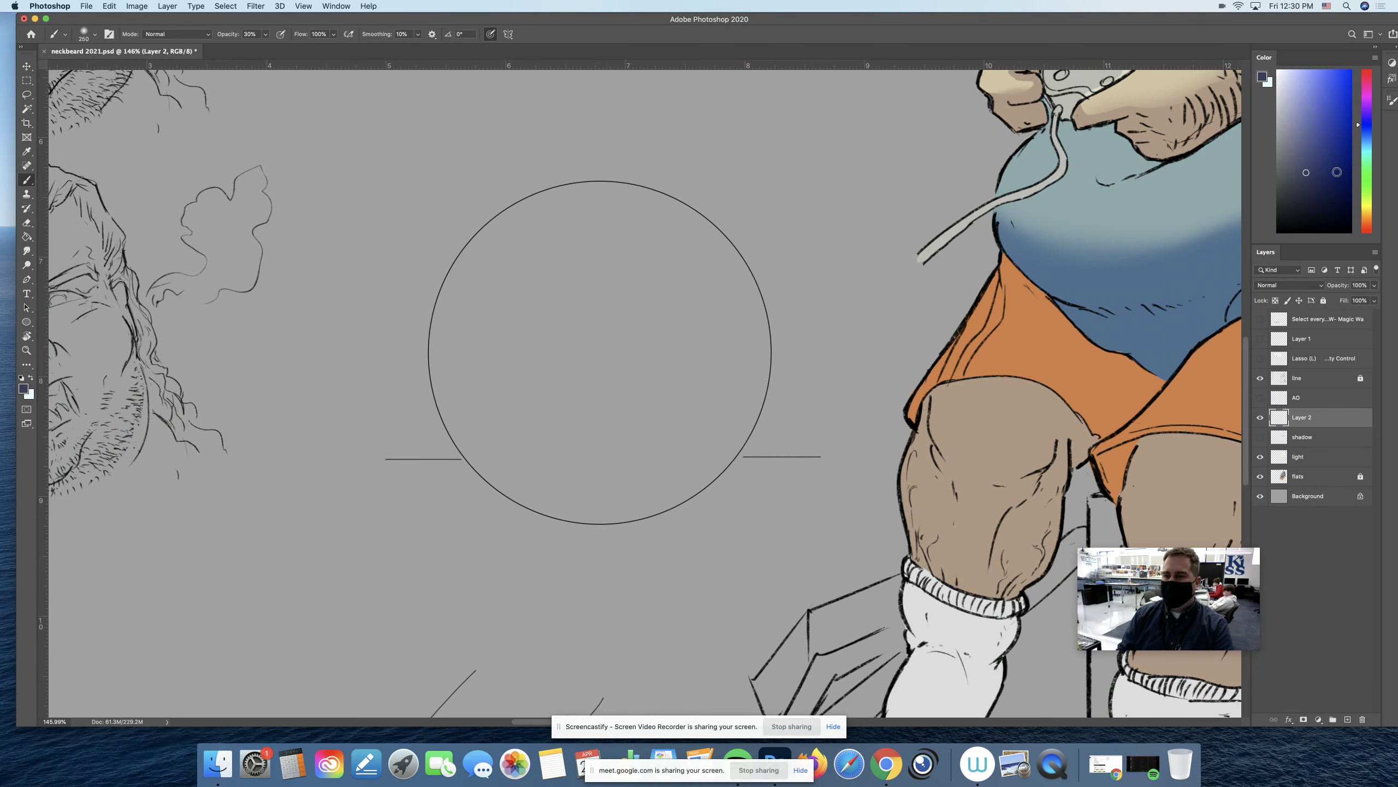
Step: Paint a soft pale yellow highlight over the upper part of the circle at 100% brush opacity
click(1369, 207)
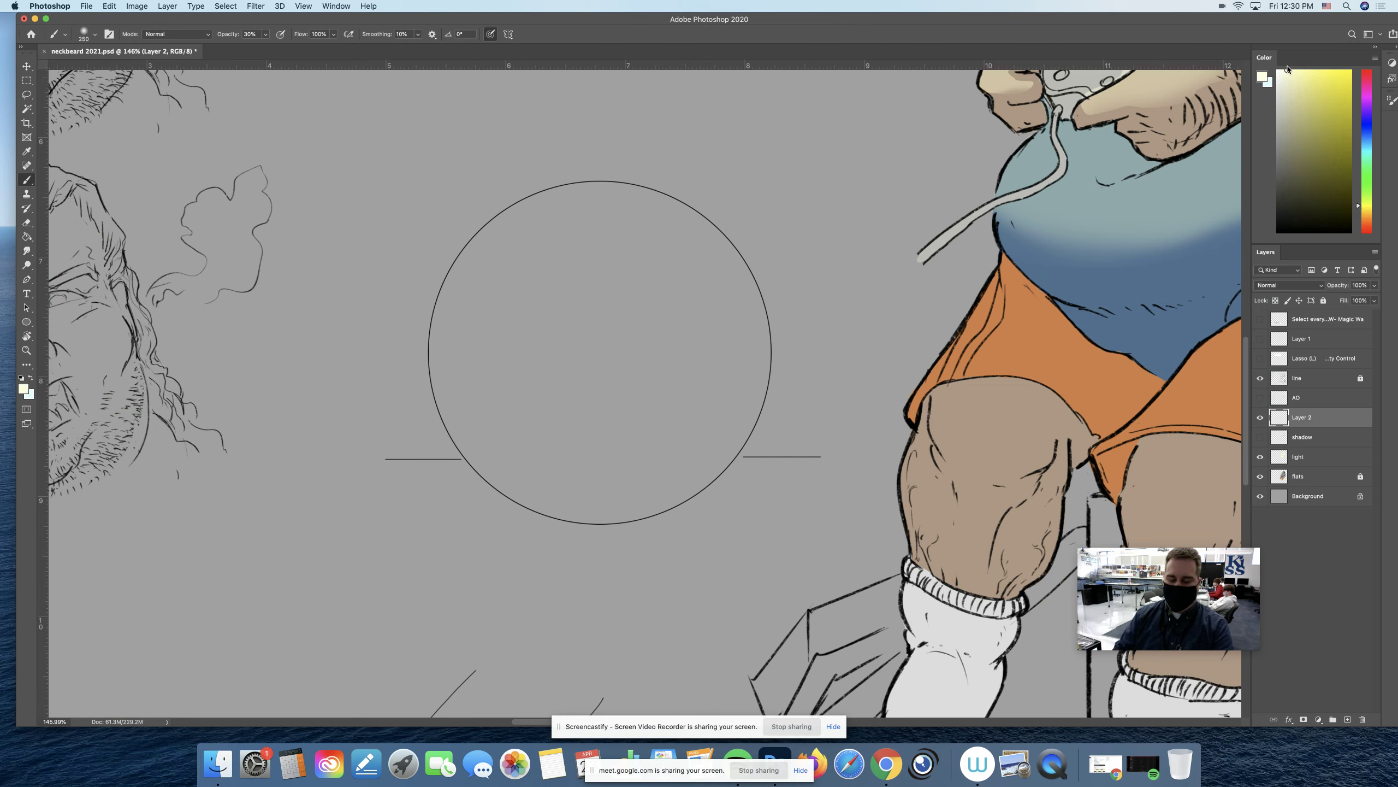
key(0)
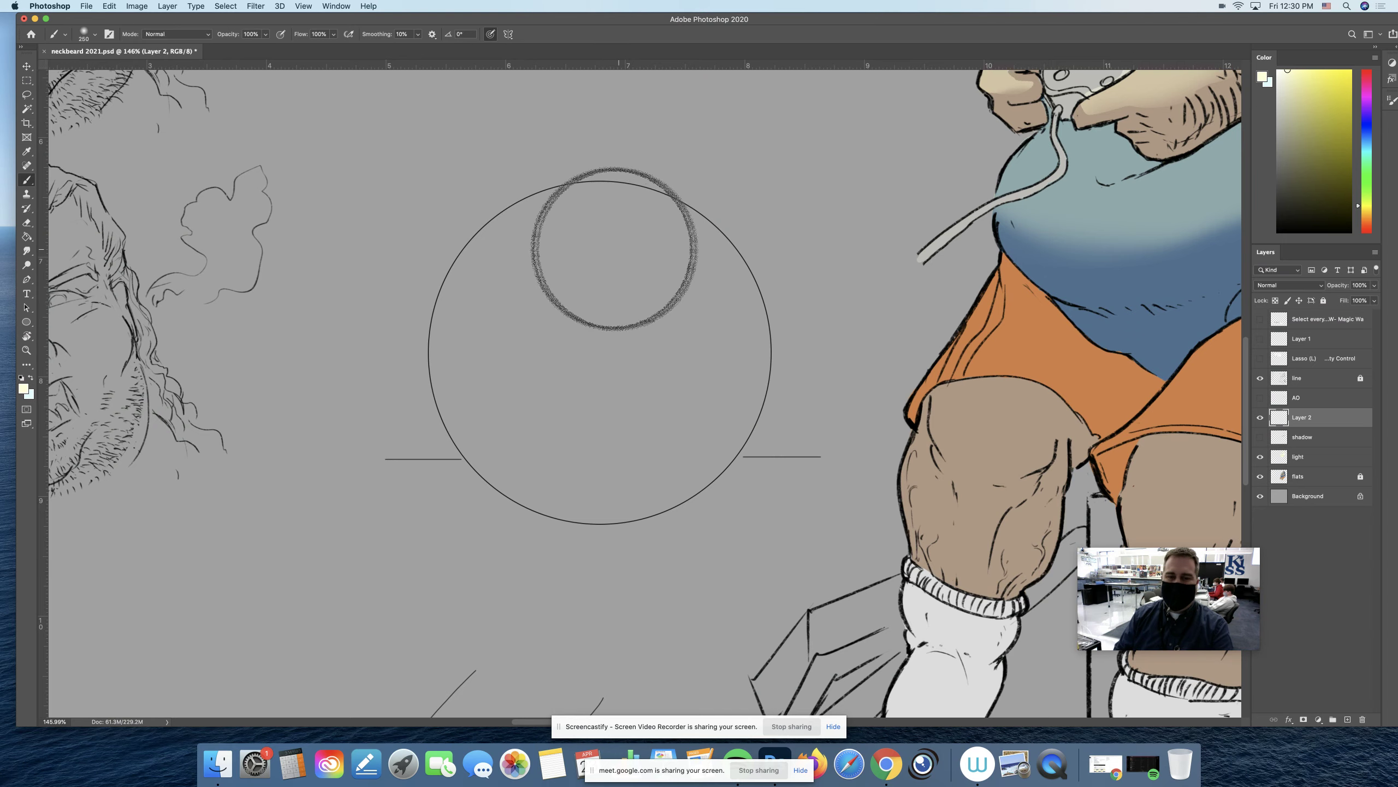
mouse_move(609, 245)
mouse_down()
mouse_move(620, 275)
mouse_move(663, 235)
mouse_move(603, 260)
mouse_move(710, 252)
mouse_move(581, 280)
mouse_move(718, 257)
mouse_move(558, 283)
mouse_move(576, 326)
mouse_move(683, 237)
mouse_move(575, 345)
mouse_move(668, 224)
mouse_move(633, 215)
mouse_up()
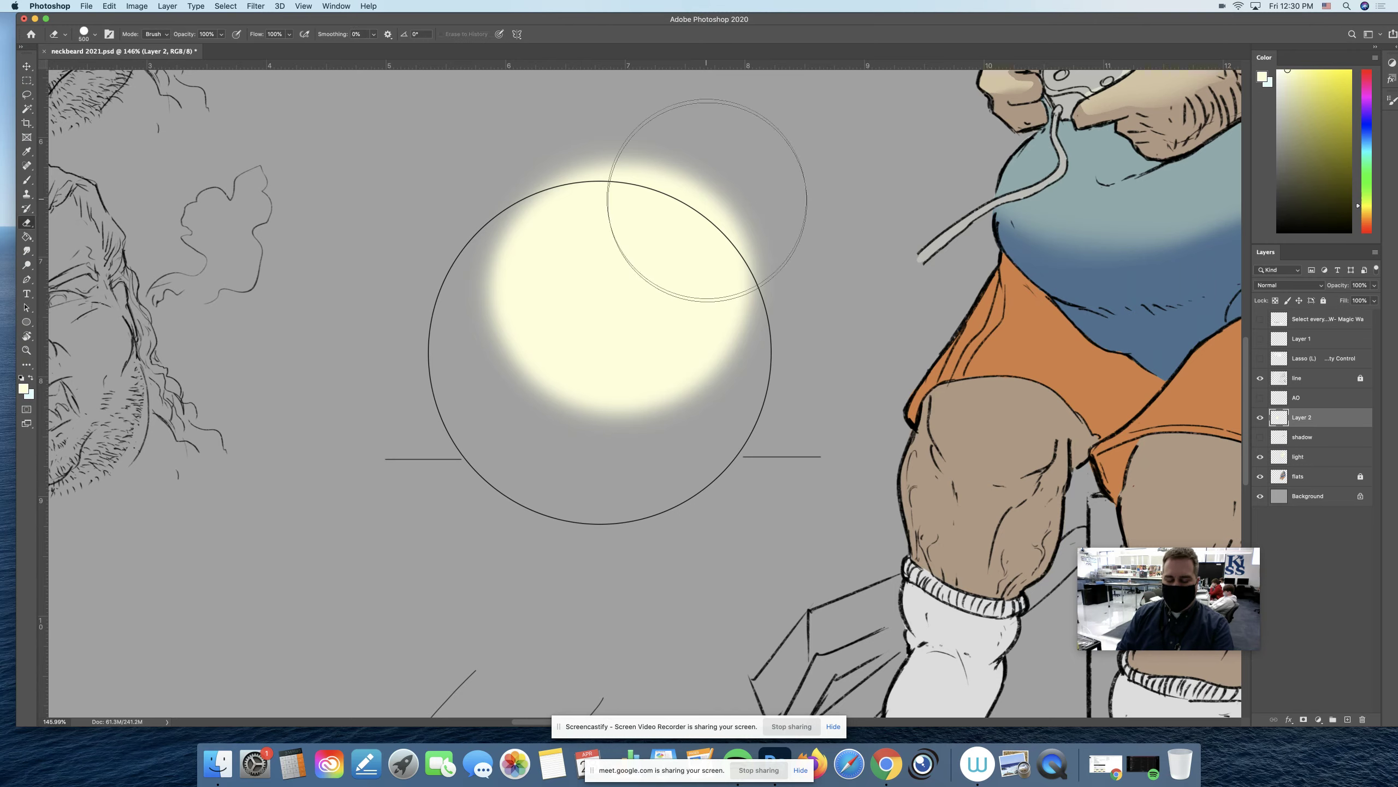
Step: Erase the yellow paint spilling past the circle's upper edge with a smaller hard round eraser
key(z)
drag(718, 251, 670, 250)
key(e)
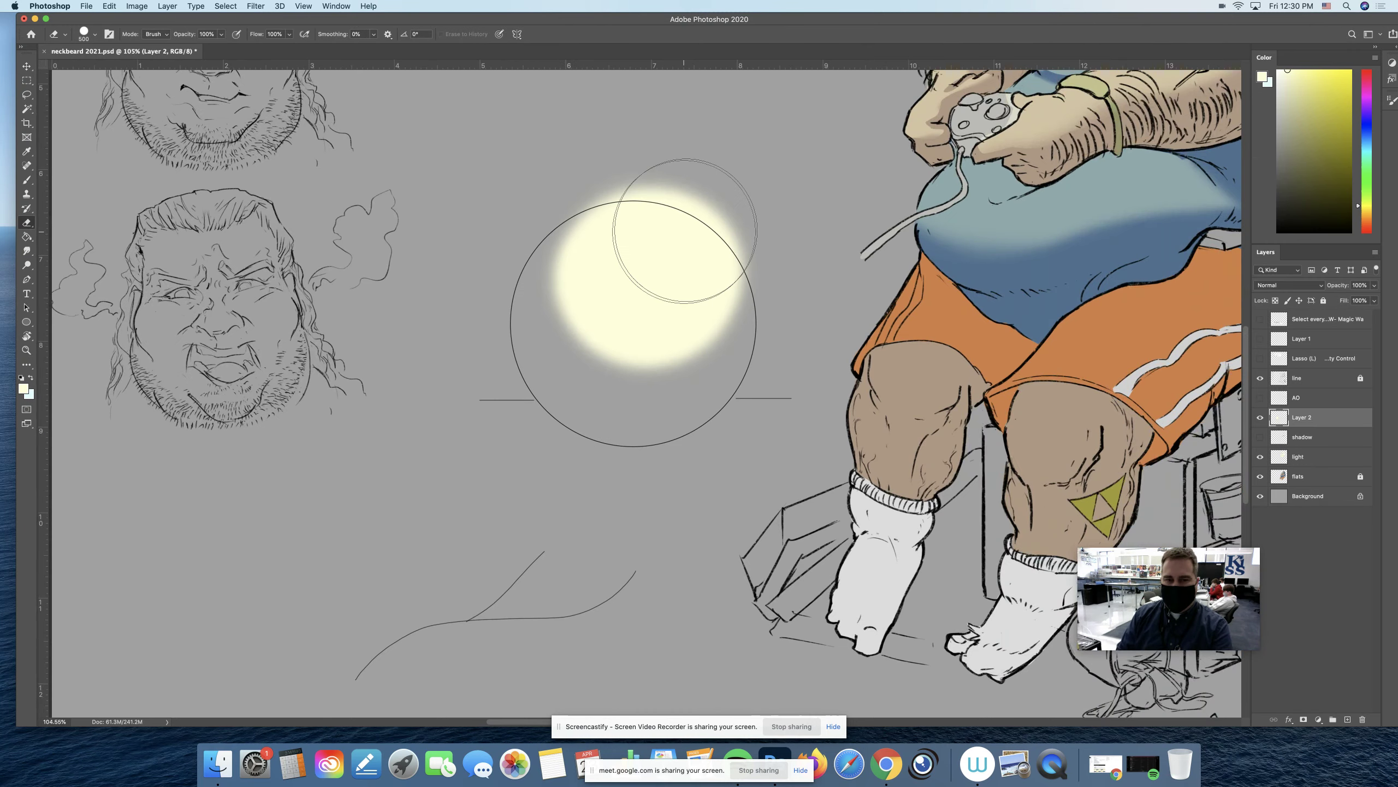
right_click(719, 224)
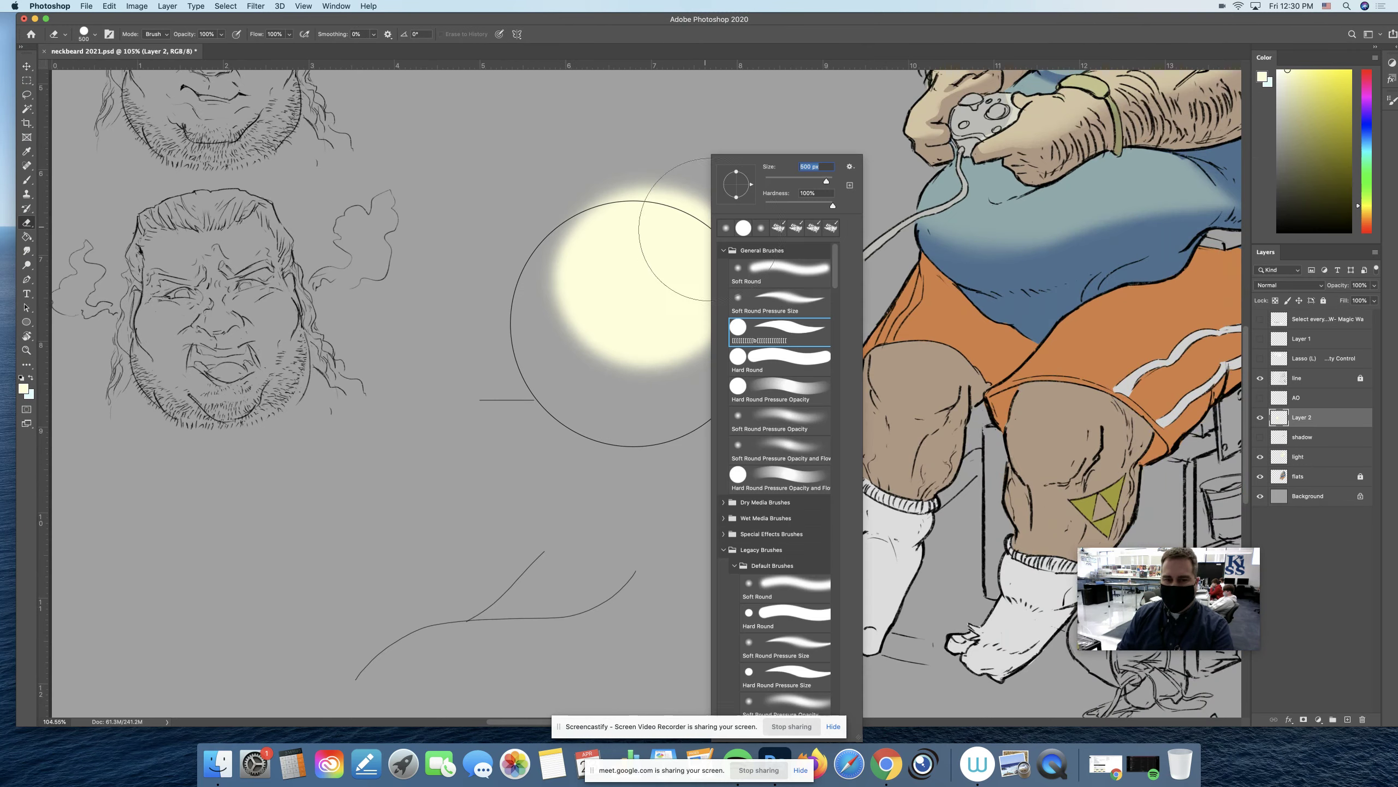
double_click(798, 339)
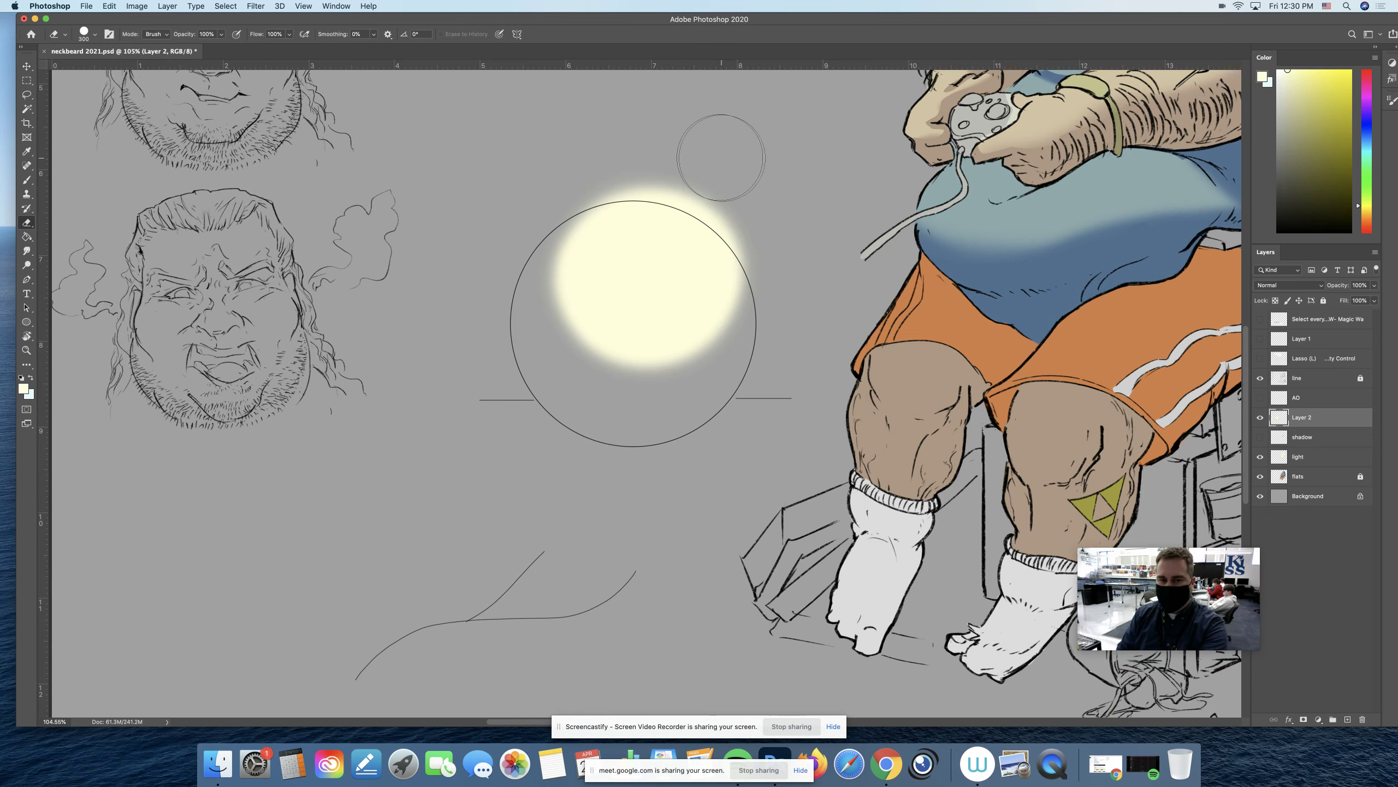
key(bracketleft)
key(bracketleft)
mouse_move(575, 196)
mouse_down()
mouse_move(533, 219)
mouse_move(628, 187)
mouse_move(539, 213)
mouse_move(695, 190)
mouse_move(640, 180)
mouse_move(749, 222)
mouse_move(612, 184)
mouse_move(766, 268)
mouse_move(719, 201)
mouse_move(769, 305)
mouse_up()
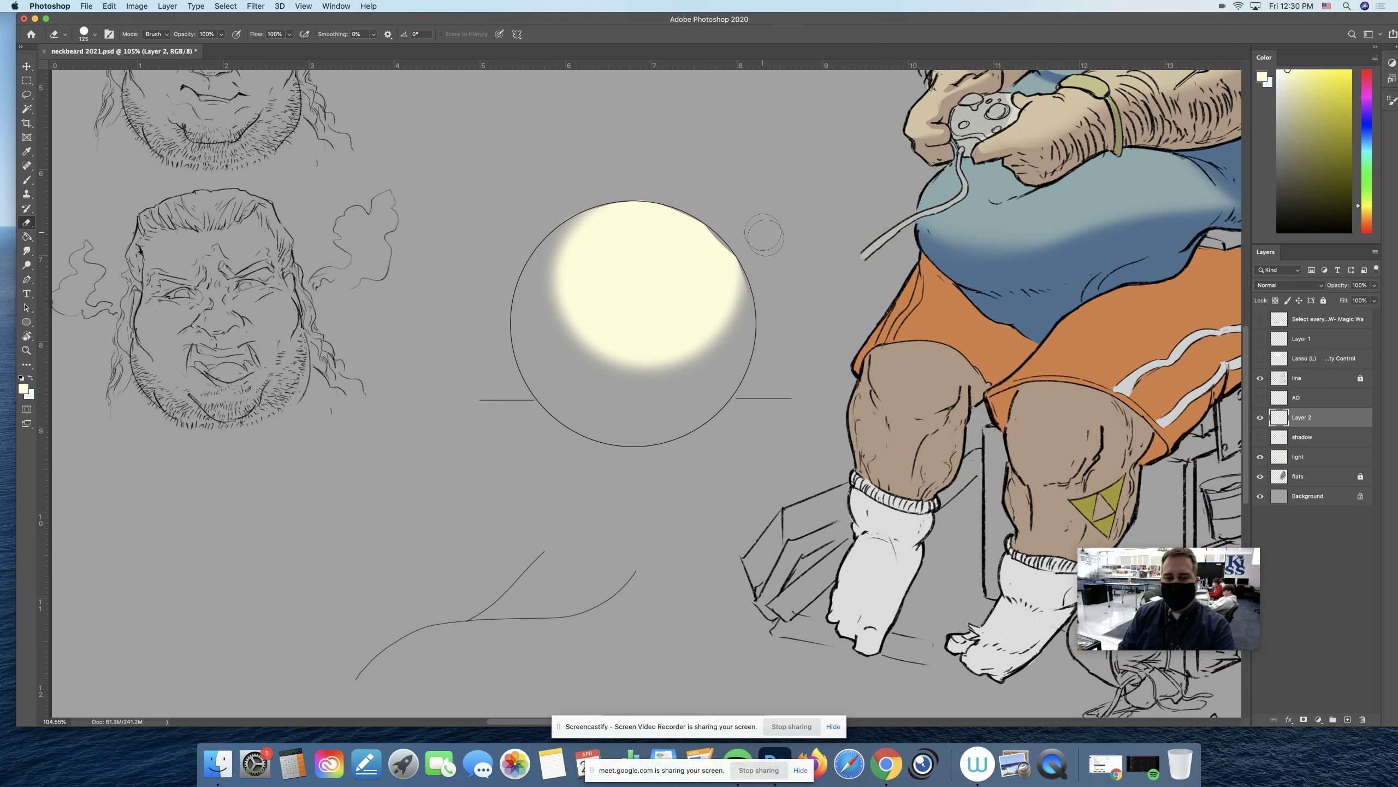
Step: Undo the eraser strokes along the circle's upper edge
key(super+z)
key(super+z)
key(super+z)
key(super+z)
key(super+z)
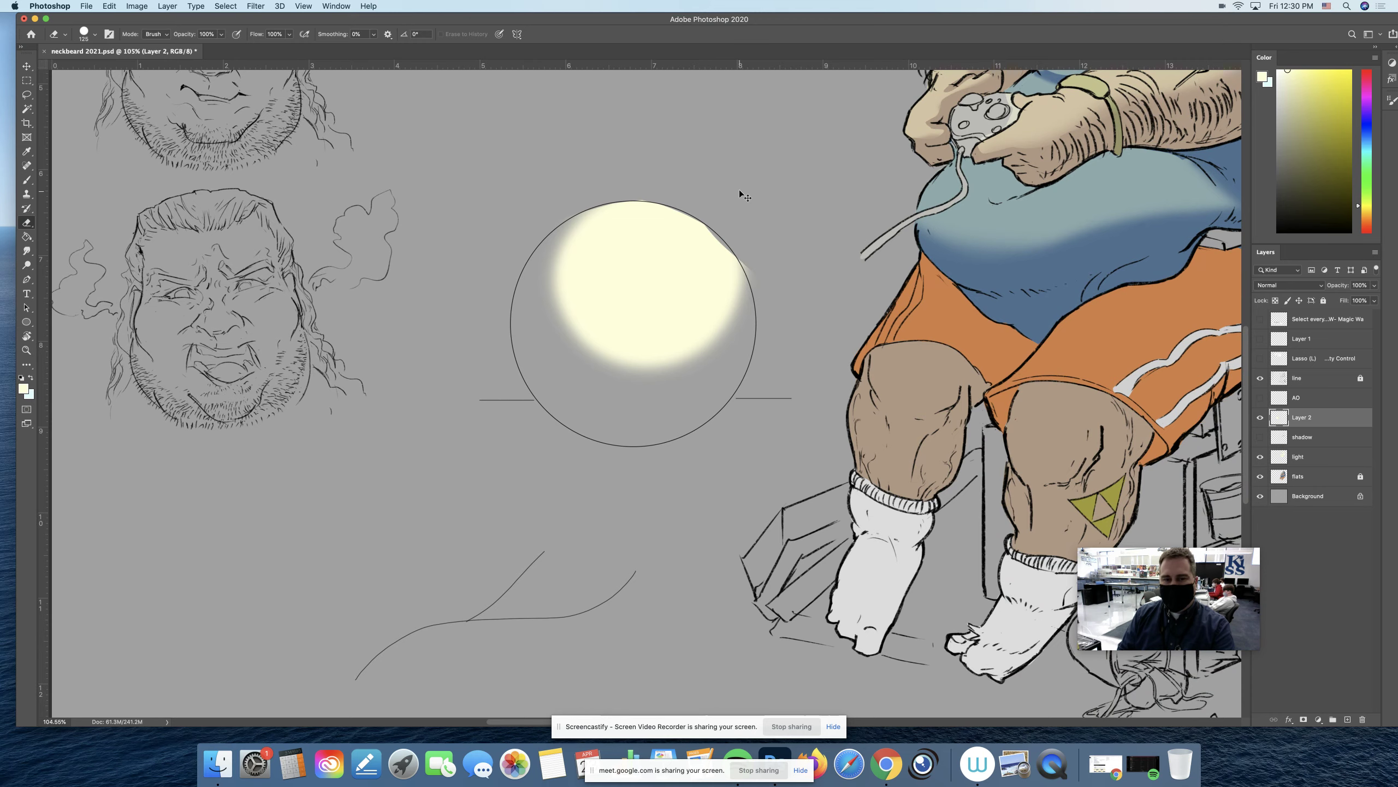
key(super+z)
key(super+z)
key(super+z)
key(super+z)
key(super+z)
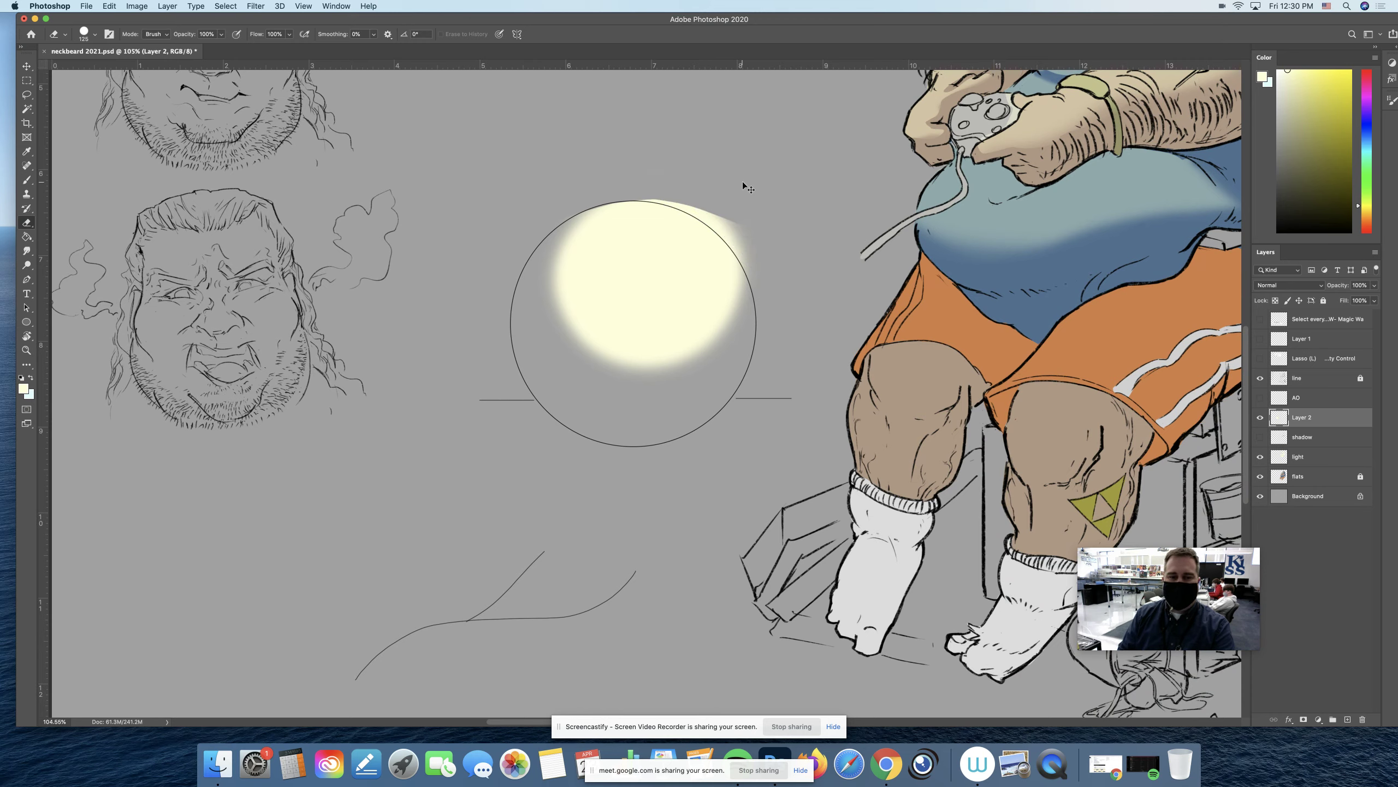
key(super+z)
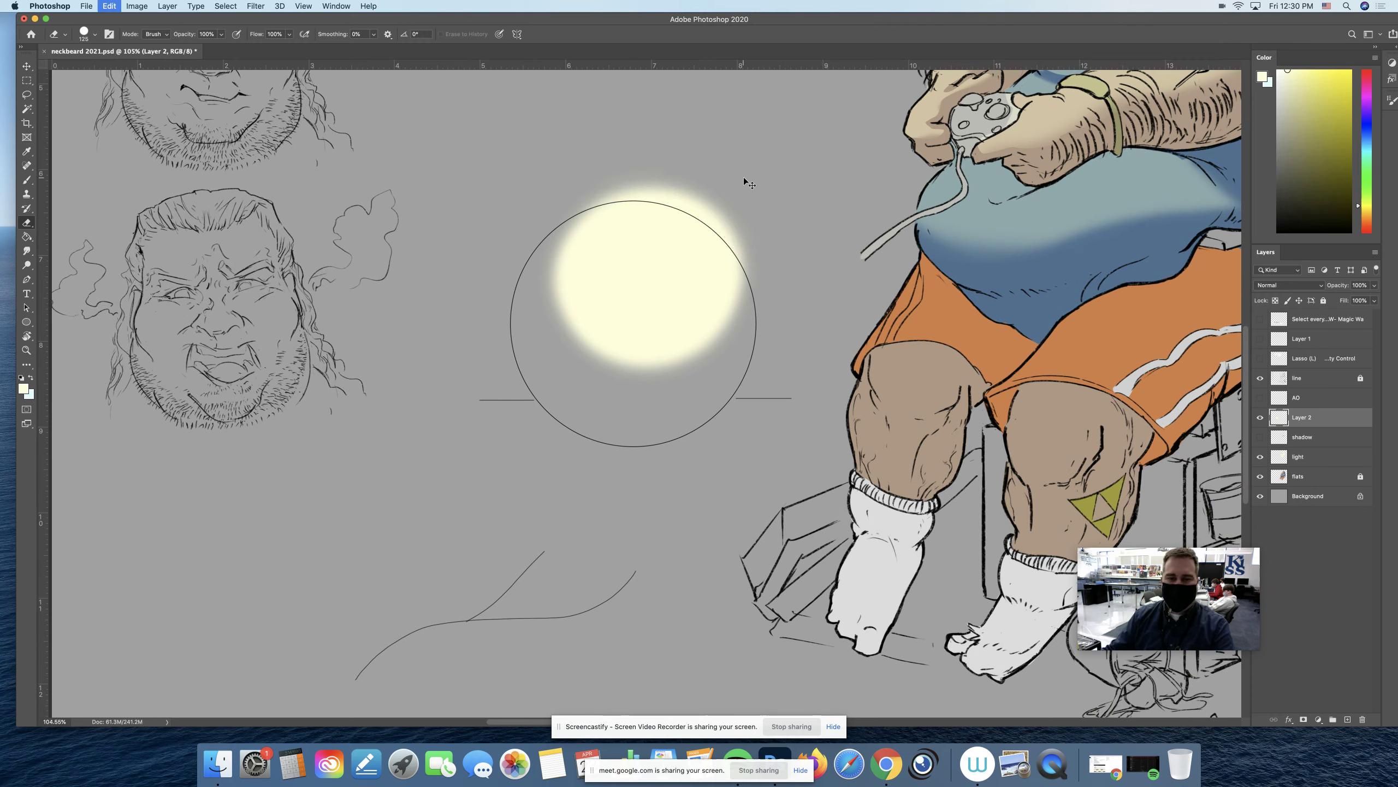
Step: Select the circle's interior on the line layer with the Magic Wand, invert the selection, and delete the yellow spill from Layer 2
key(w)
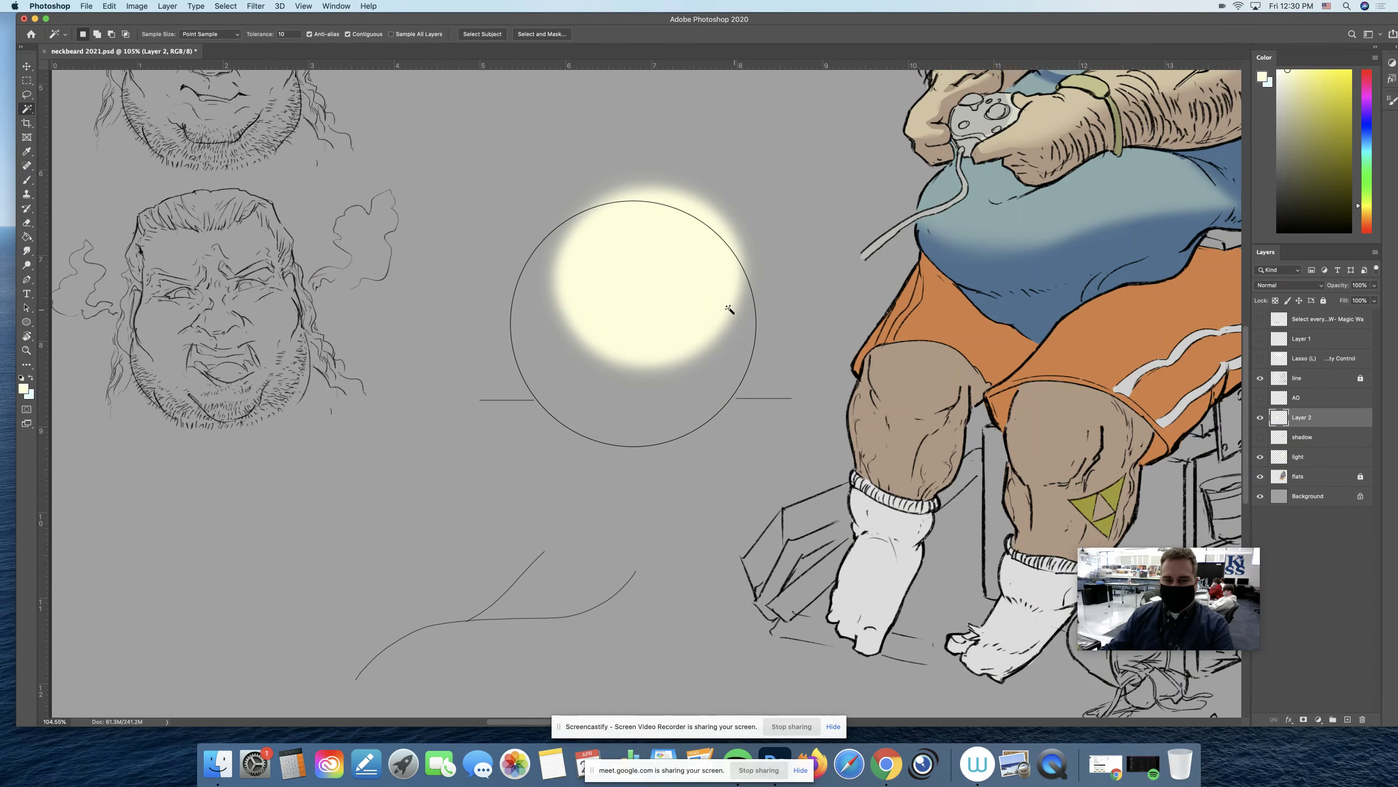
click(1314, 380)
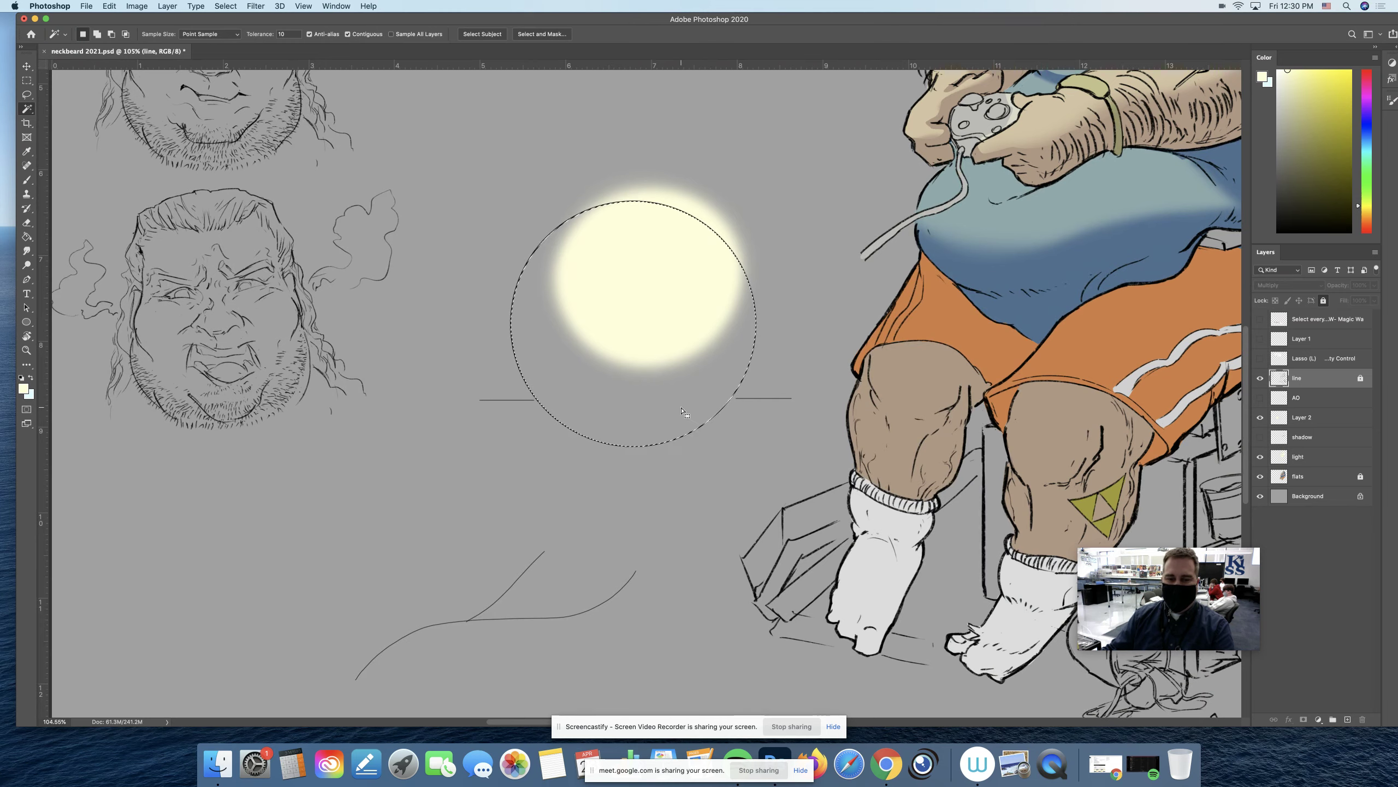
key(super+shift+i)
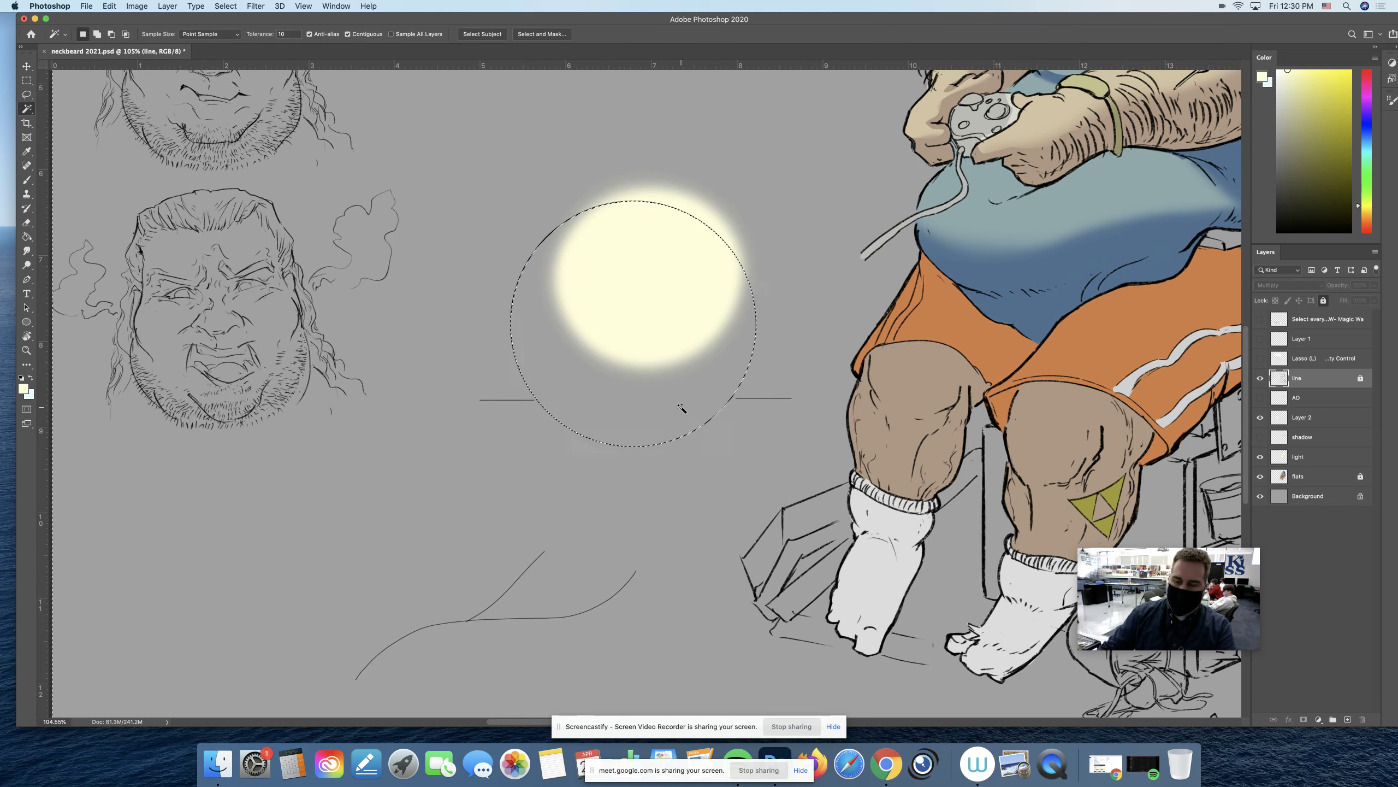
click(1303, 418)
key(Delete)
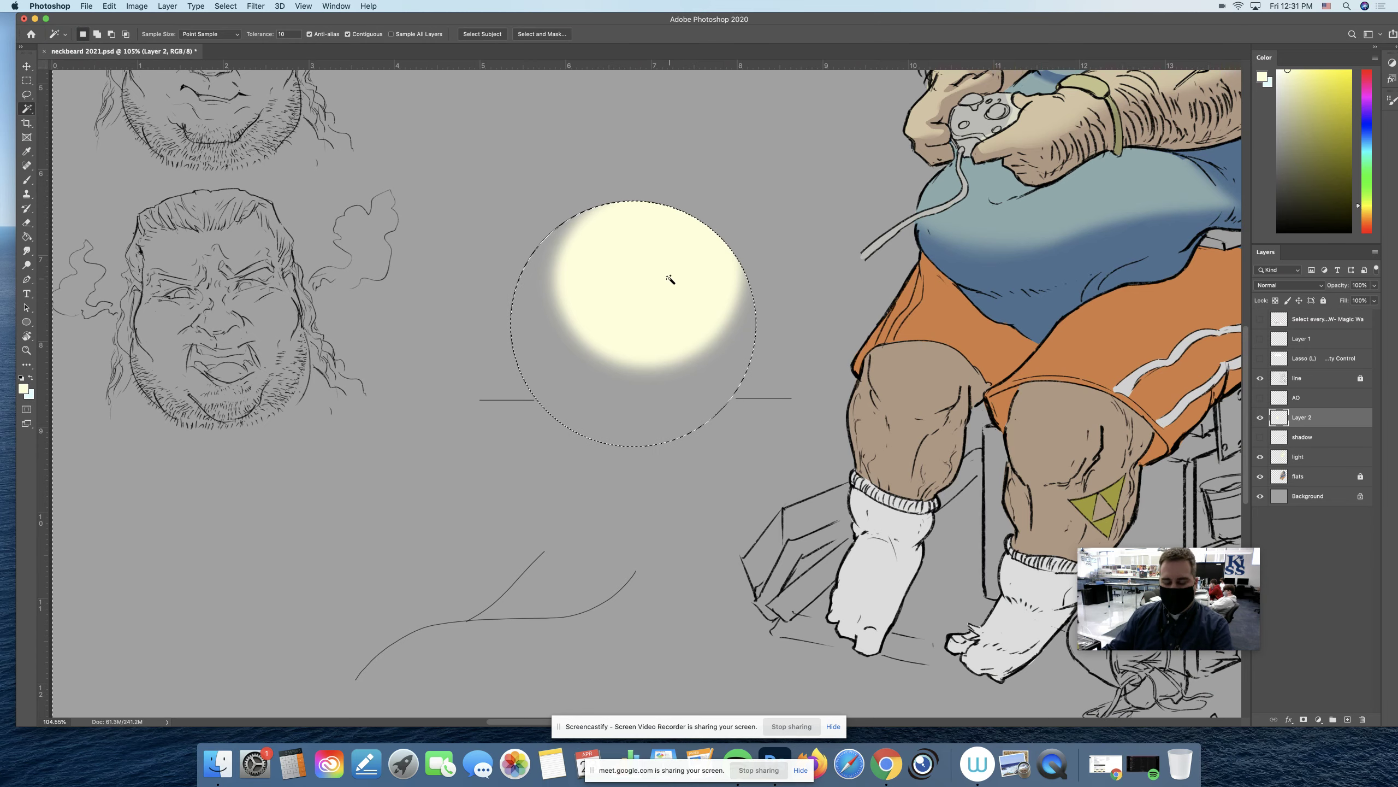
Step: Undo the spill deletion, the circle selection and the yellow highlight
key(super+z)
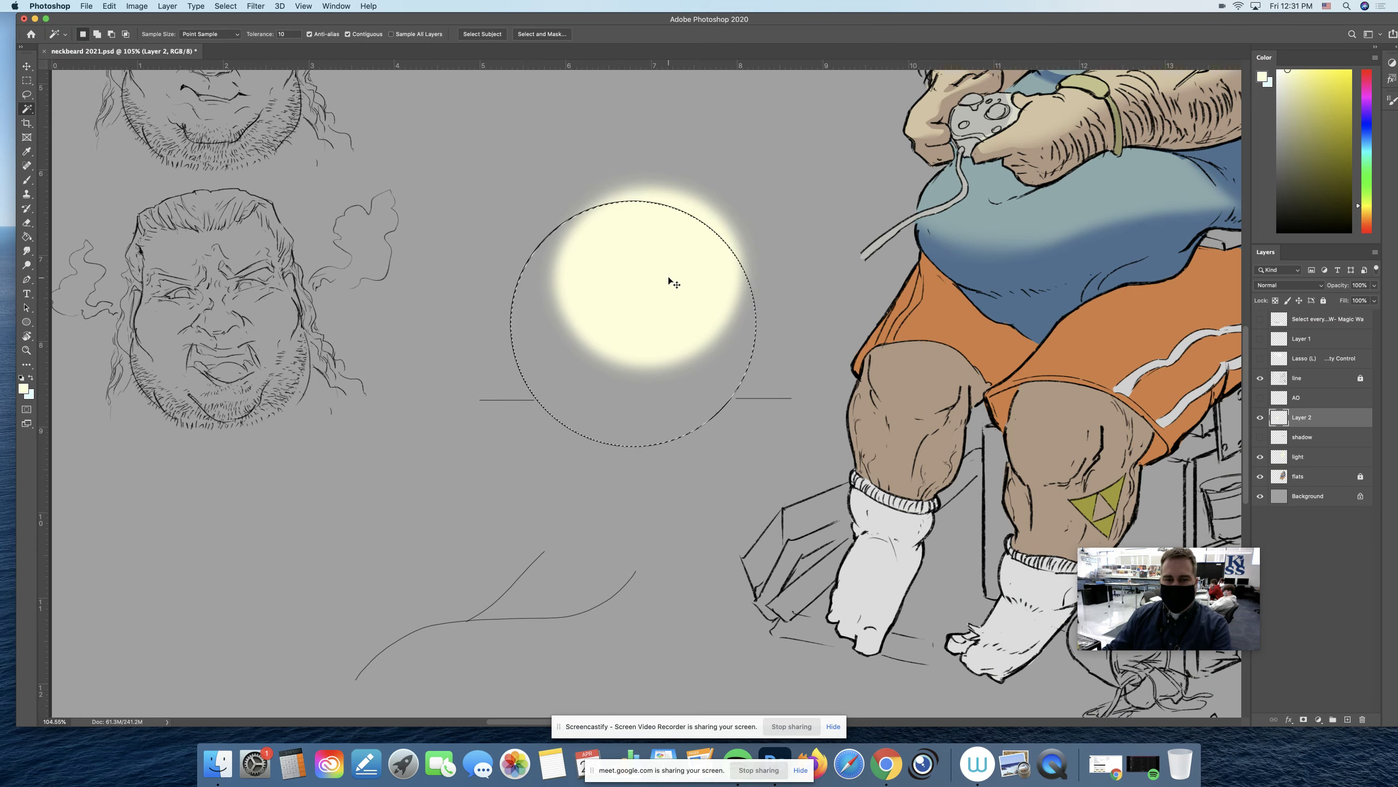
key(super+z)
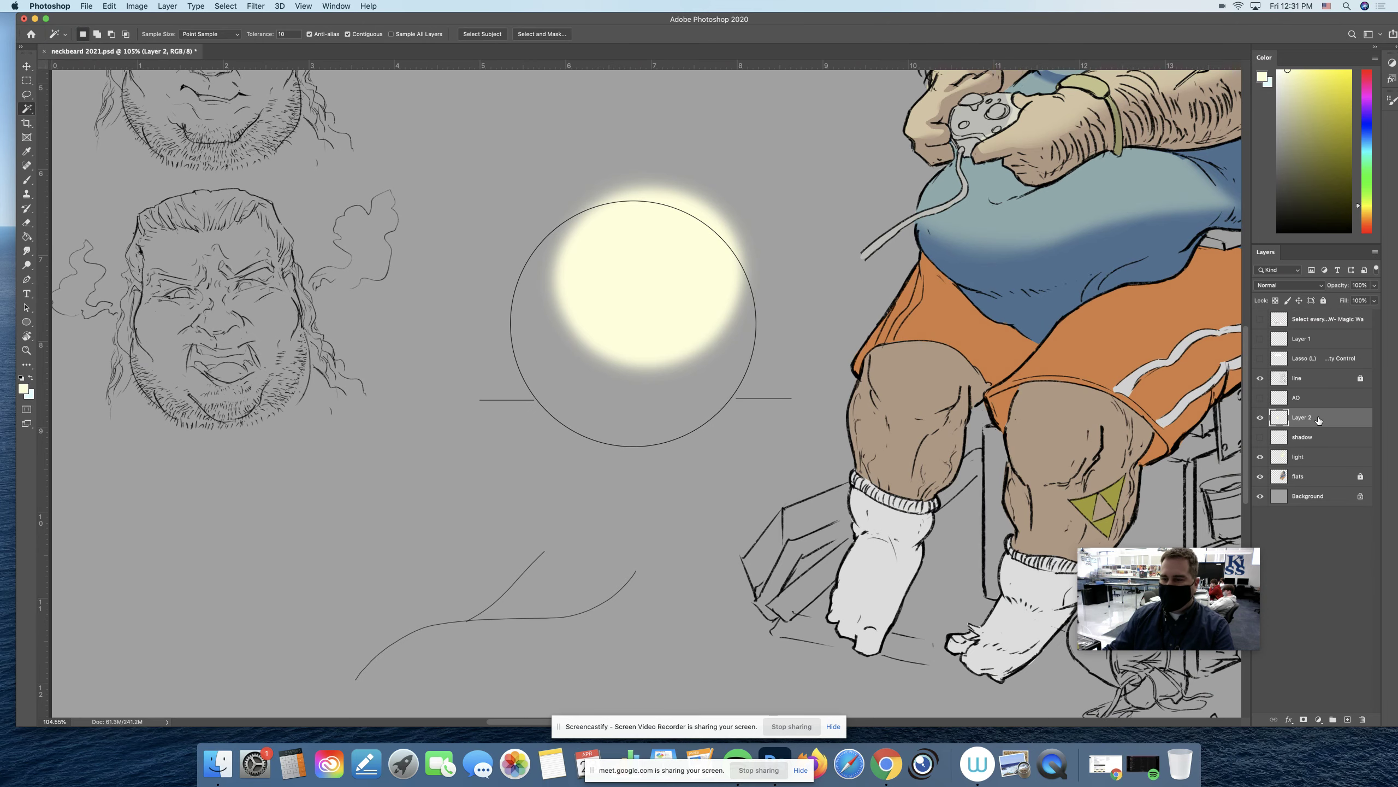
key(super+z)
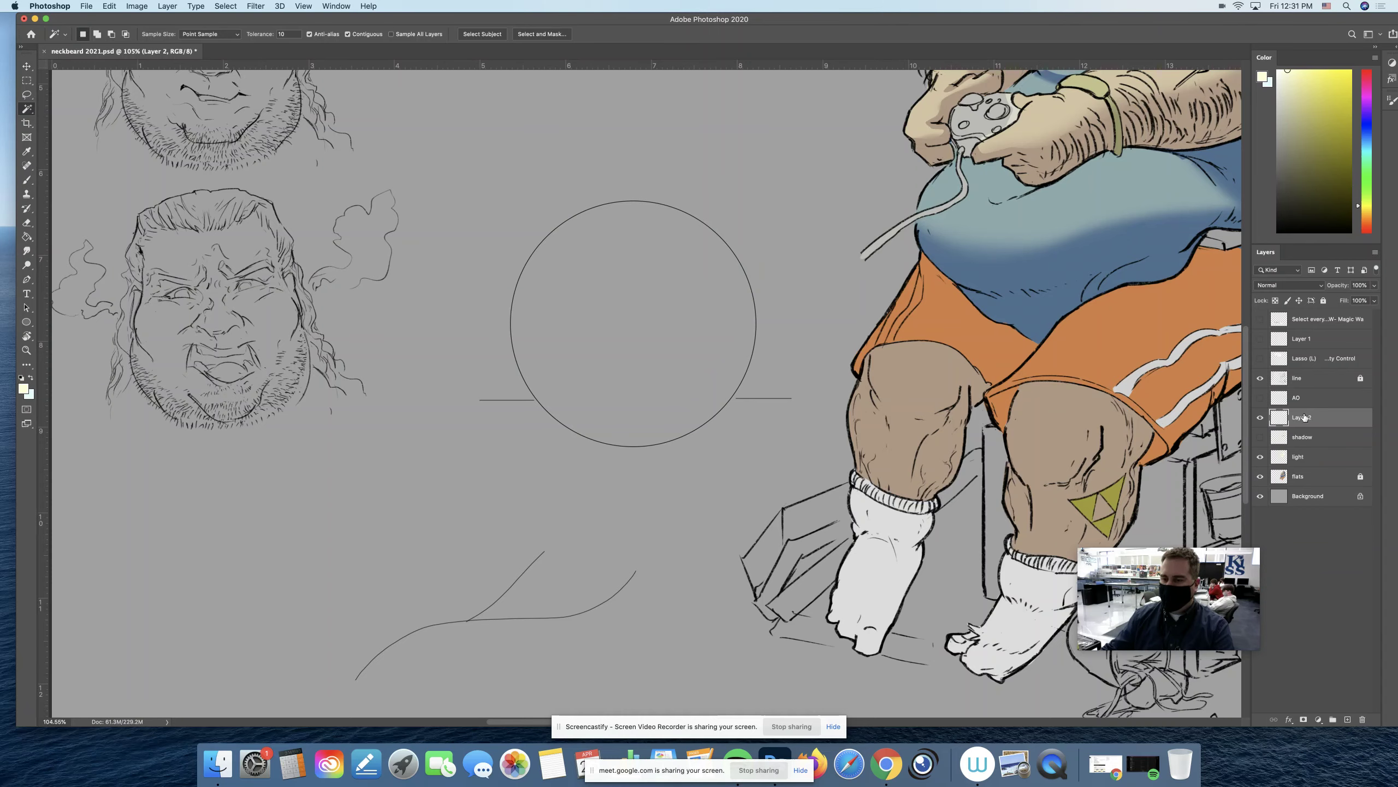
Step: Choose a dark muted blue as the foreground color and activate the Brush tool for the circle
click(1365, 125)
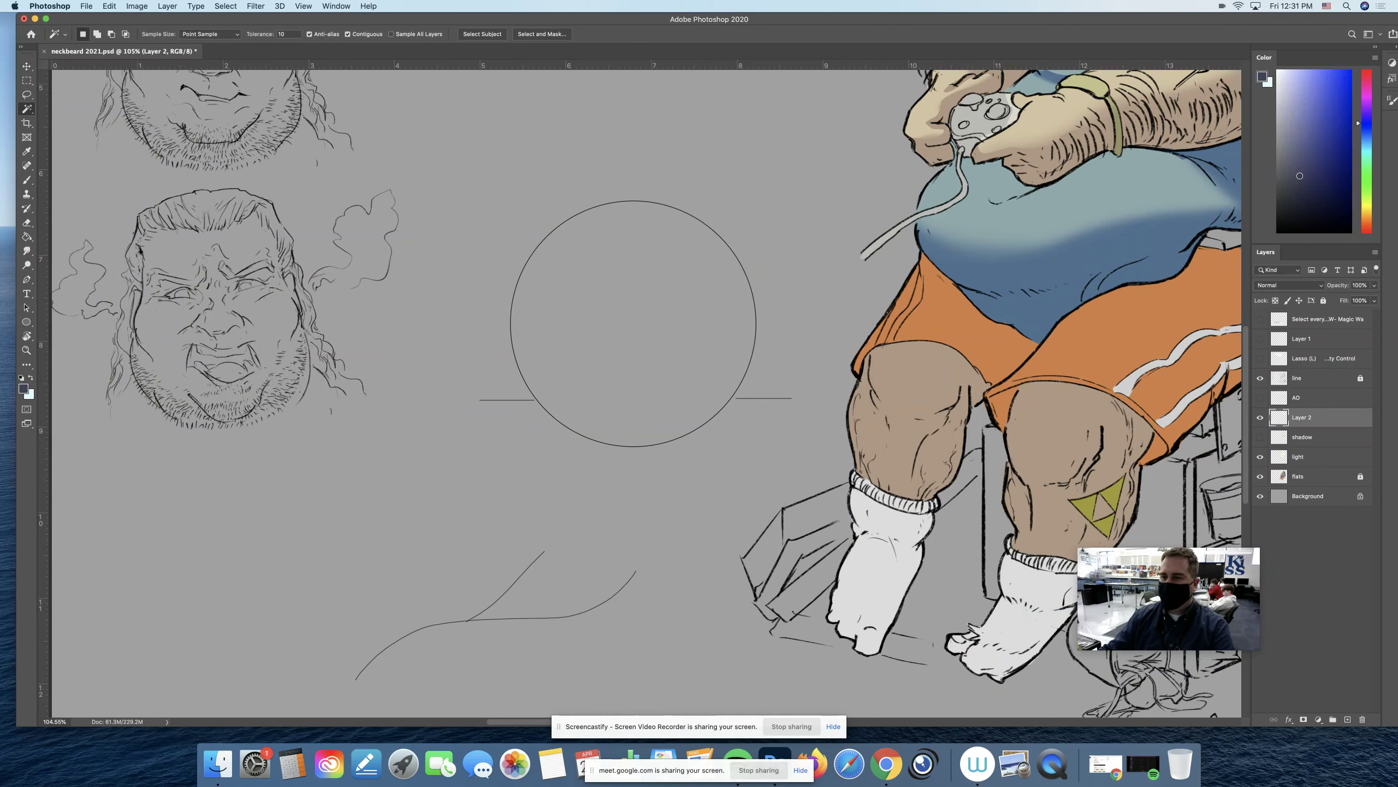
key(b)
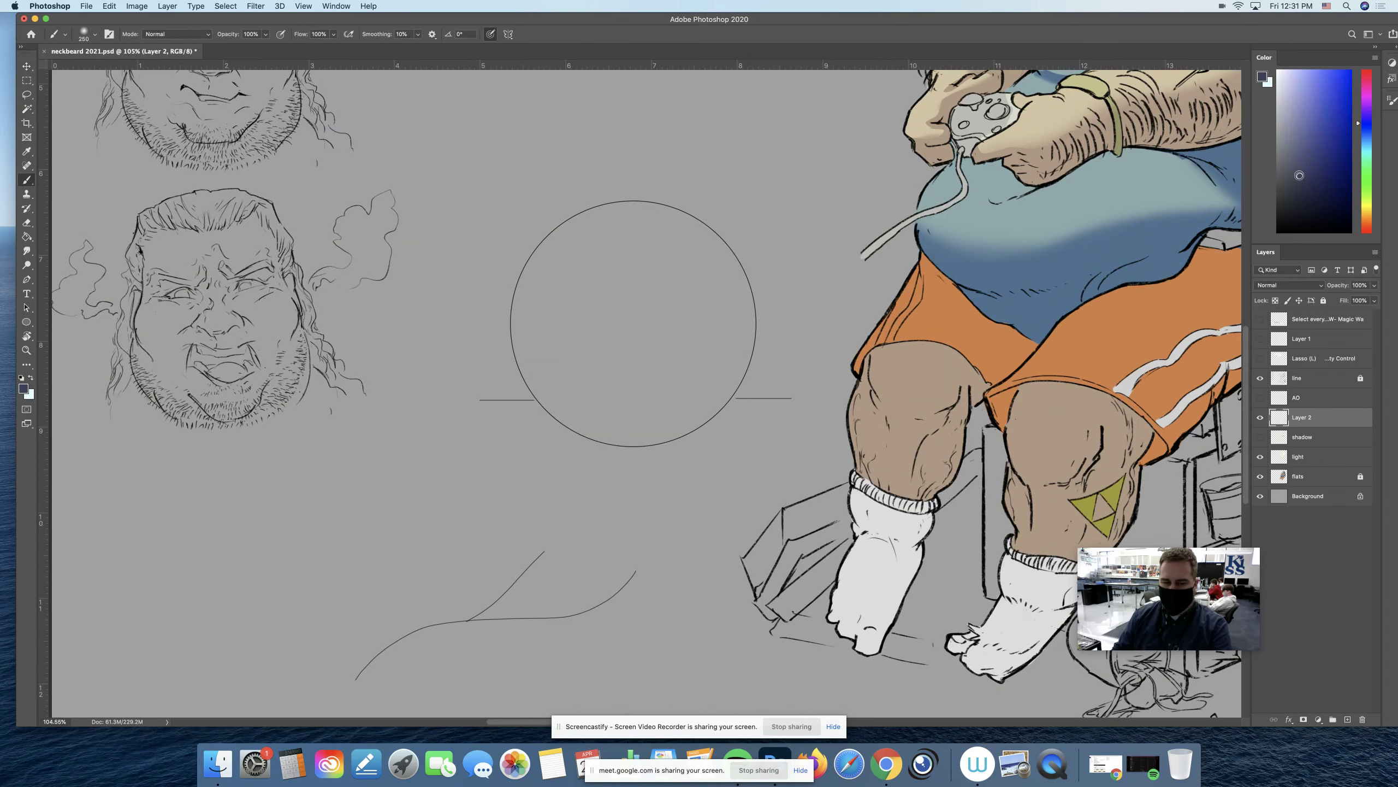
key(z)
scroll(624, 483, down, 3)
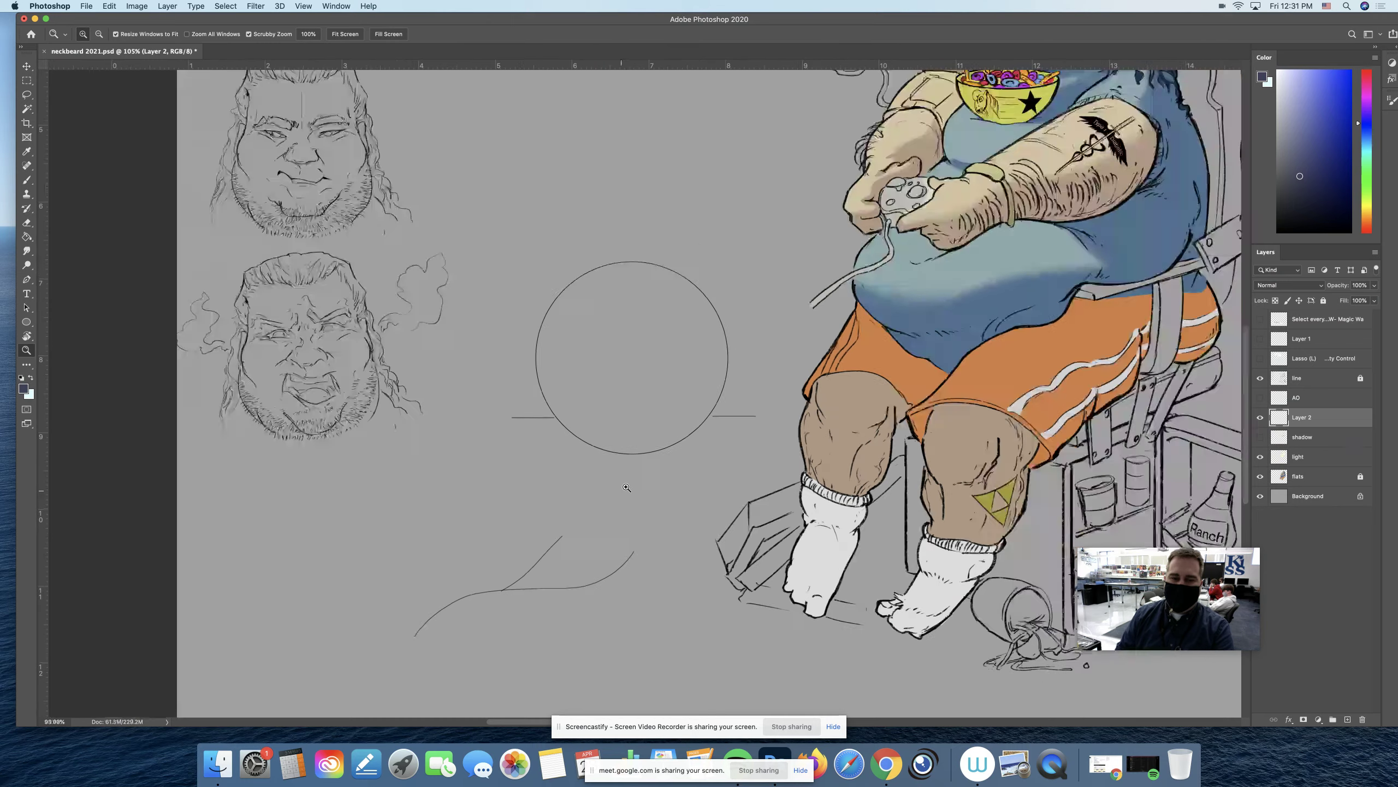
scroll(637, 468, up, 4)
drag(660, 445, 670, 431)
key(b)
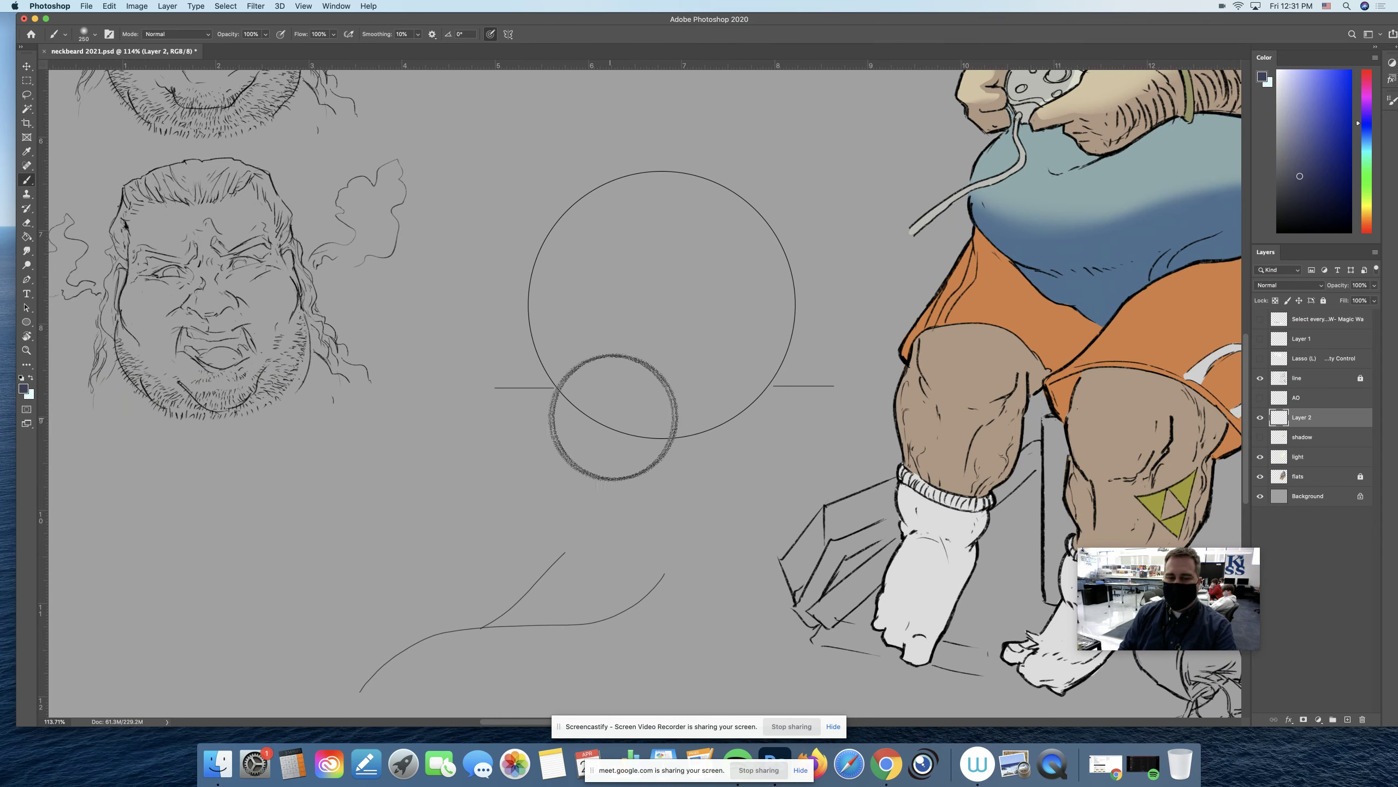
Step: Test a dark stroke below the circle, undo it, and set the brush opacity to 30%
mouse_move(593, 421)
mouse_down()
mouse_move(661, 442)
mouse_move(652, 409)
mouse_move(623, 444)
mouse_move(702, 412)
mouse_move(732, 432)
mouse_move(708, 466)
mouse_move(614, 416)
mouse_move(720, 439)
mouse_move(735, 414)
mouse_move(657, 463)
mouse_move(647, 402)
mouse_move(613, 443)
mouse_move(690, 434)
mouse_move(609, 467)
mouse_move(575, 454)
mouse_up()
key(super+z)
key(super+z)
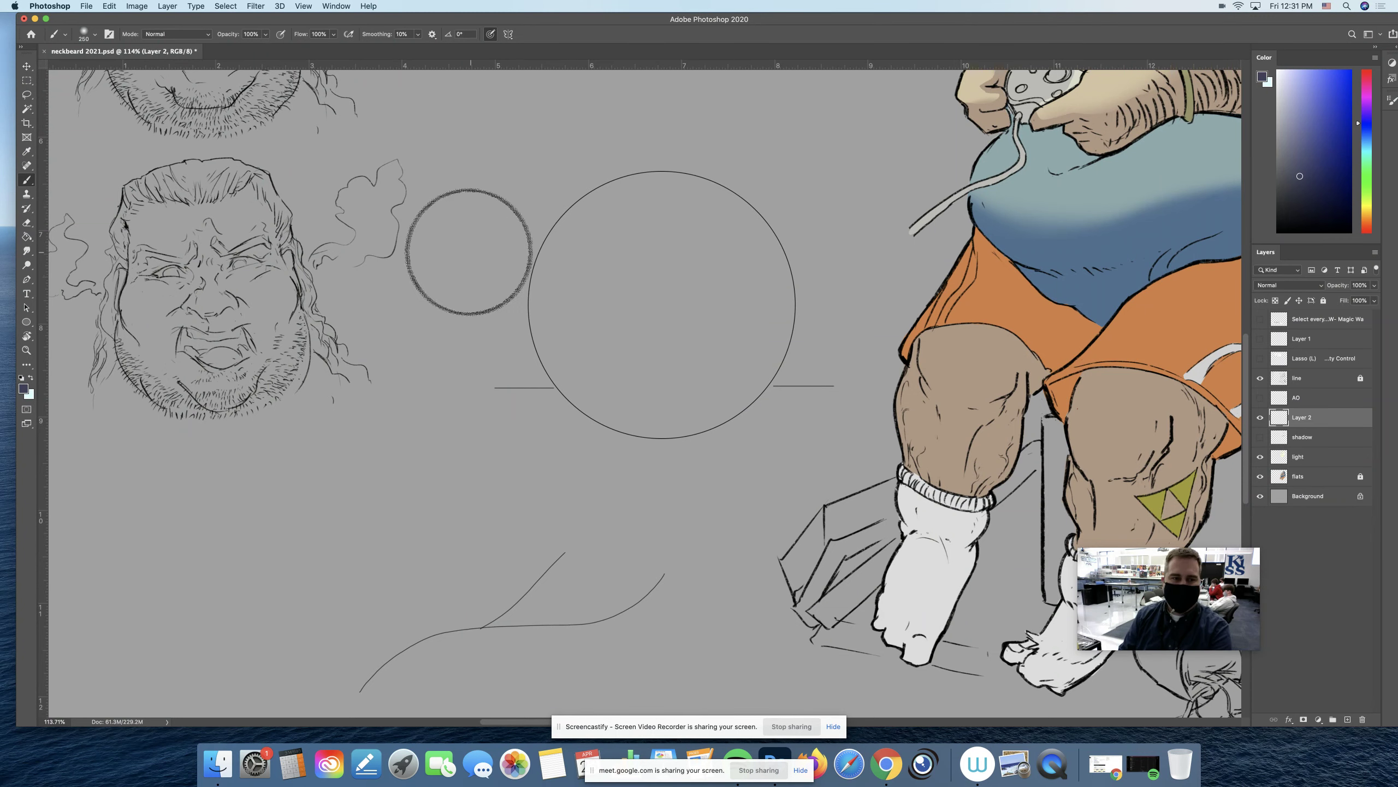
key(3)
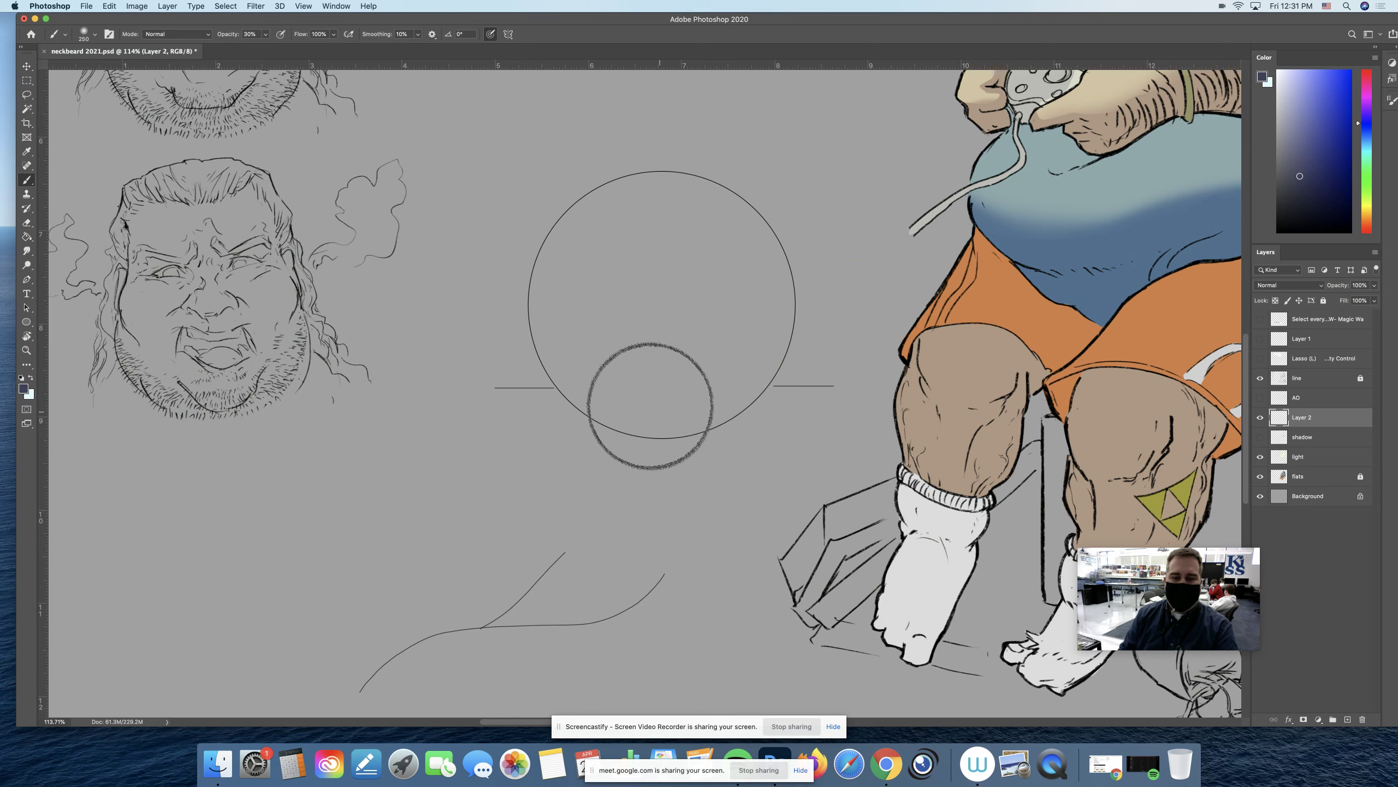
Step: Build up a soft dark shadow across the circle's lower edge and erase the part inside the circle
mouse_move(650, 406)
mouse_down()
mouse_move(605, 420)
mouse_move(644, 406)
mouse_move(637, 440)
mouse_move(708, 412)
mouse_move(576, 437)
mouse_move(596, 412)
mouse_move(628, 469)
mouse_move(634, 408)
mouse_move(628, 473)
mouse_move(653, 429)
mouse_move(599, 410)
mouse_move(690, 406)
mouse_move(629, 437)
mouse_move(632, 404)
mouse_move(596, 445)
mouse_move(685, 411)
mouse_move(622, 425)
mouse_move(673, 407)
mouse_move(691, 436)
mouse_move(593, 419)
mouse_move(728, 419)
mouse_move(609, 415)
mouse_move(734, 421)
mouse_move(622, 415)
mouse_move(650, 432)
mouse_move(671, 406)
mouse_up()
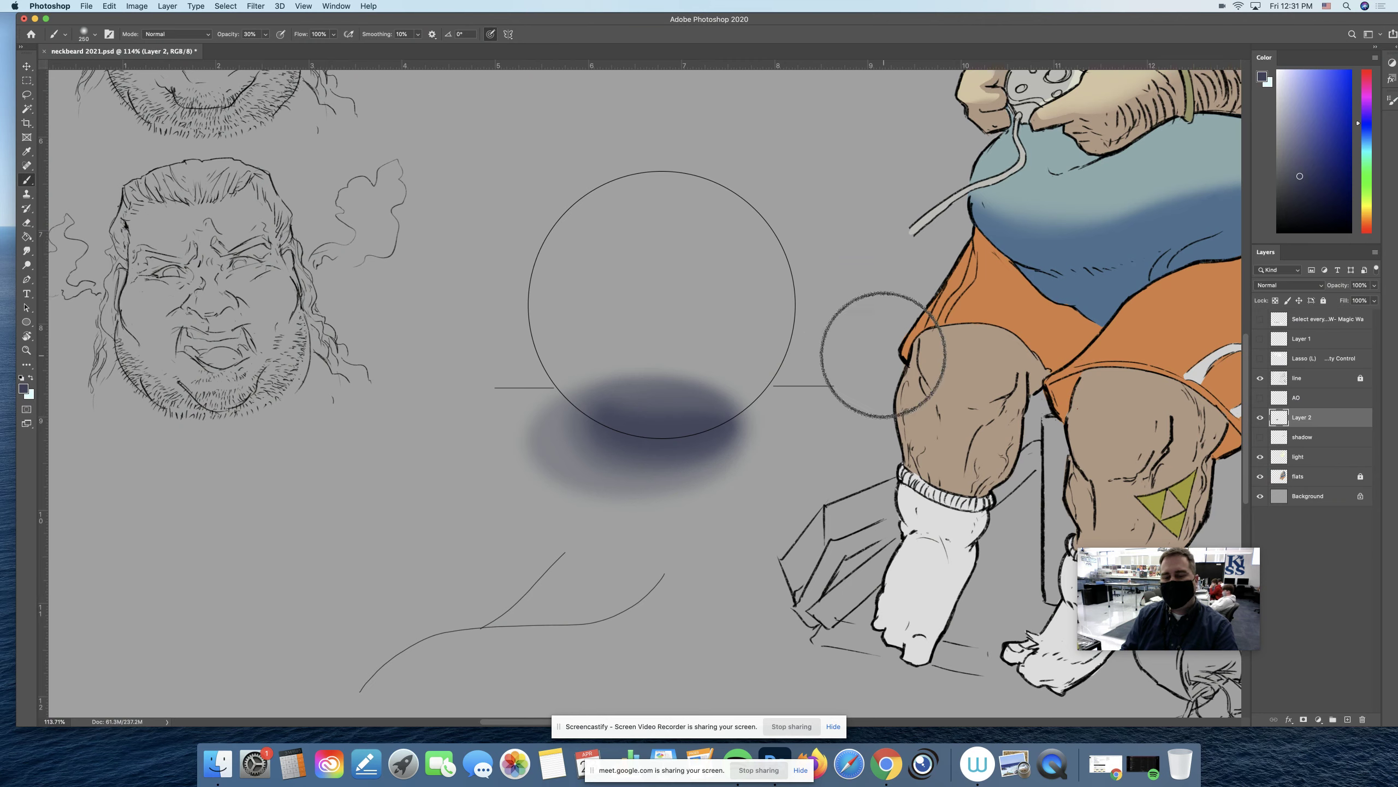
key(e)
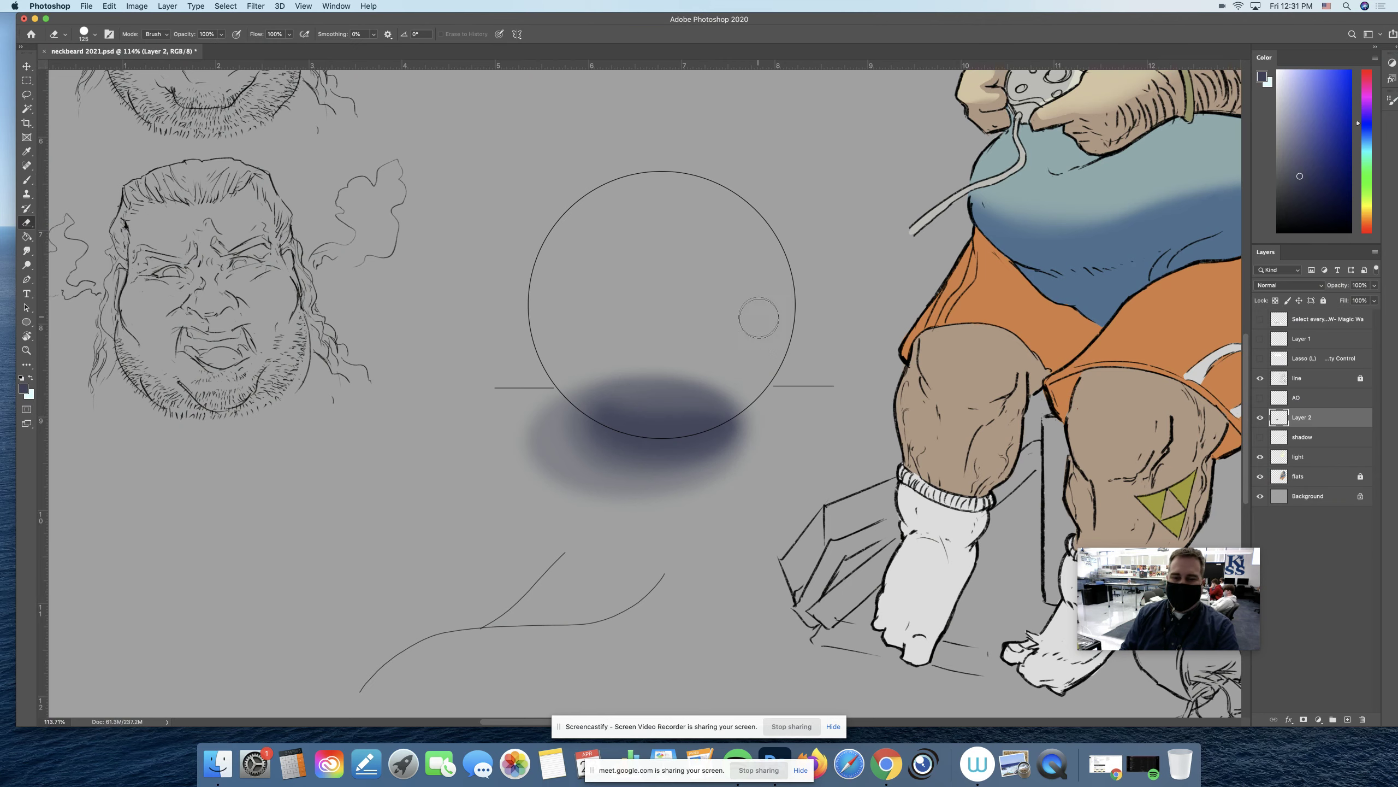
mouse_move(723, 385)
mouse_down()
mouse_move(749, 370)
mouse_move(726, 402)
mouse_move(651, 417)
mouse_move(569, 363)
mouse_move(600, 399)
mouse_move(633, 407)
mouse_move(682, 399)
mouse_move(686, 358)
mouse_up()
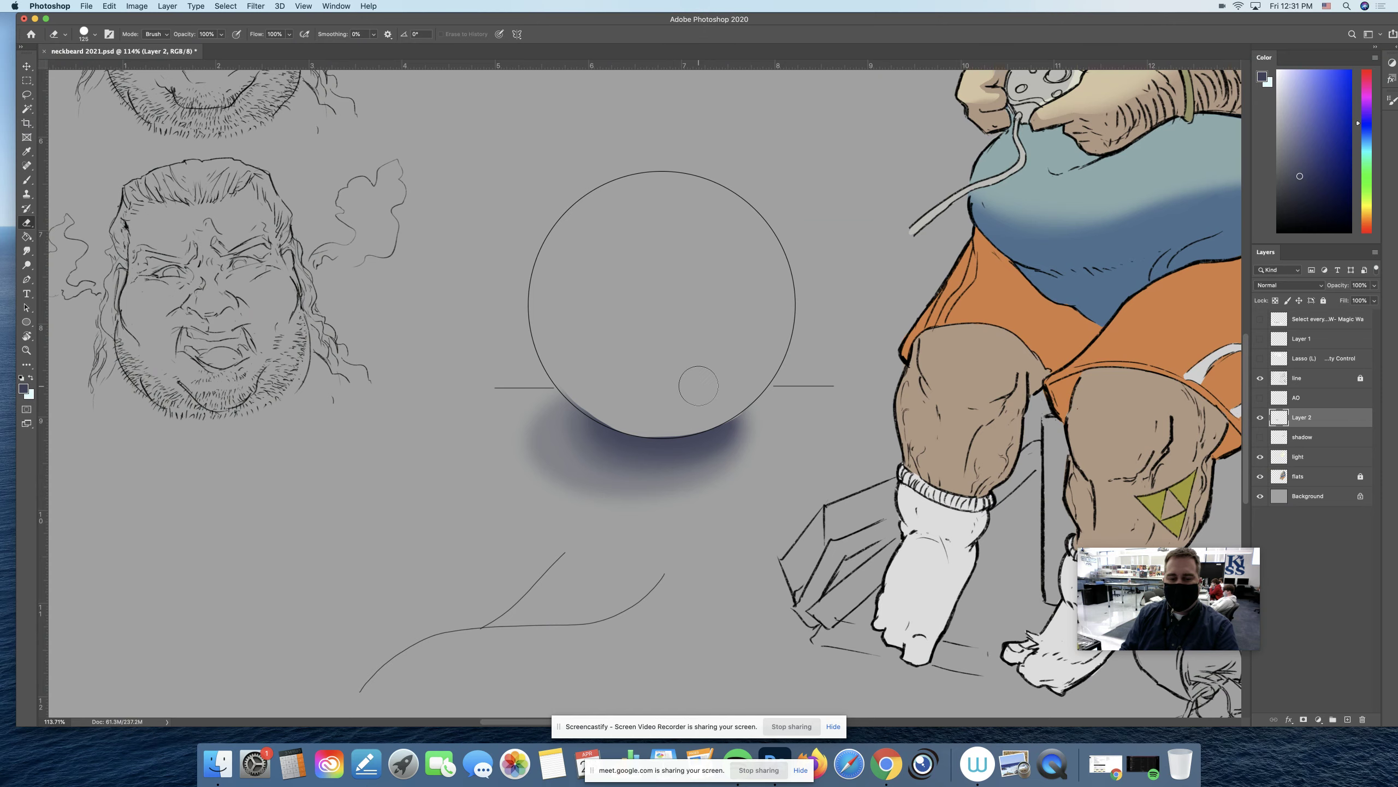
Step: Undo the erasing and the dark shadow strokes around the circle's base
key(super+z)
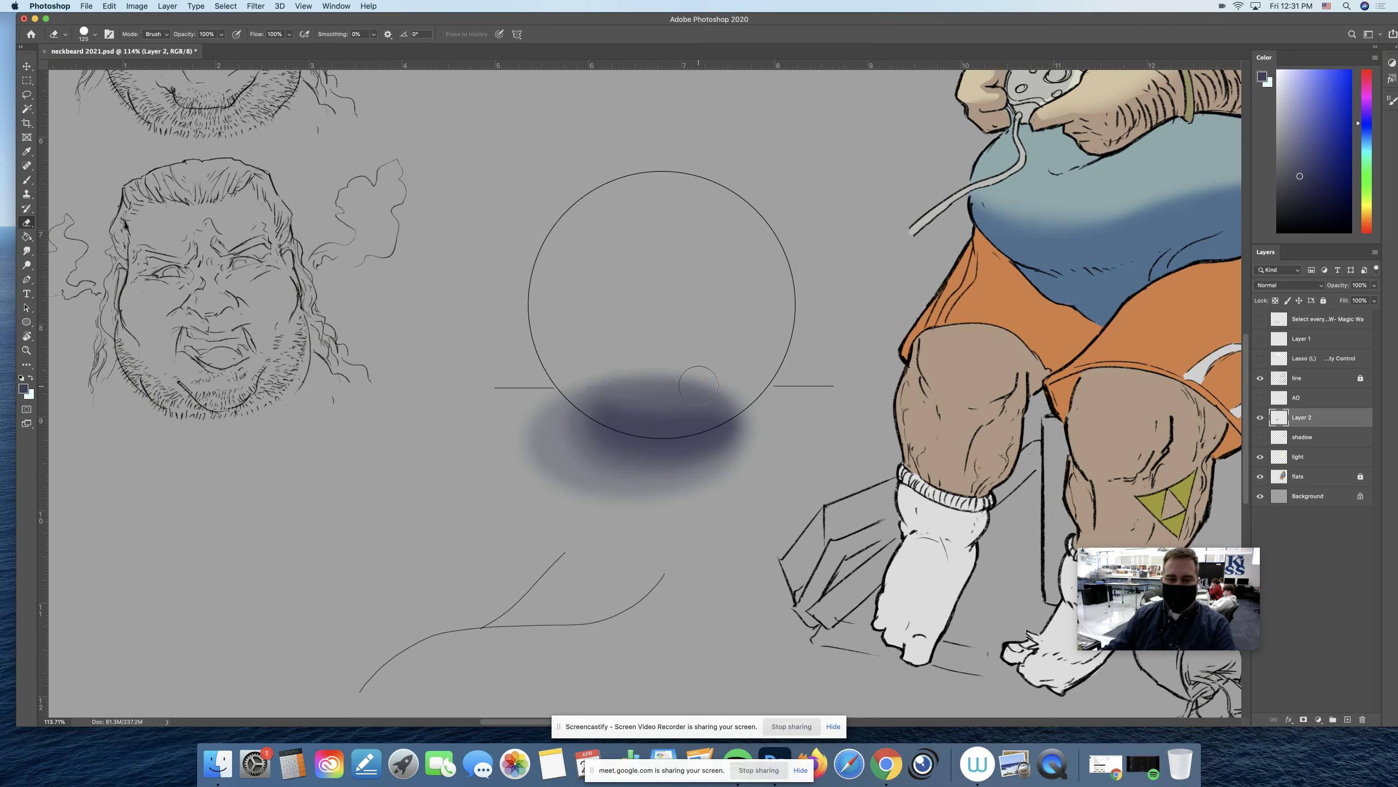
key(super+z)
key(super+z)
key(super+z)
key(super+z)
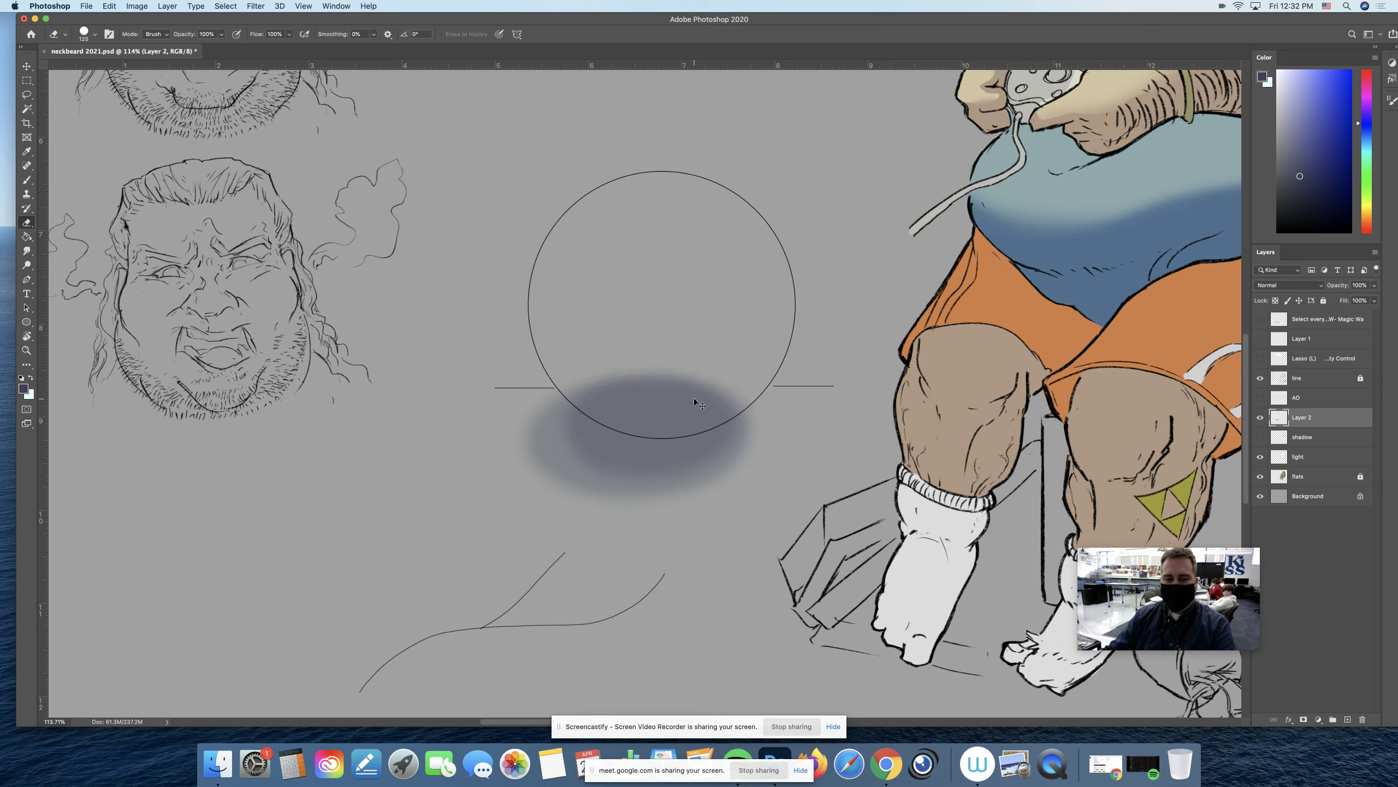
Step: Select the circle's interior on the line layer with the Magic Wand, switch to Layer 2, and enlarge the brush to 400 px
key(w)
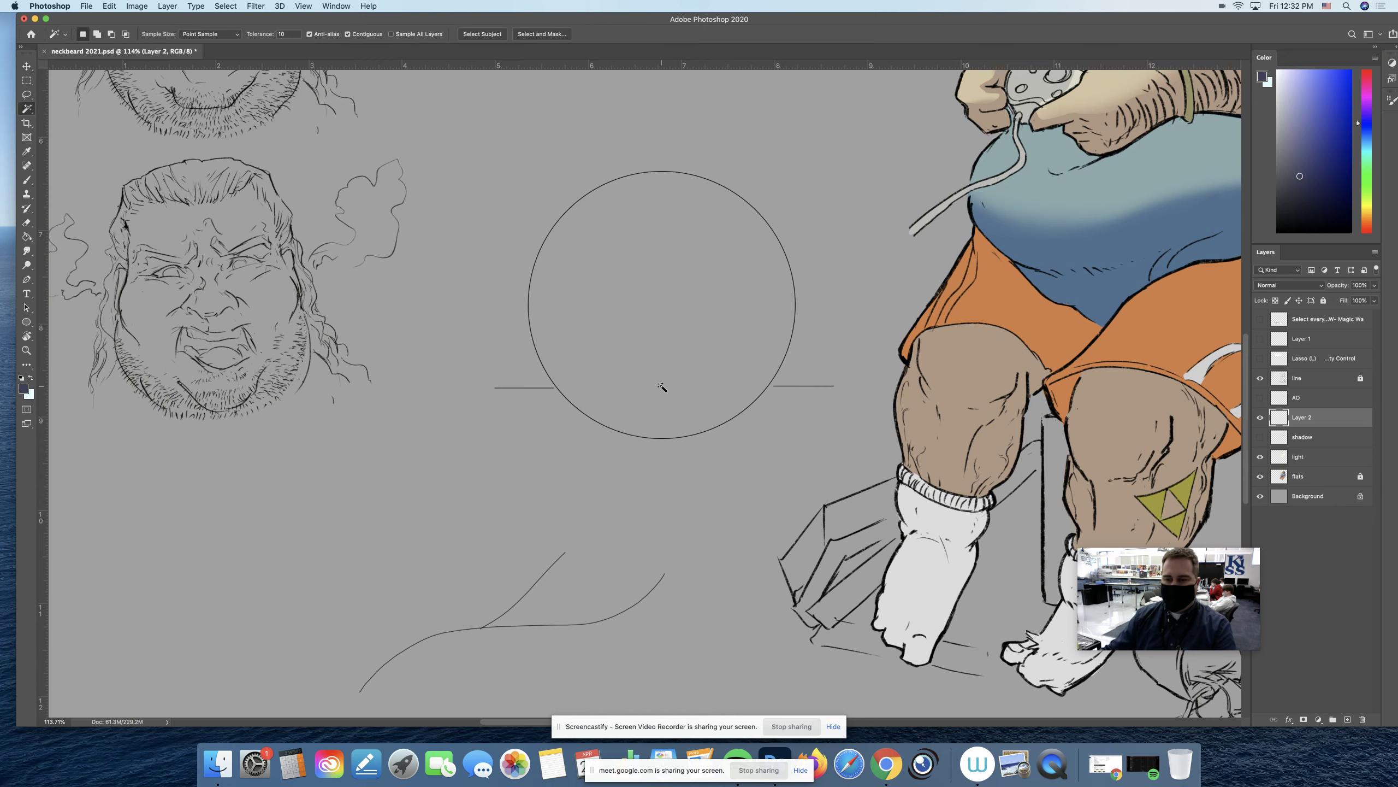
click(1307, 380)
click(721, 364)
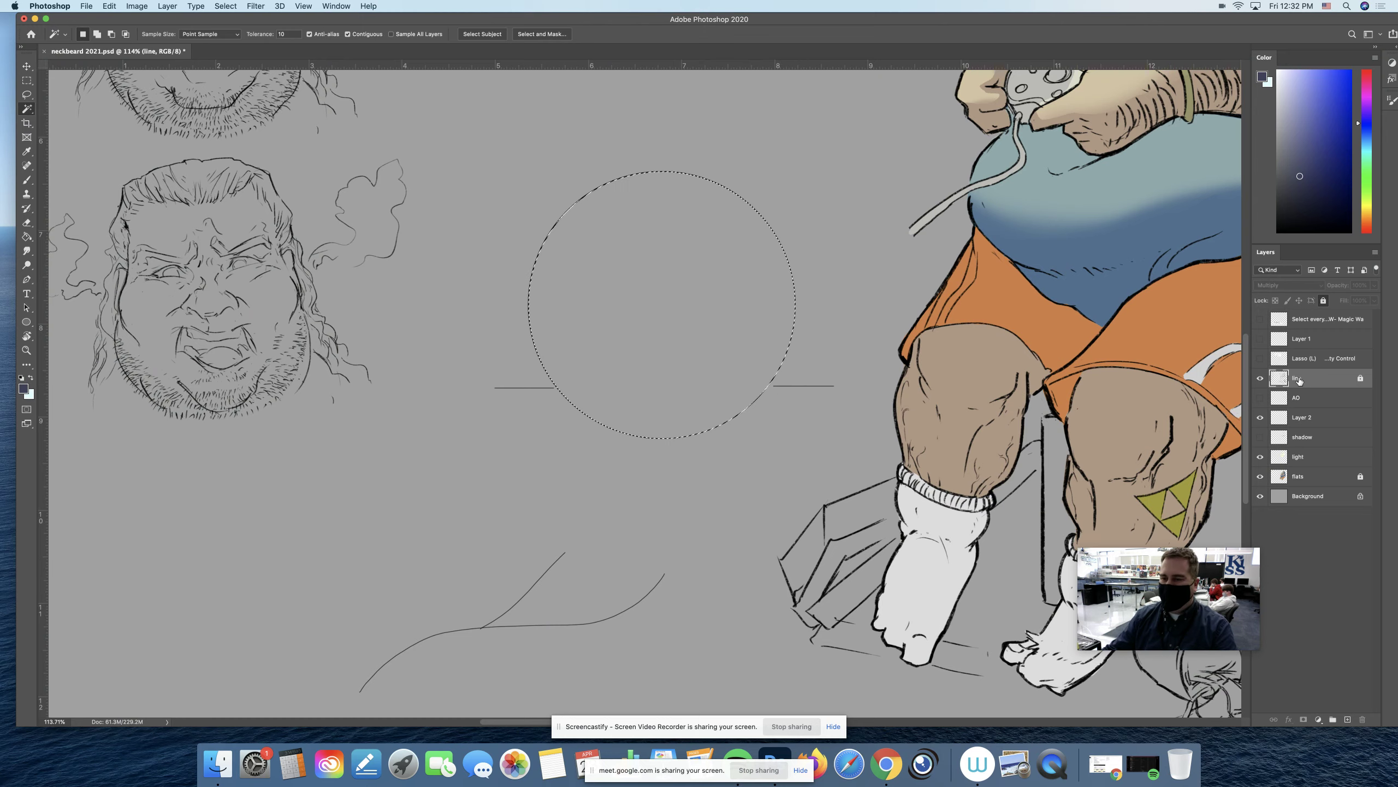
click(1316, 418)
key(b)
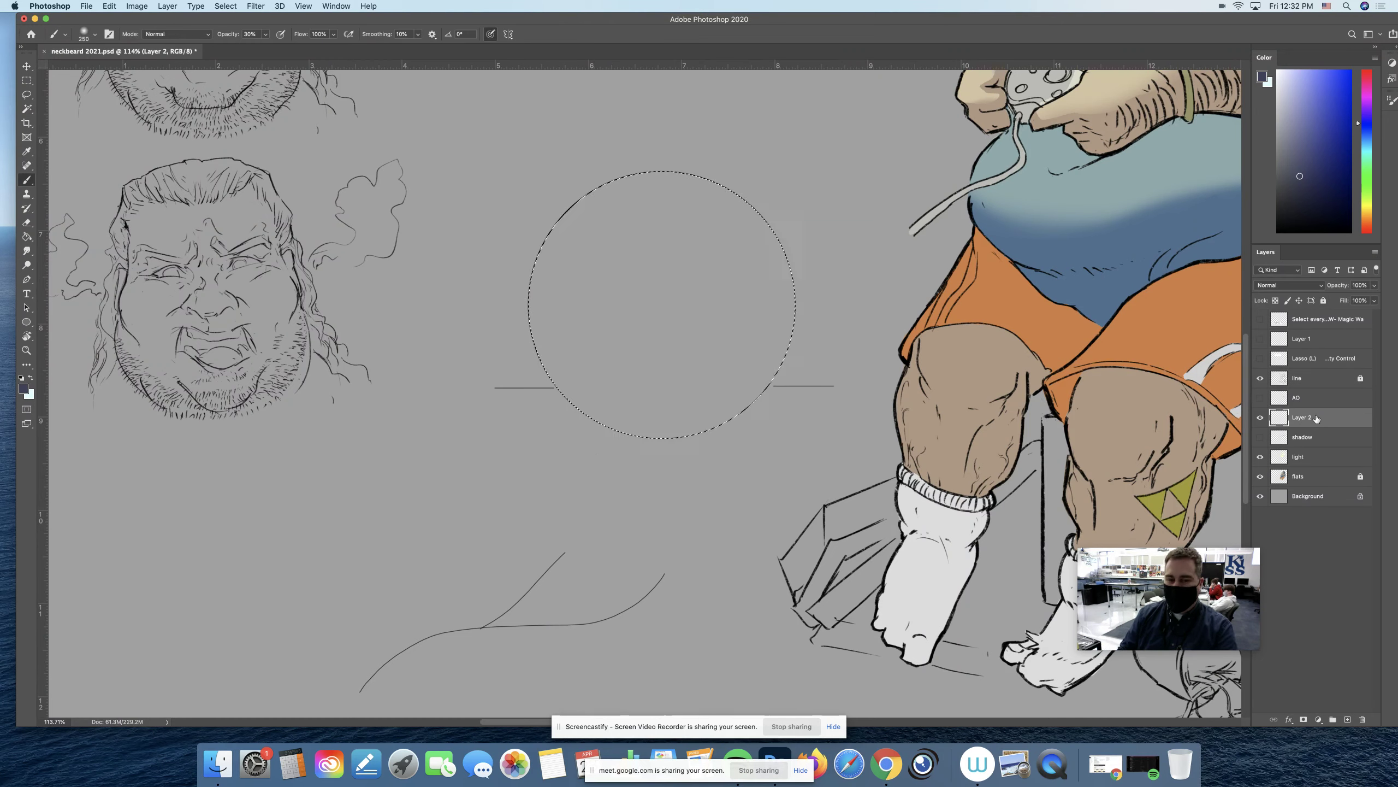
key(bracketright)
key(bracketright)
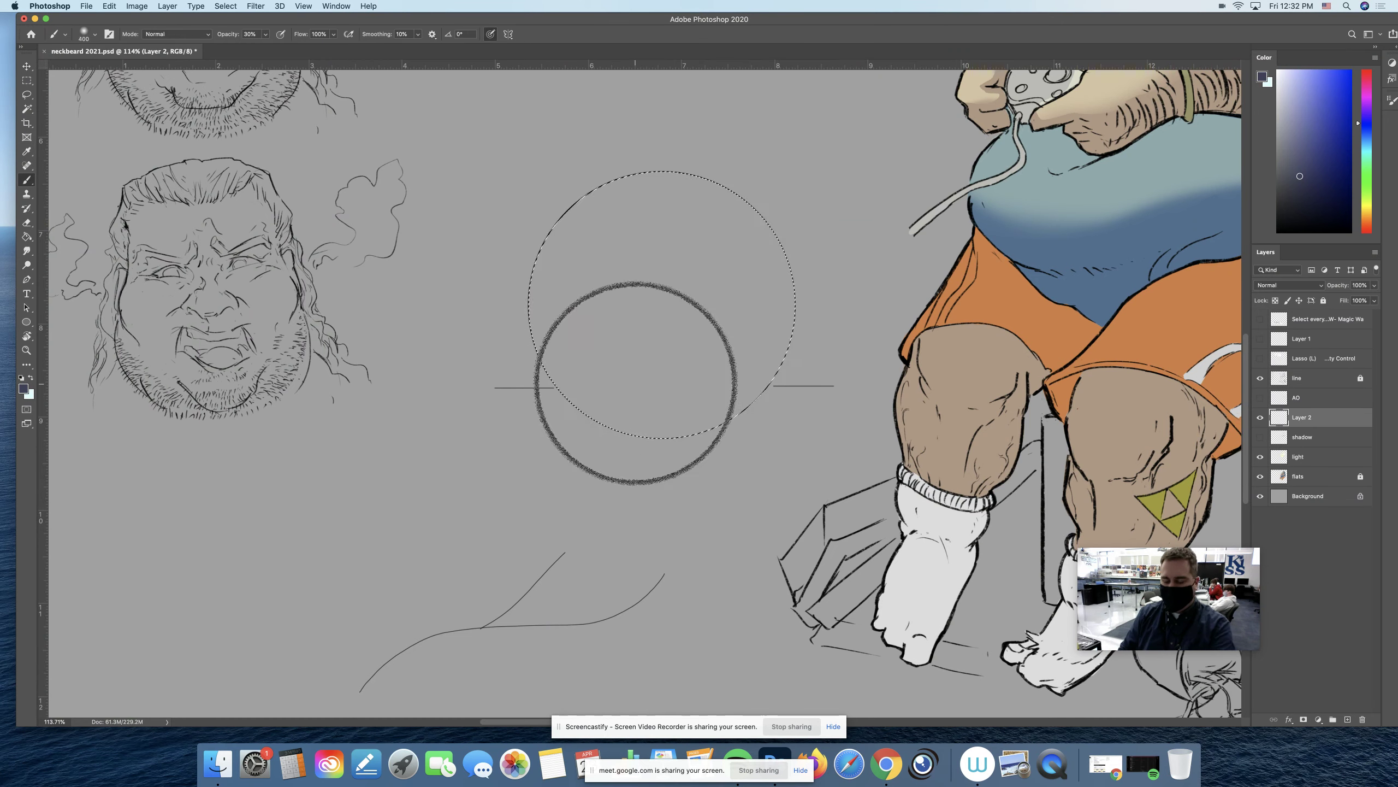
Step: Shrink the brush, paint a soft dark shadow beneath the circle outside its selected outline, and deselect
key(bracketleft)
key(bracketleft)
mouse_move(600, 396)
mouse_down()
mouse_move(710, 398)
mouse_move(621, 402)
mouse_move(625, 427)
mouse_move(571, 419)
mouse_move(648, 387)
mouse_move(611, 433)
mouse_move(707, 403)
mouse_move(565, 422)
mouse_move(611, 393)
mouse_move(654, 420)
mouse_move(536, 436)
mouse_move(645, 401)
mouse_move(640, 464)
mouse_move(739, 428)
mouse_move(738, 416)
mouse_move(548, 419)
mouse_move(699, 458)
mouse_move(617, 397)
mouse_move(575, 399)
mouse_move(747, 415)
mouse_move(570, 400)
mouse_move(693, 441)
mouse_move(597, 418)
mouse_move(599, 404)
mouse_move(673, 399)
mouse_move(675, 431)
mouse_move(633, 412)
mouse_up()
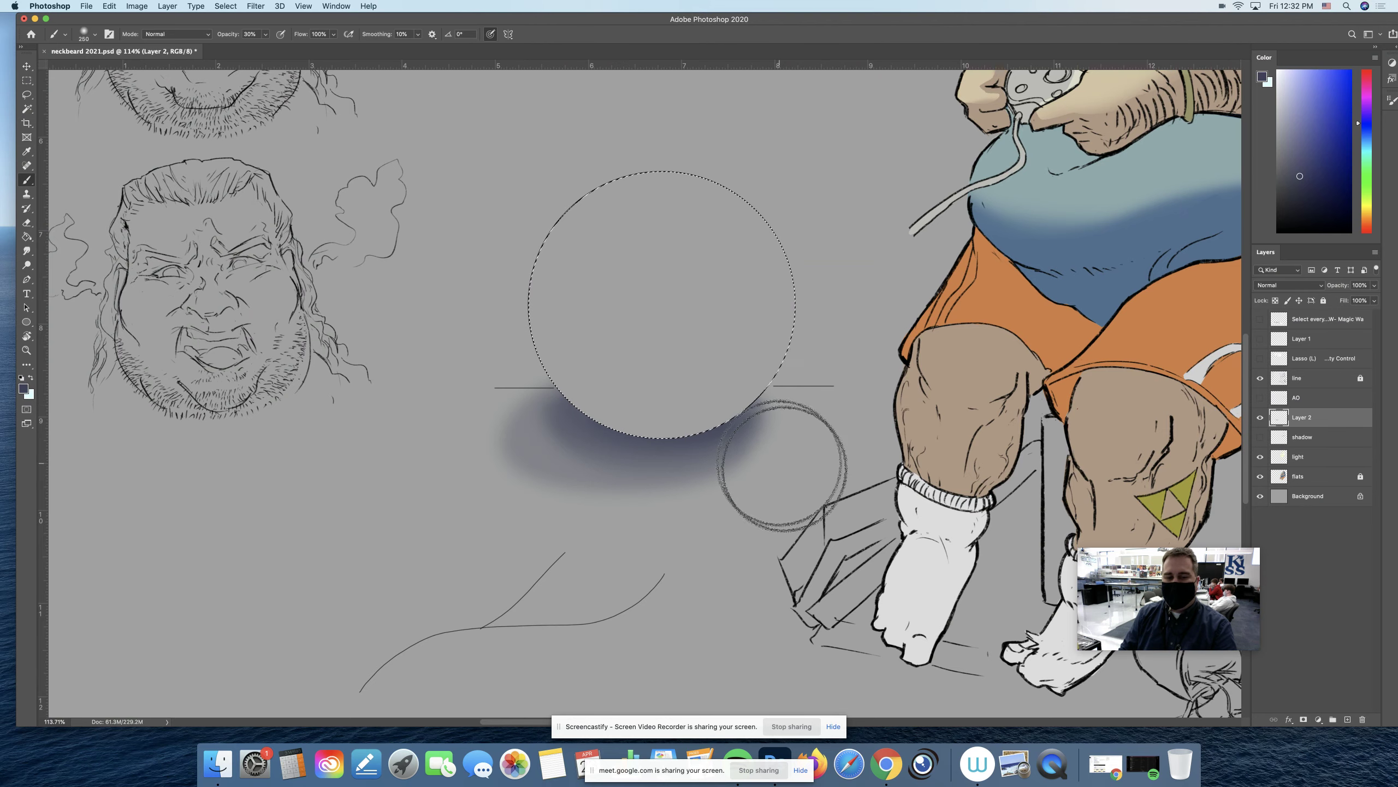
key(super+d)
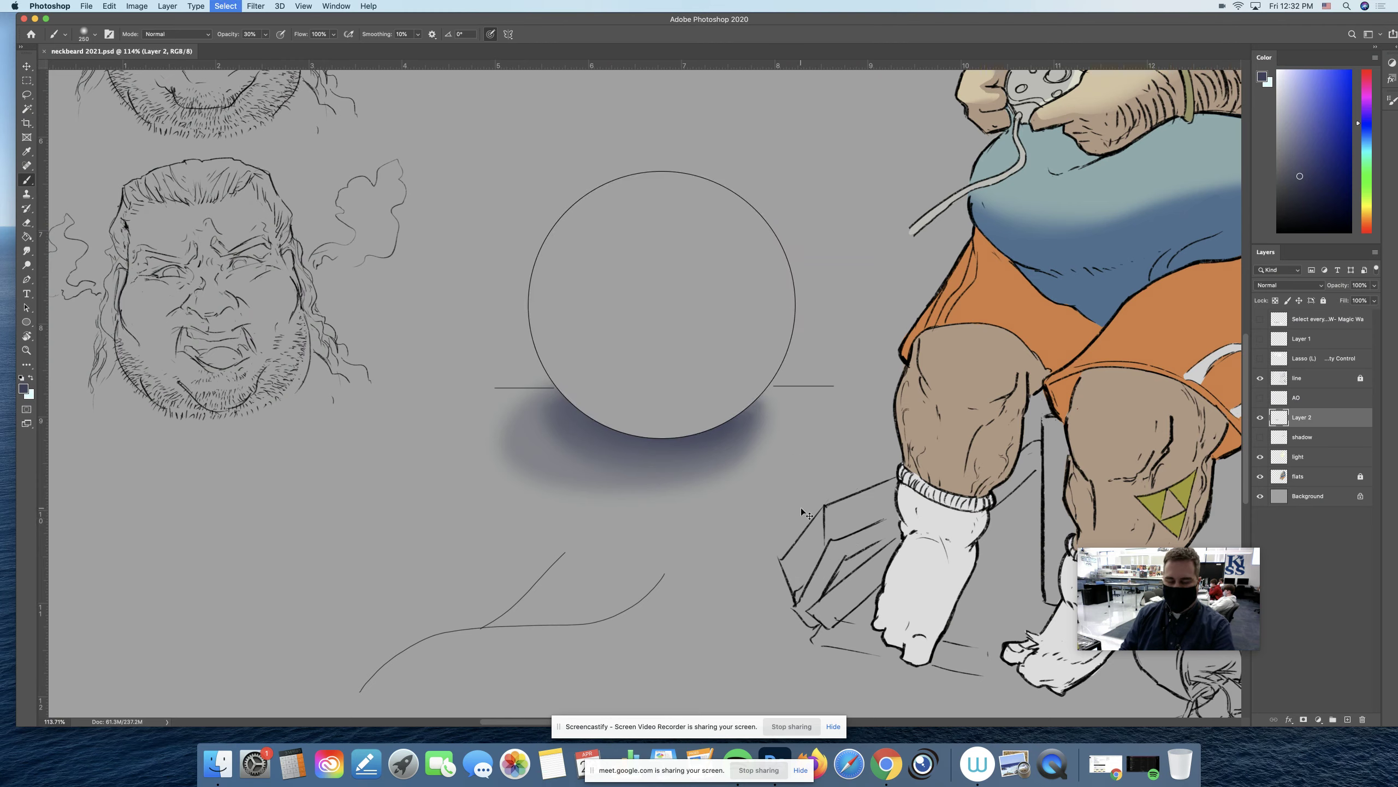
Step: Delete Layer 2, the Lasso and Opacity Control notes layer, and Layer 1
key(z)
mouse_move(801, 519)
mouse_down()
mouse_move(781, 526)
mouse_move(793, 523)
mouse_up()
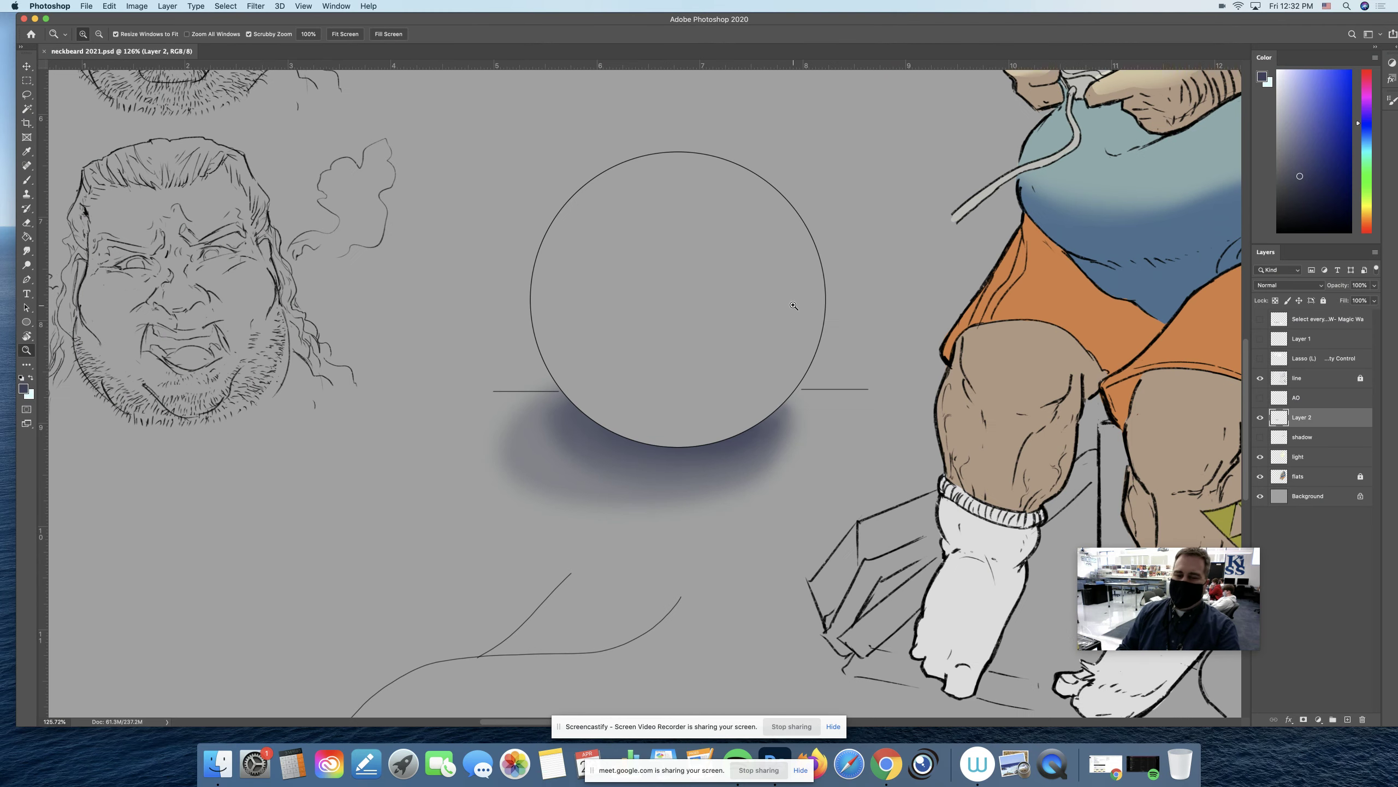
drag(770, 477, 474, 475)
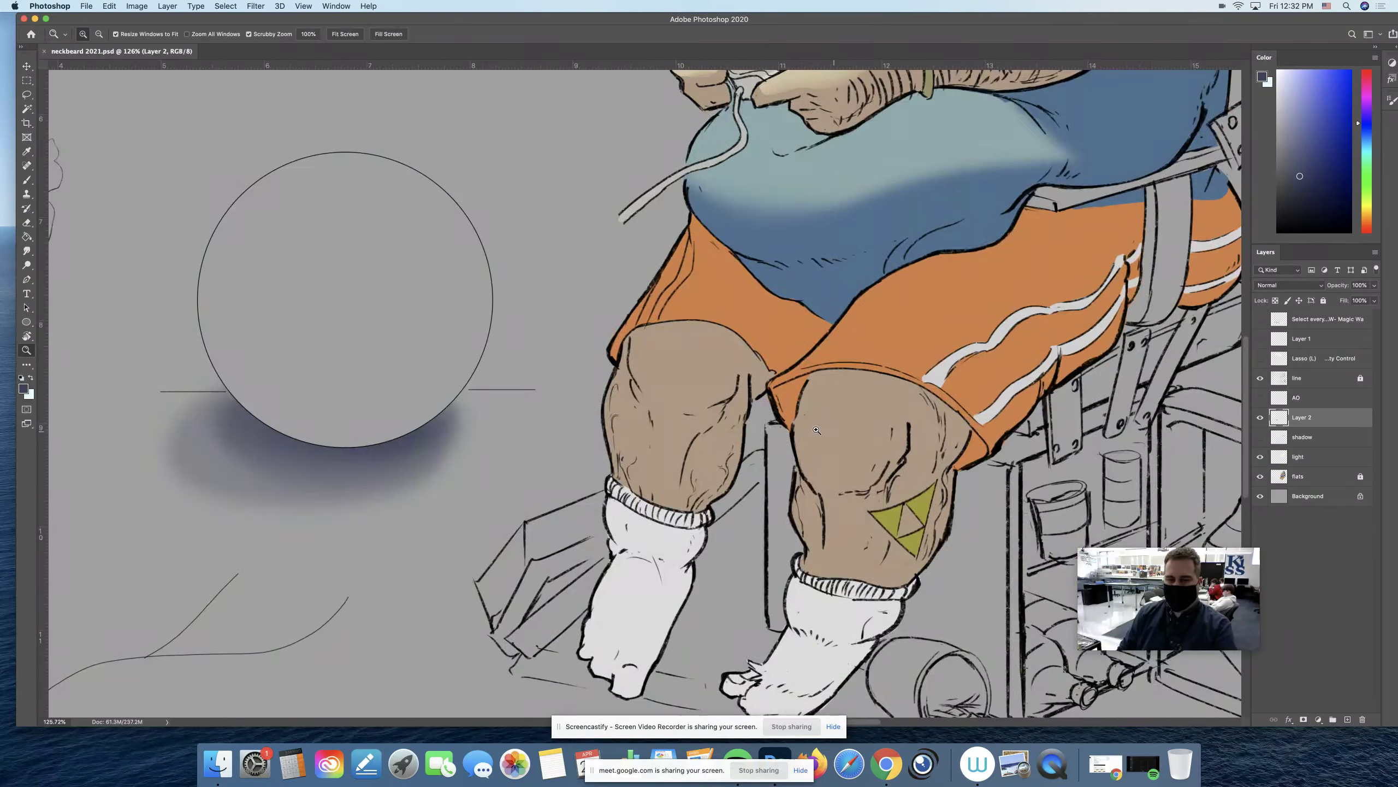
key(w)
scroll(817, 430, right, 5)
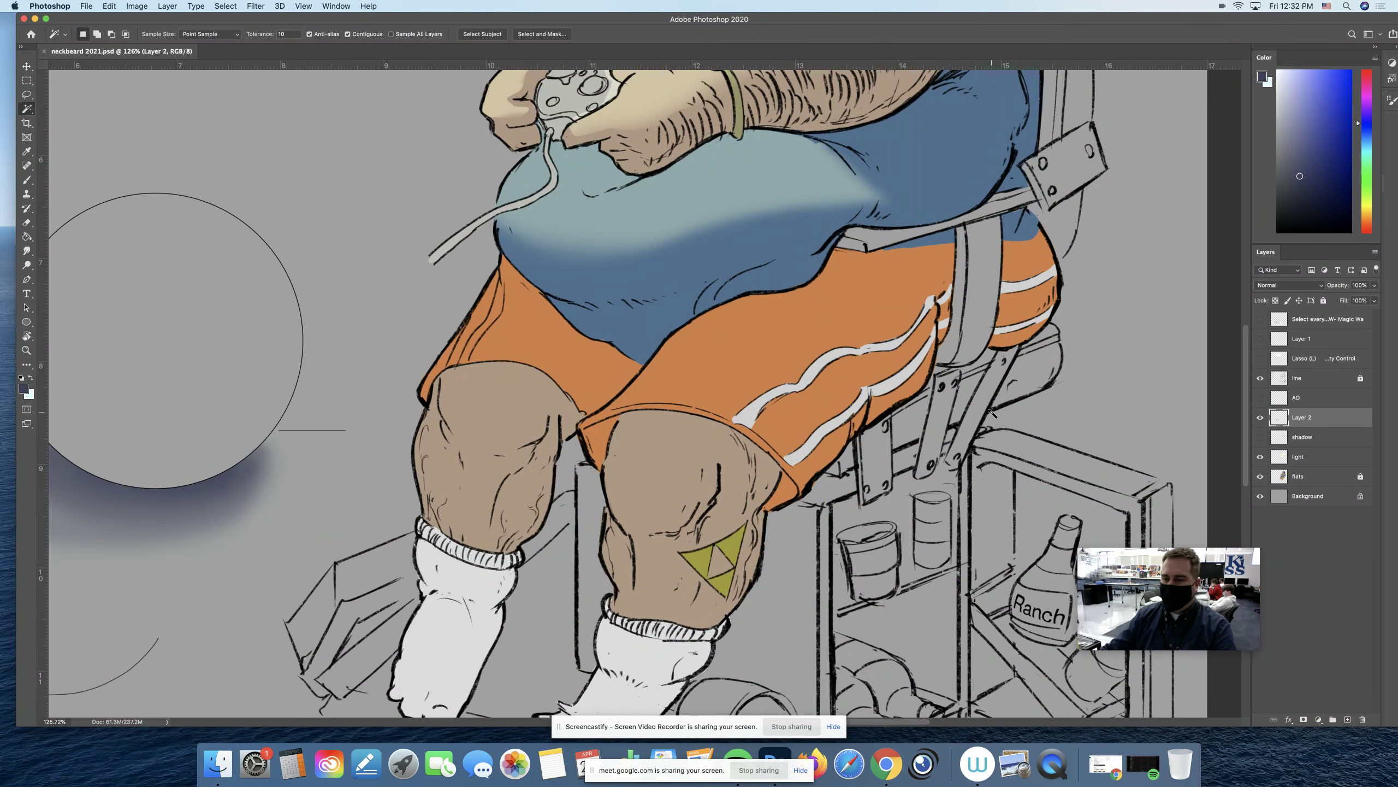
click(1363, 720)
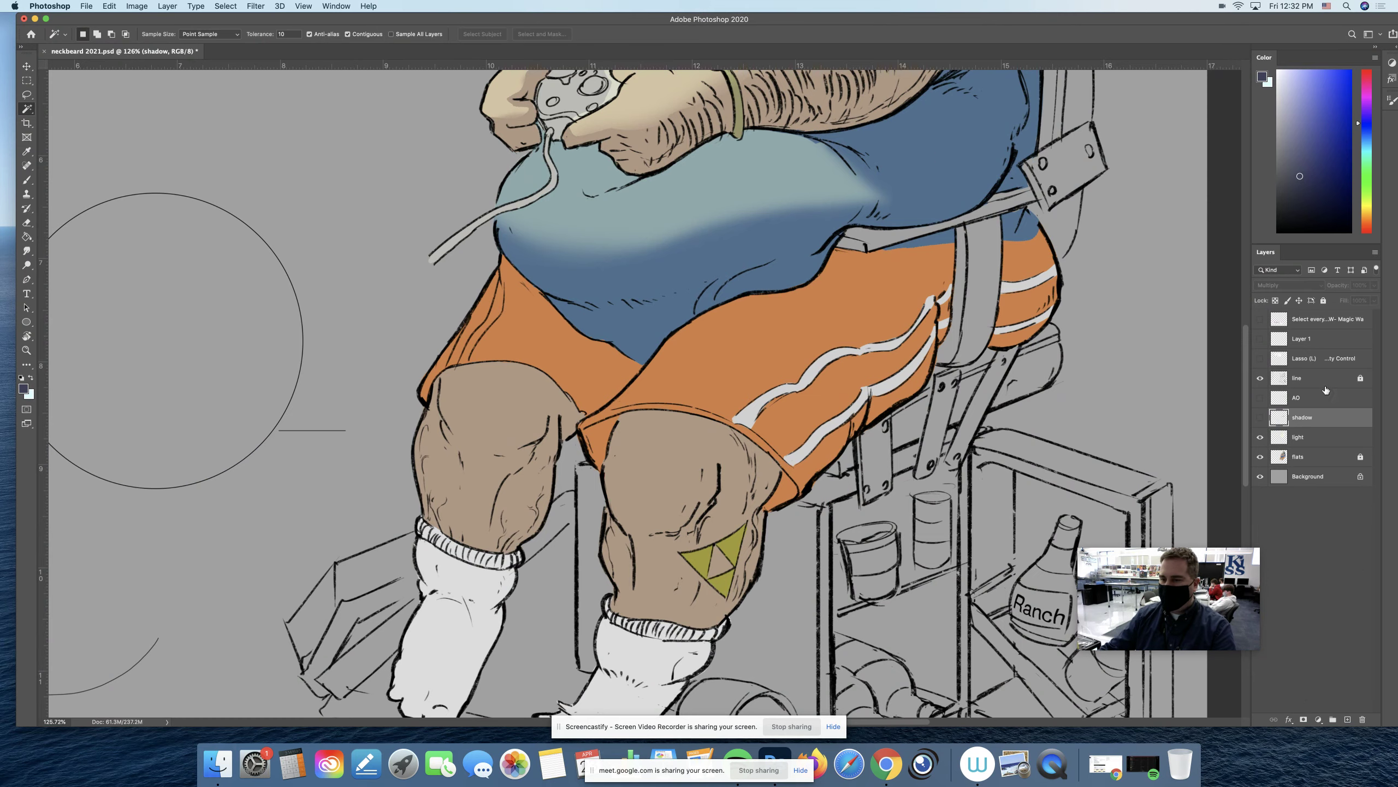
click(1311, 359)
click(1362, 719)
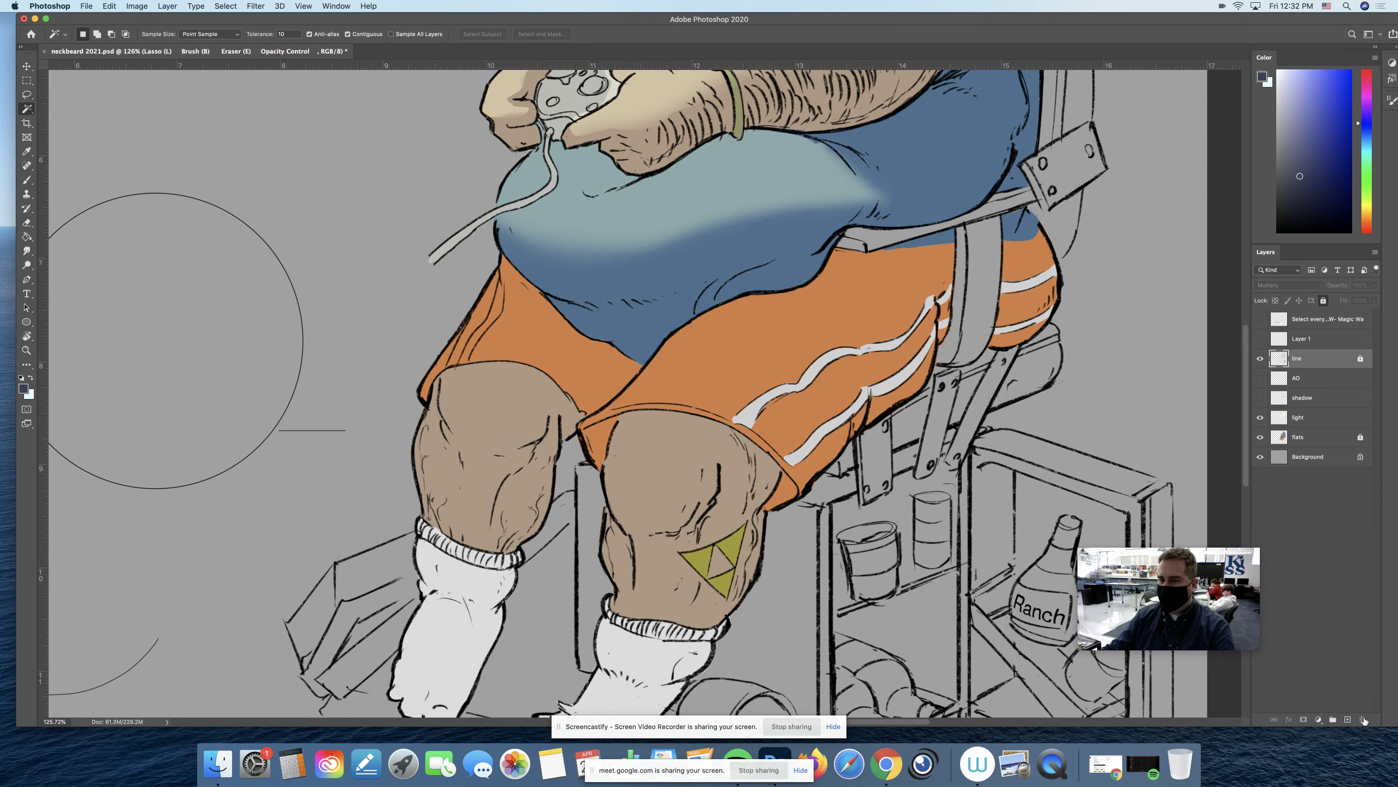
click(1260, 339)
click(1305, 339)
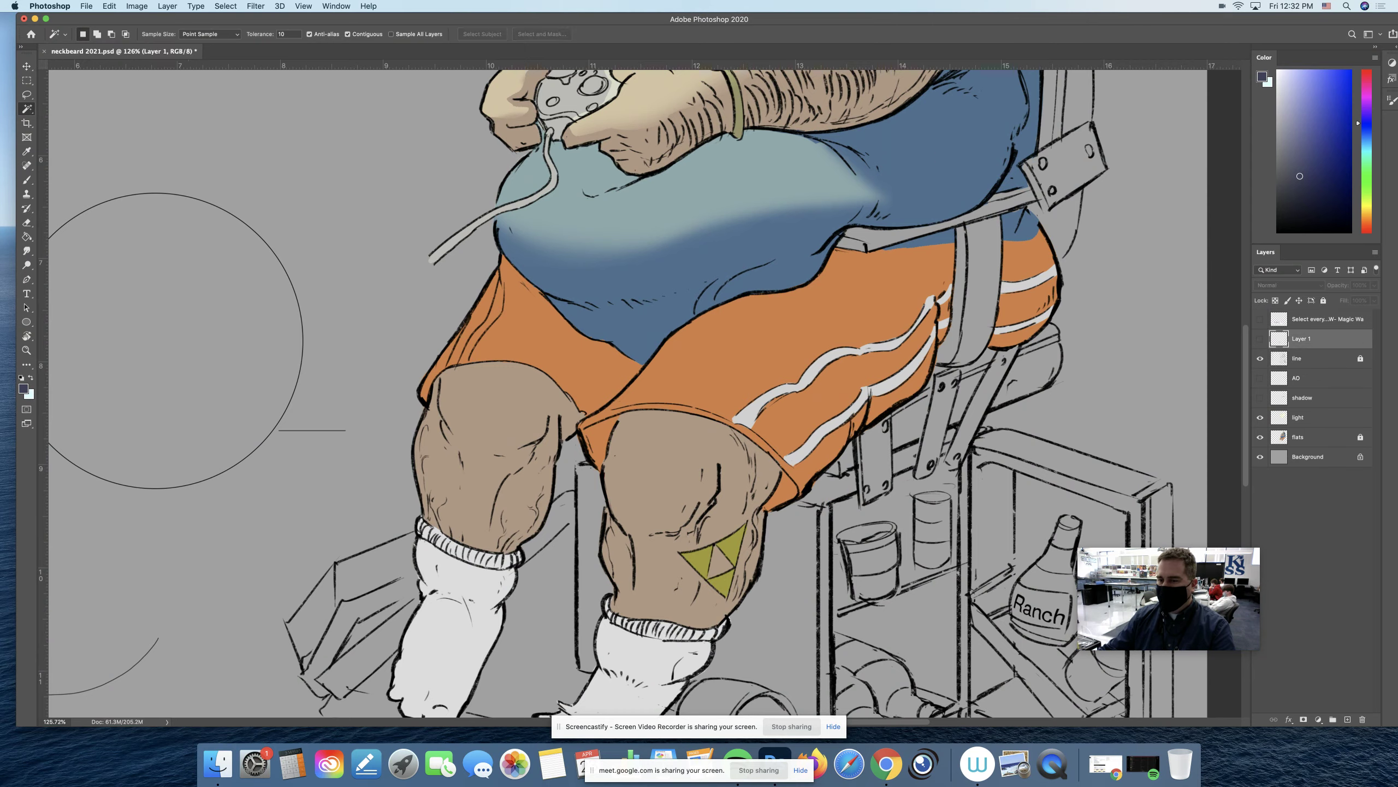
click(1362, 719)
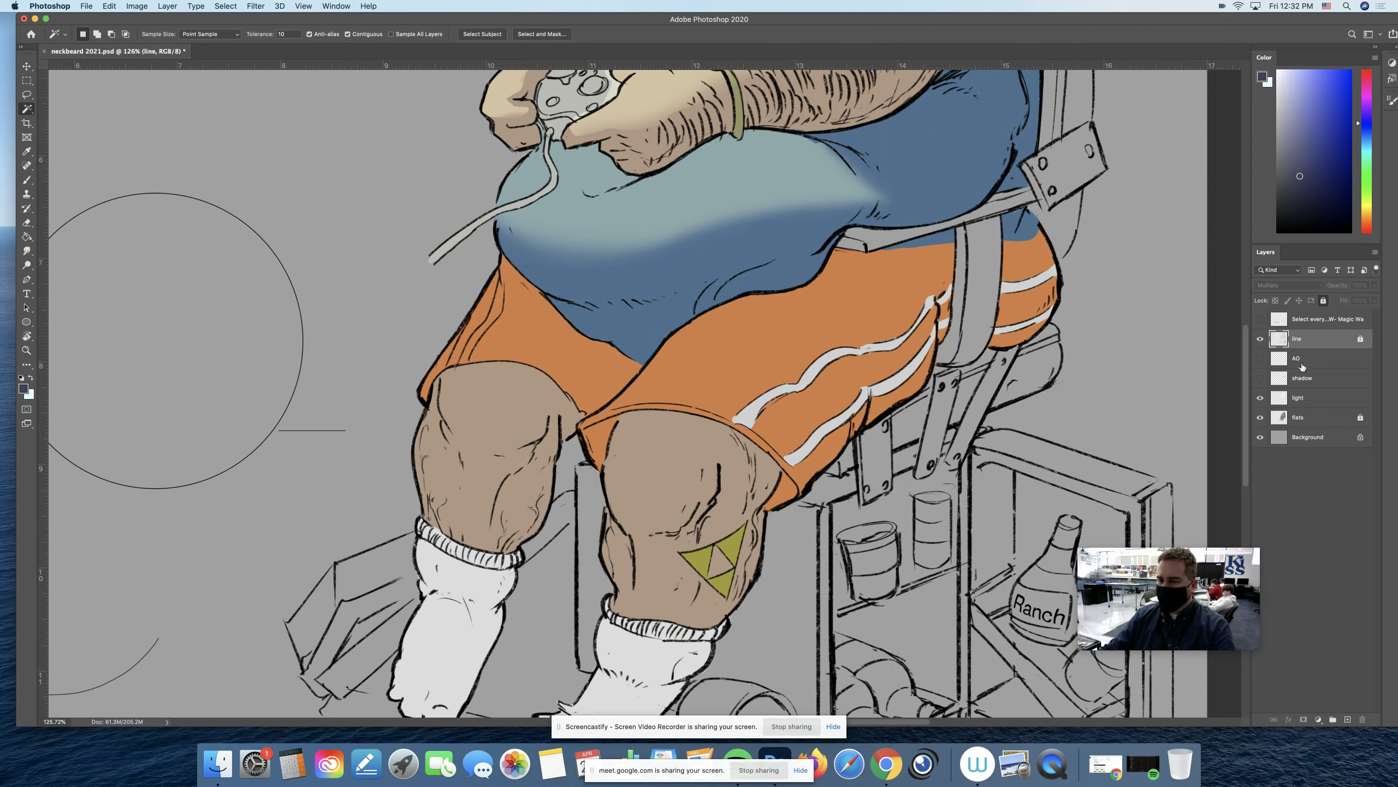
Step: Examine the shading on the seated figure by switching the shadow and light layers off and on
click(1302, 378)
click(1260, 378)
drag(974, 308, 958, 544)
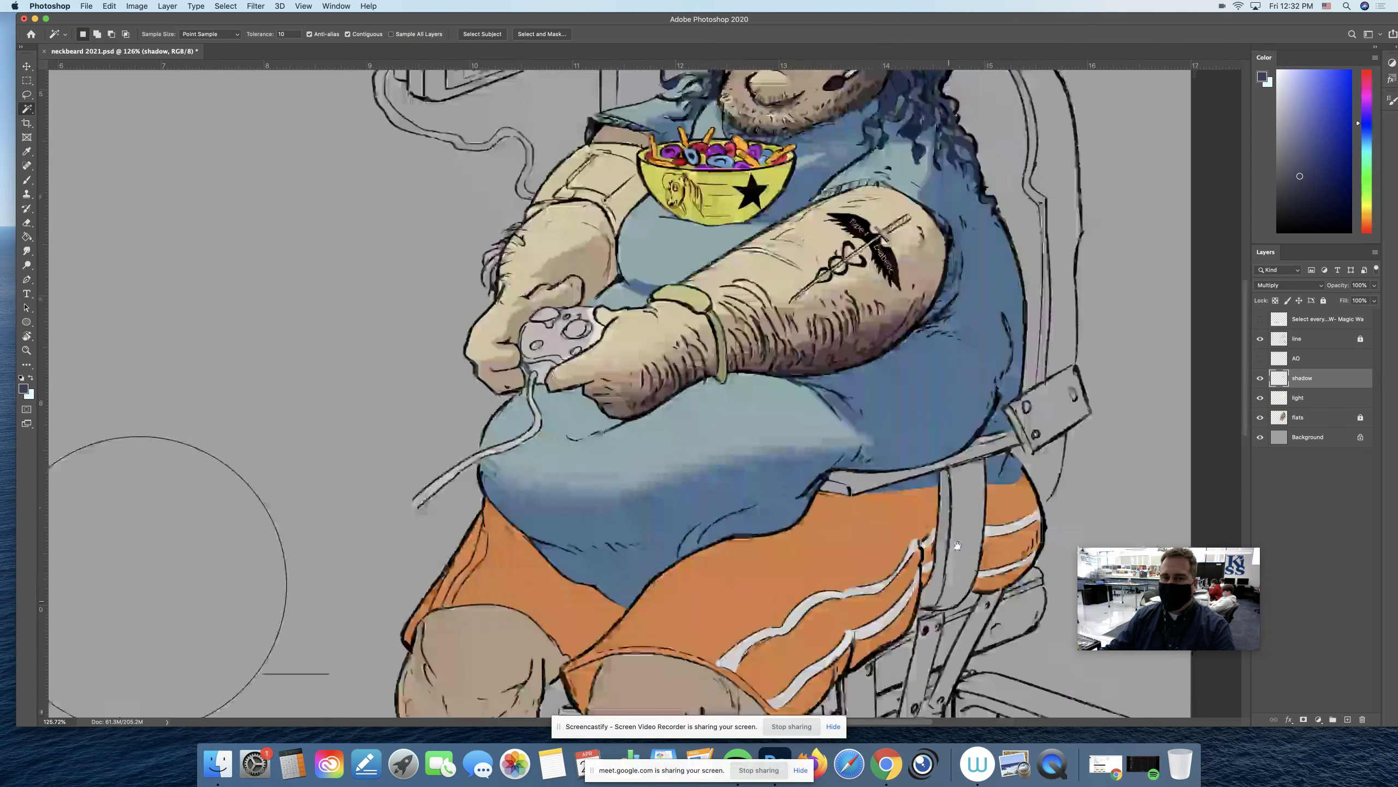
key(z)
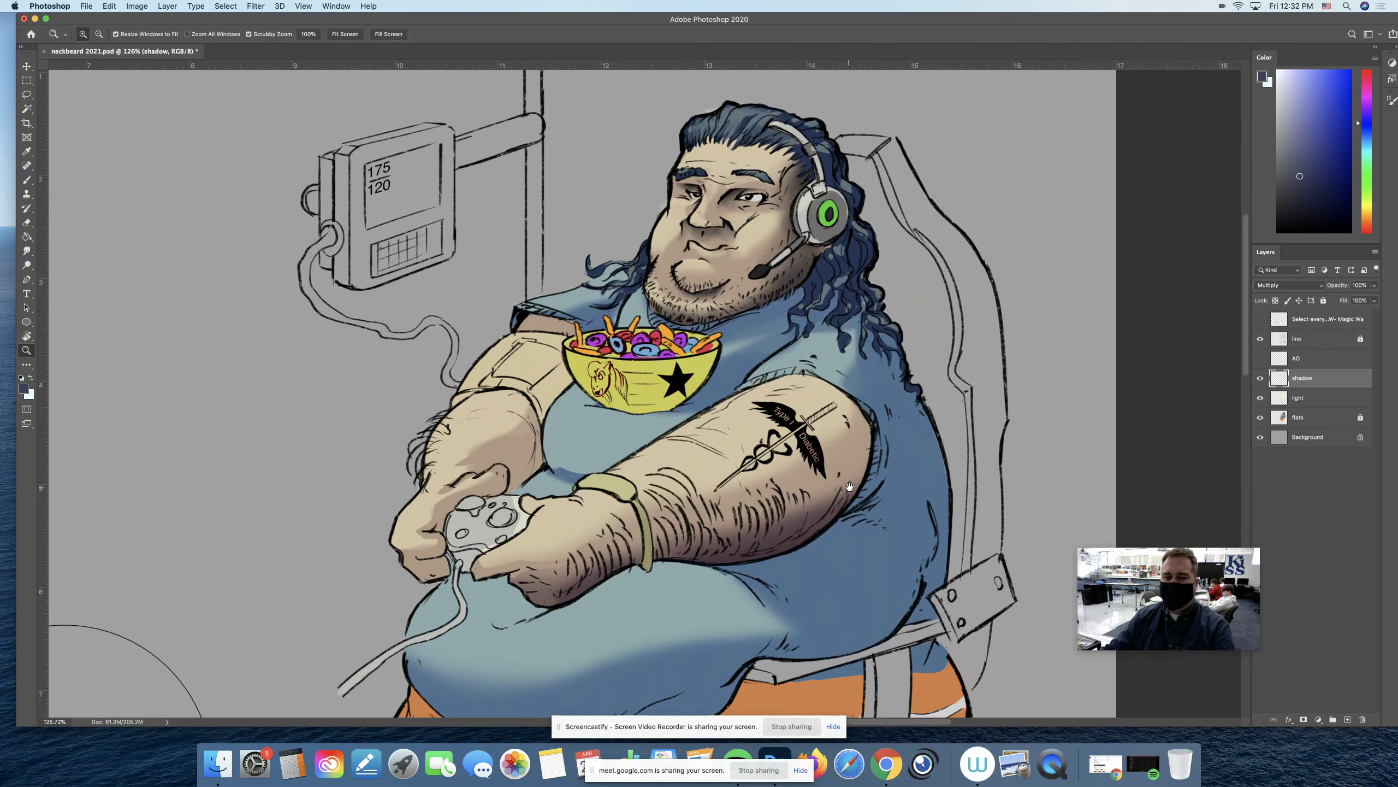
click(1261, 379)
click(1260, 398)
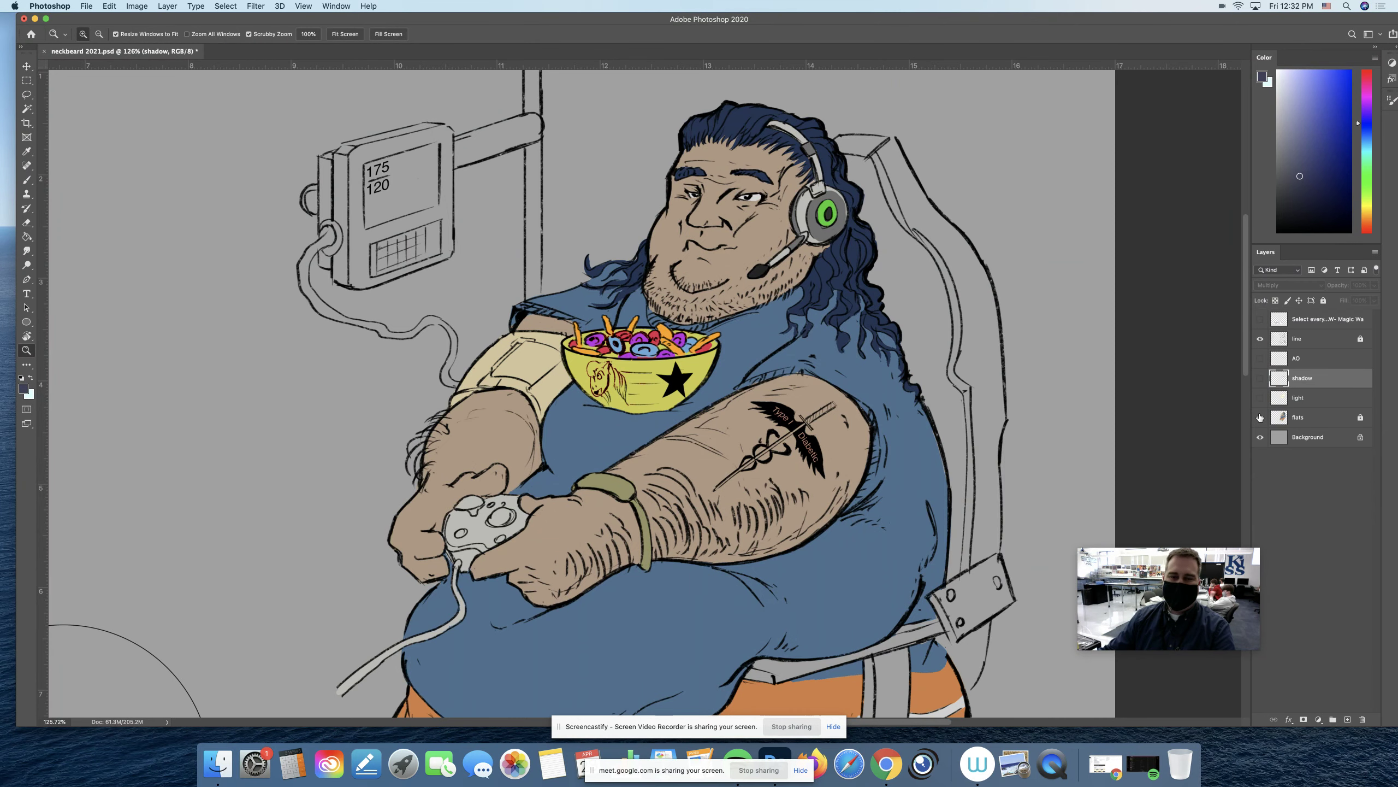
click(1260, 399)
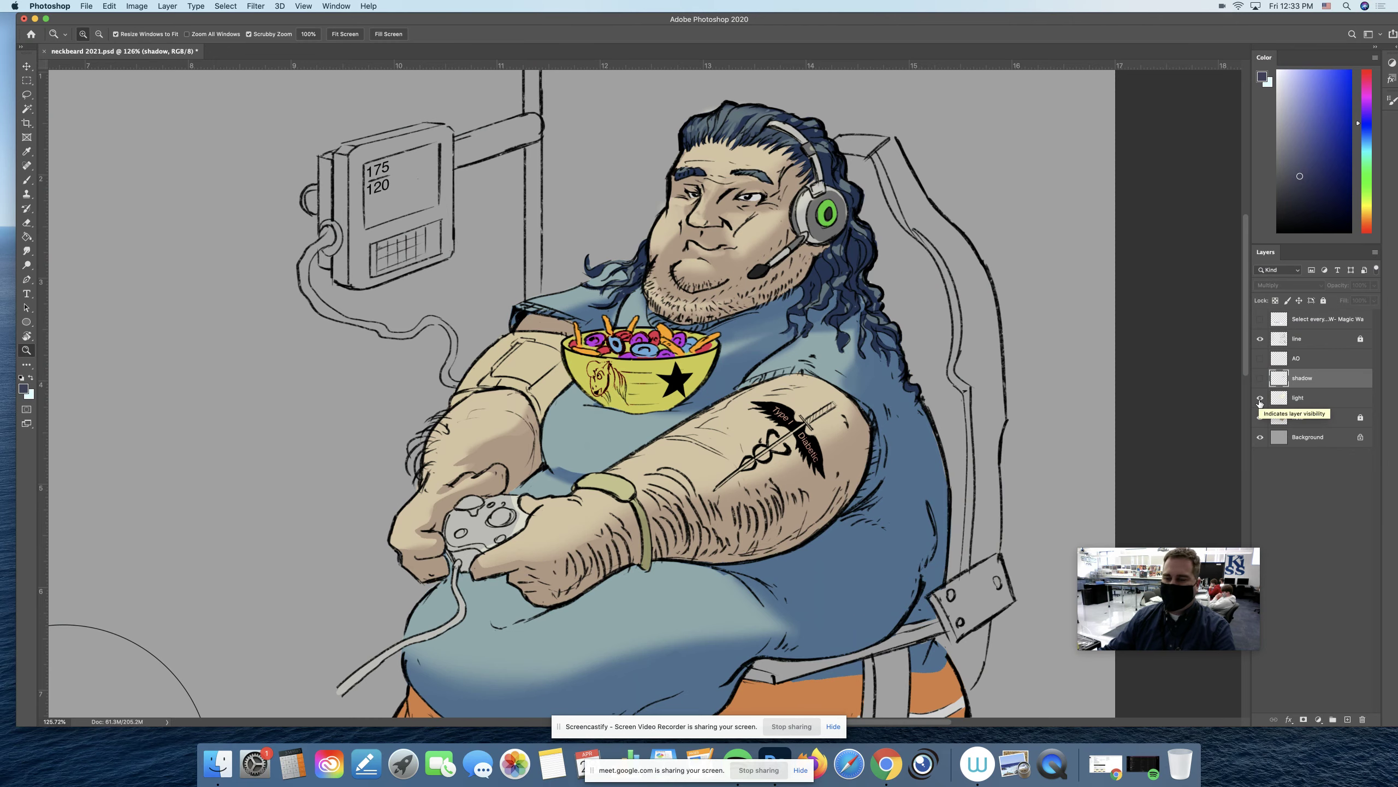
click(1260, 377)
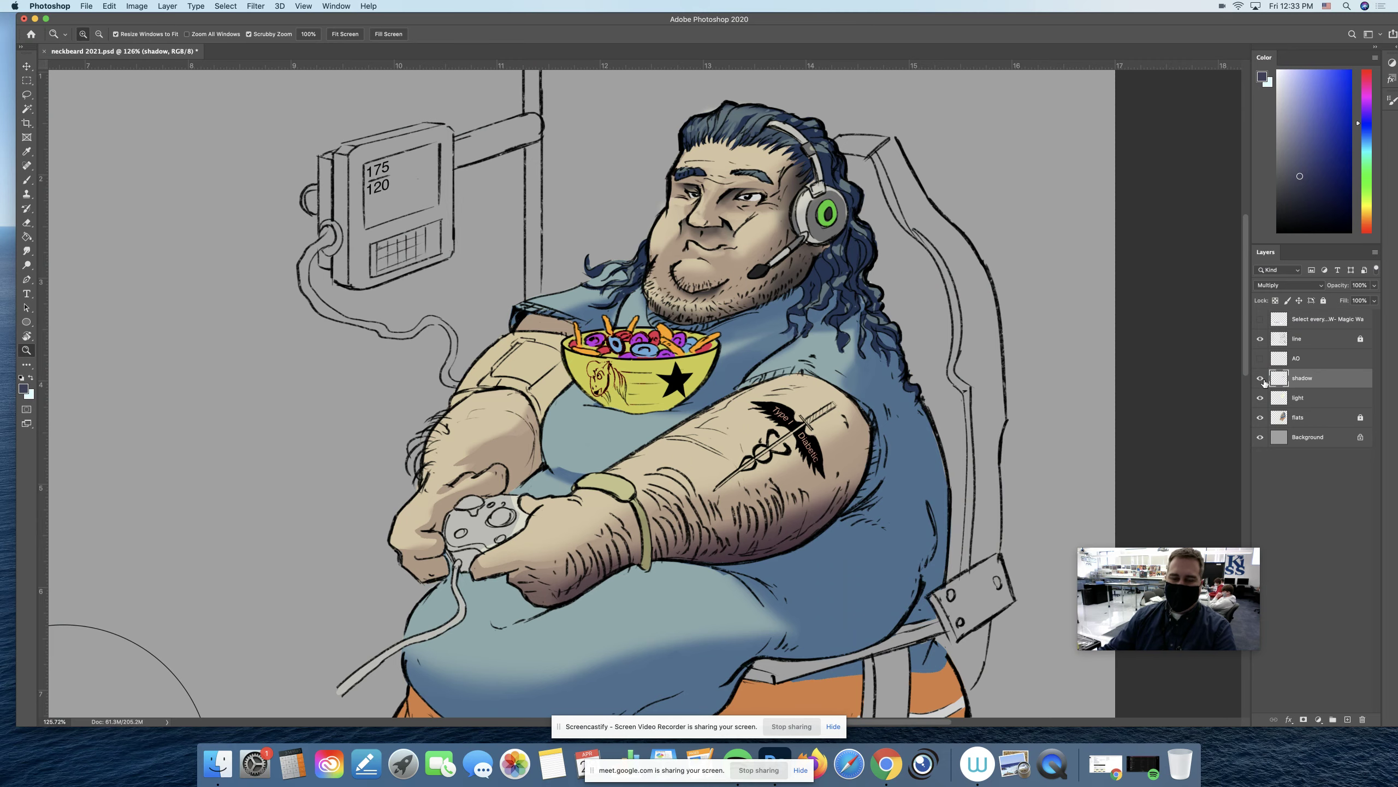
Step: Pick a darker navy foreground color and set the brush opacity to 21%
mouse_move(1299, 175)
mouse_down()
mouse_move(1296, 235)
mouse_move(1299, 194)
mouse_up()
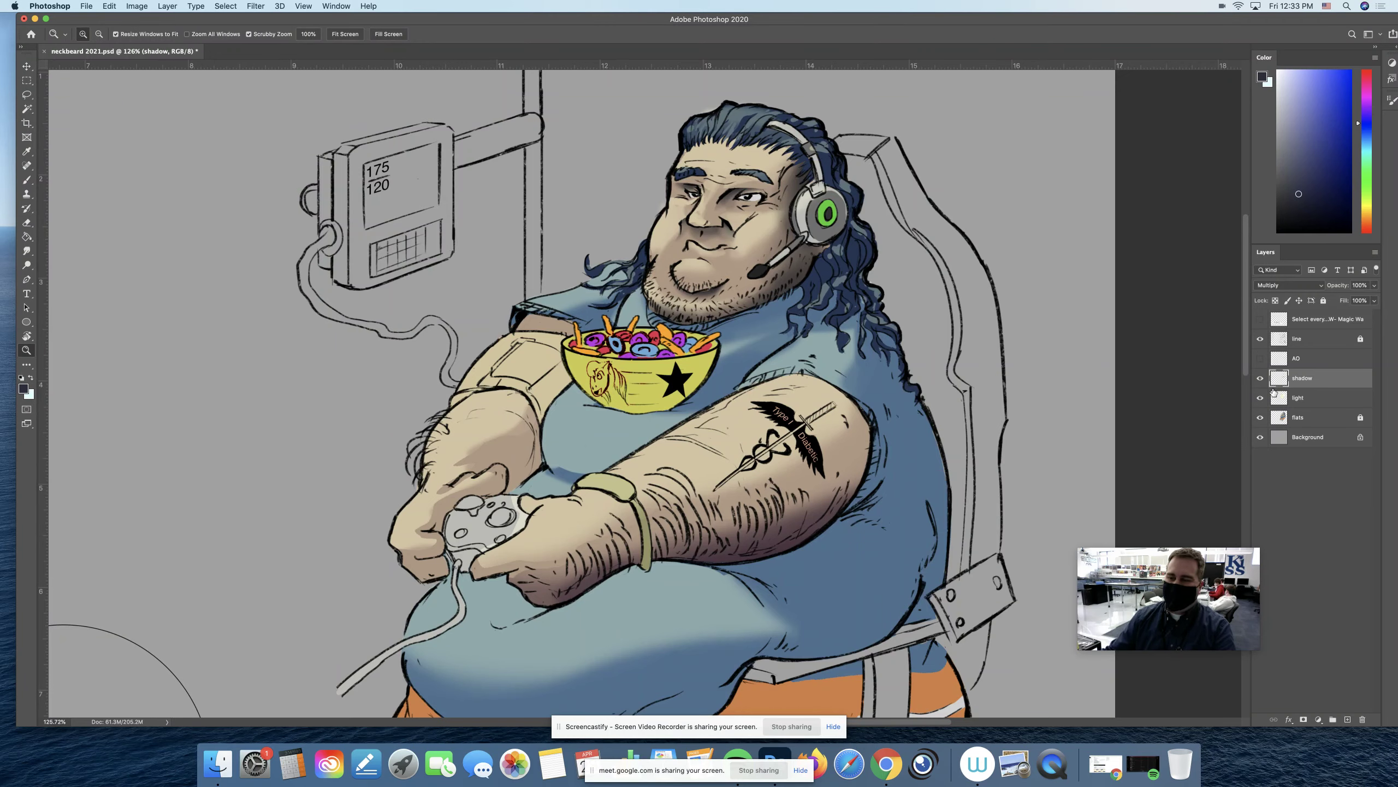
key(b)
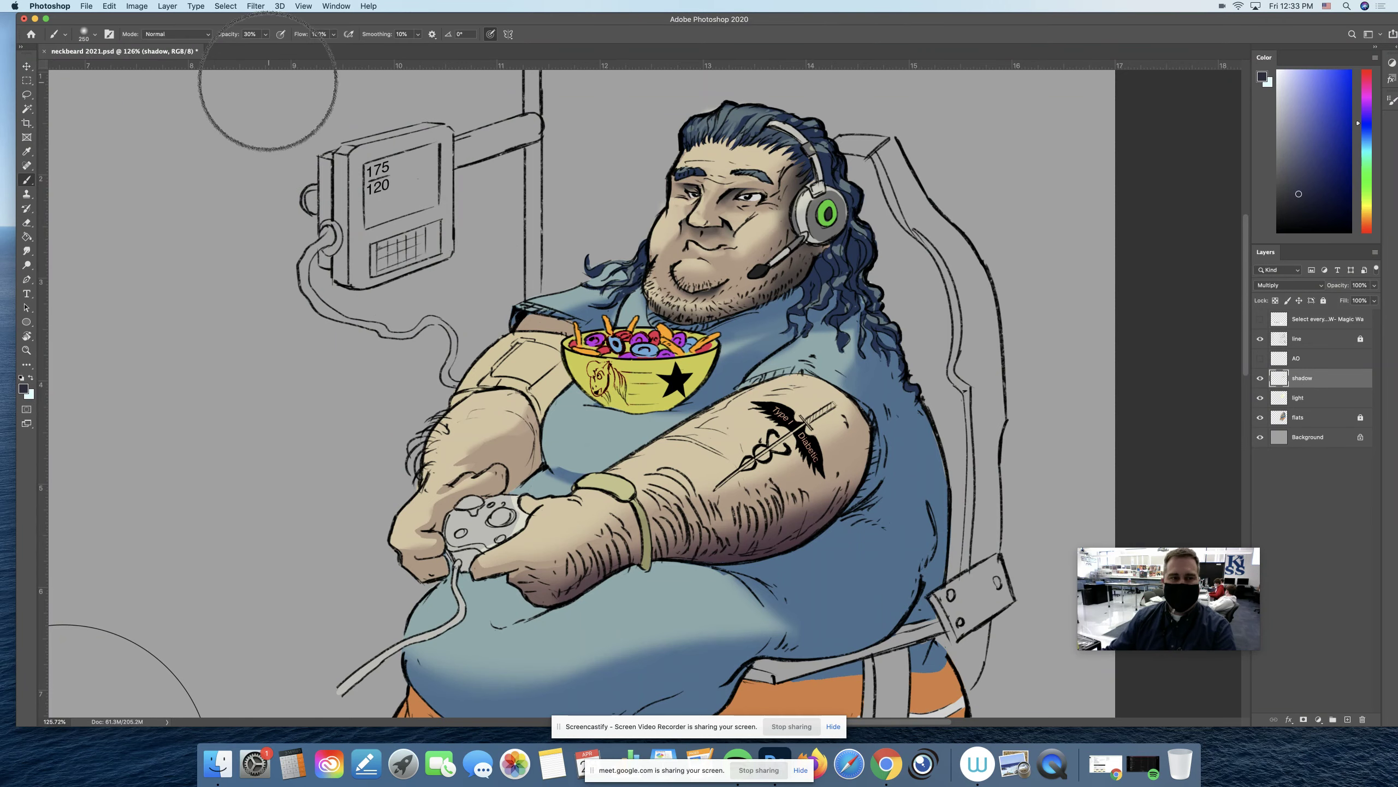
drag(265, 34, 260, 49)
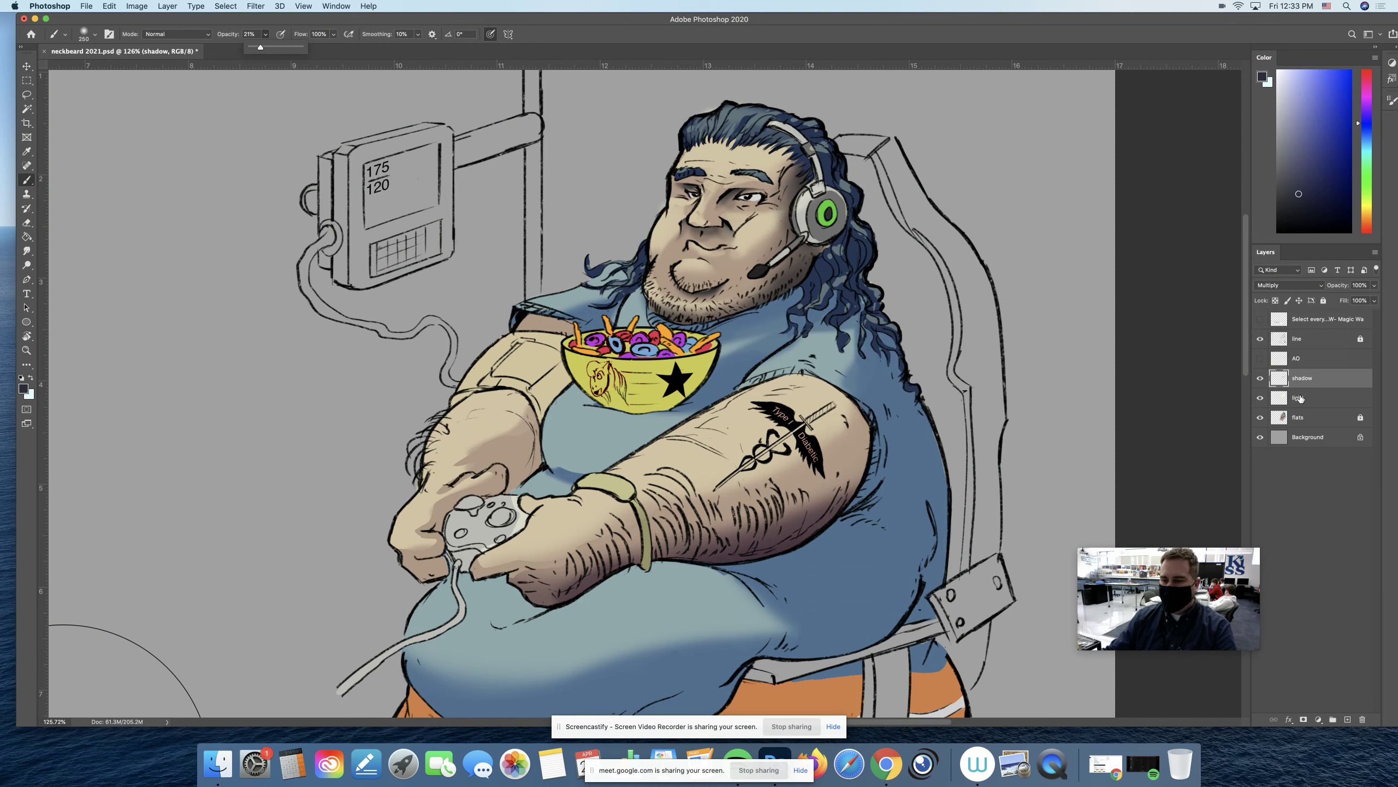
Step: Hide the existing shadow layer and add a new layer above it, set to Multiply and named "shadow"
click(1260, 379)
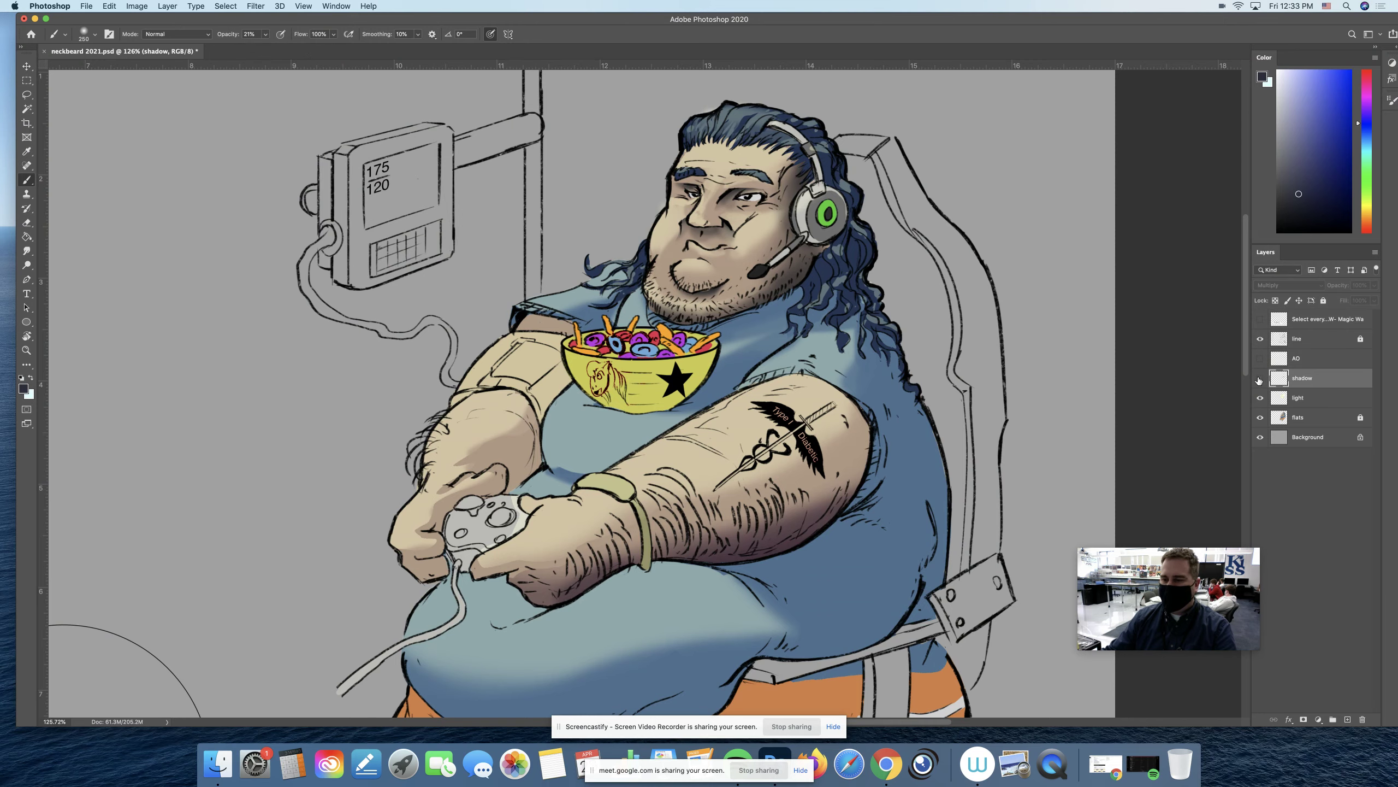
click(1348, 719)
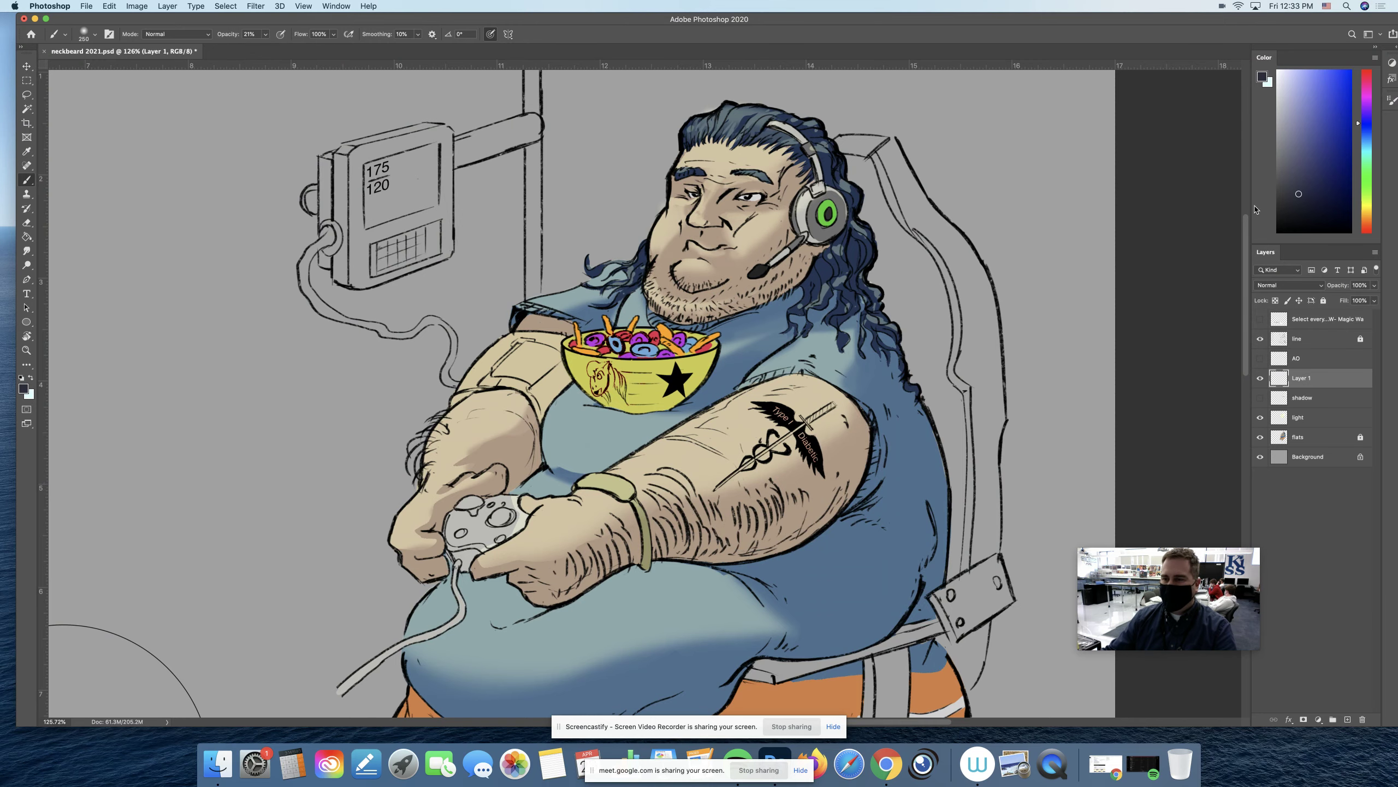
drag(1288, 193, 1298, 199)
click(1288, 285)
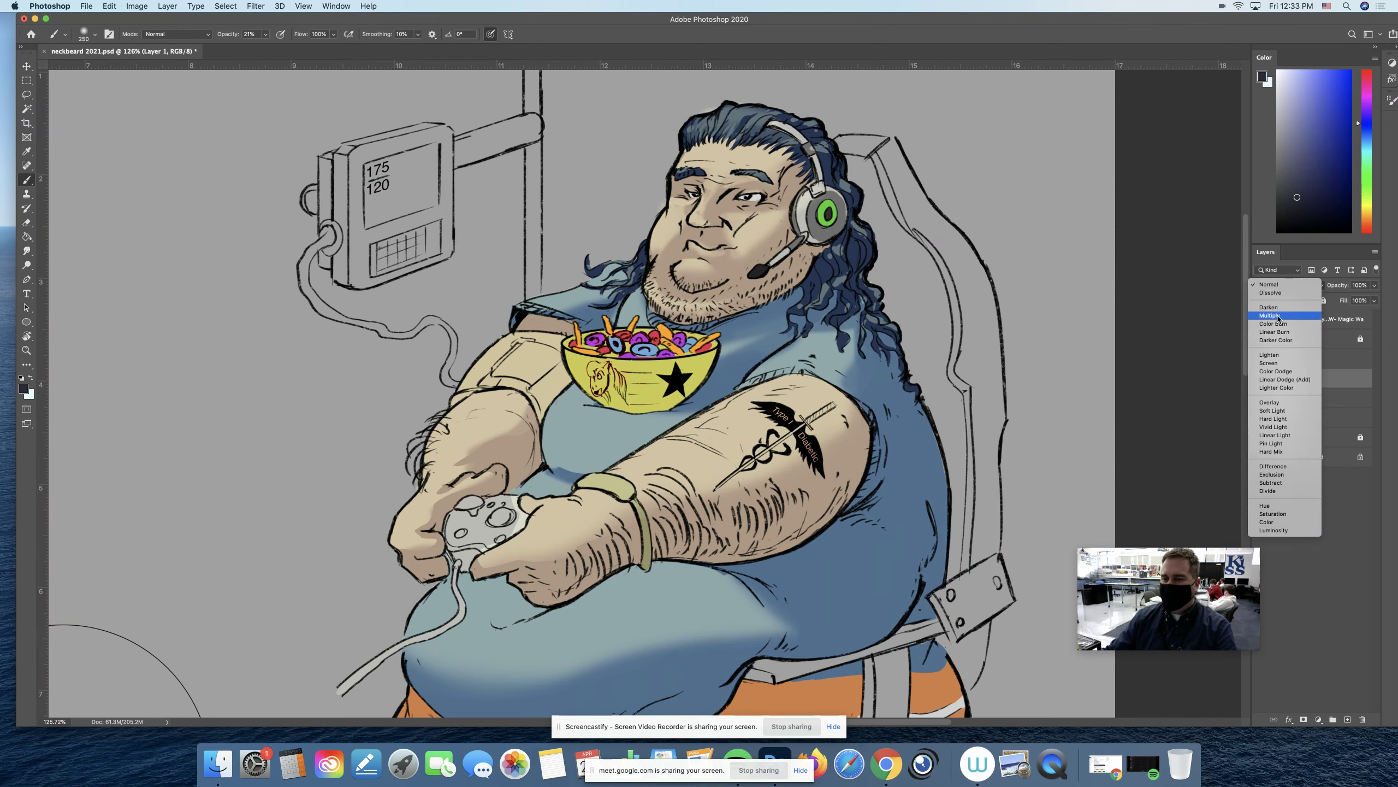
click(1279, 316)
double_click(1301, 378)
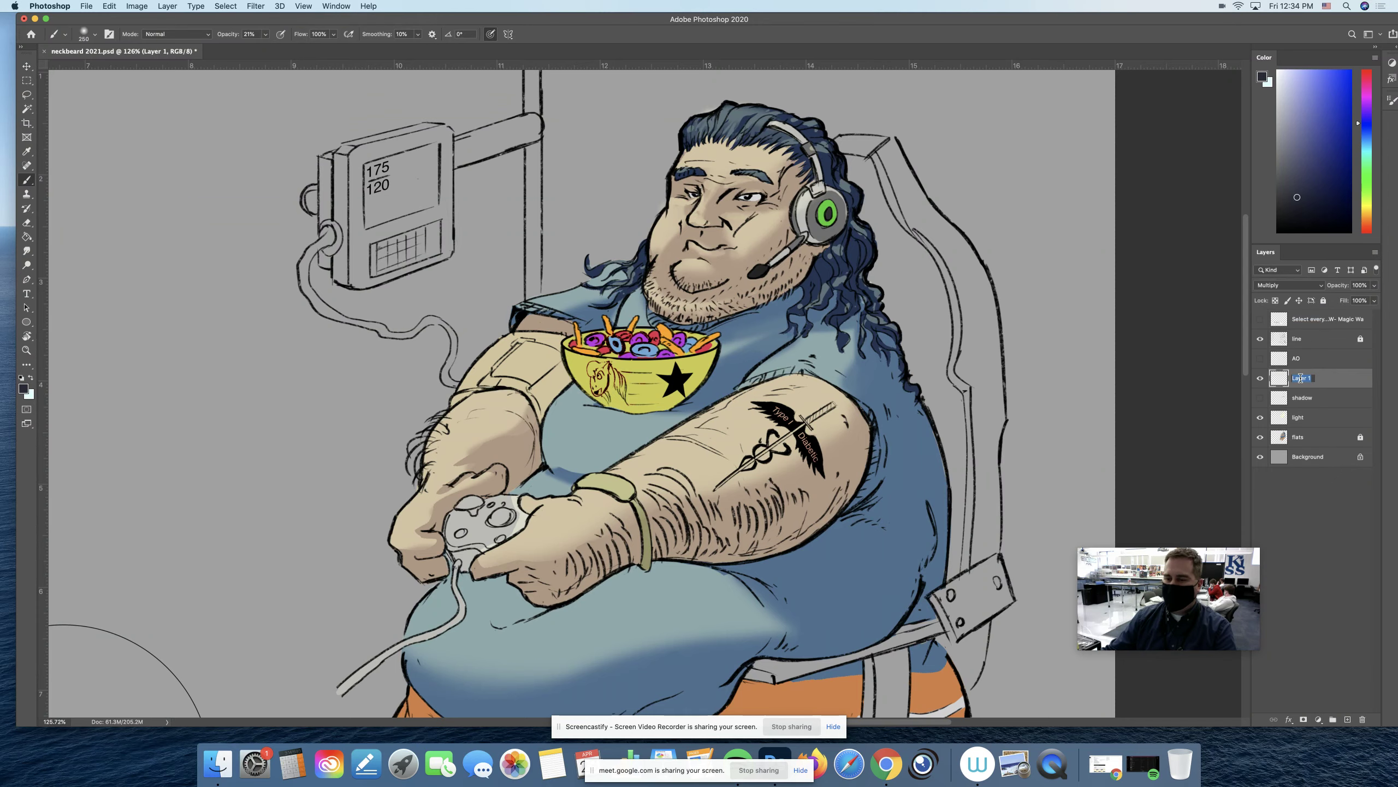
text(shadow)
key(Return)
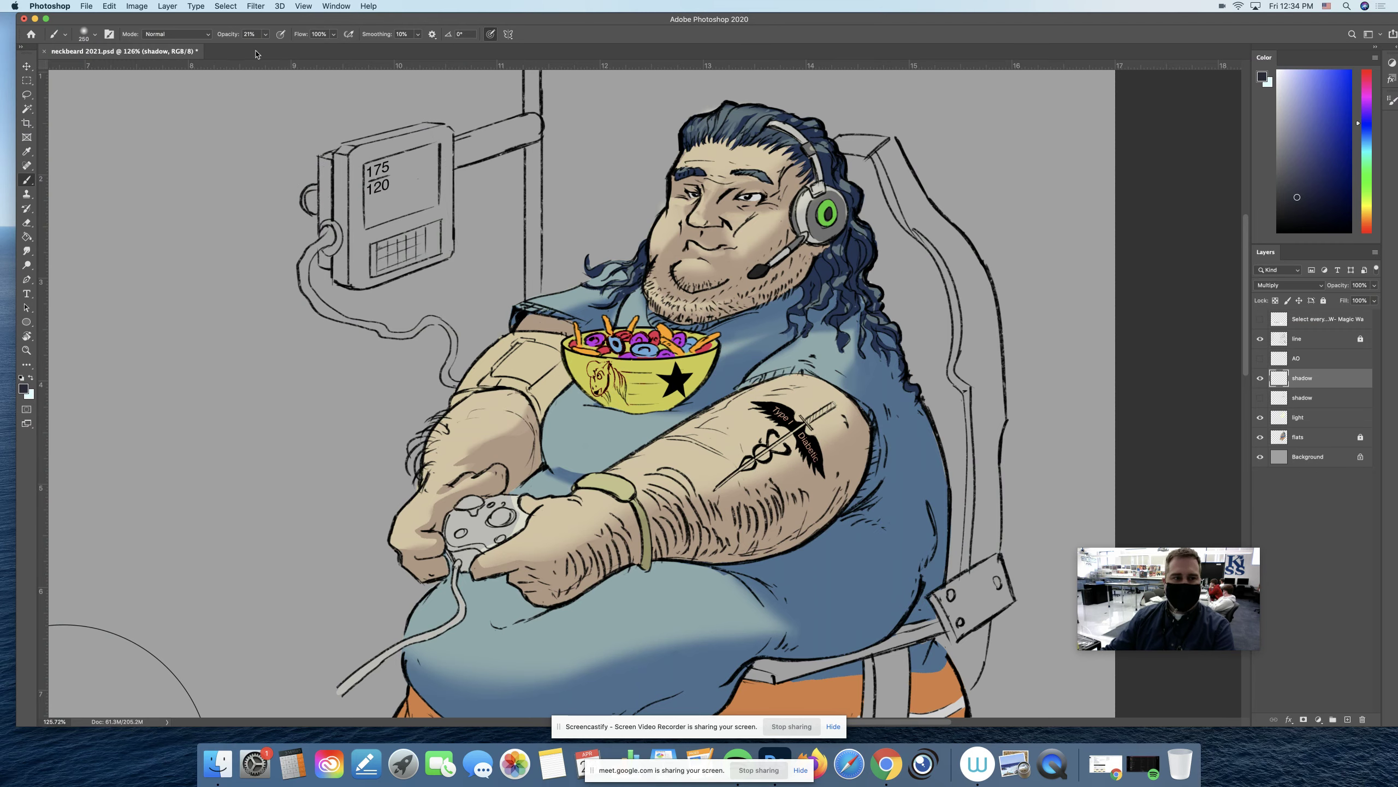
Step: Select the skin area of the tattooed arm on the flats layer with the Magic Wand
click(1305, 440)
key(w)
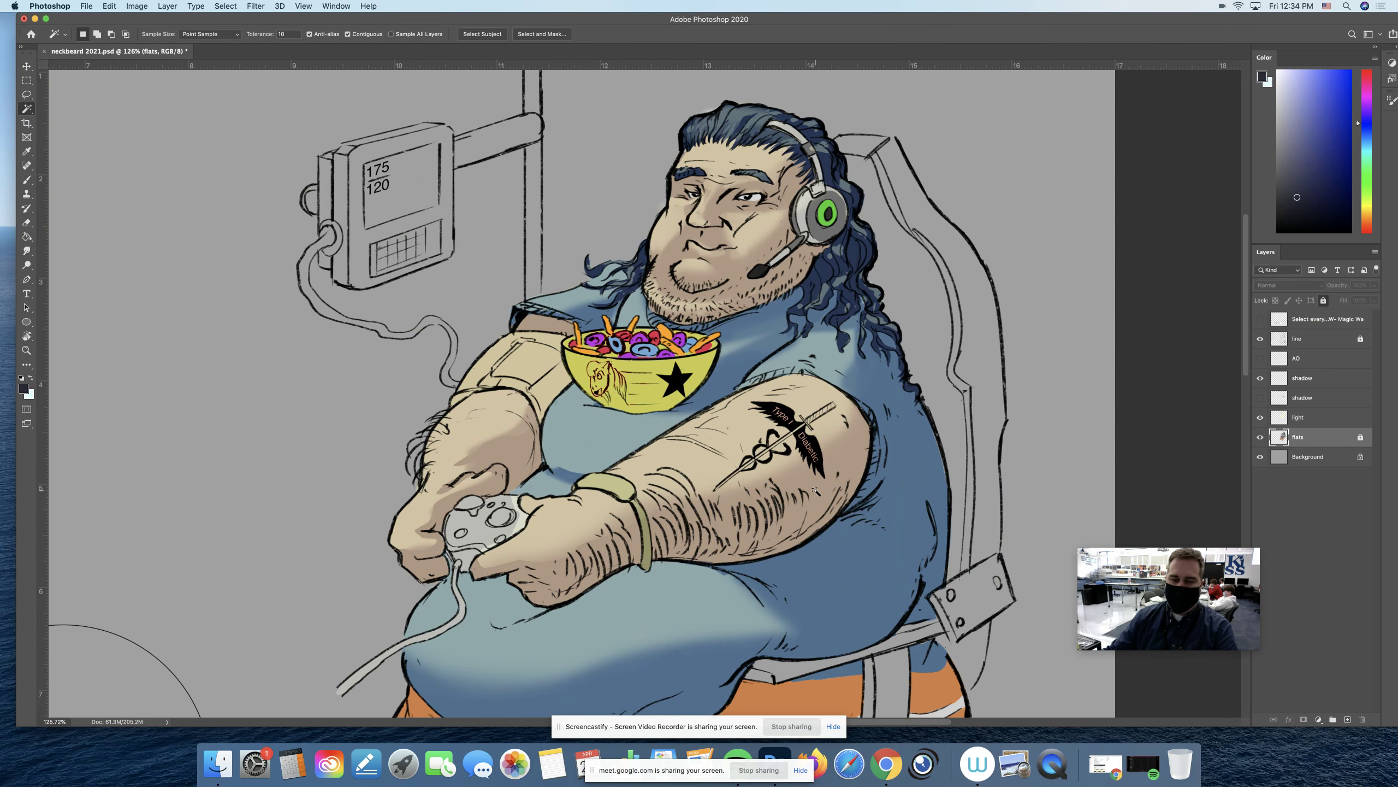
scroll(816, 490, down, 3)
click(615, 509)
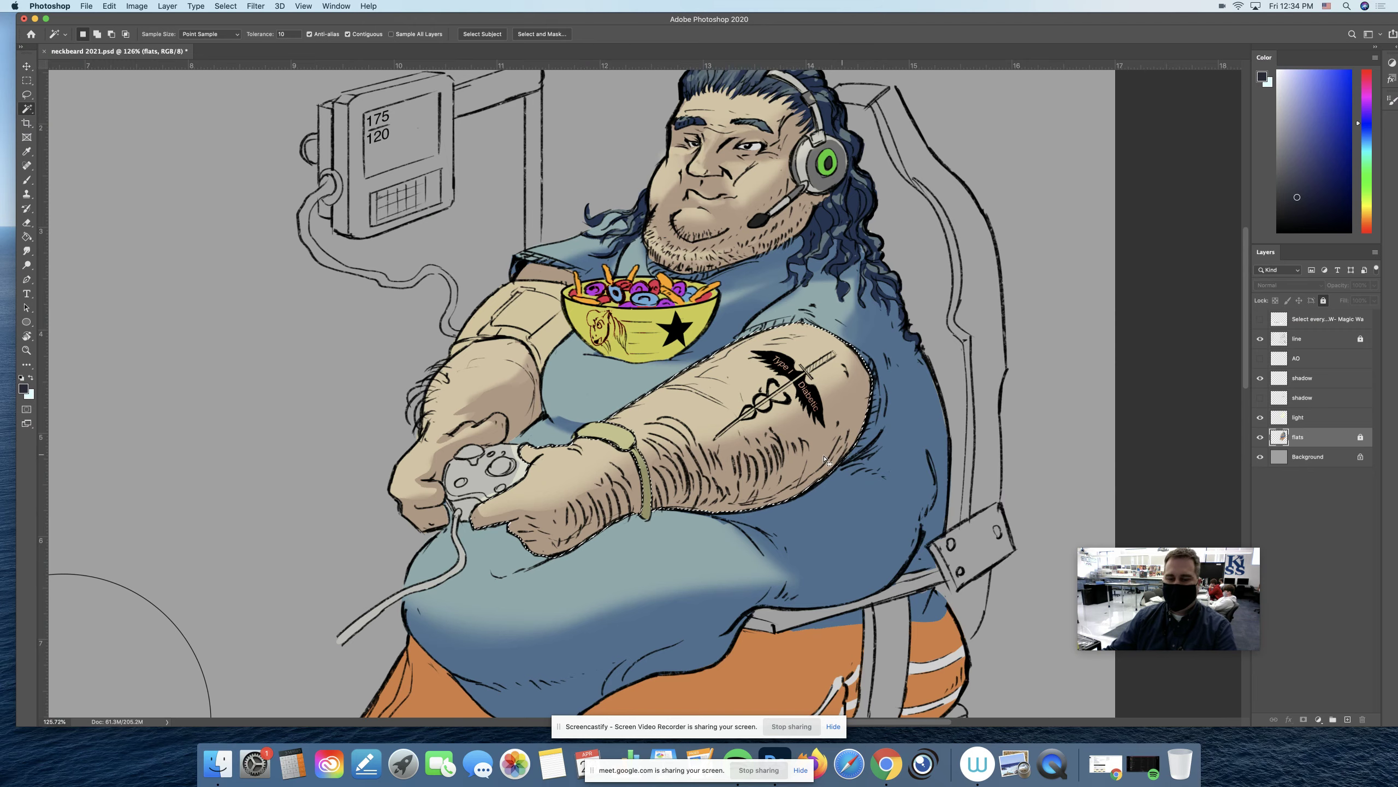
Step: Paint soft shadows within the selected arm on the new shadow layer, using a 175 px brush
click(1318, 380)
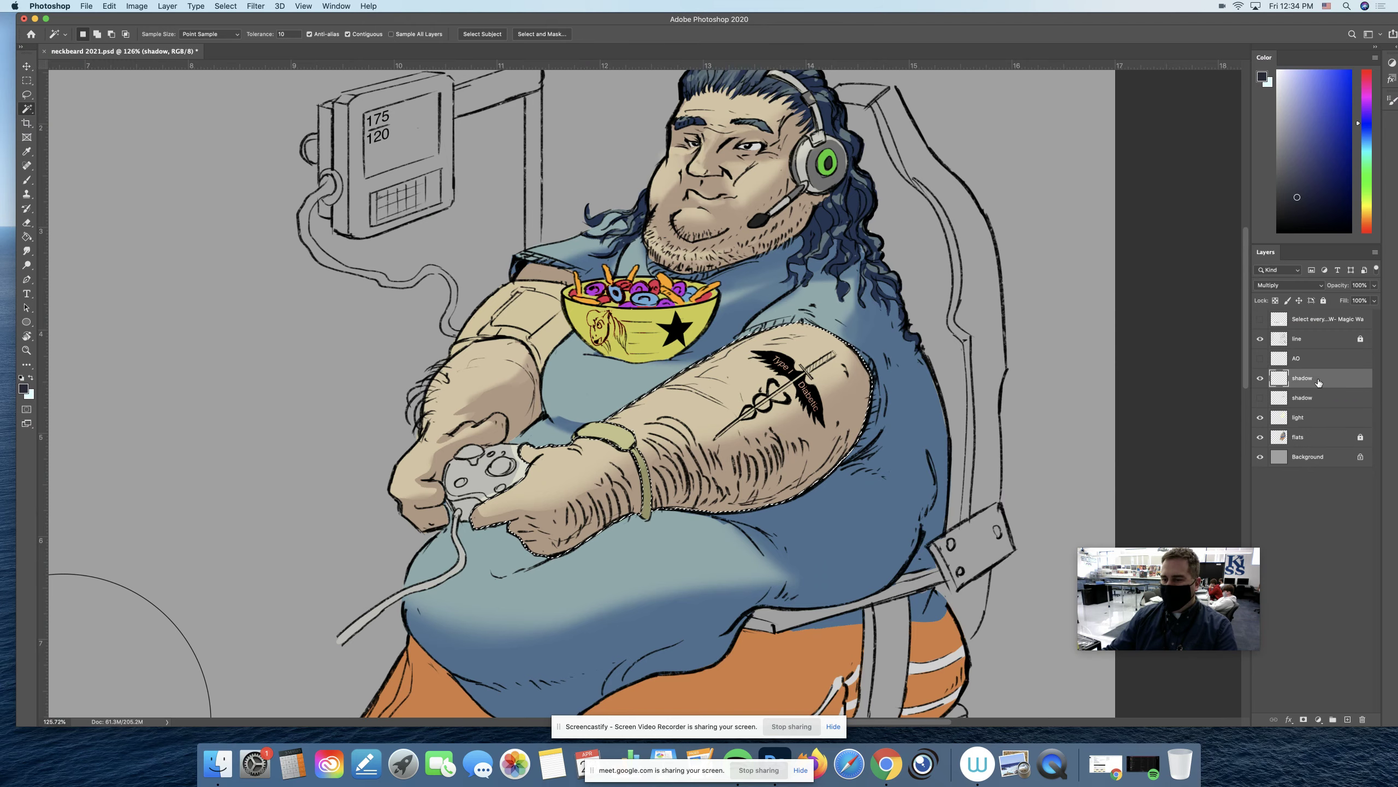
key(b)
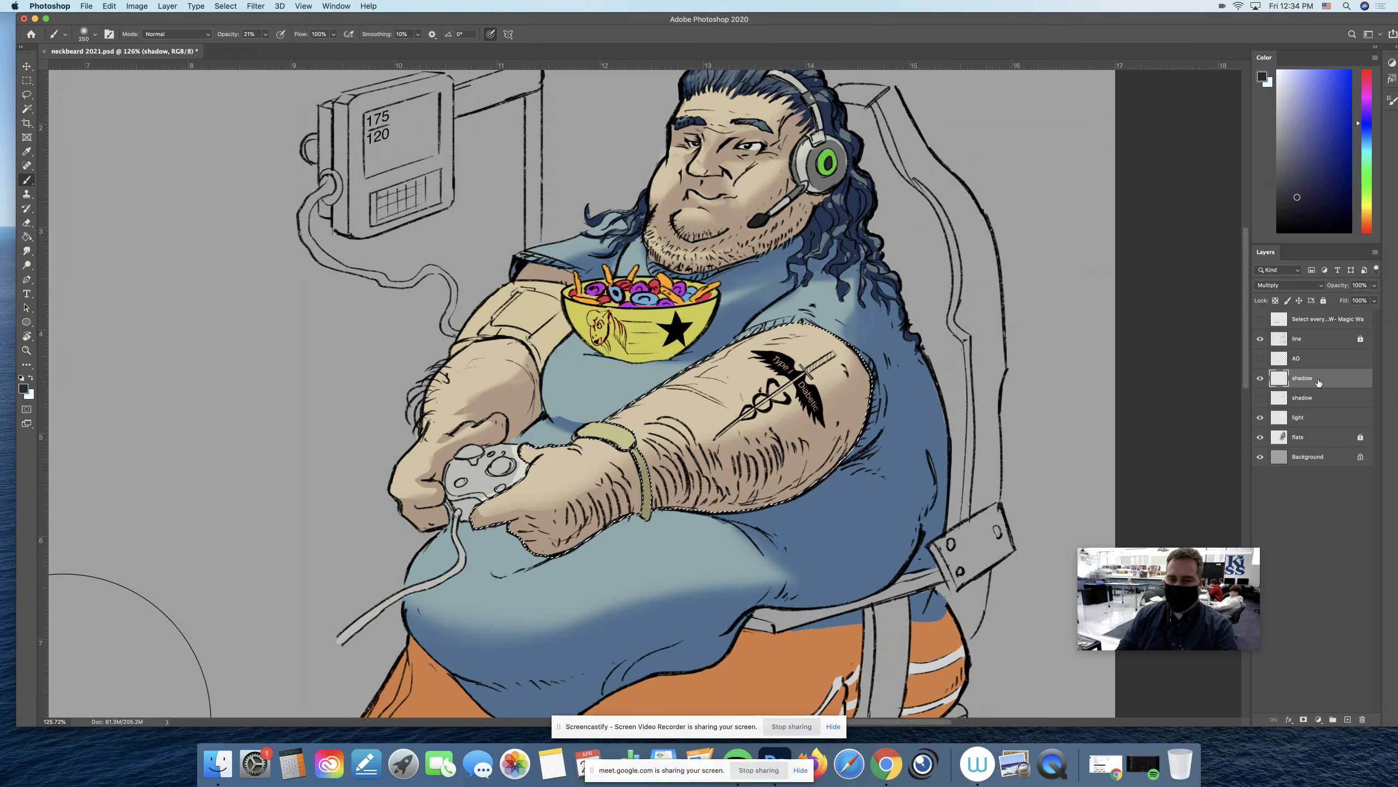
key(bracketleft)
key(bracketleft)
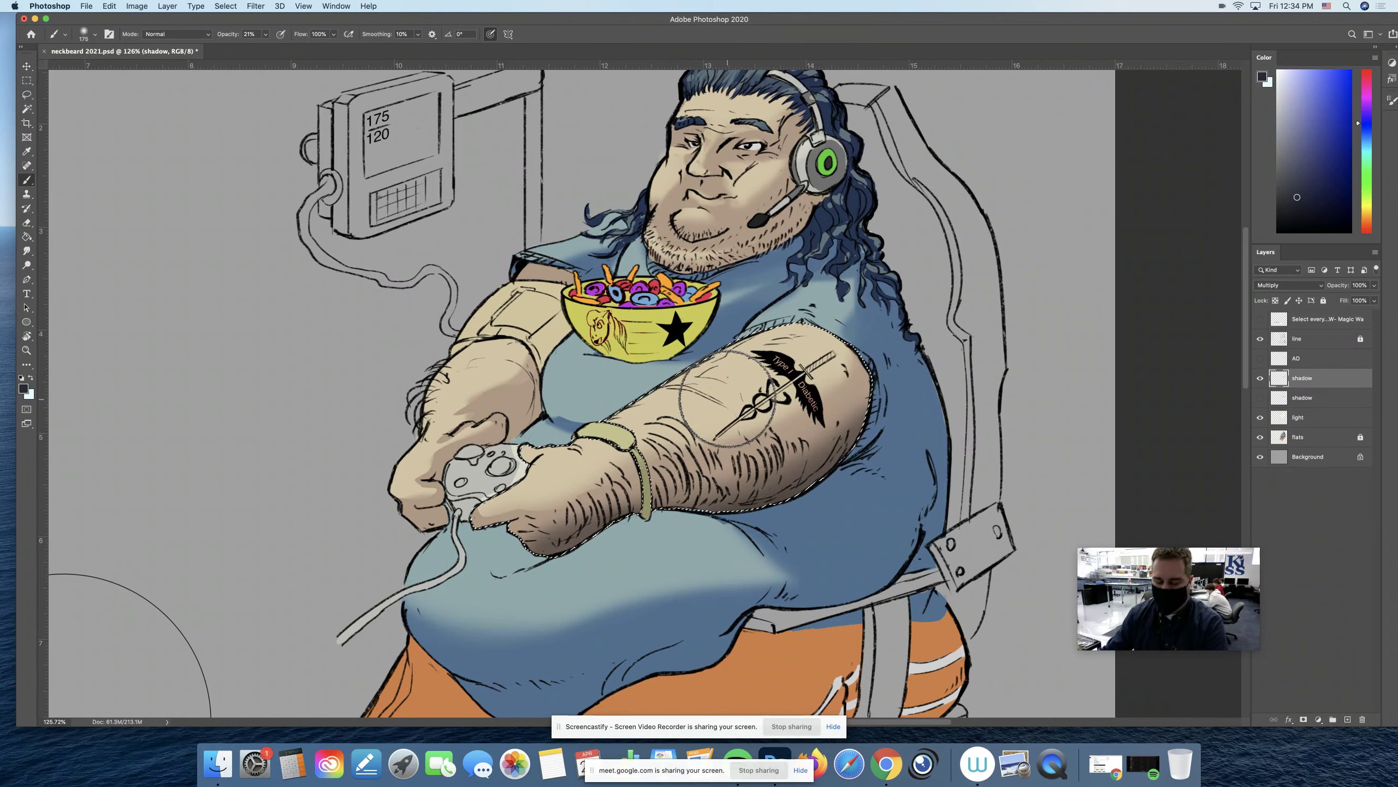
Step: Sample a shaded skin tone from the upper arm, compare the arm's mid and dark tones in the Color Picker, and cancel it
alt+click(848, 403)
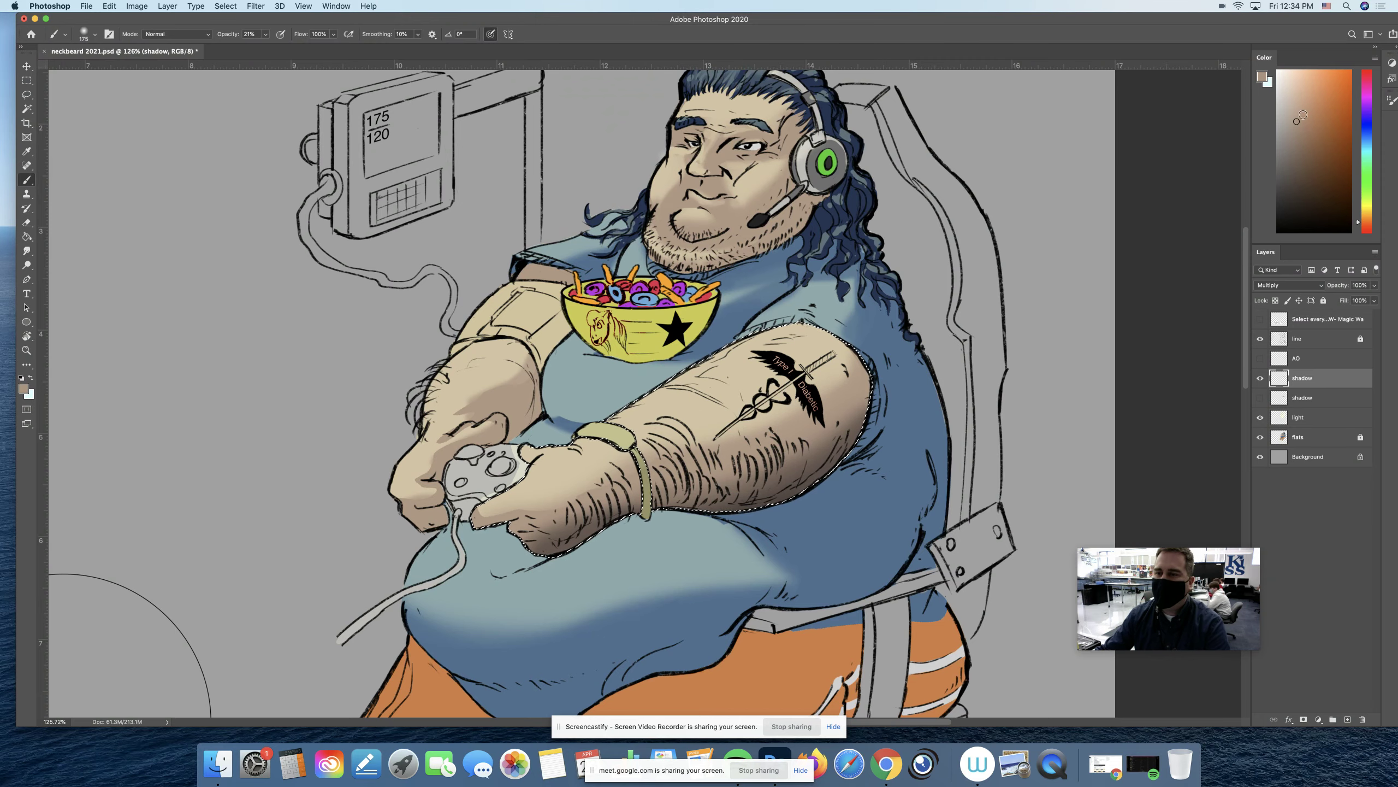
click(23, 388)
drag(443, 225, 338, 200)
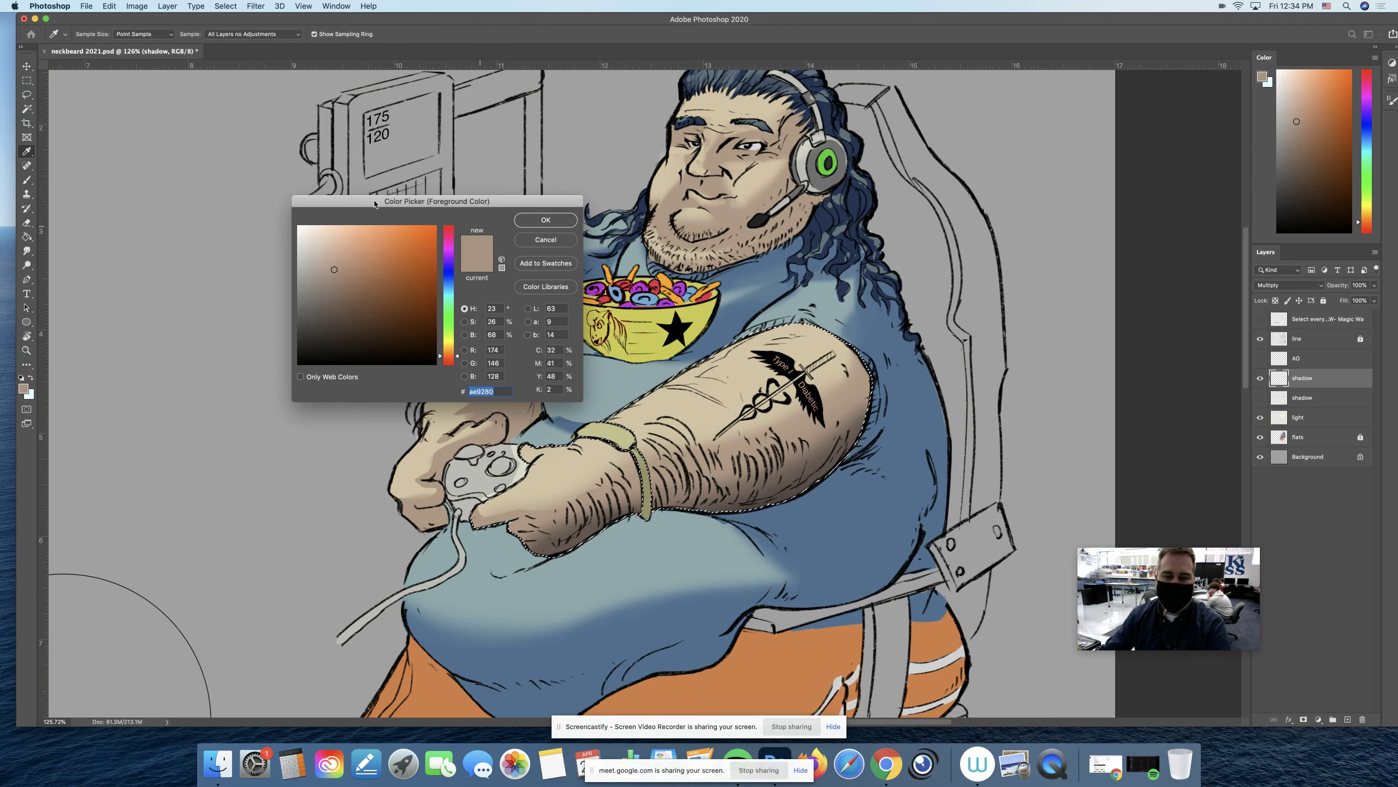
click(807, 431)
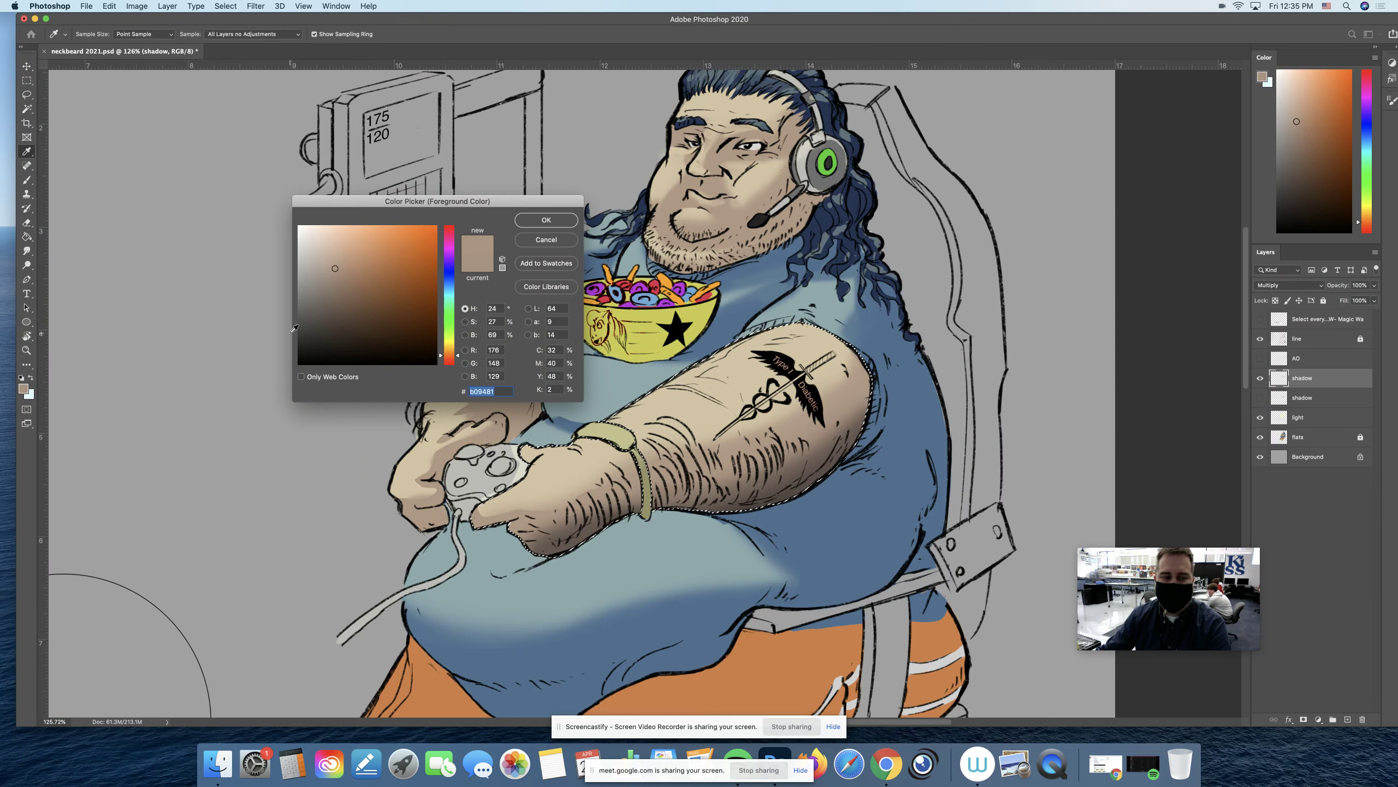
click(820, 459)
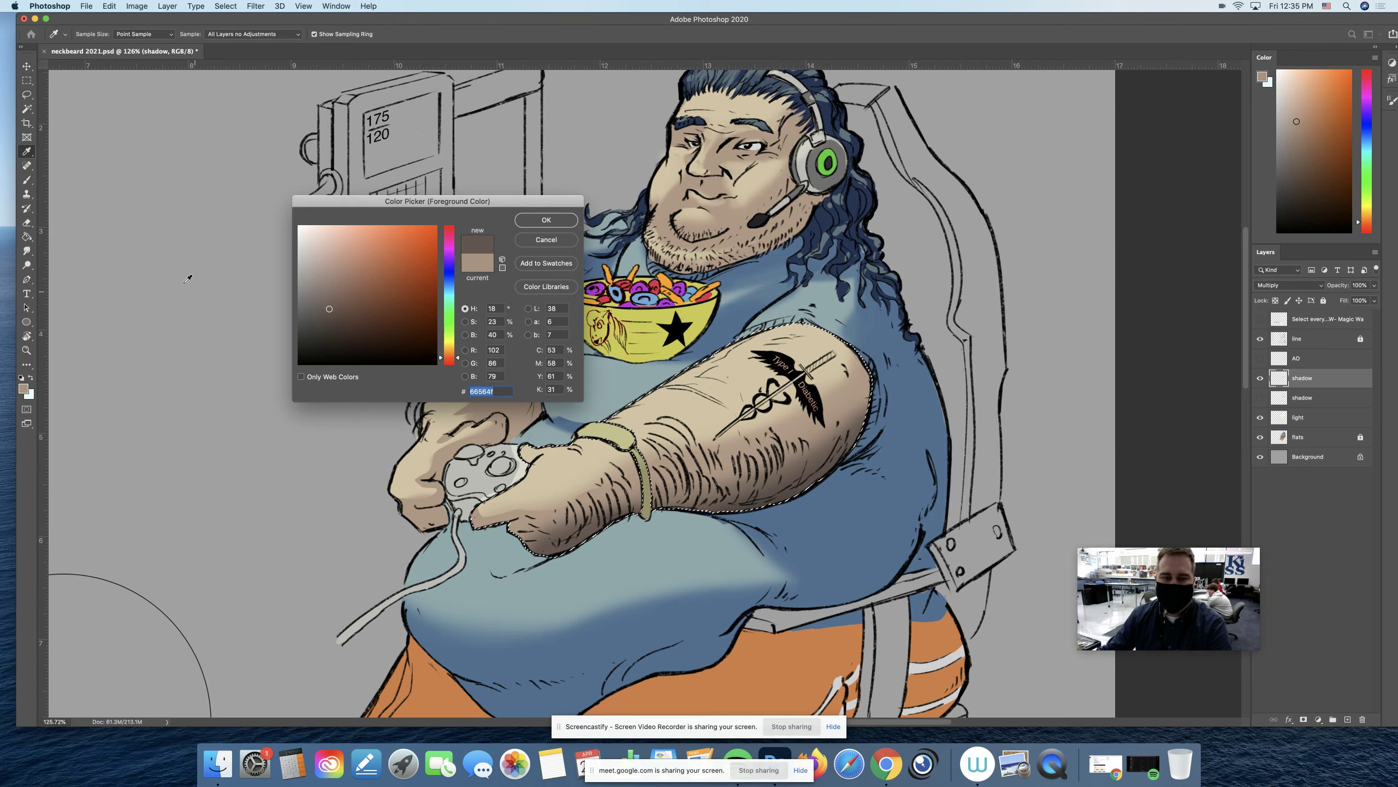
click(886, 404)
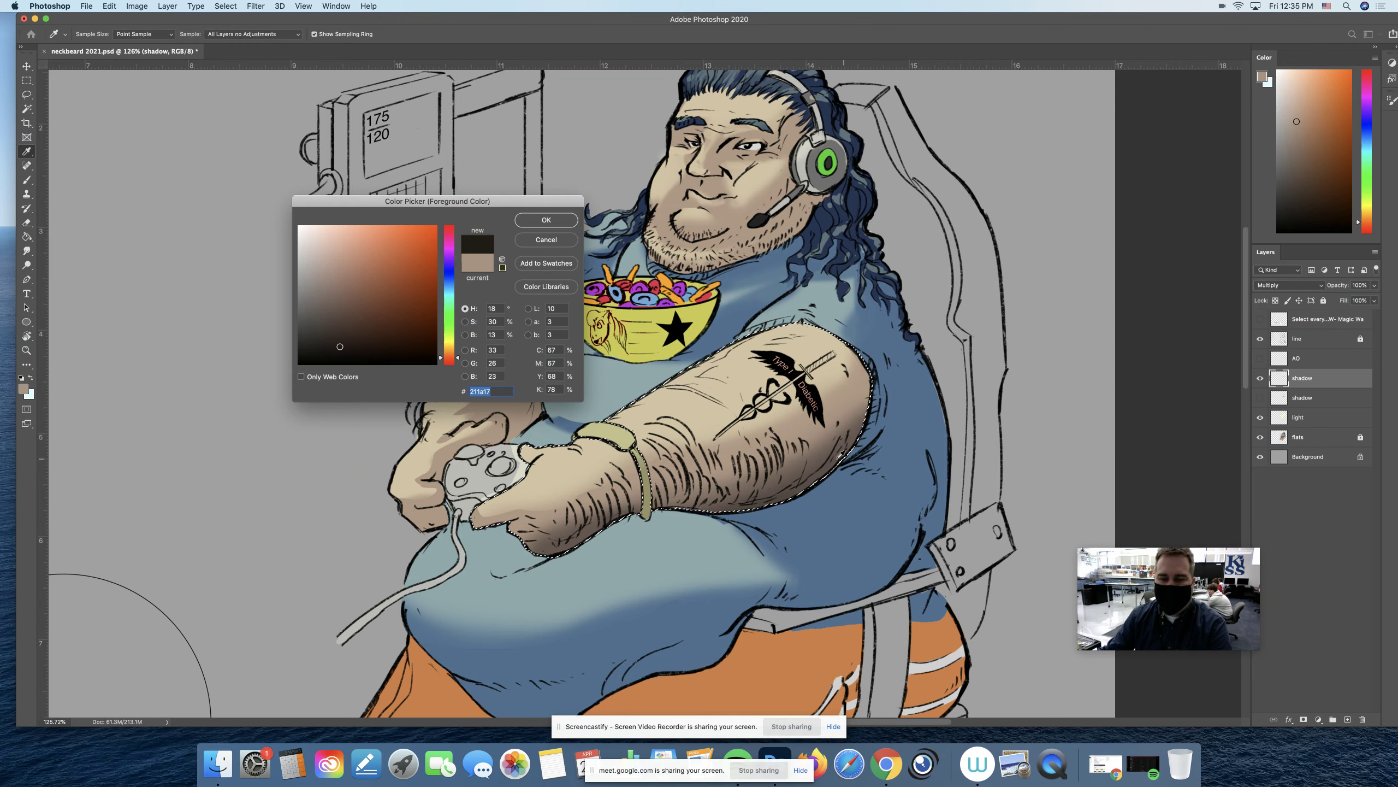
click(551, 240)
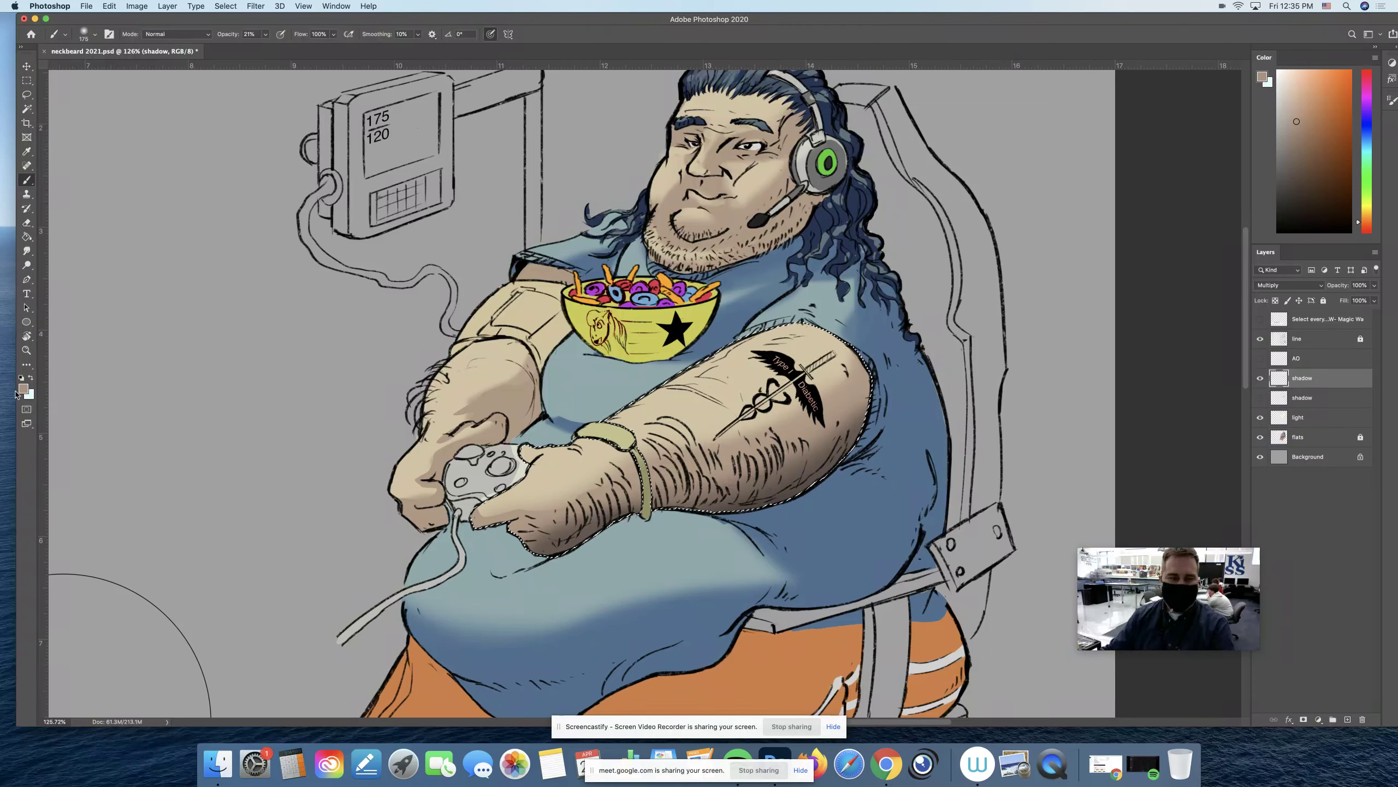
Step: Sample the arm's lit base skin tone to compare it with the shadow tone in the Color Picker, and cancel it
click(23, 388)
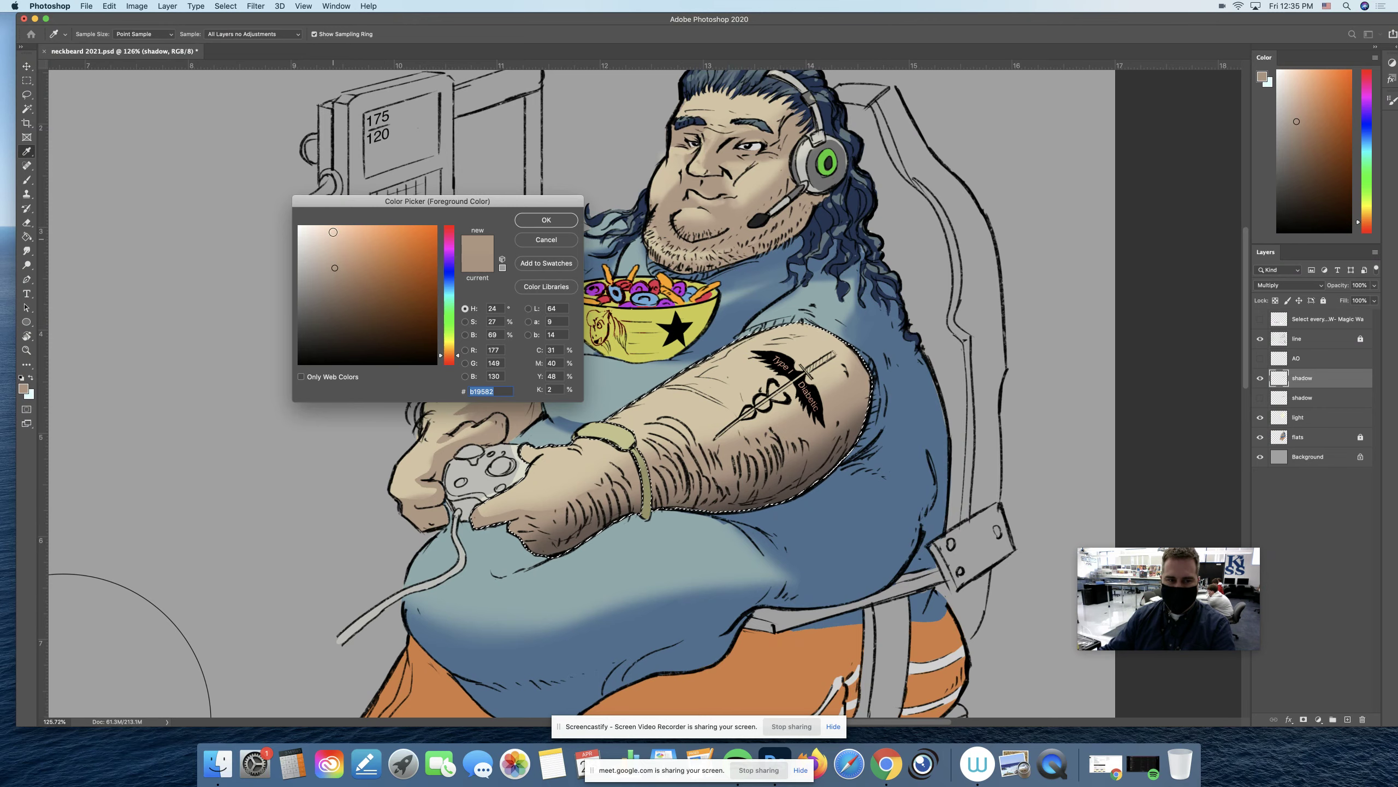
click(736, 395)
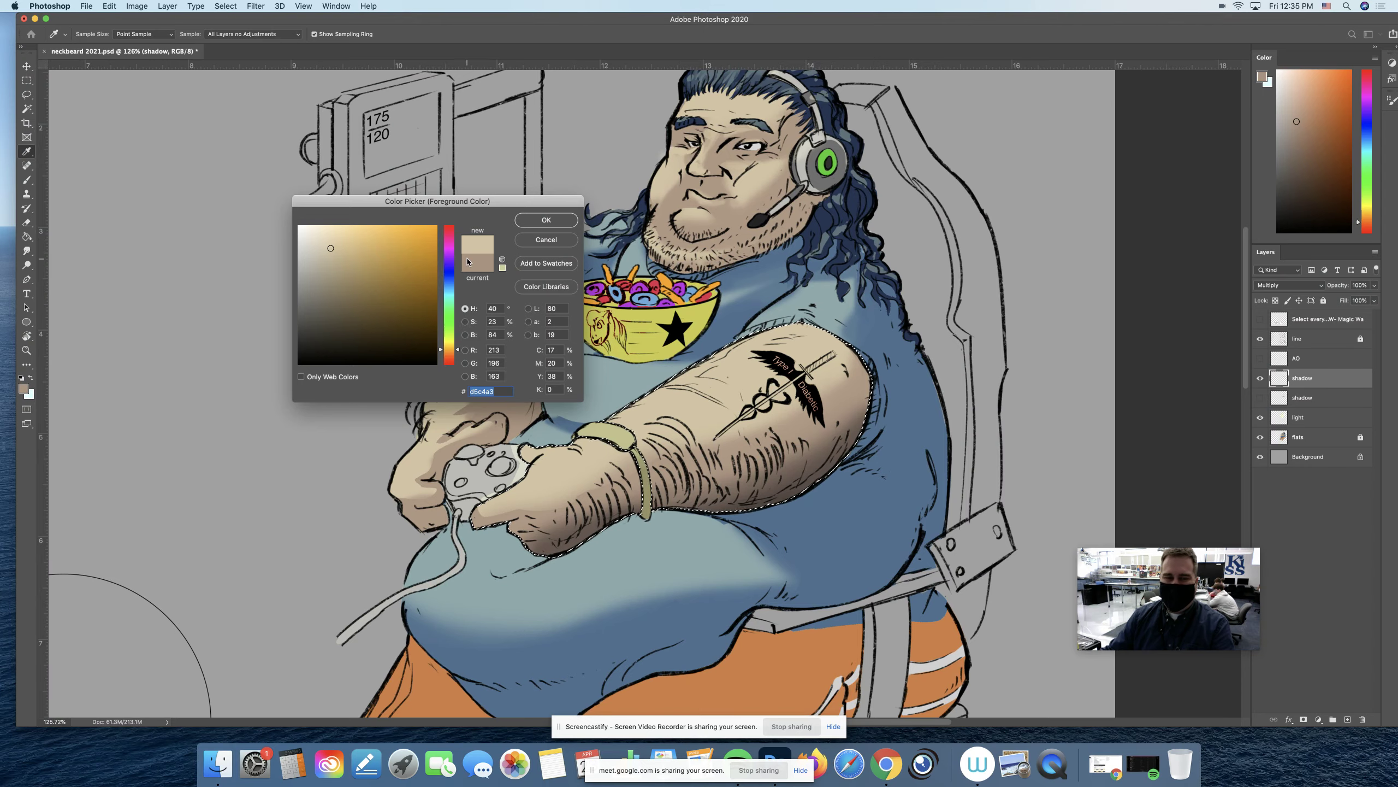
click(546, 239)
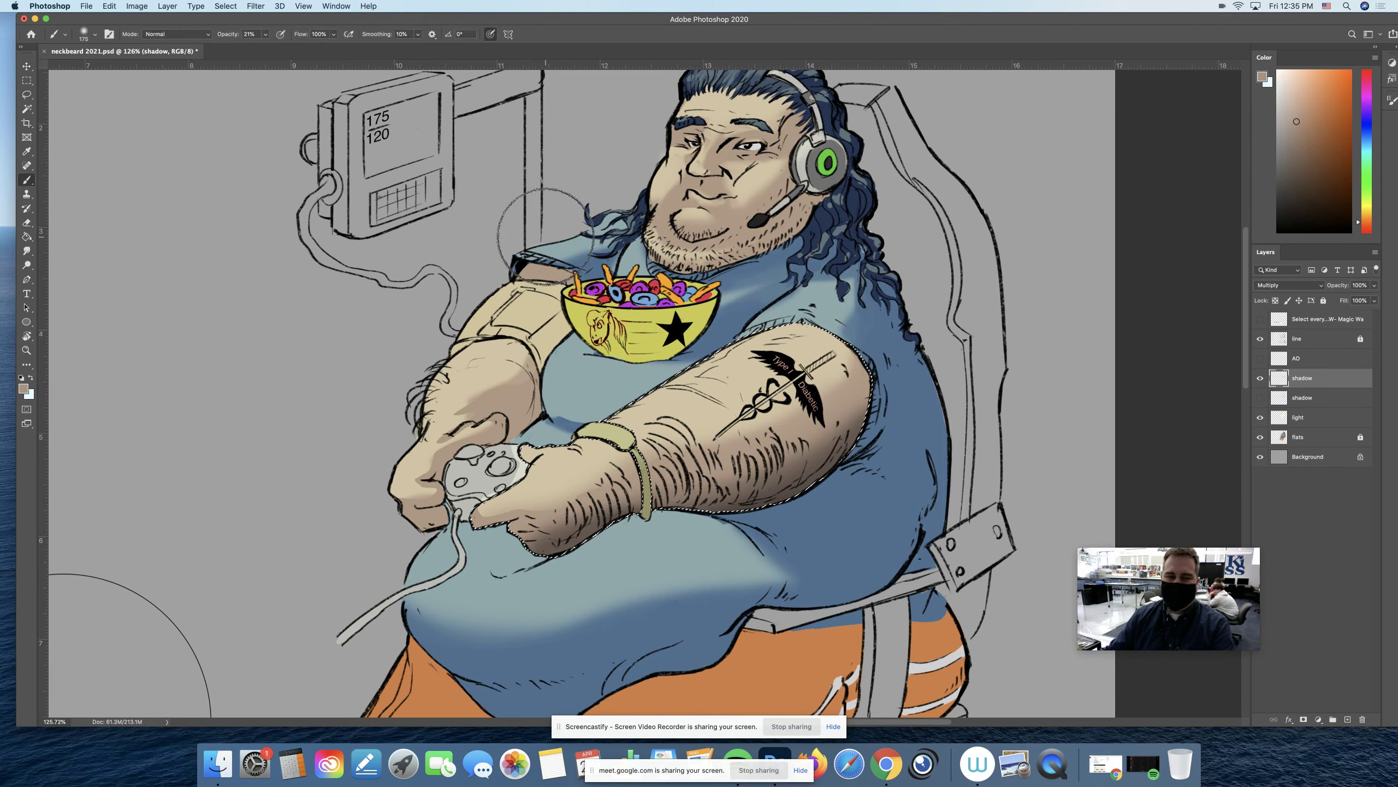
Step: Clear the selection around the tattooed arm
key(z)
drag(717, 369, 672, 393)
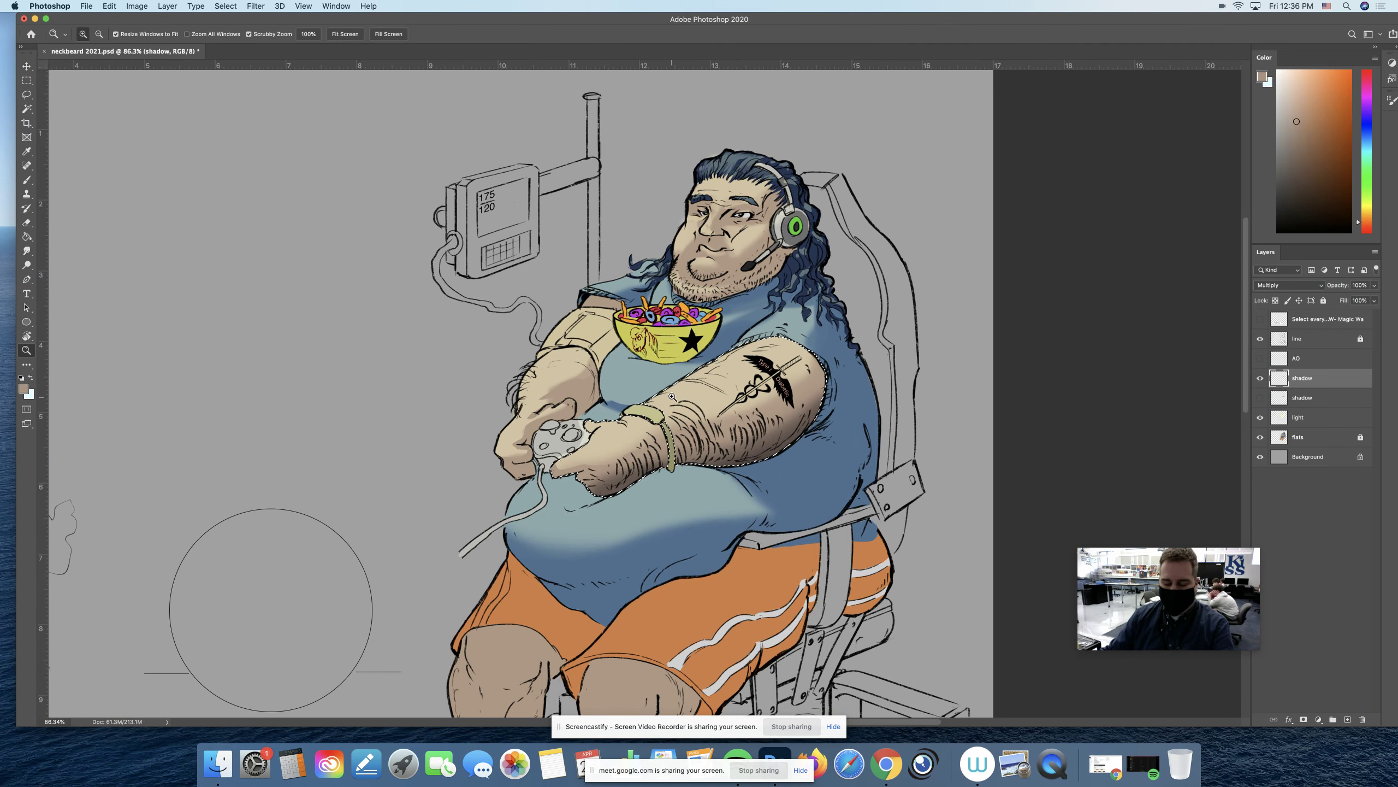
drag(672, 396, 721, 421)
drag(765, 462, 750, 466)
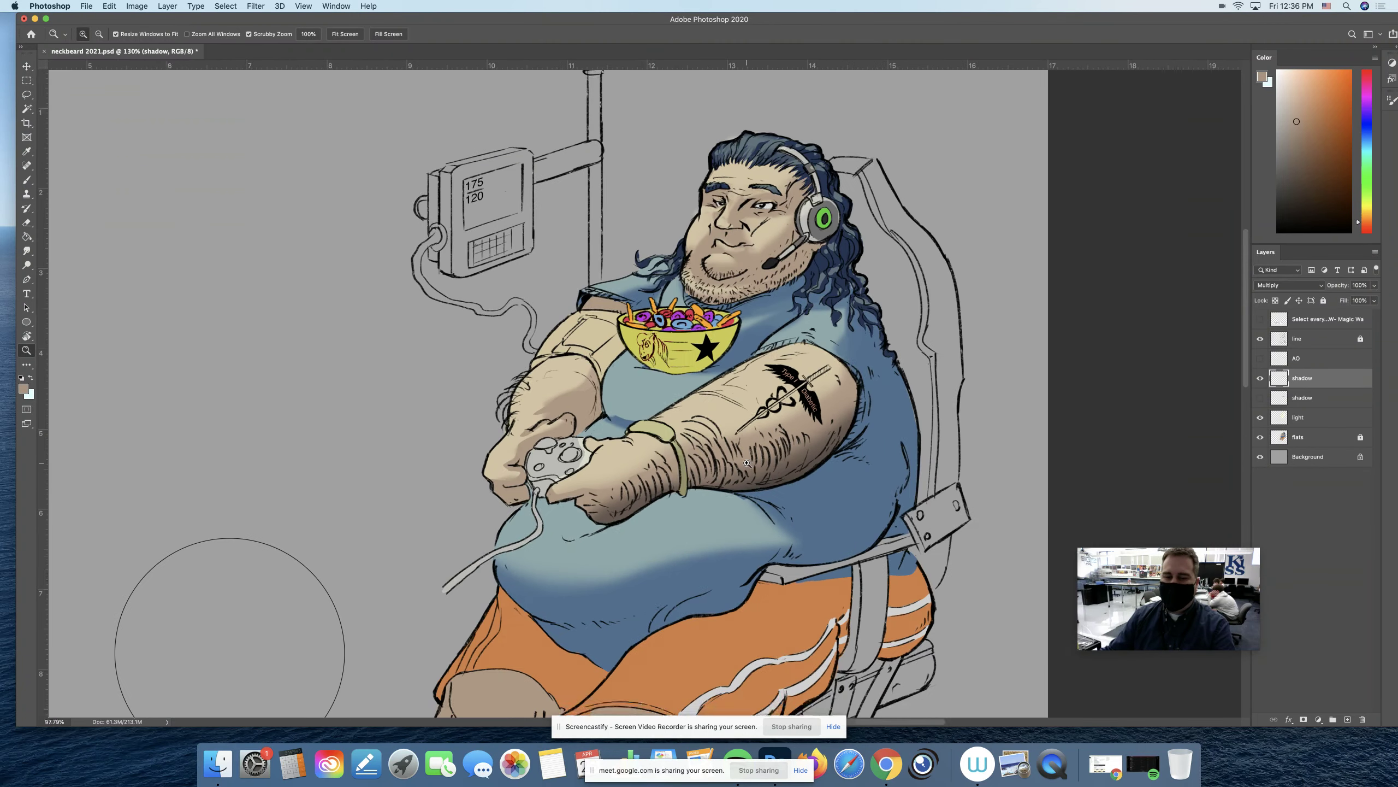
key(super+d)
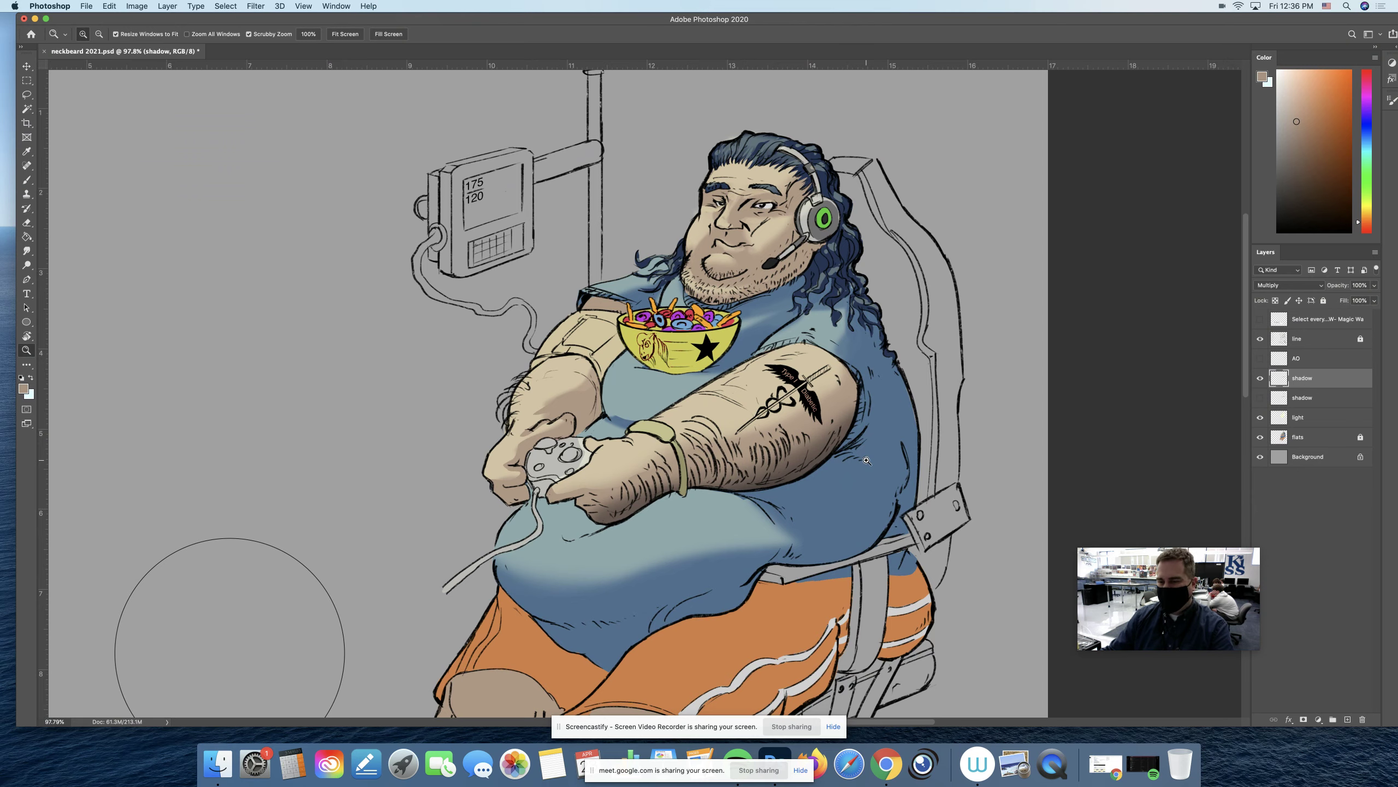
Step: Lasso a rounded selection over the inner edge of the other forearm and the shirt area beside it, redoing the first attempt
click(822, 446)
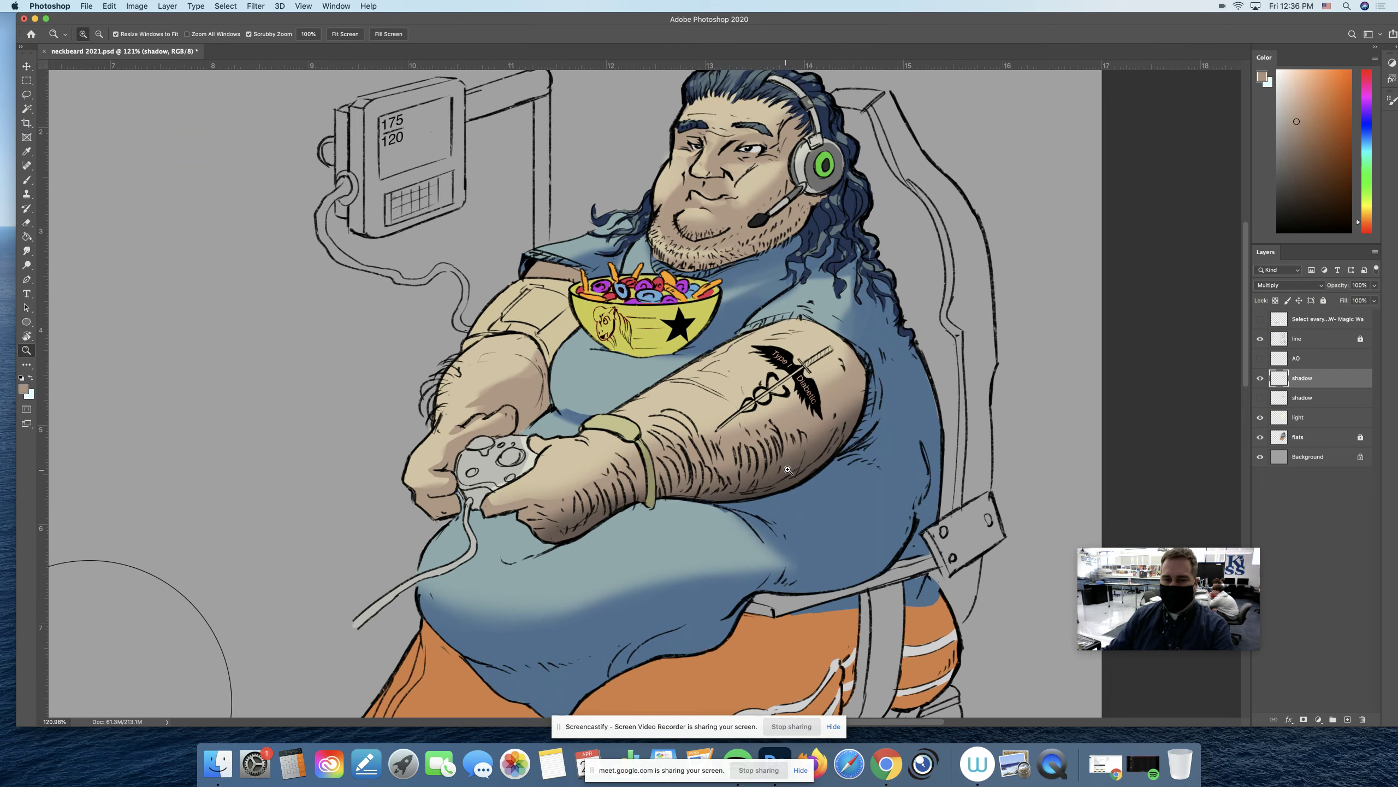
click(721, 261)
drag(707, 327, 748, 301)
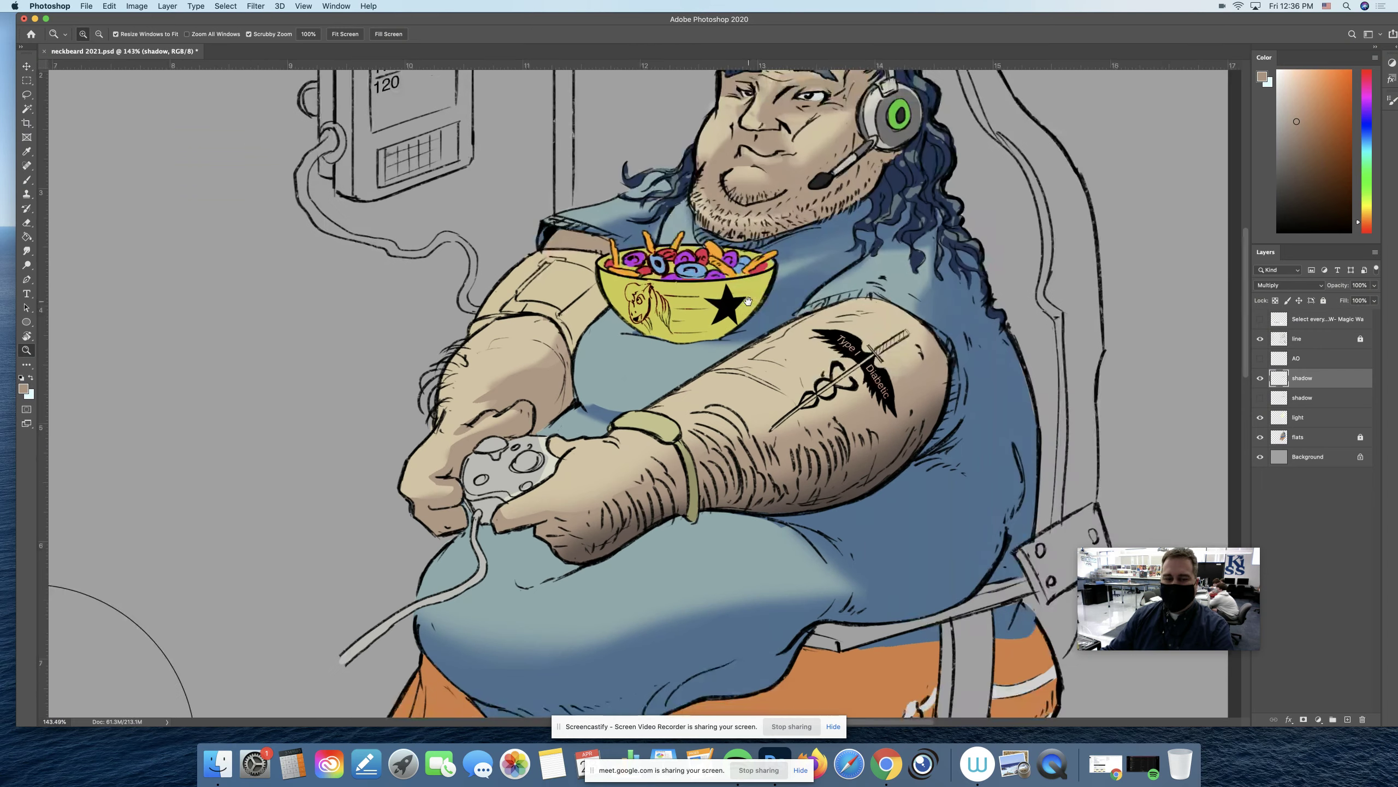
drag(705, 353, 767, 341)
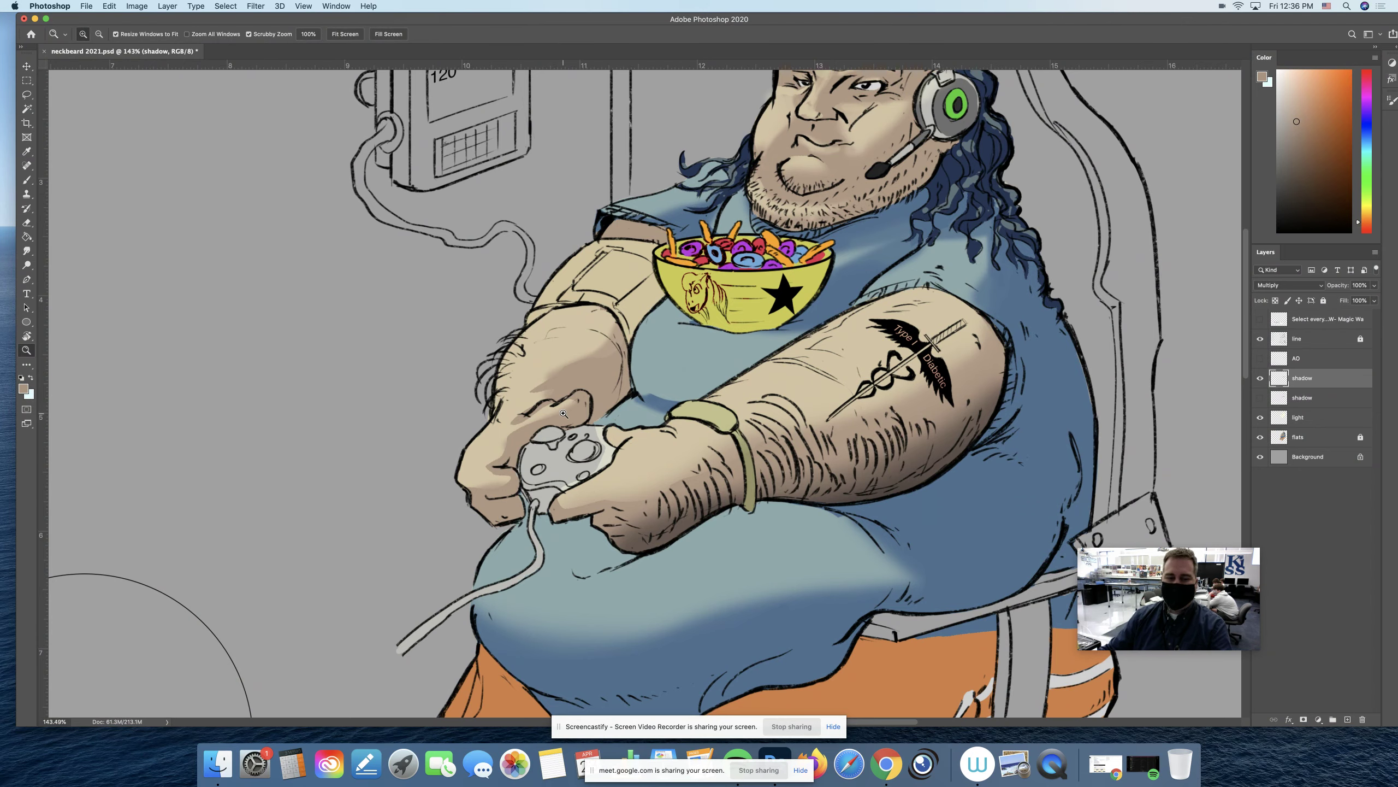
drag(625, 380, 657, 401)
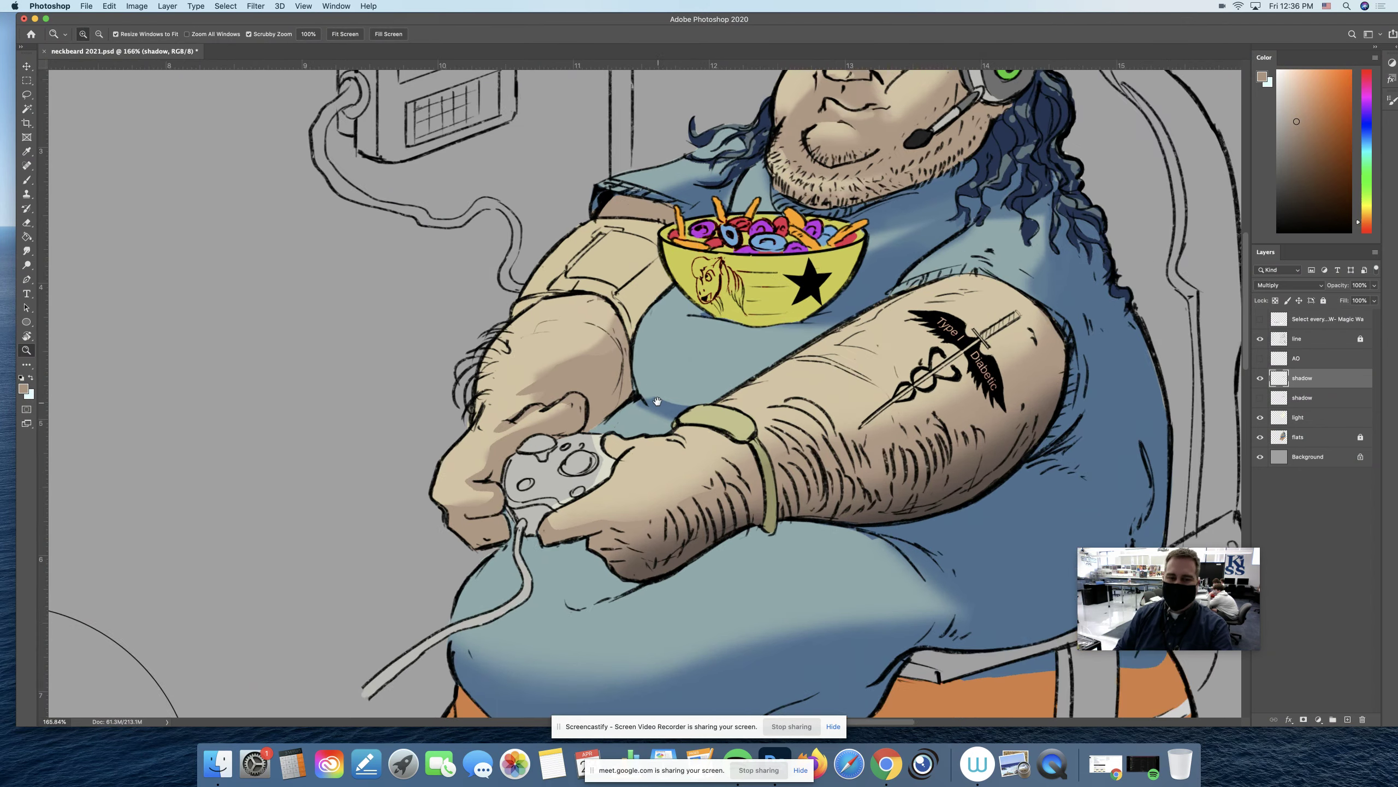
key(l)
drag(658, 344, 682, 300)
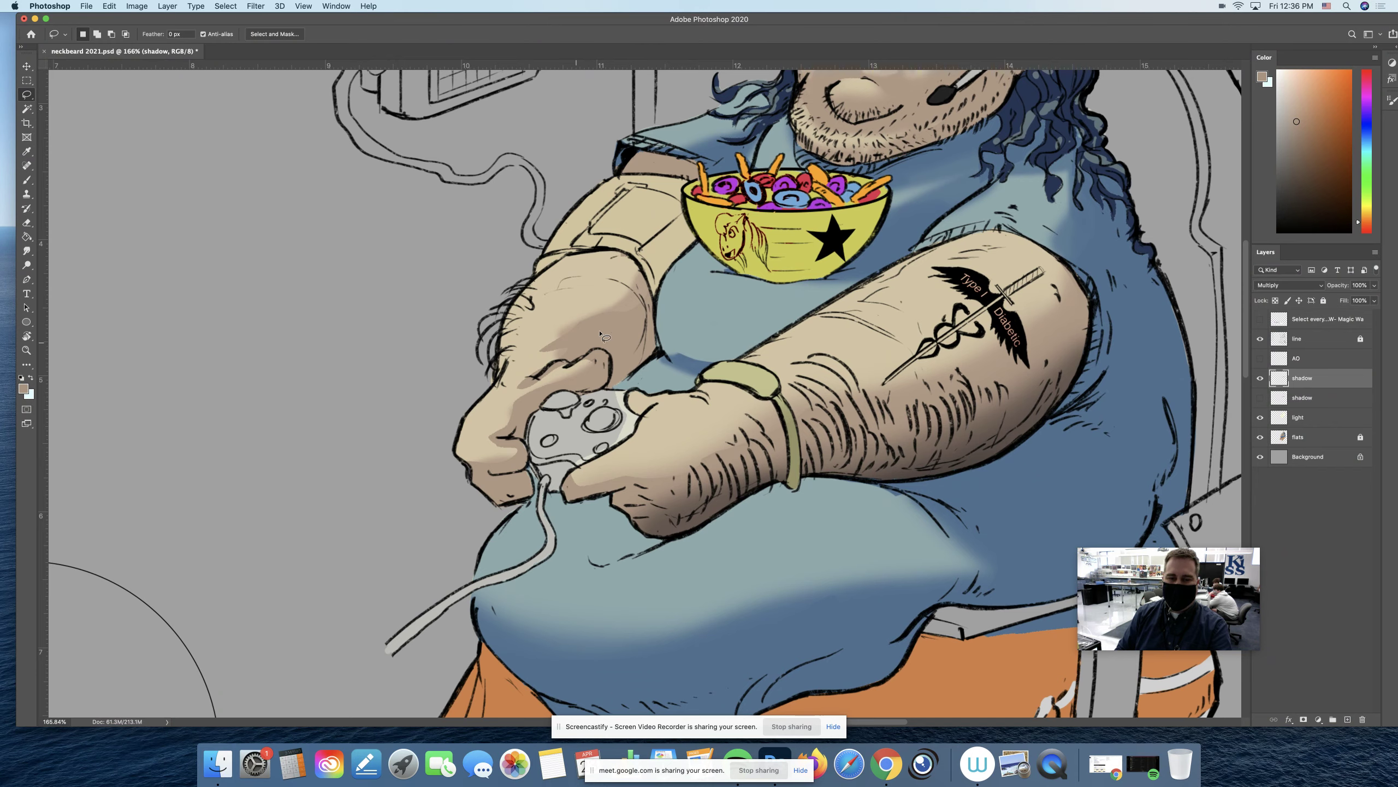
mouse_move(574, 350)
mouse_down()
mouse_move(660, 384)
mouse_move(537, 358)
mouse_up()
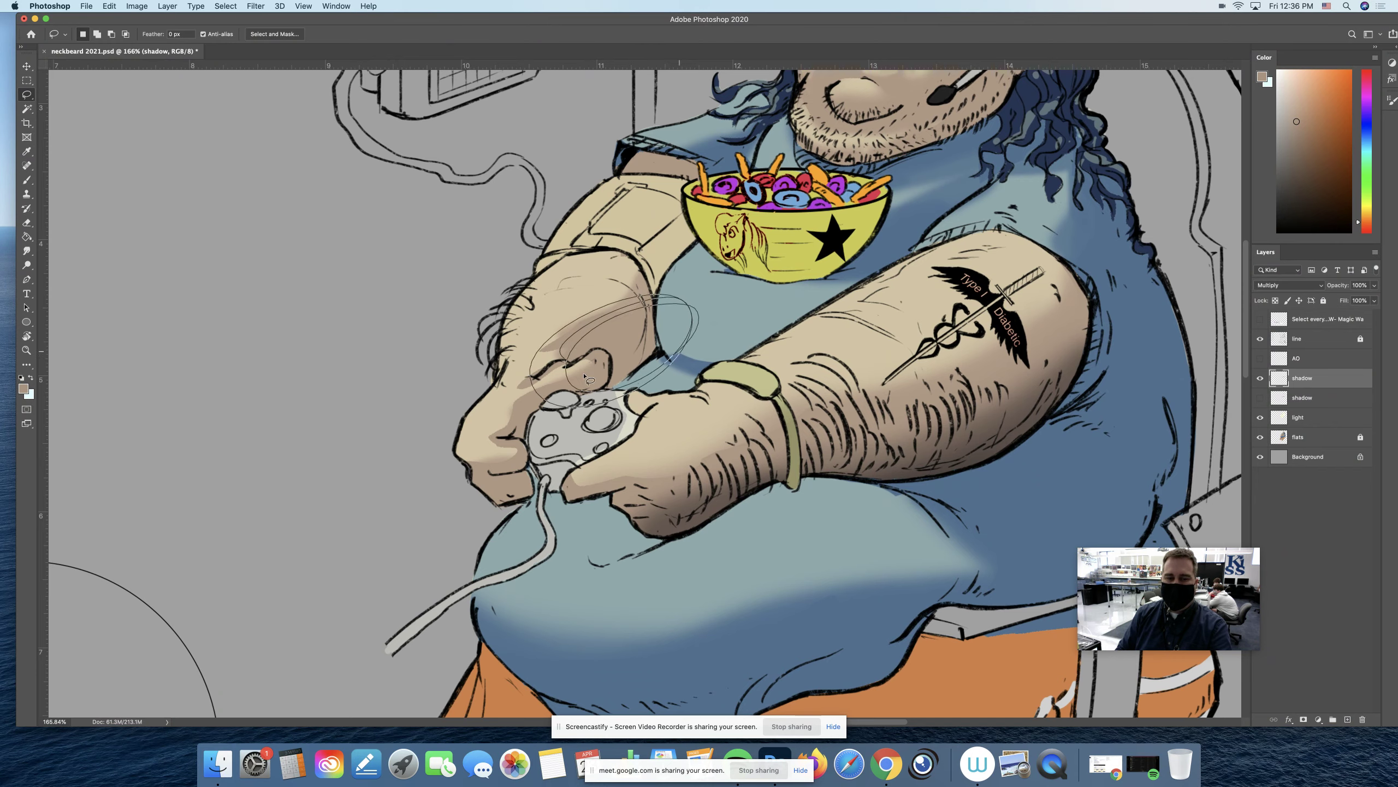
key(super+z)
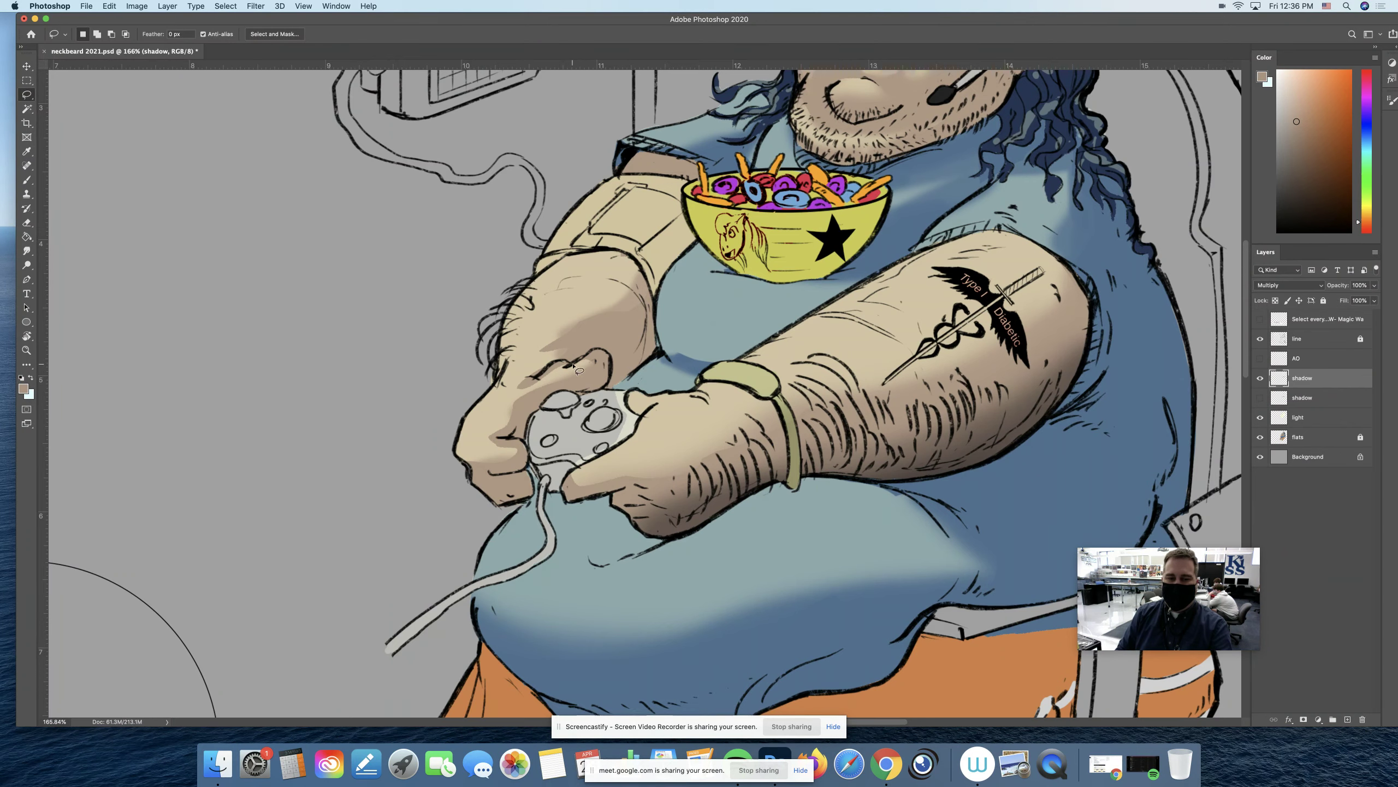
drag(587, 354, 598, 347)
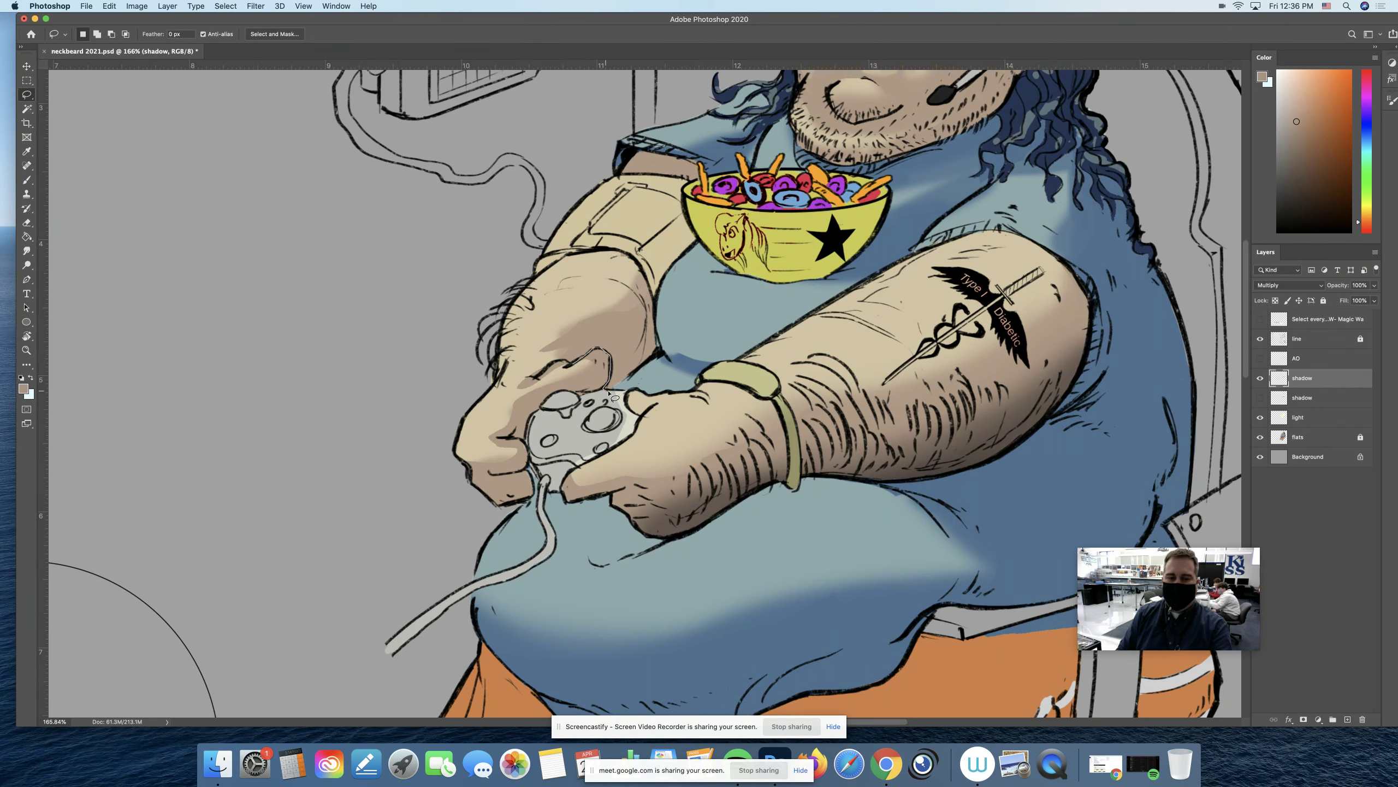
mouse_move(609, 393)
mouse_down()
mouse_move(677, 375)
mouse_move(705, 327)
mouse_up()
drag(620, 287, 571, 359)
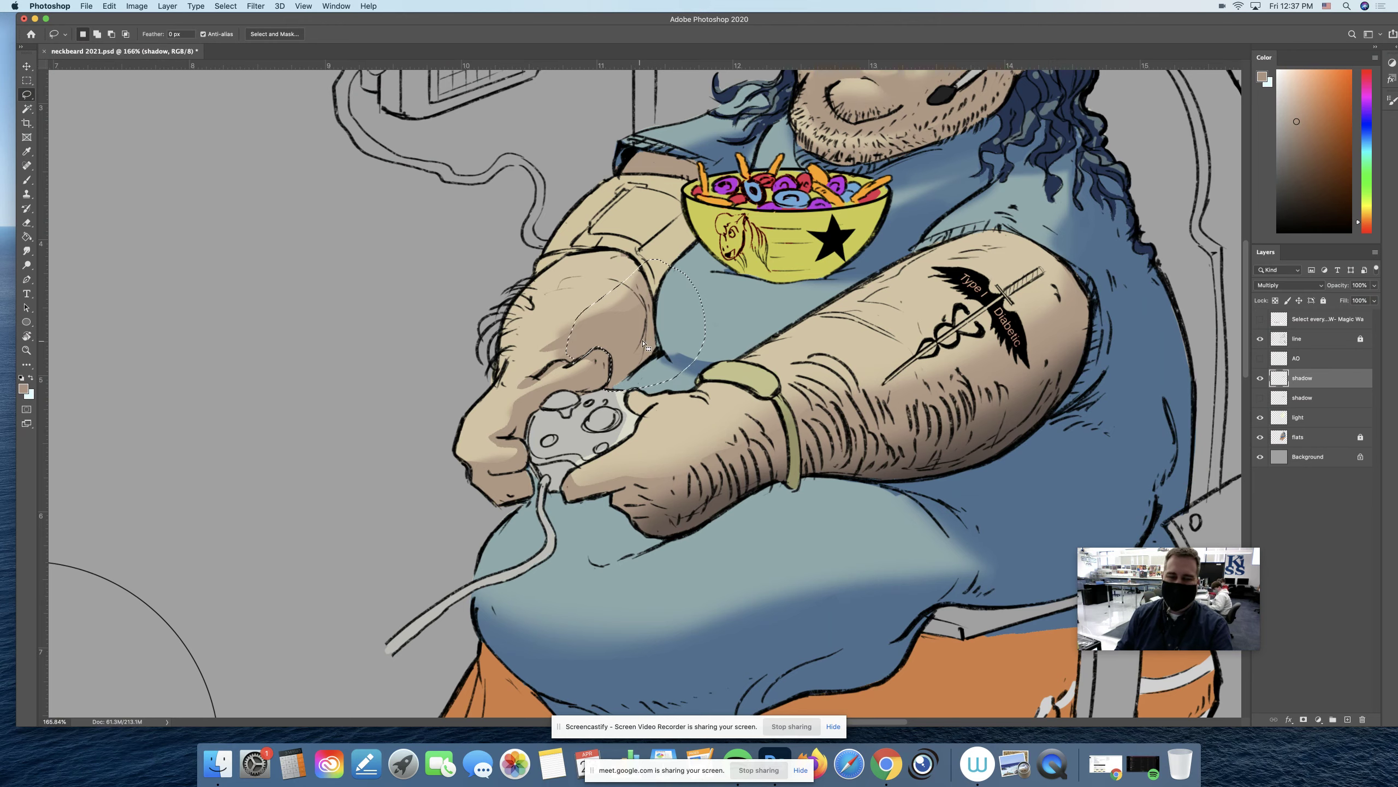
Step: Paint a dark blue soft shadow on the shirt beside the forearm within the lasso, using a 100 px brush, and deselect
key(b)
key(bracketleft)
key(bracketleft)
key(bracketleft)
key(bracketleft)
key(bracketleft)
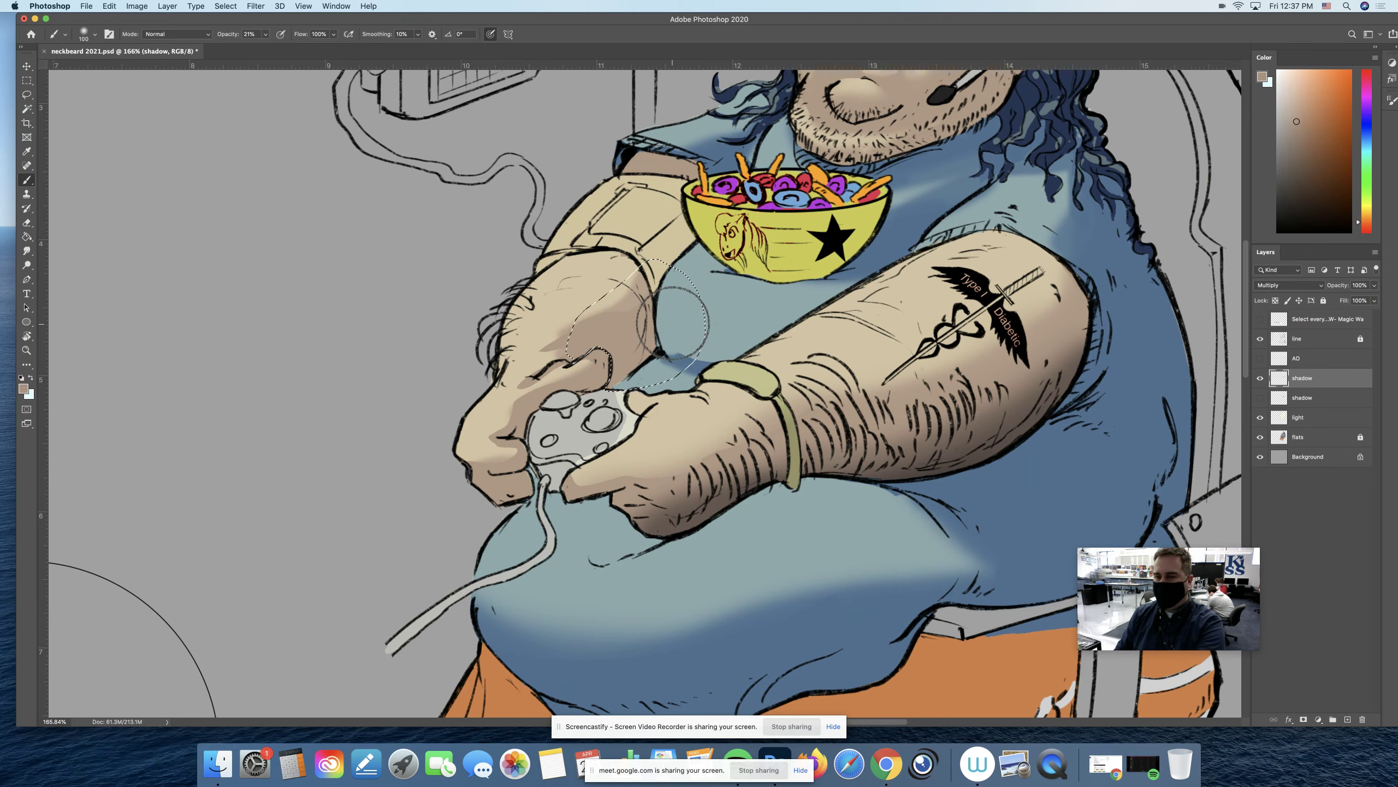
key(bracketright)
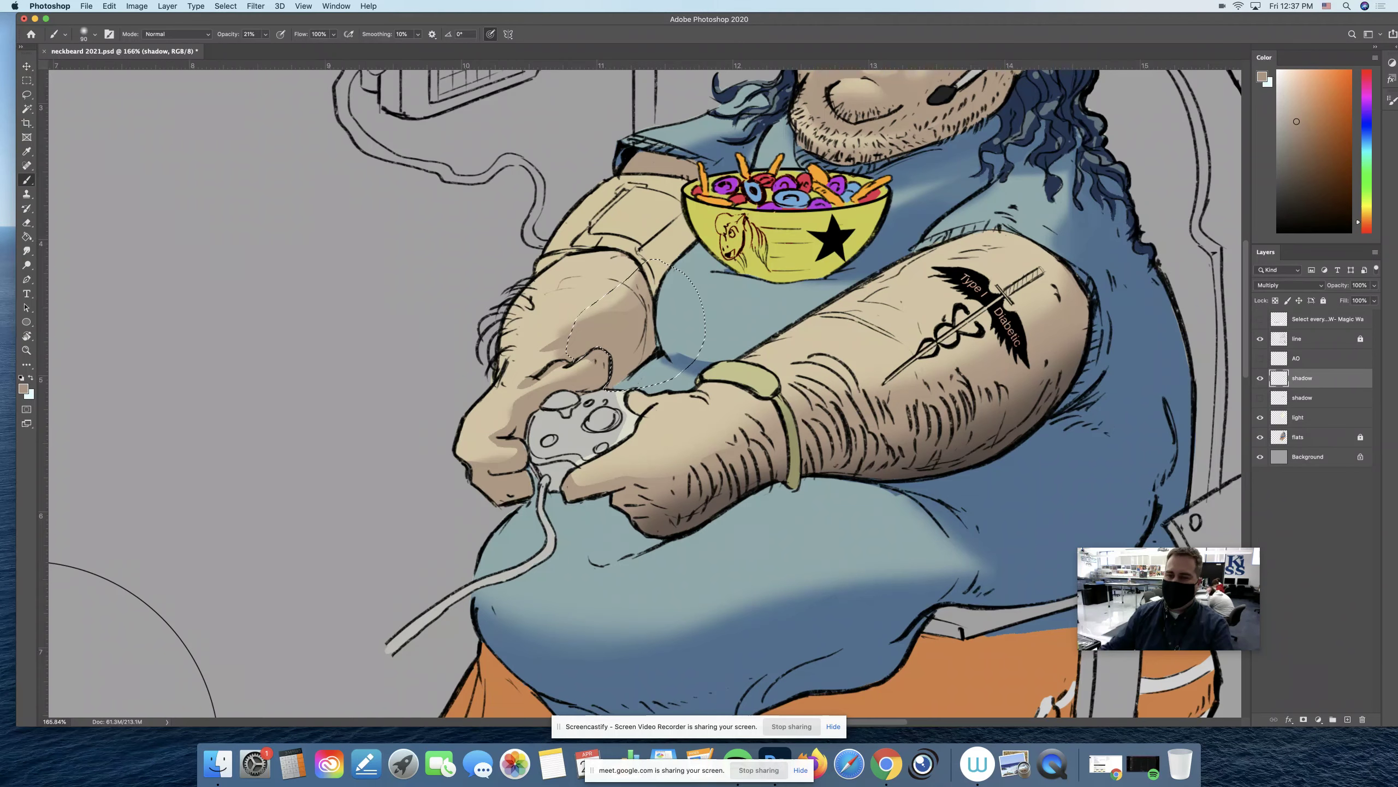
click(1363, 126)
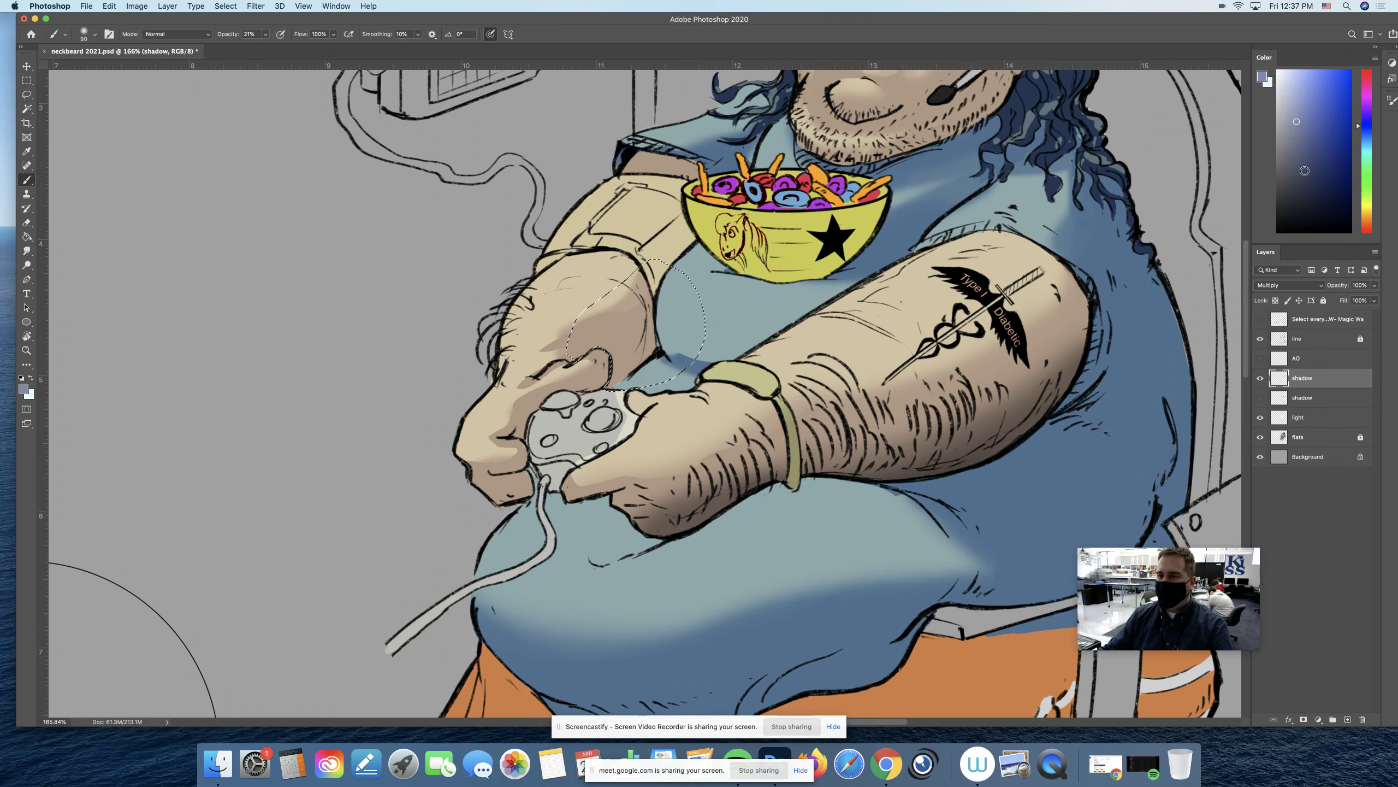
click(1303, 188)
scroll(821, 323, down, 2)
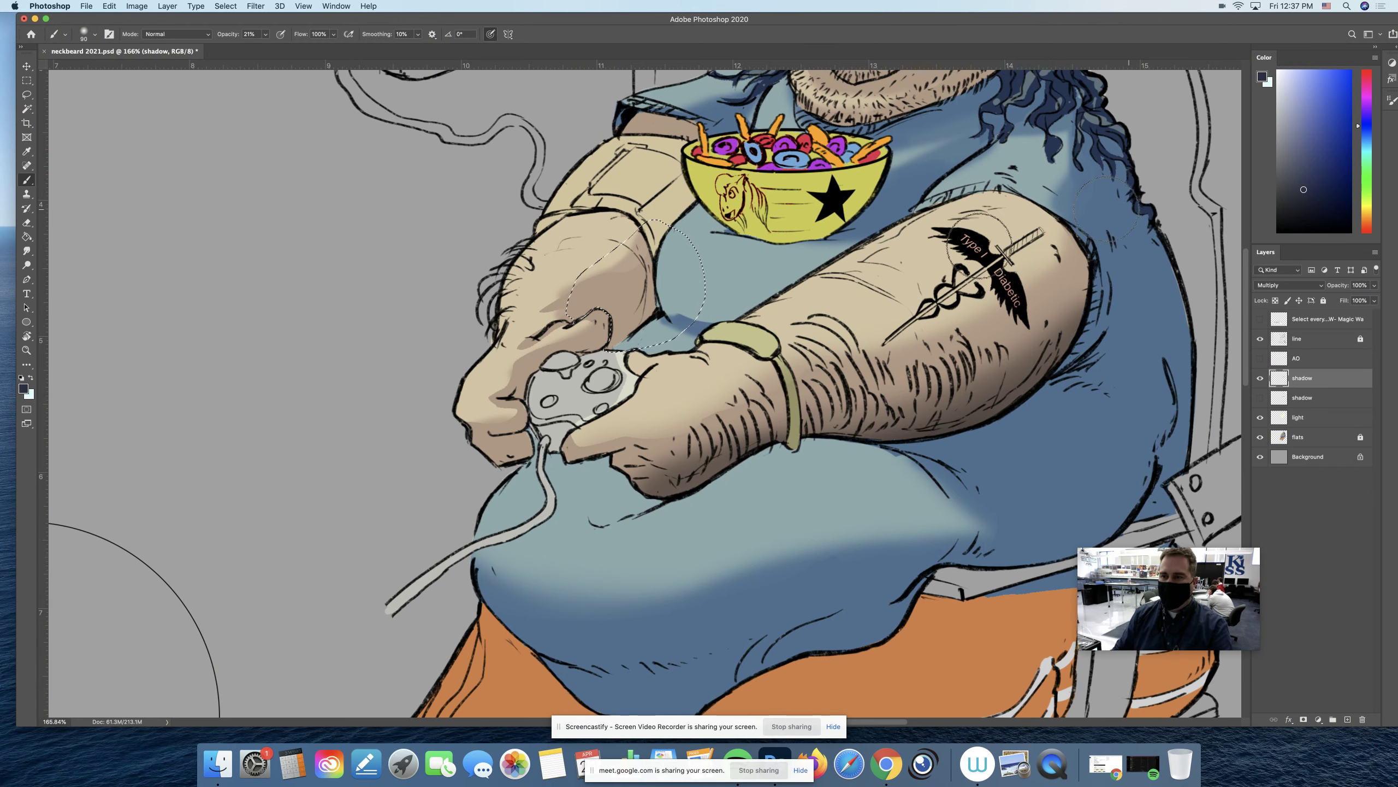
key(bracketright)
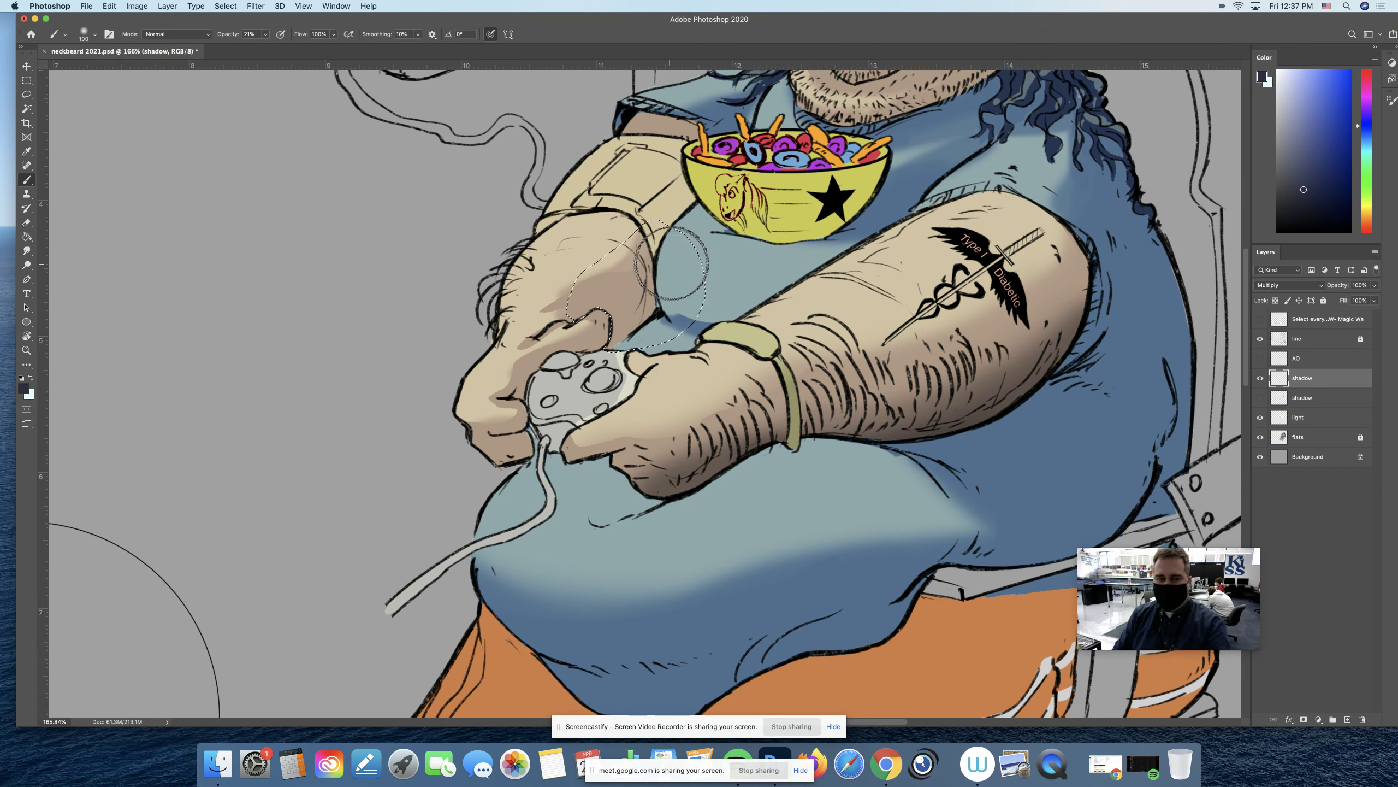
mouse_move(671, 263)
mouse_down()
mouse_move(611, 344)
mouse_move(661, 284)
mouse_move(603, 348)
mouse_move(662, 286)
mouse_move(592, 340)
mouse_move(674, 270)
mouse_move(568, 356)
mouse_move(672, 297)
mouse_up()
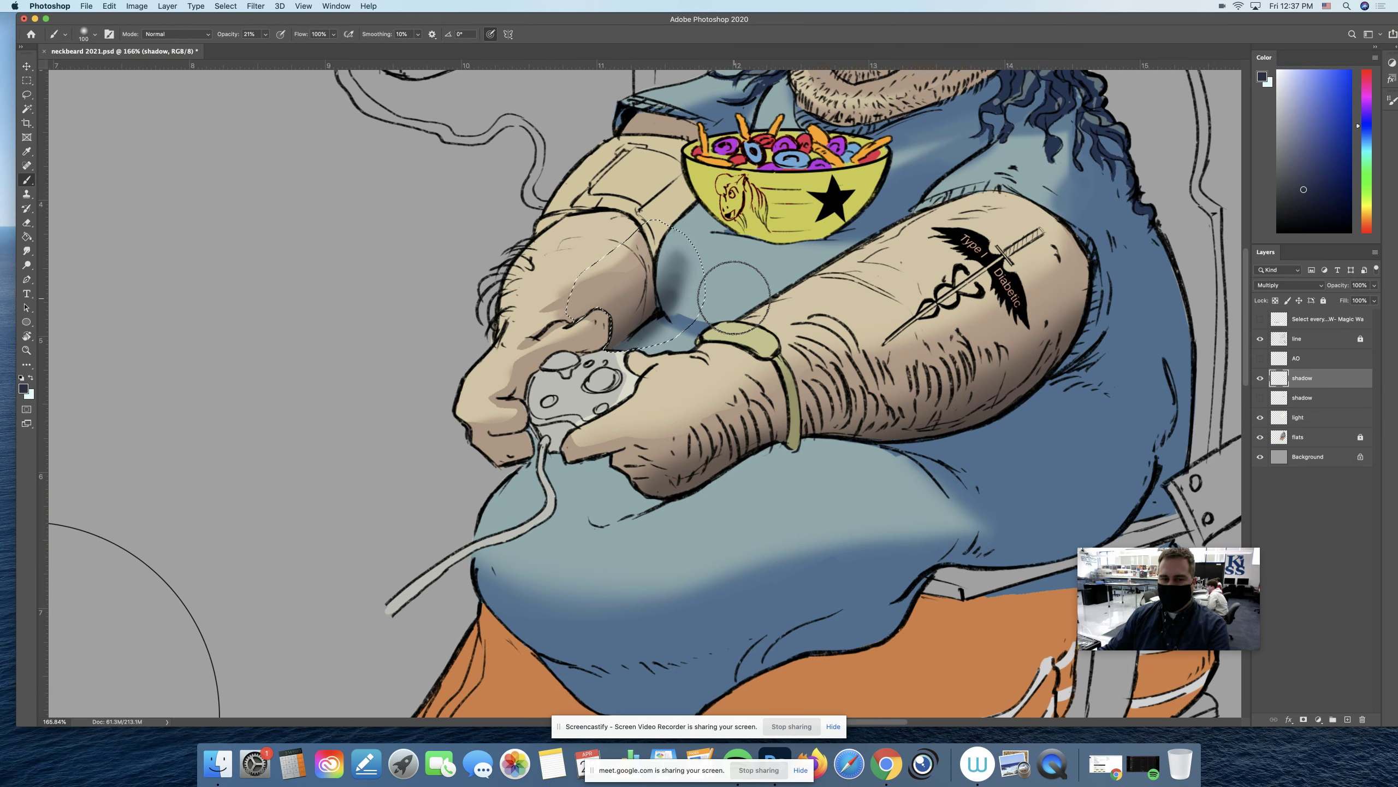
key(super+d)
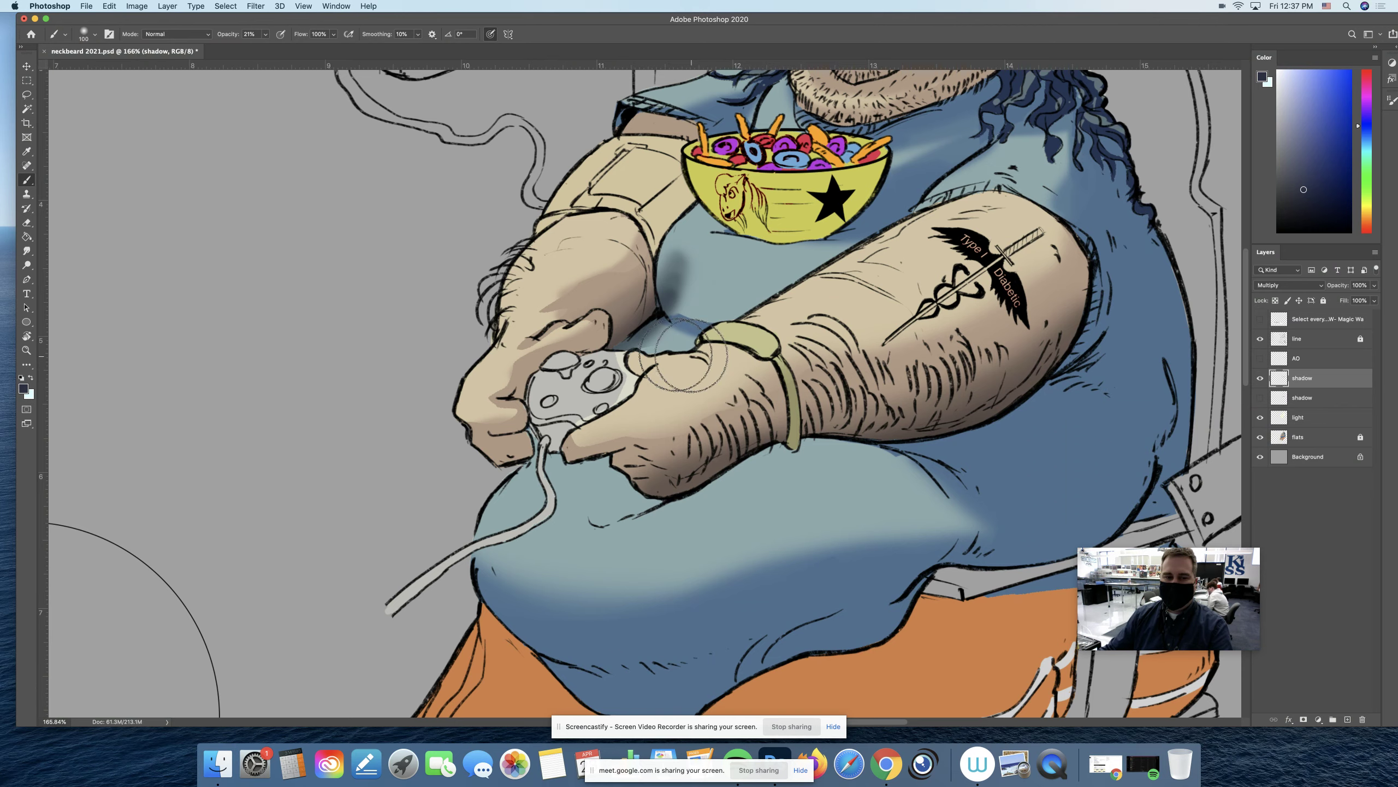
Step: Select the shirt on the flats layer with the Magic Wand and clear the dark smudge inside it from the upper shadow layer
click(1307, 434)
key(w)
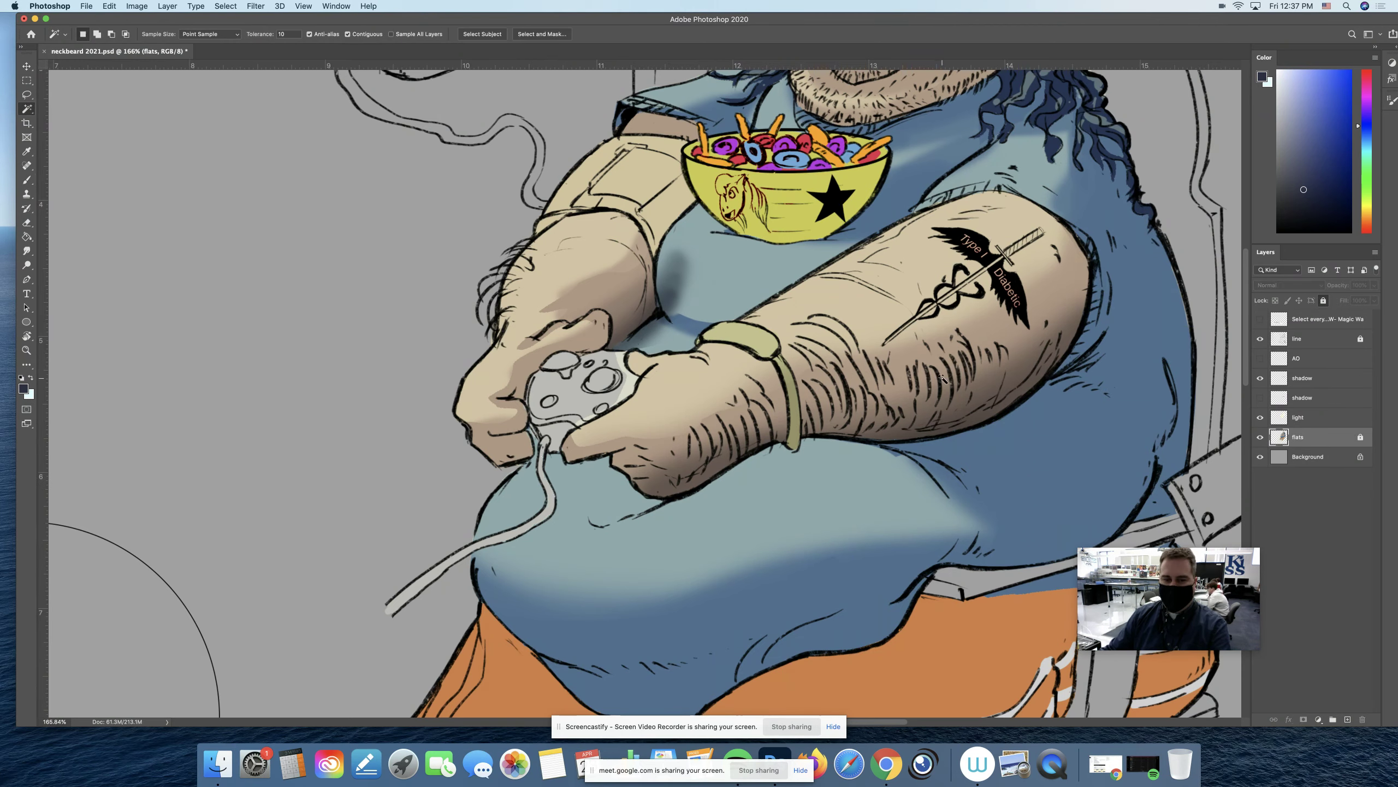
click(710, 278)
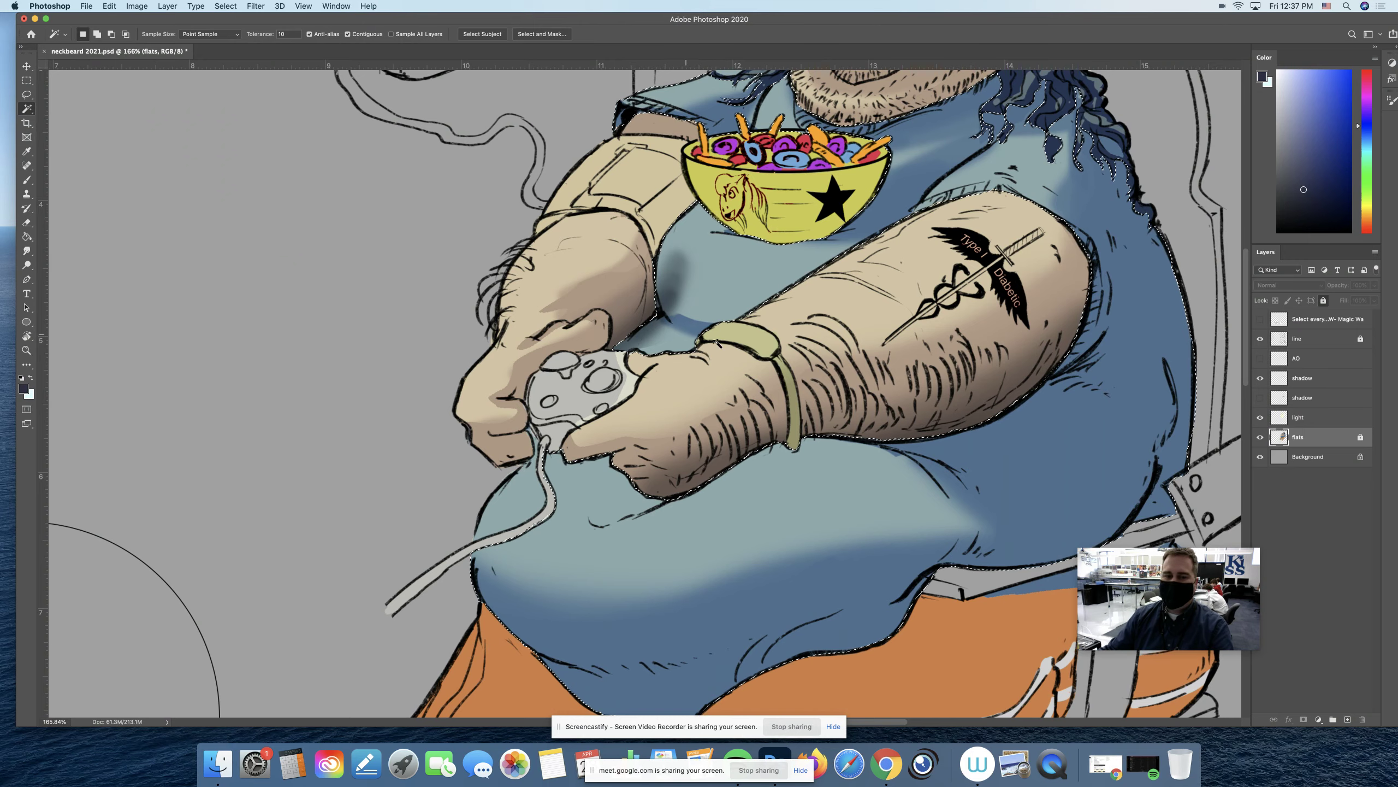
click(1317, 399)
click(1313, 378)
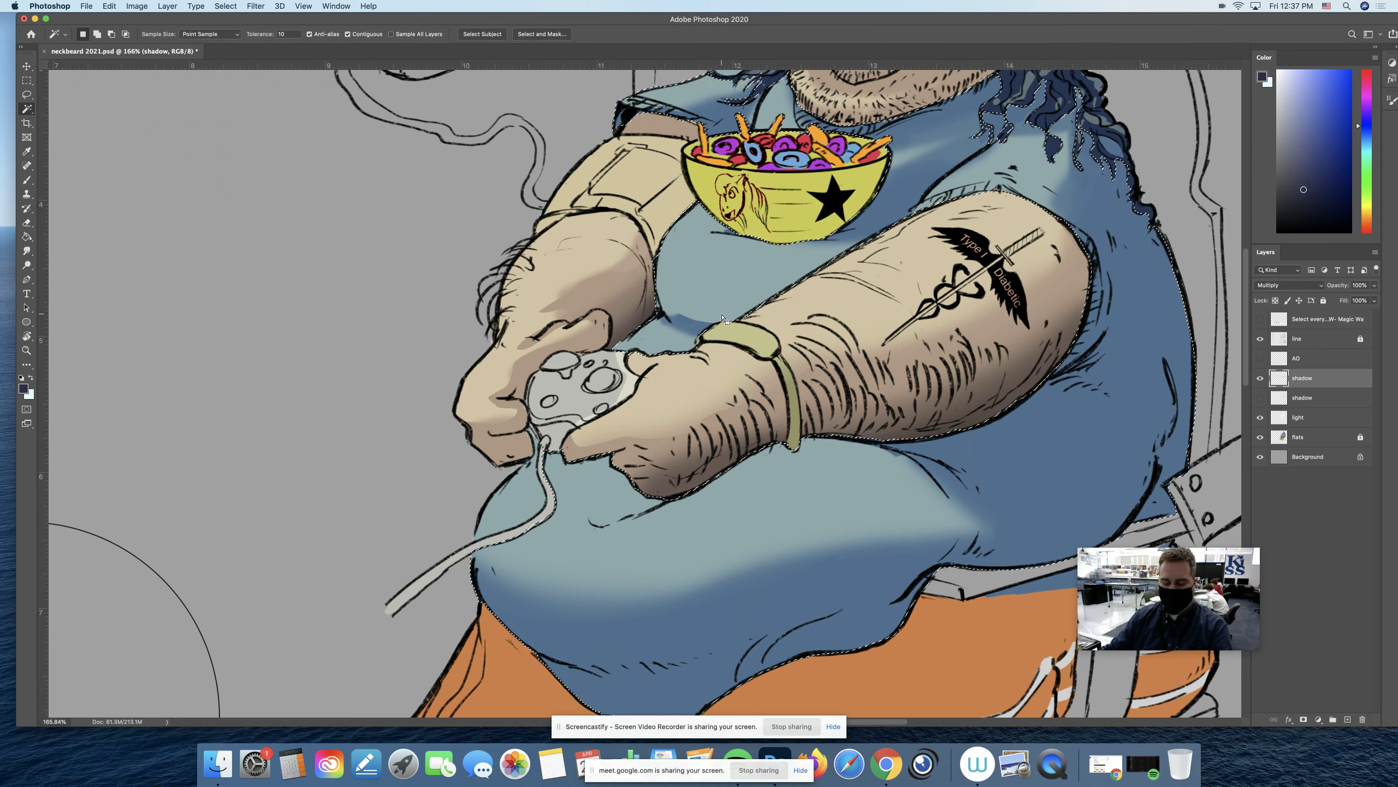
Step: Clear the selection and toggle the upper shadow layer's visibility to compare the figure with and without the new shading
key(z)
drag(724, 316, 683, 317)
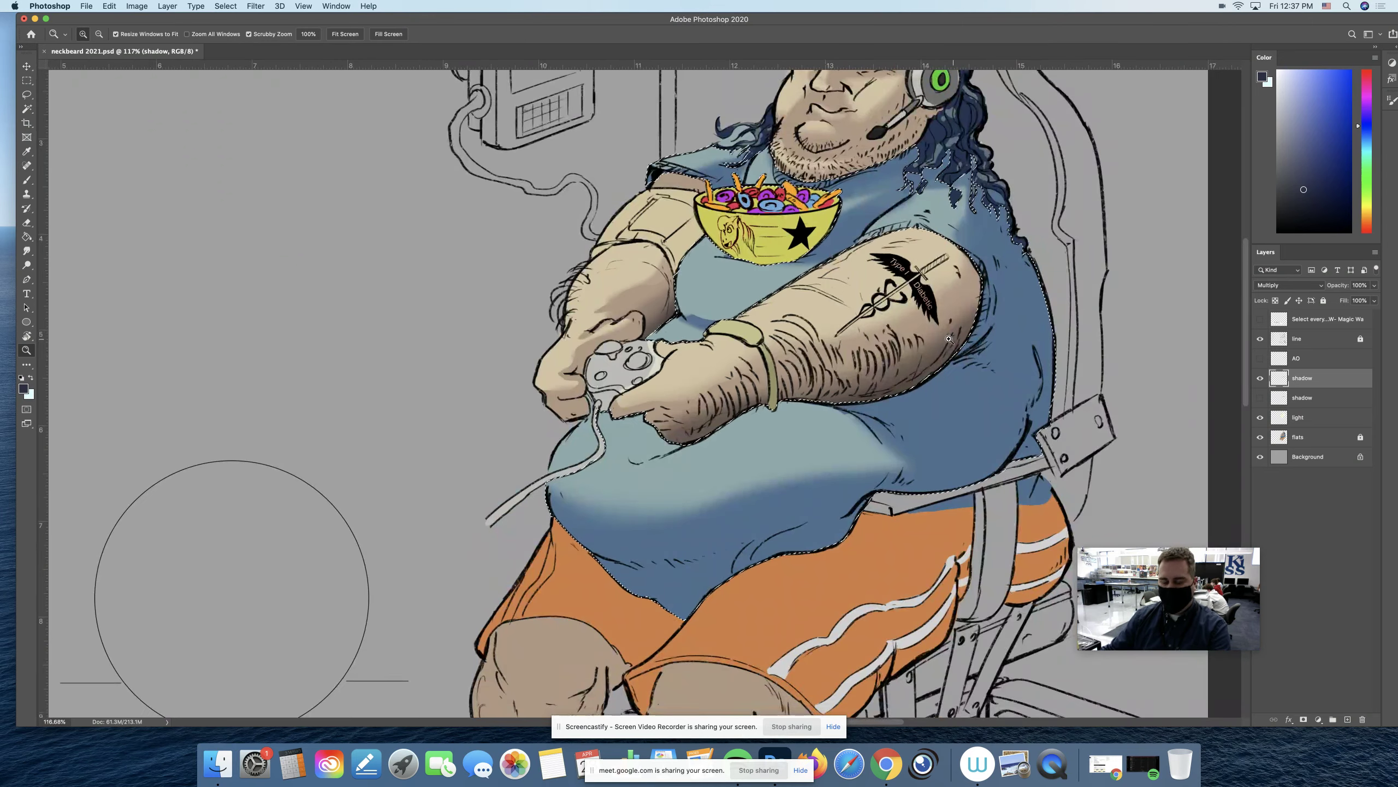
drag(949, 338, 936, 339)
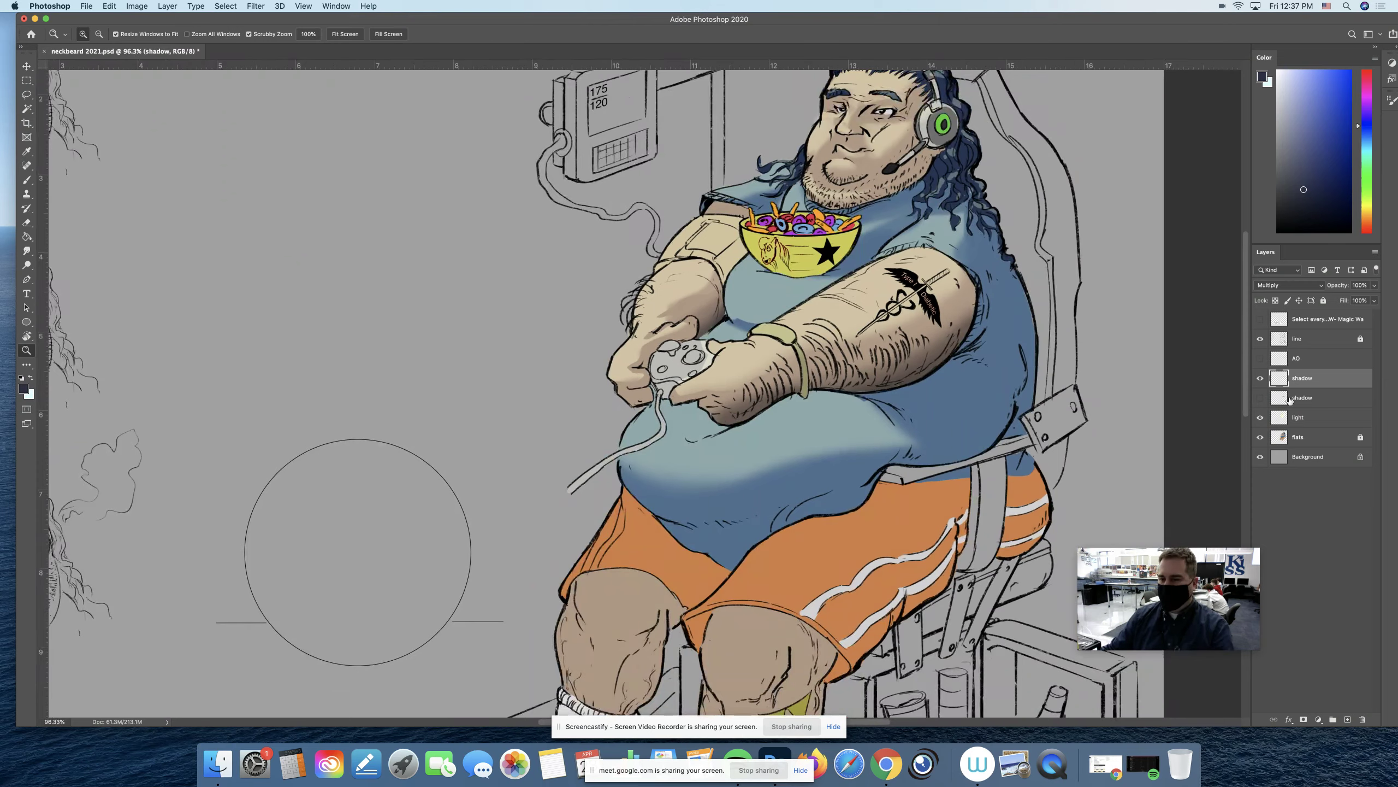
click(1260, 378)
click(1260, 378)
click(1260, 378)
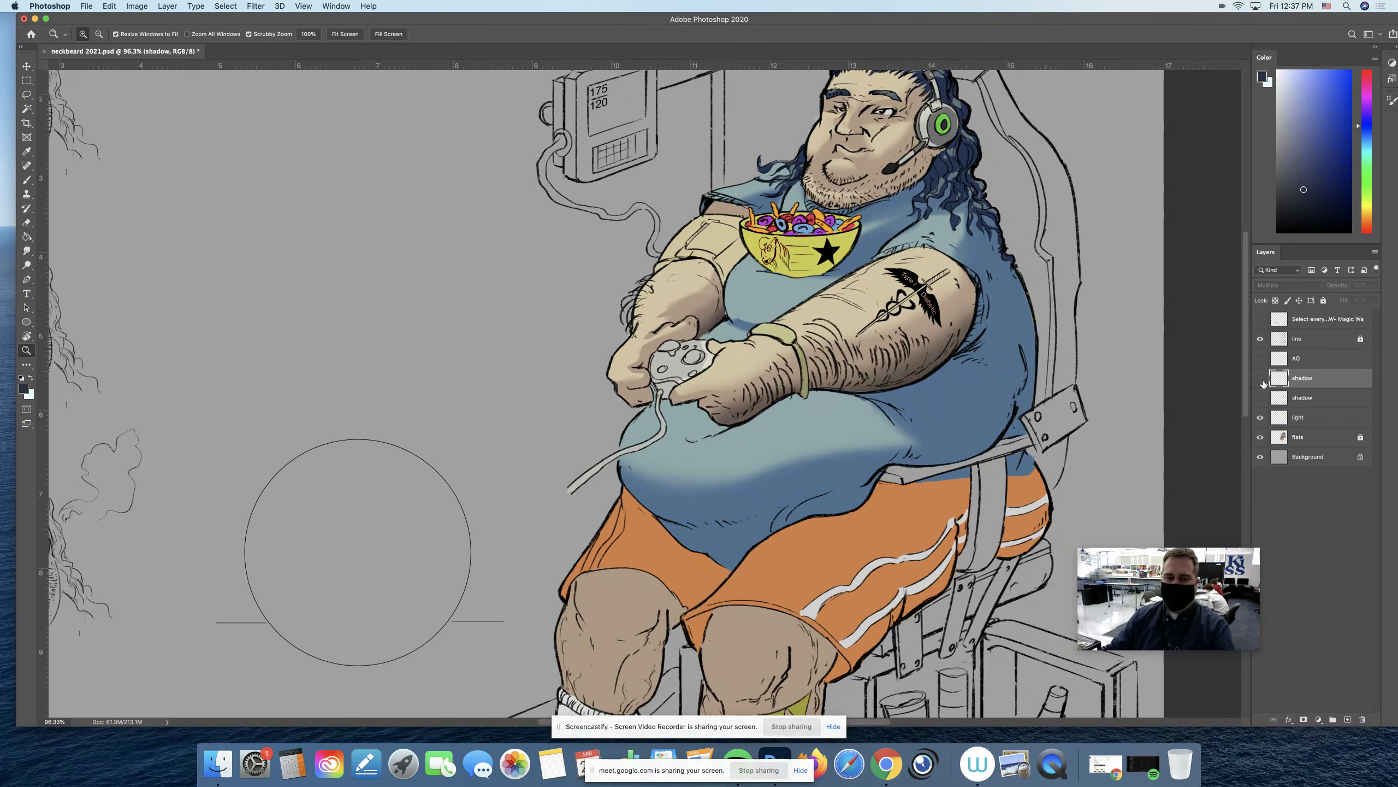
click(1260, 378)
click(1260, 378)
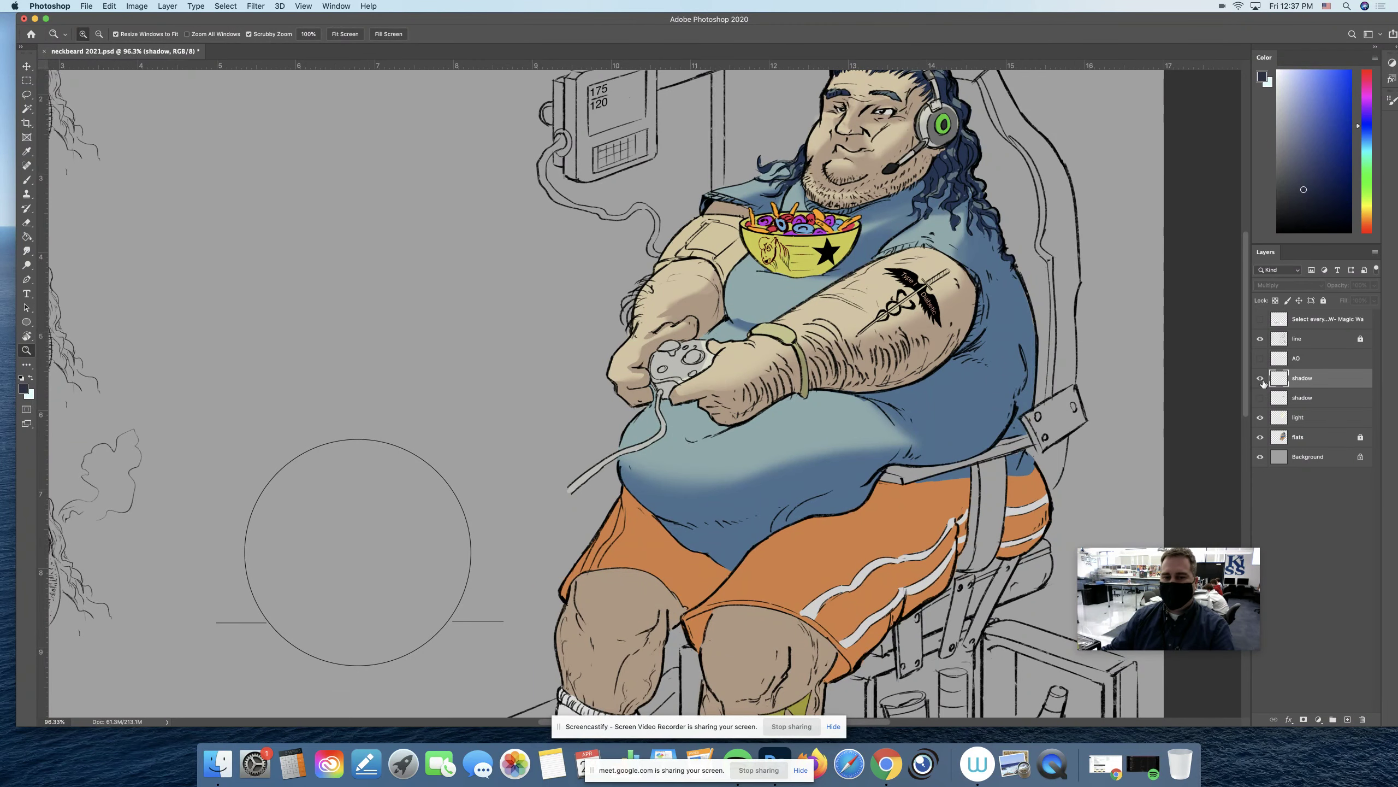
click(1260, 378)
Step: Lasso an area around the game controller, following the edge of the thumb above it
drag(882, 347, 957, 341)
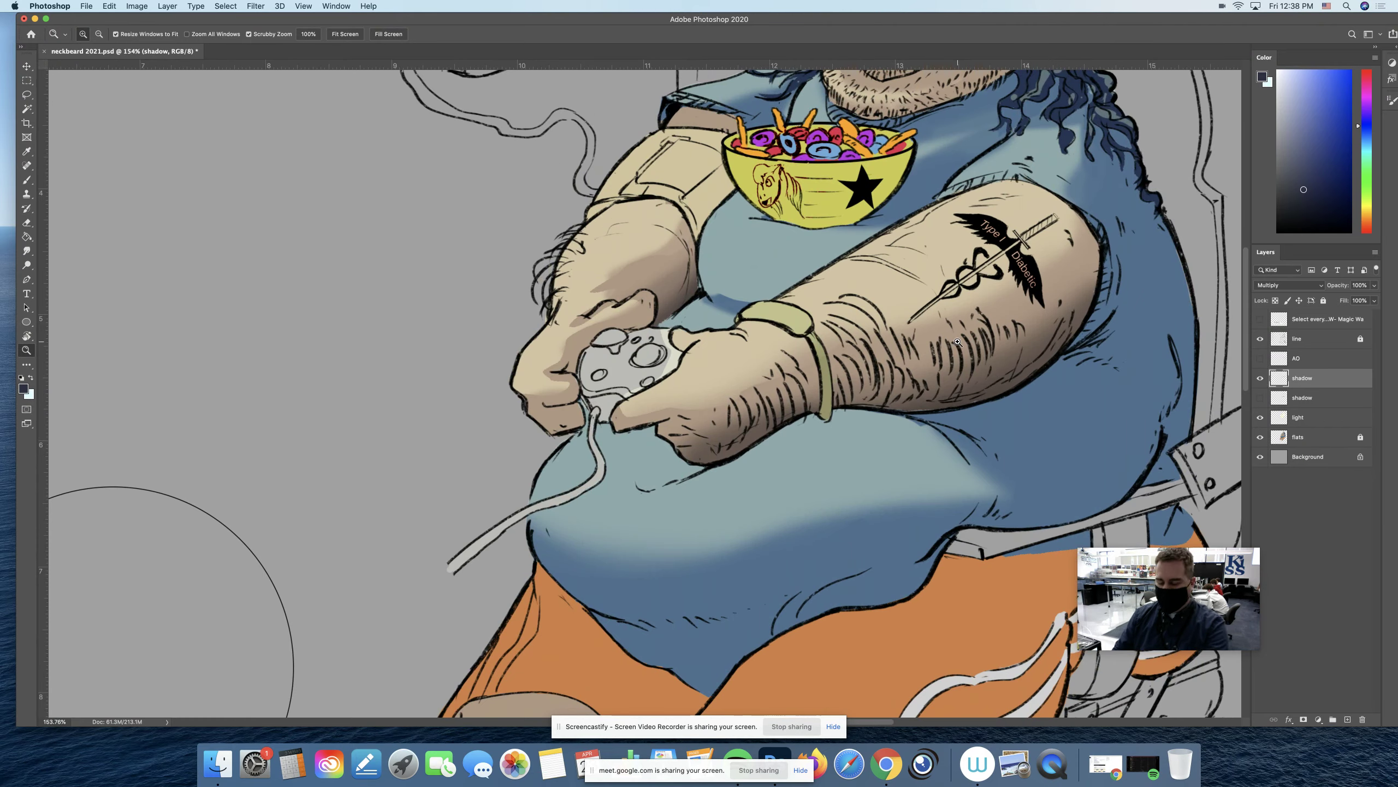
key(l)
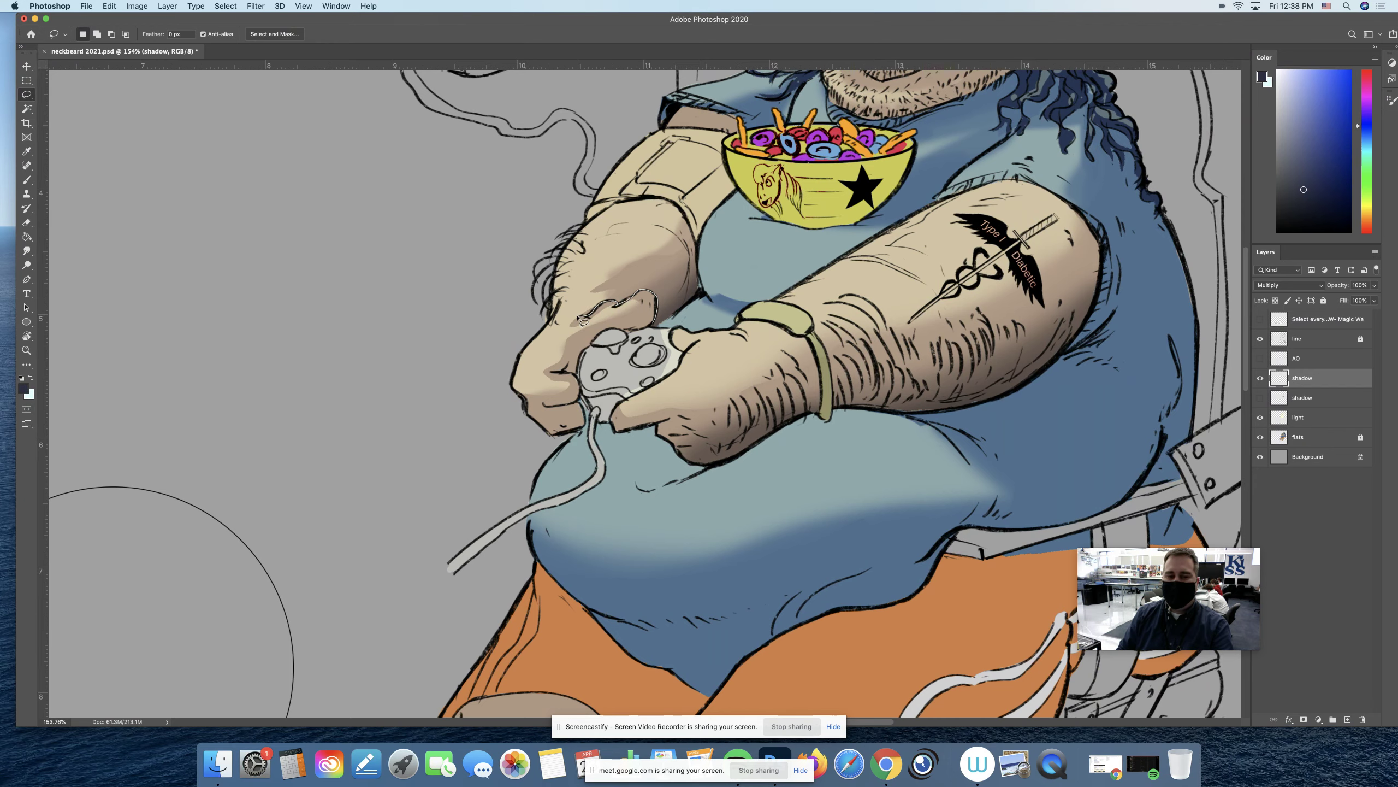
mouse_move(578, 320)
mouse_down()
mouse_move(554, 342)
mouse_move(633, 438)
mouse_move(695, 324)
mouse_up()
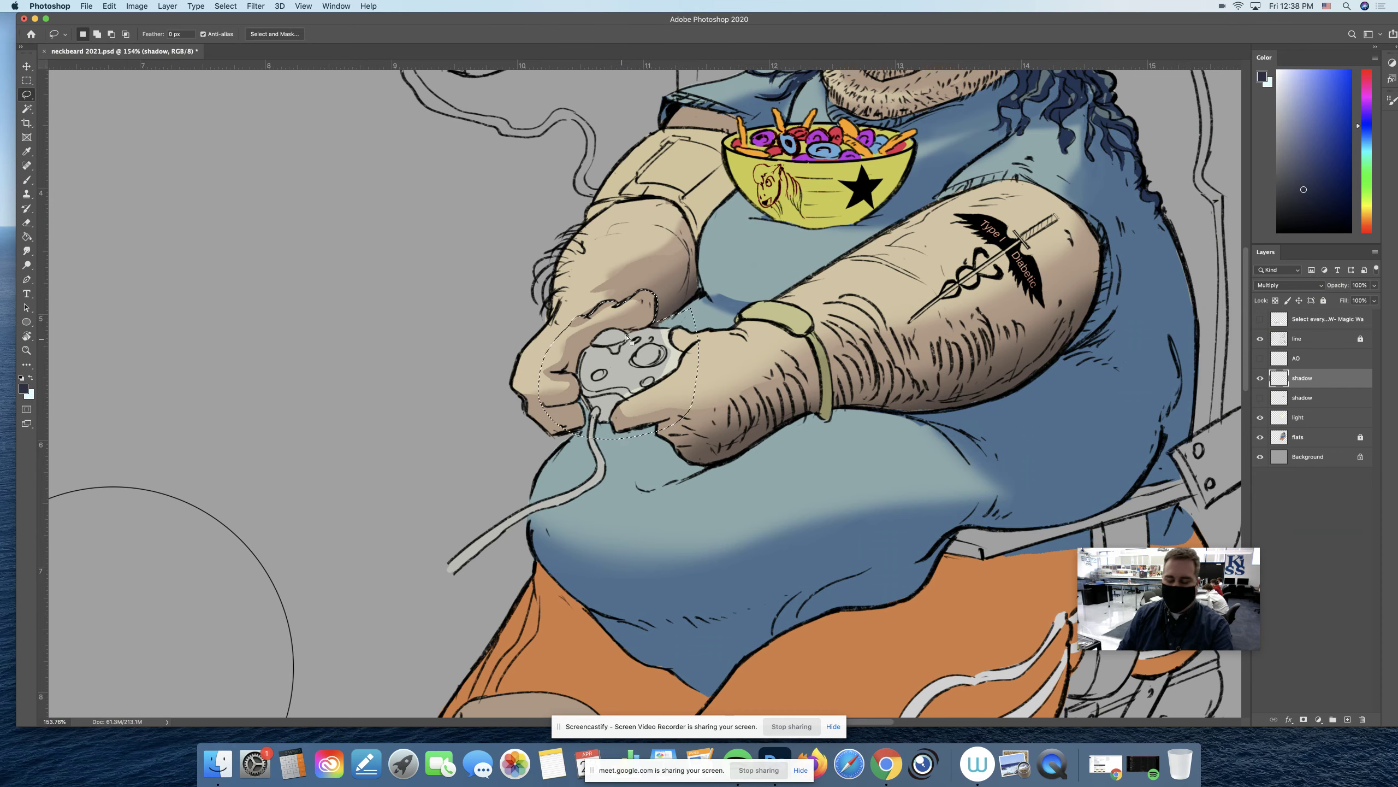
Step: Paint a soft dark blue shadow on the controller below the thumb within the lasso selection, using an 80 px brush
key(b)
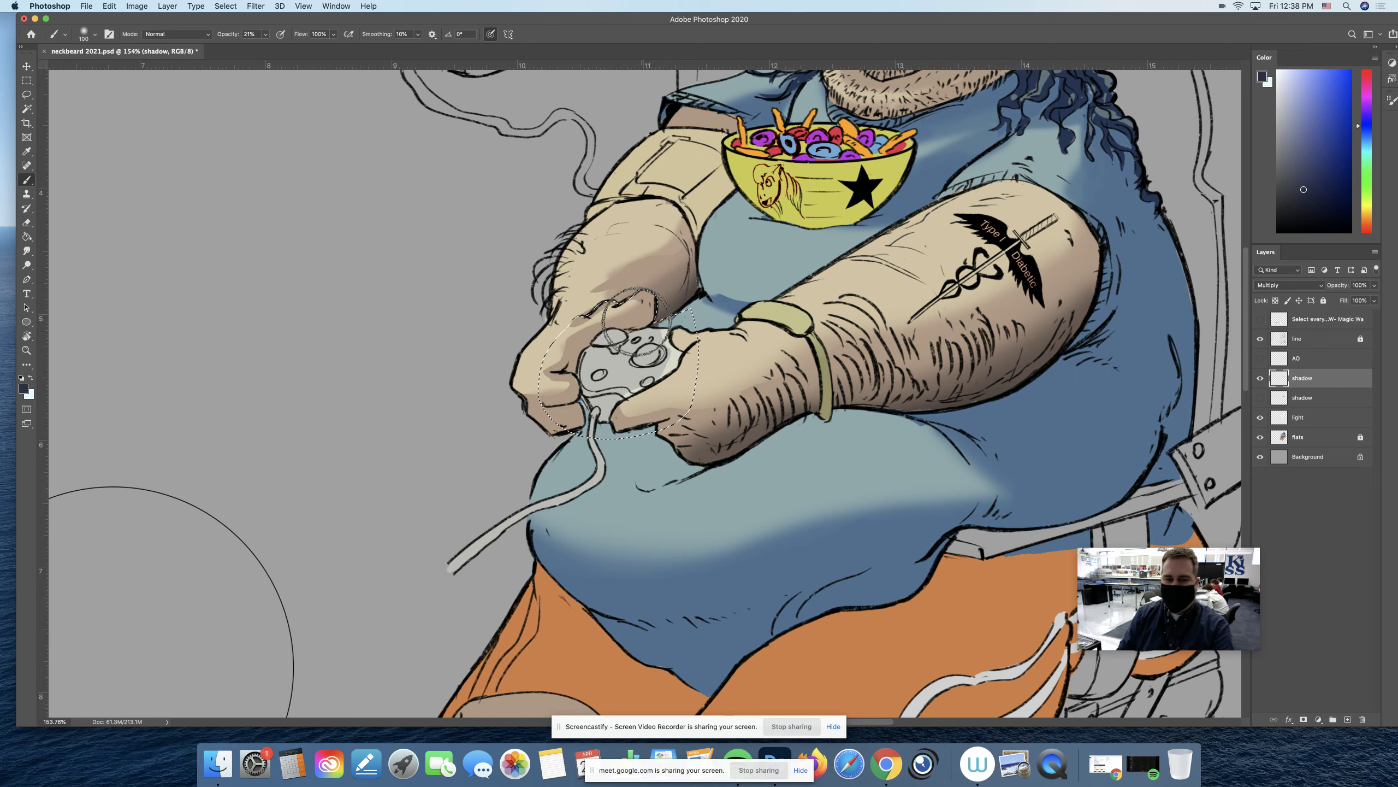
key(bracketleft)
key(bracketleft)
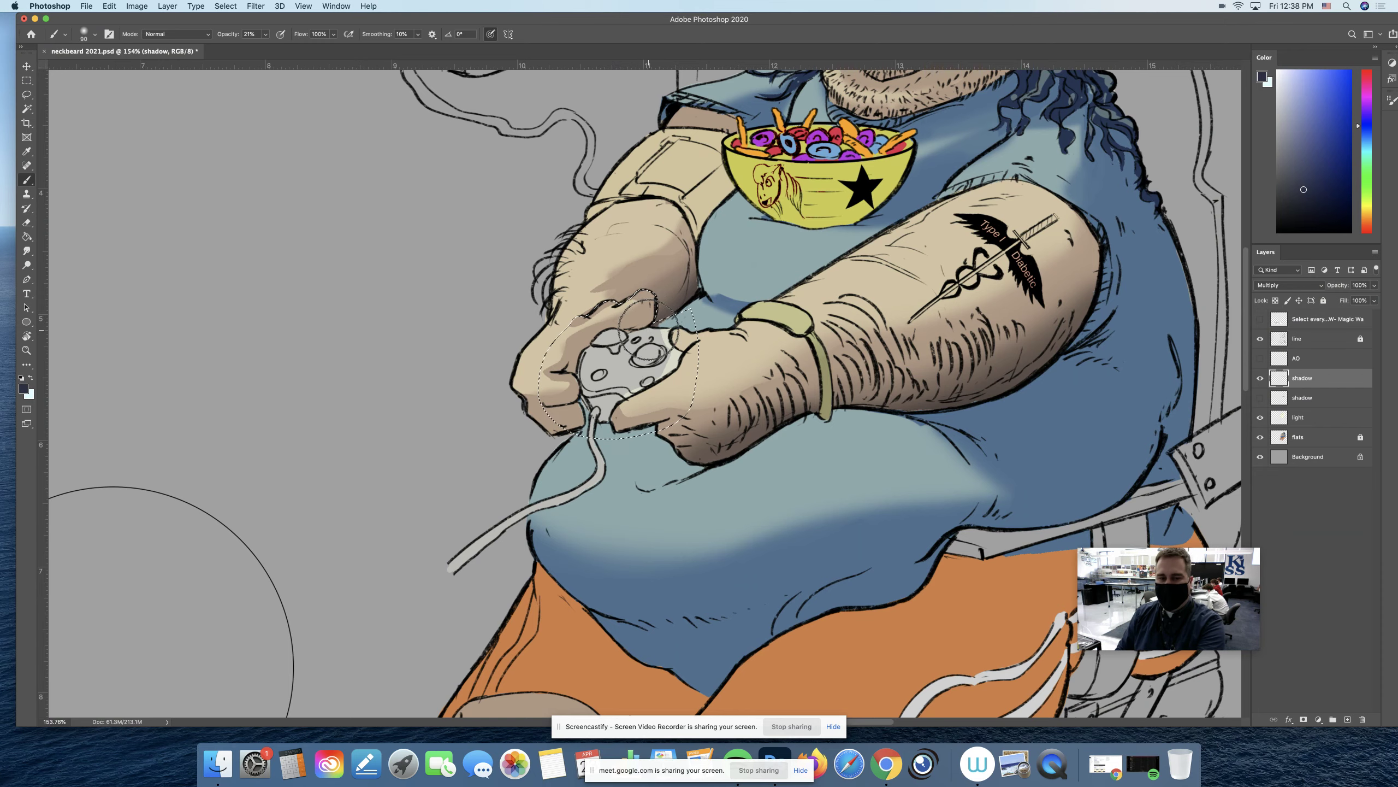
mouse_move(647, 341)
mouse_down()
mouse_move(667, 318)
mouse_move(603, 344)
mouse_move(670, 325)
mouse_move(600, 341)
mouse_move(640, 331)
mouse_move(557, 361)
mouse_up()
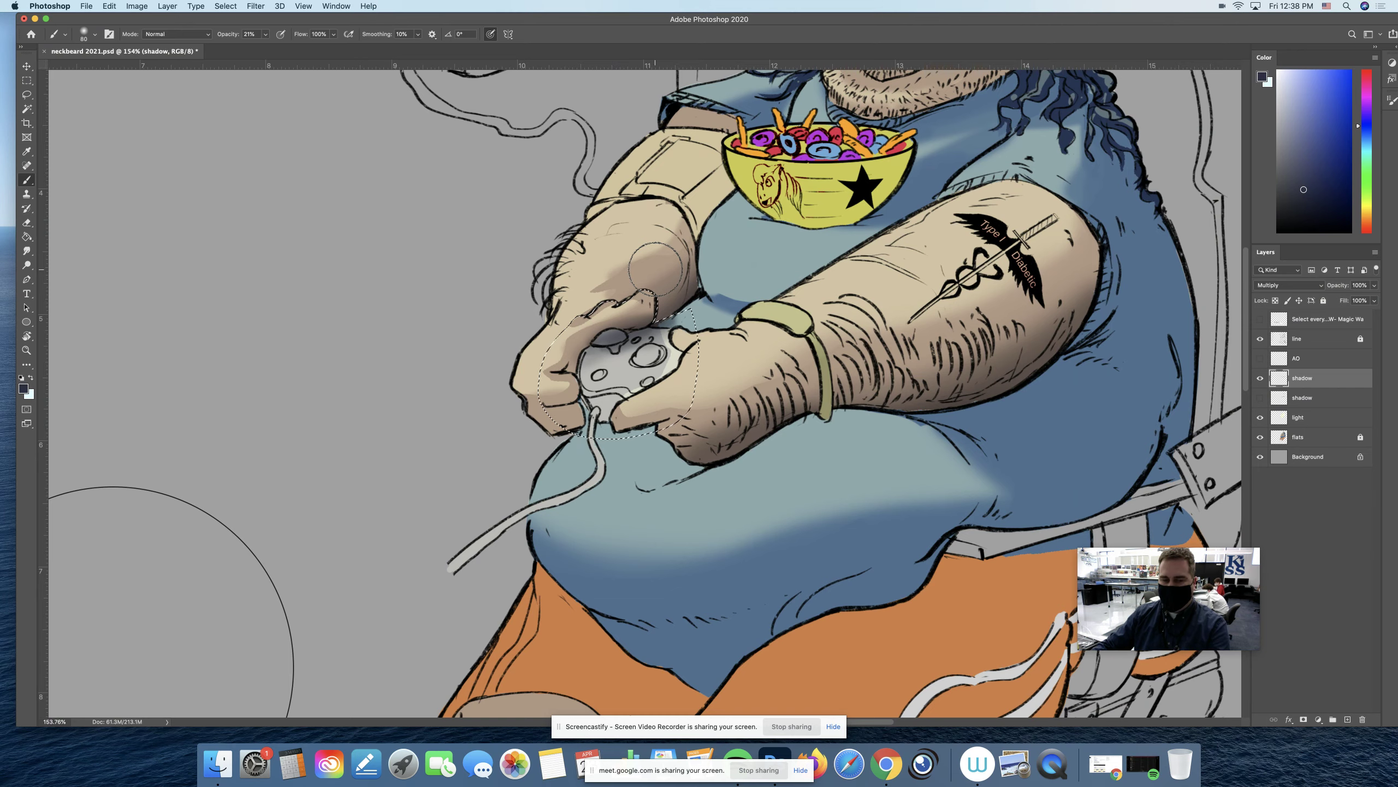
Step: Clear the lasso selection, select the controller on the flats layer with the Magic Wand, and clear its shading from the upper shadow layer
key(super+d)
key(e)
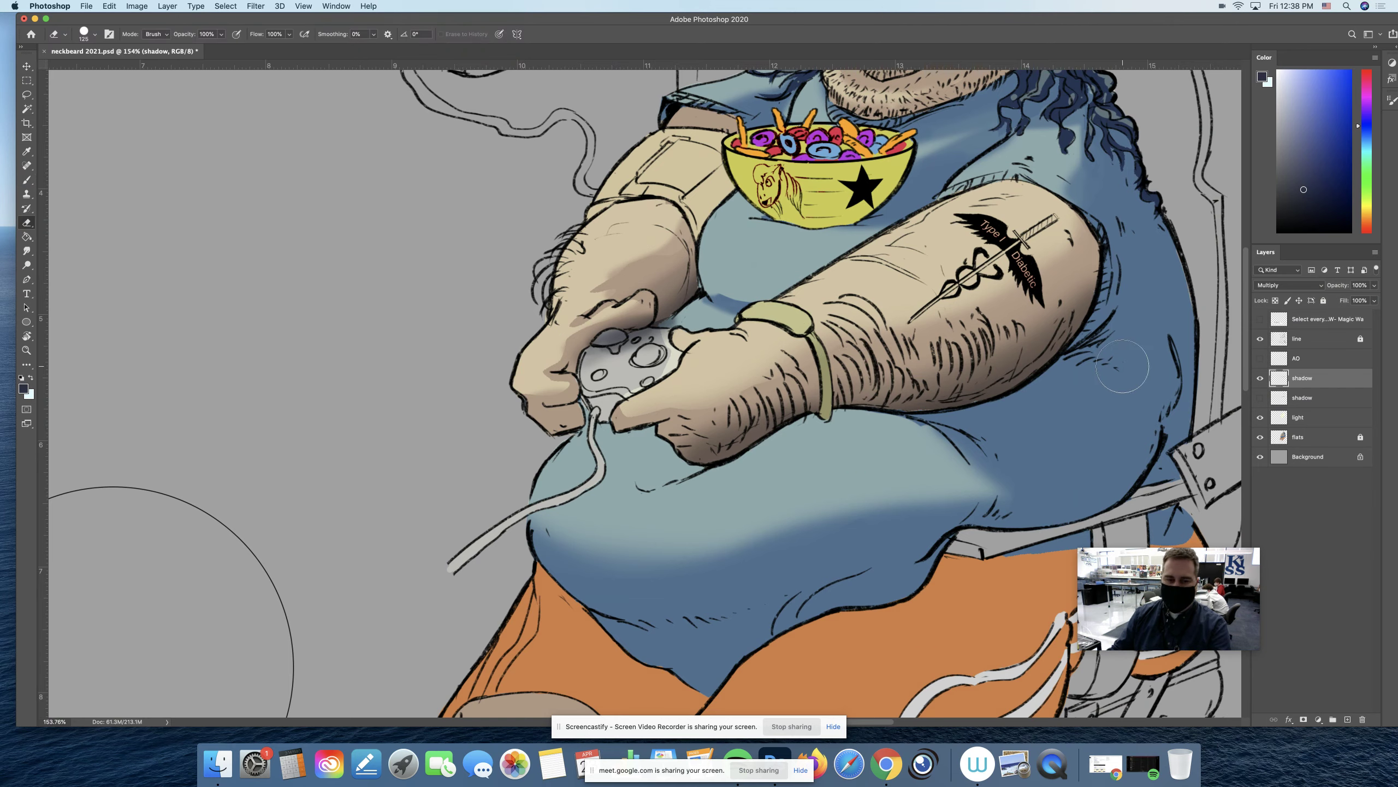
key(bracketleft)
key(bracketleft)
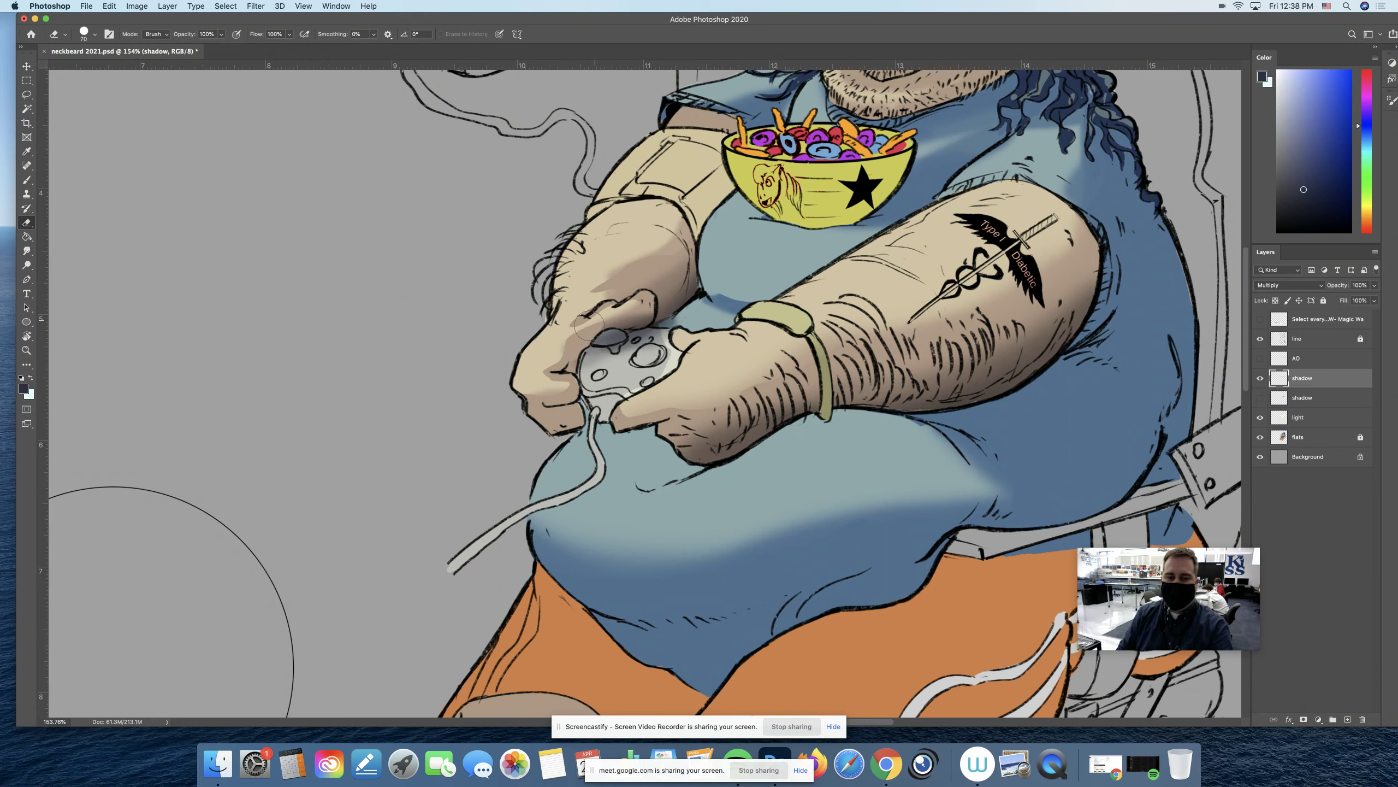
click(1285, 439)
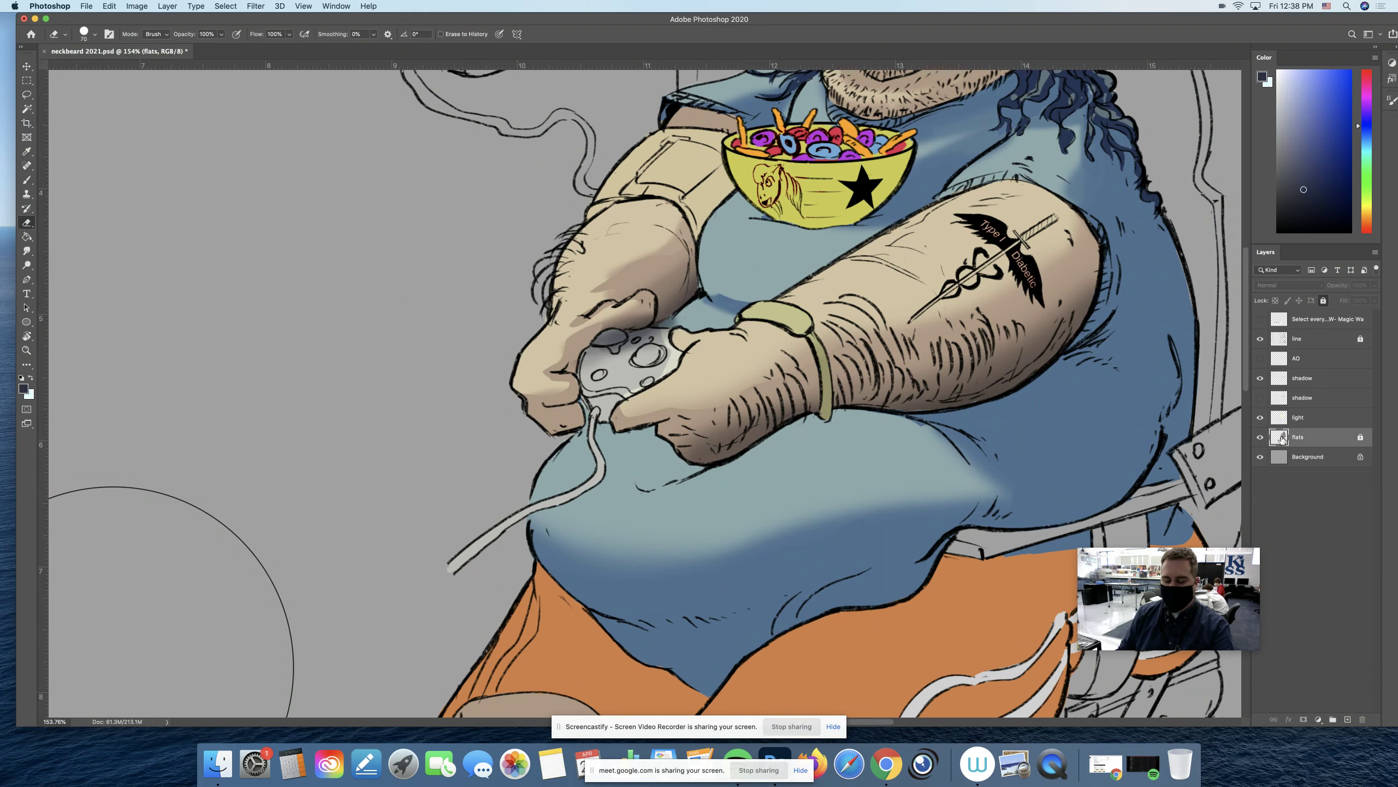
key(w)
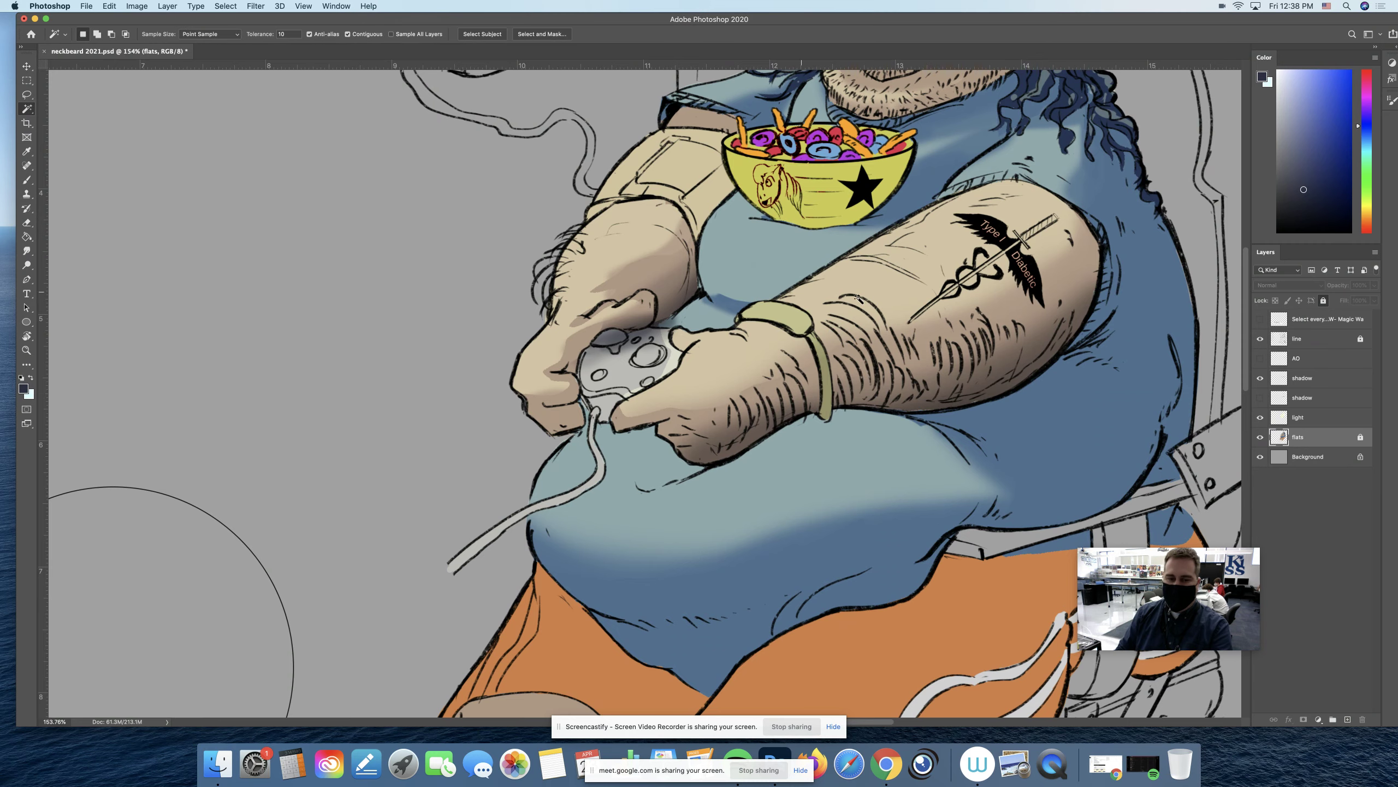
click(636, 373)
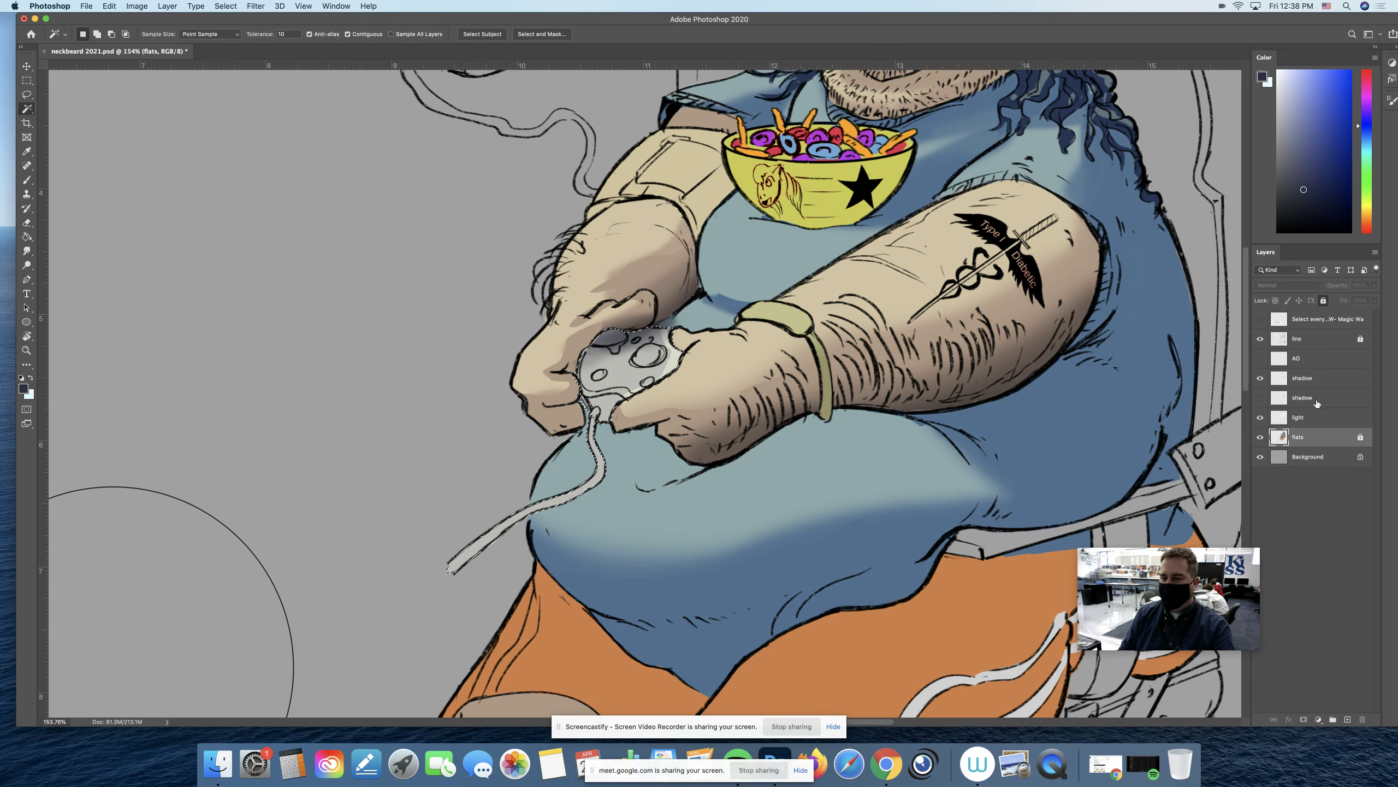
click(1314, 379)
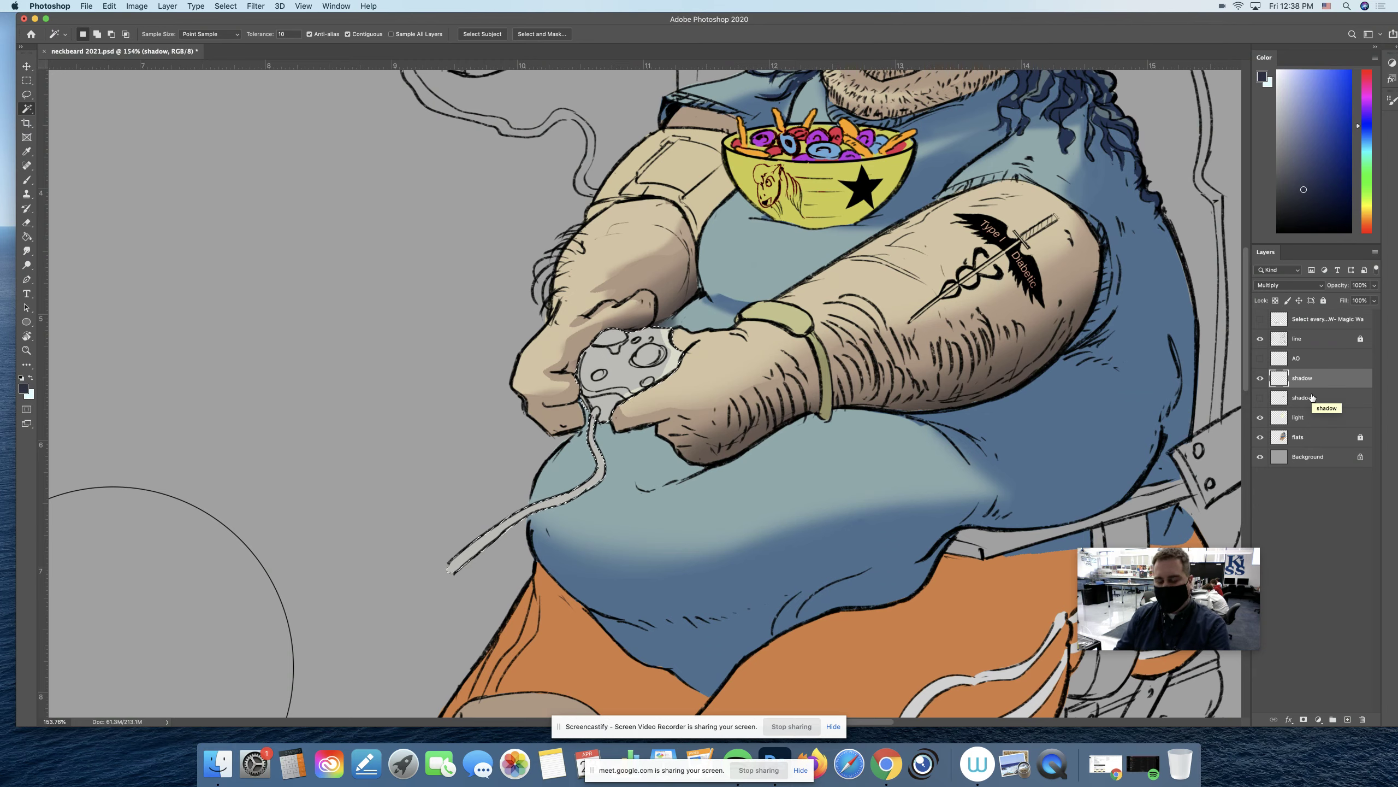
Step: Examine the shading across the whole figure, from the head and arms down to the legs and socks
drag(674, 424, 552, 473)
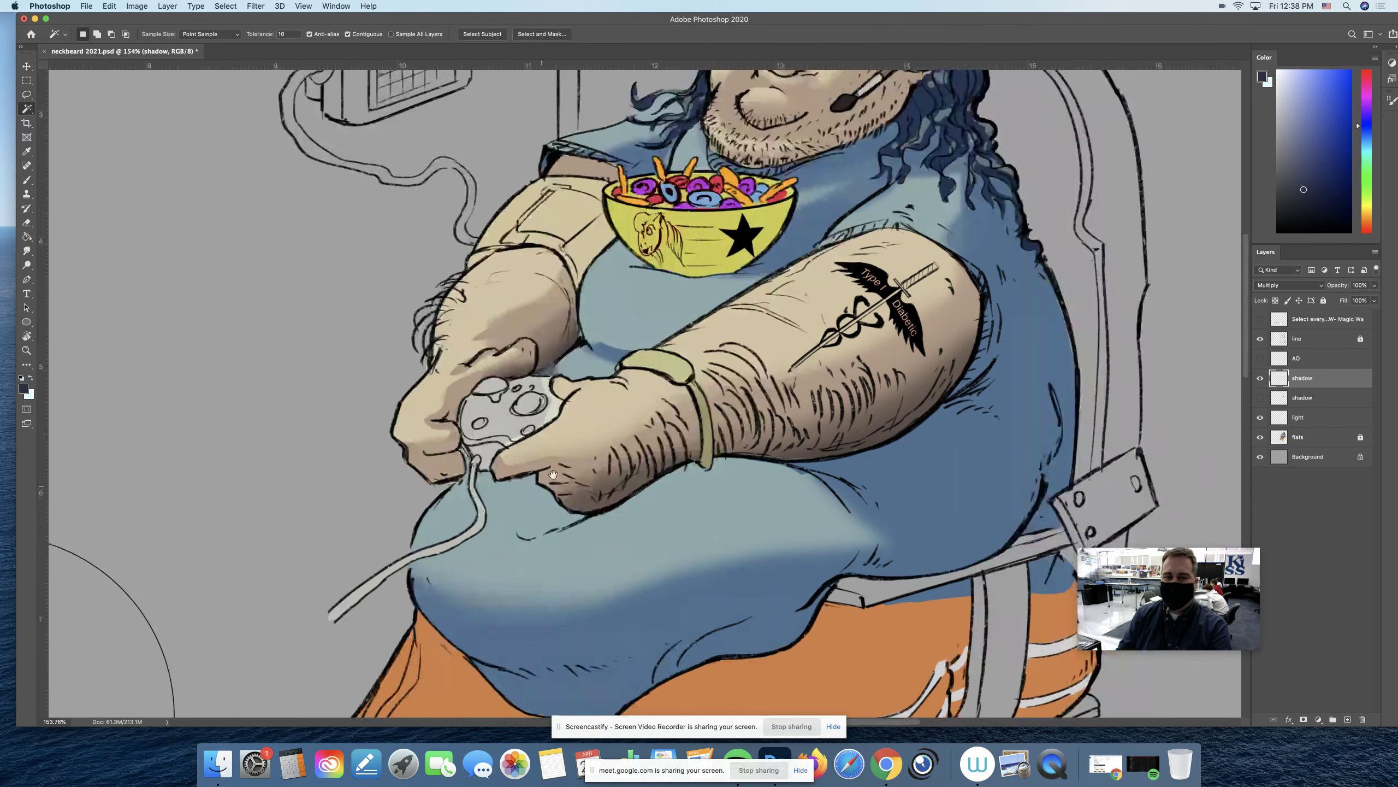
scroll(553, 474, down, 5)
key(z)
drag(655, 474, 625, 489)
drag(642, 490, 599, 460)
scroll(684, 410, down, 4)
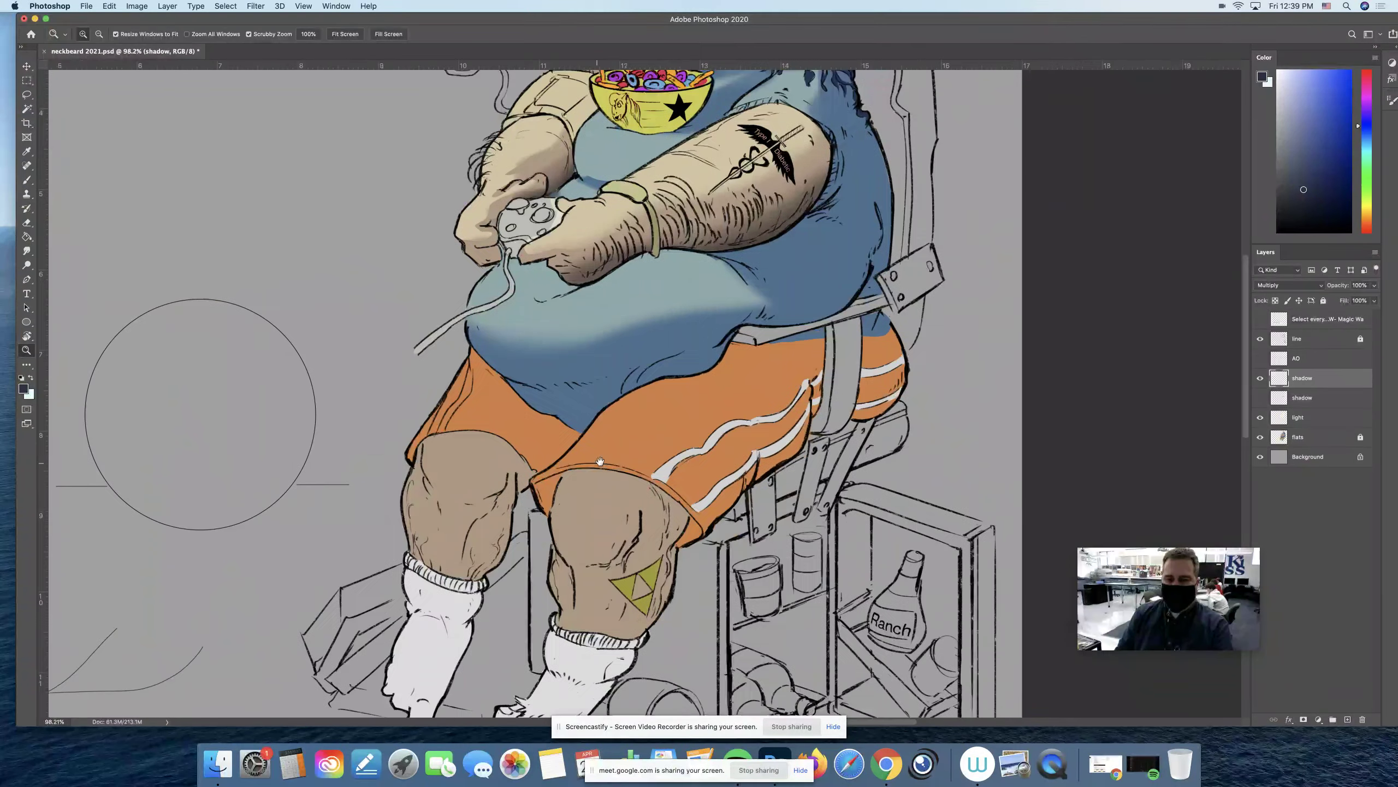
scroll(663, 356, up, 5)
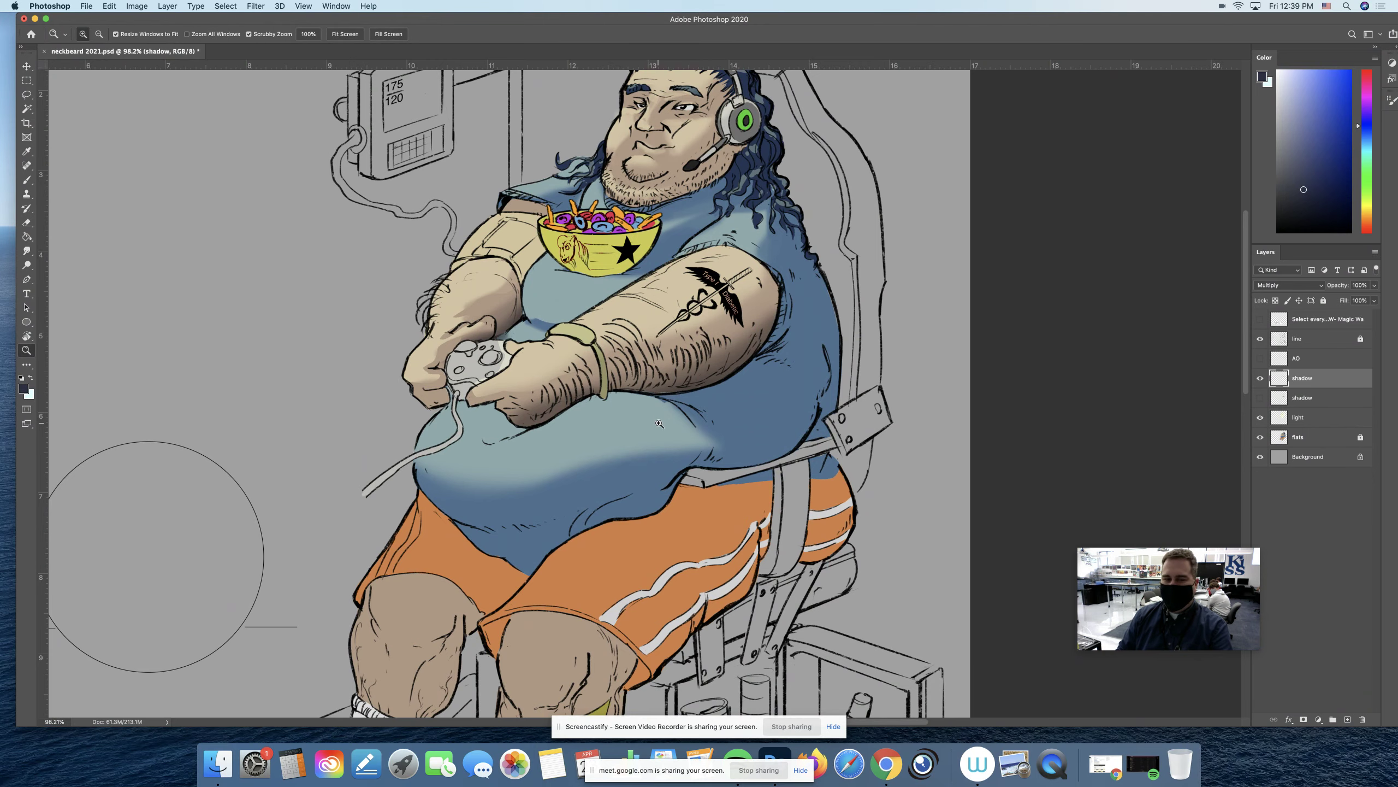
scroll(570, 438, left, 10)
scroll(571, 438, down, 5)
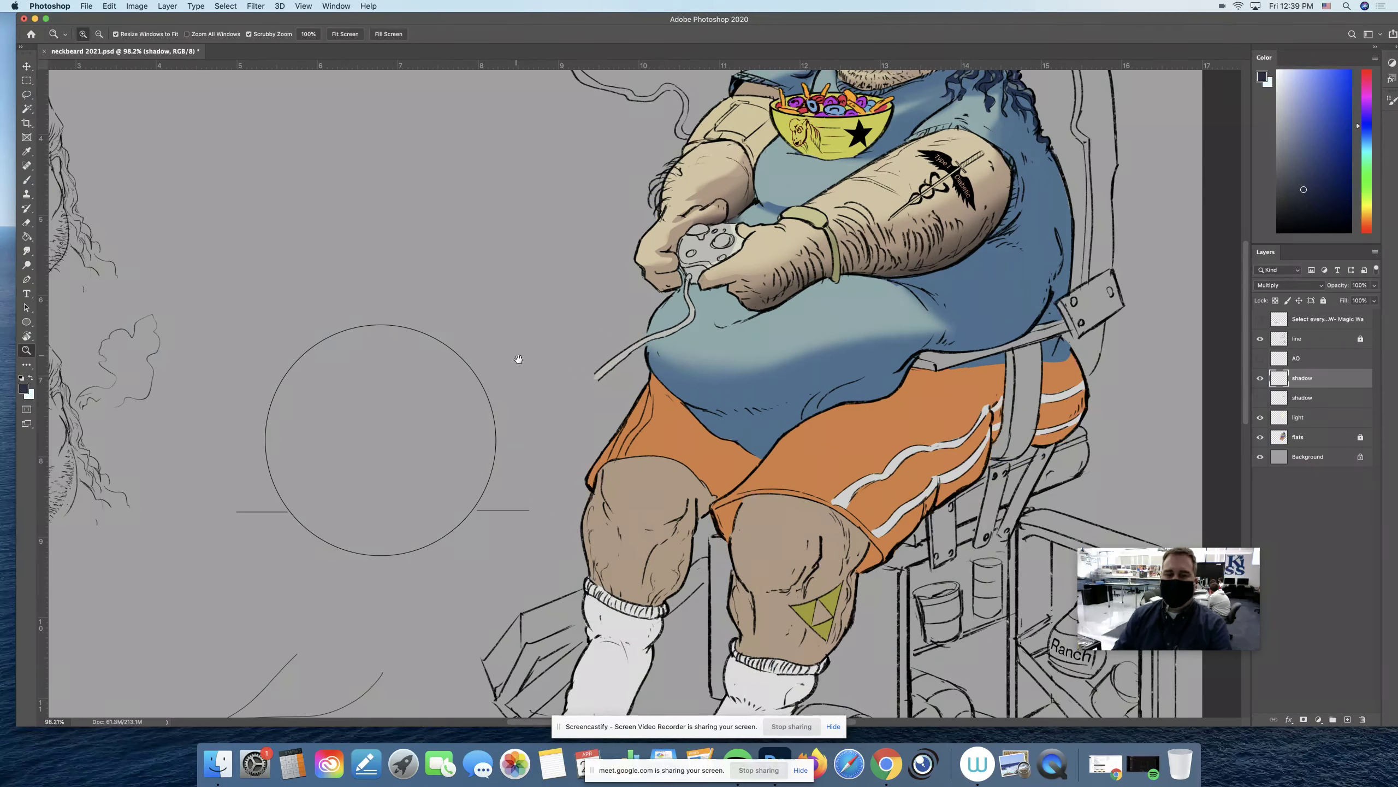
drag(538, 369, 581, 350)
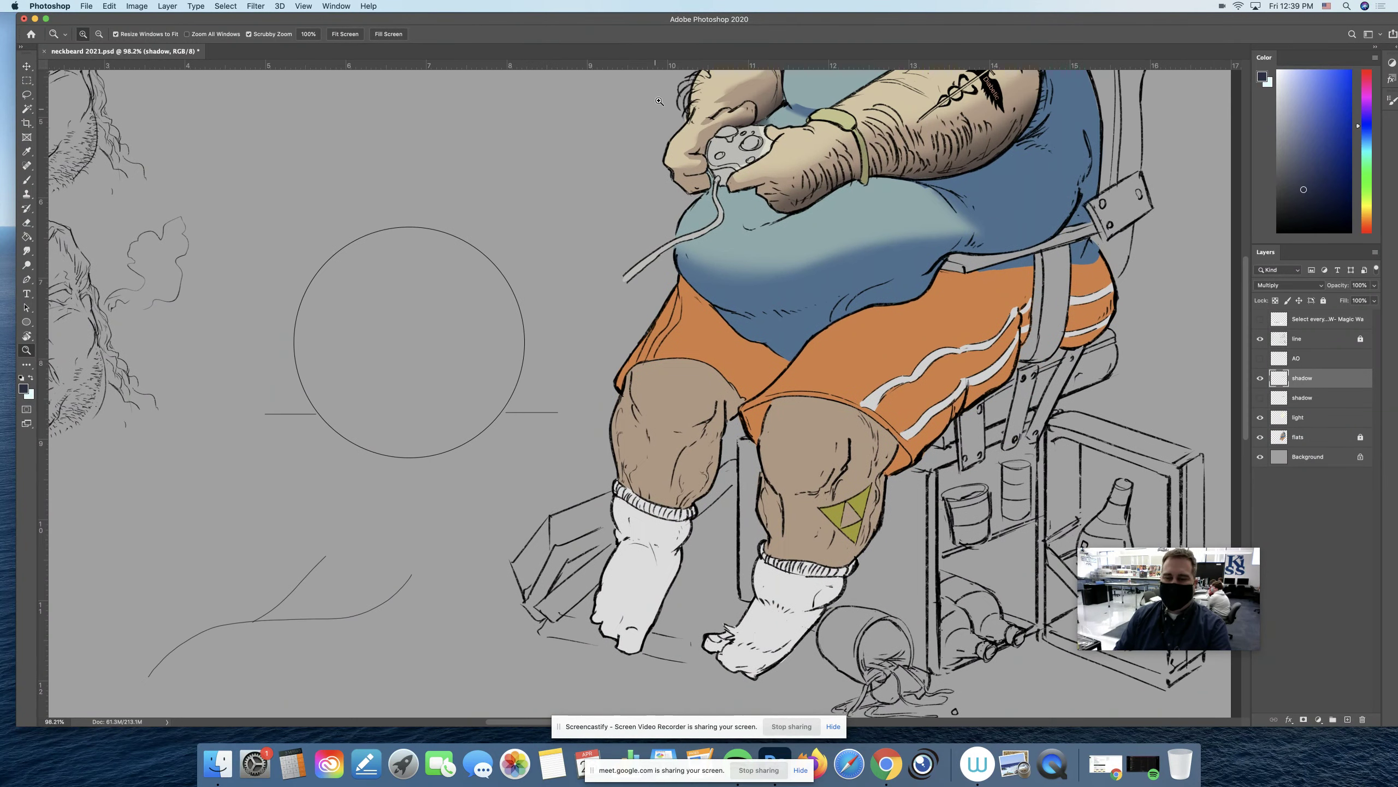
drag(632, 281, 382, 539)
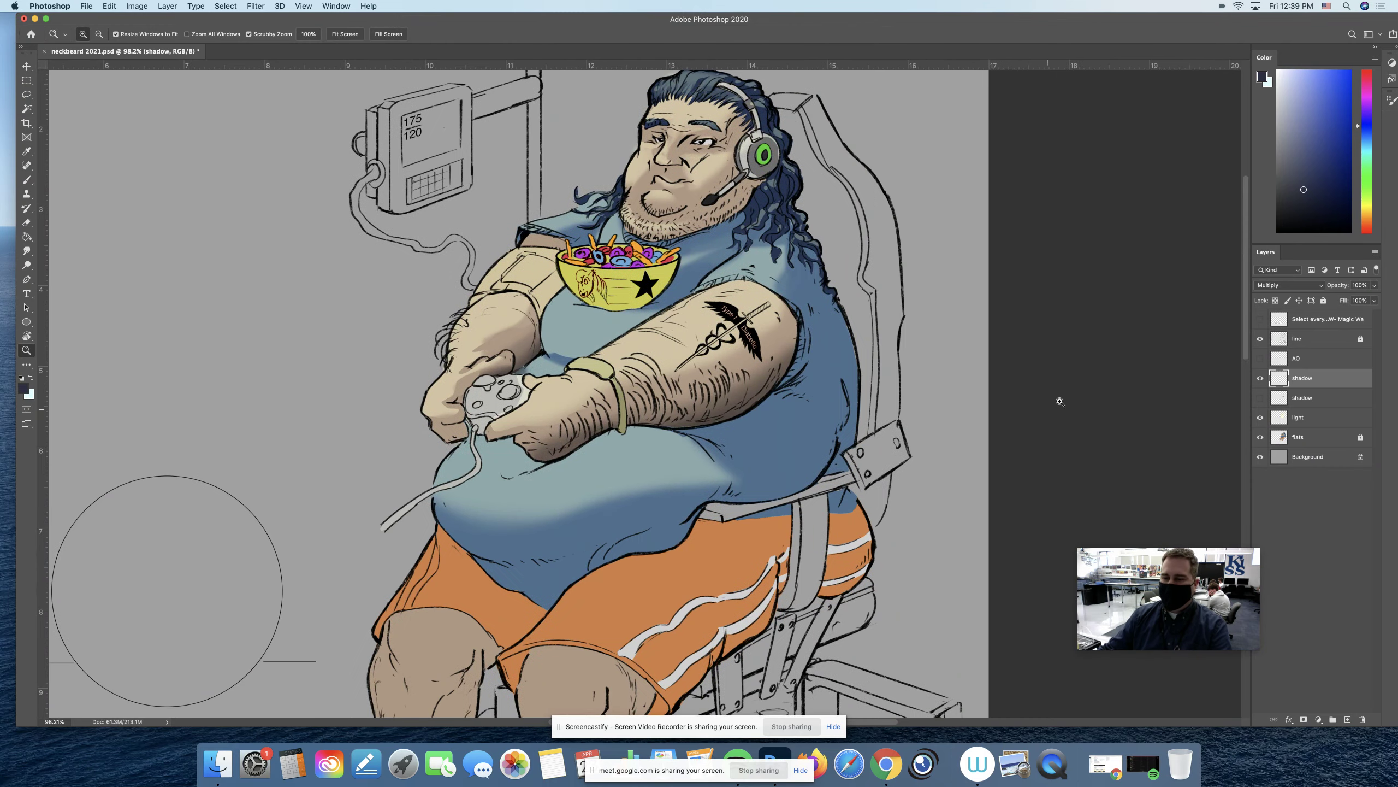
mouse_move(796, 386)
mouse_down()
mouse_move(733, 350)
mouse_move(759, 408)
mouse_move(777, 397)
mouse_up()
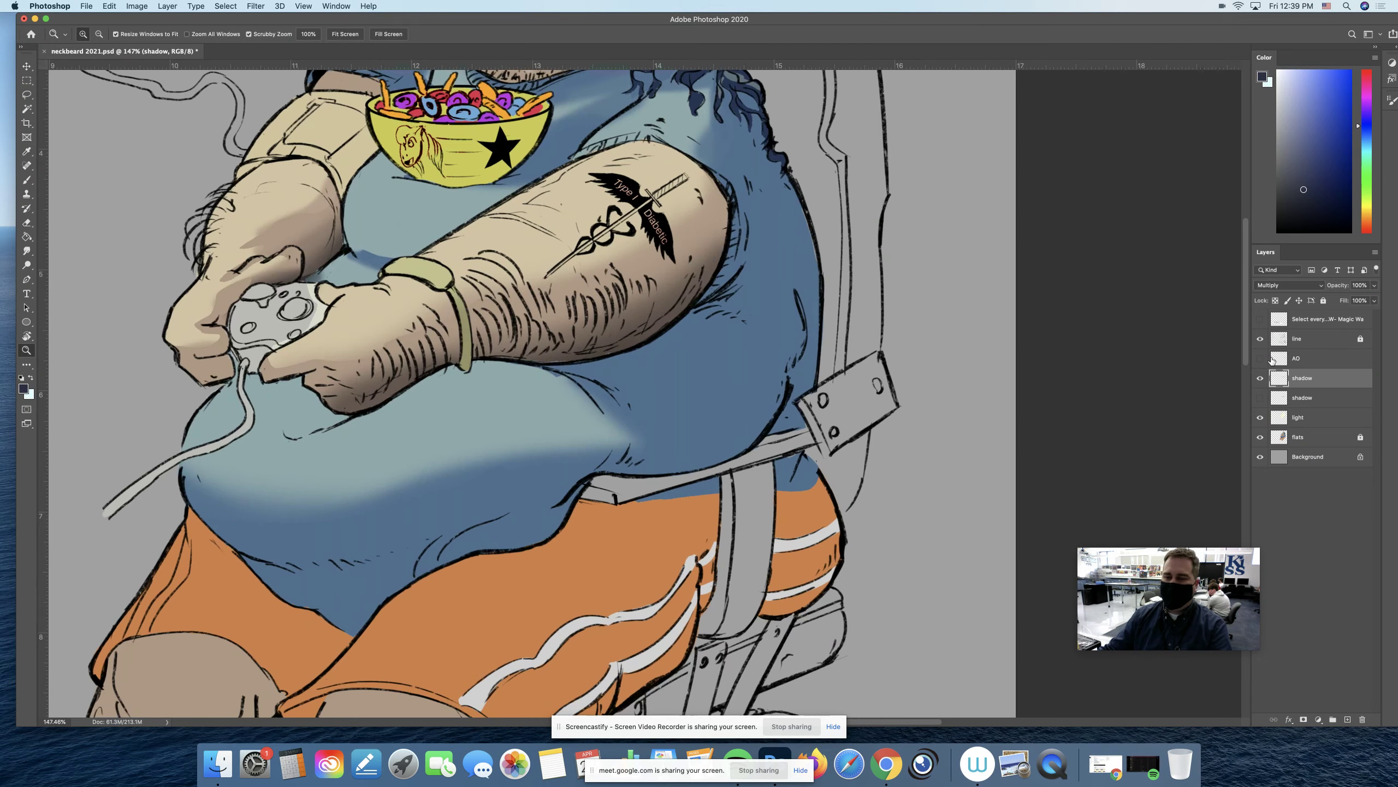
Step: Show the AO layer and toggle it and the line layer on and off to compare the contact shading under the forearm
click(1260, 358)
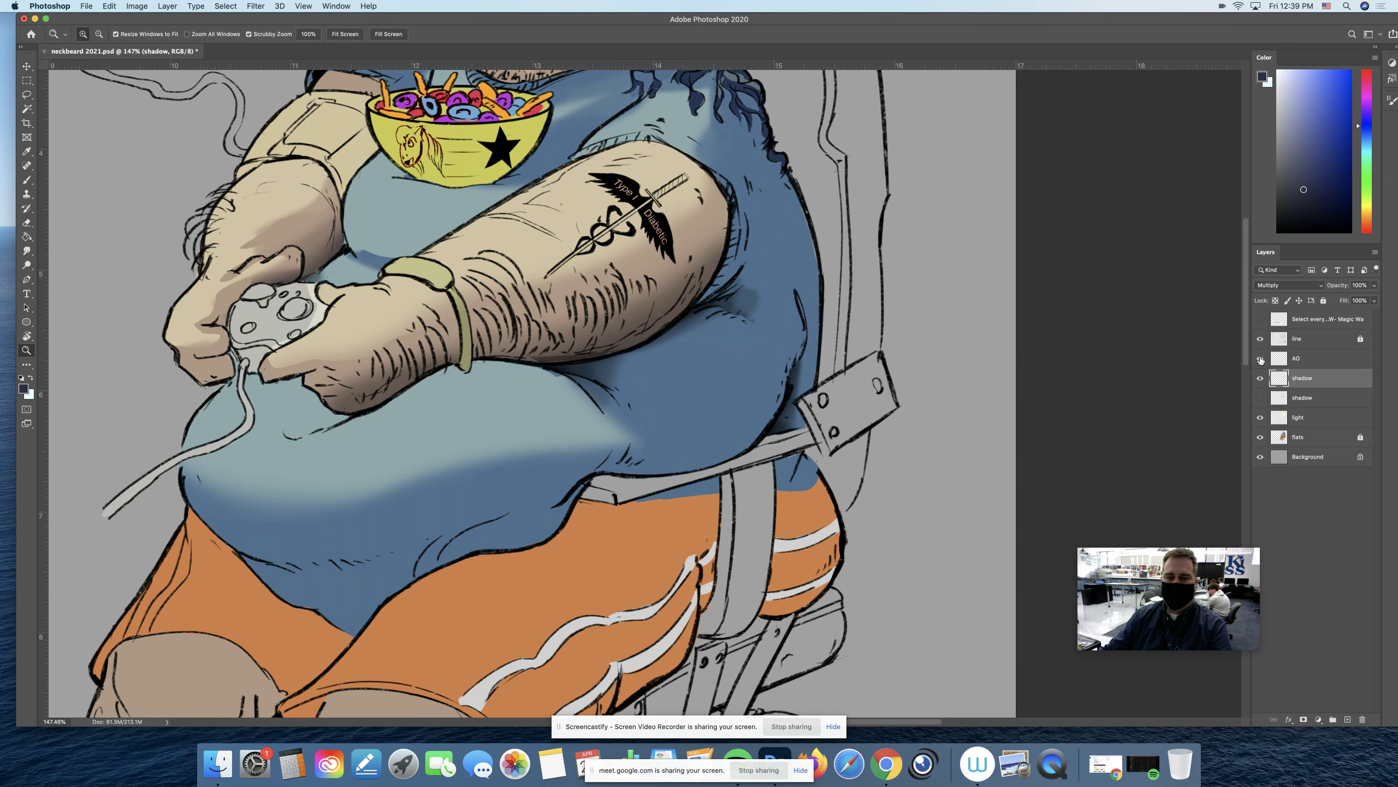
click(1261, 358)
click(1260, 359)
click(1260, 359)
click(1260, 358)
click(1260, 358)
click(1260, 358)
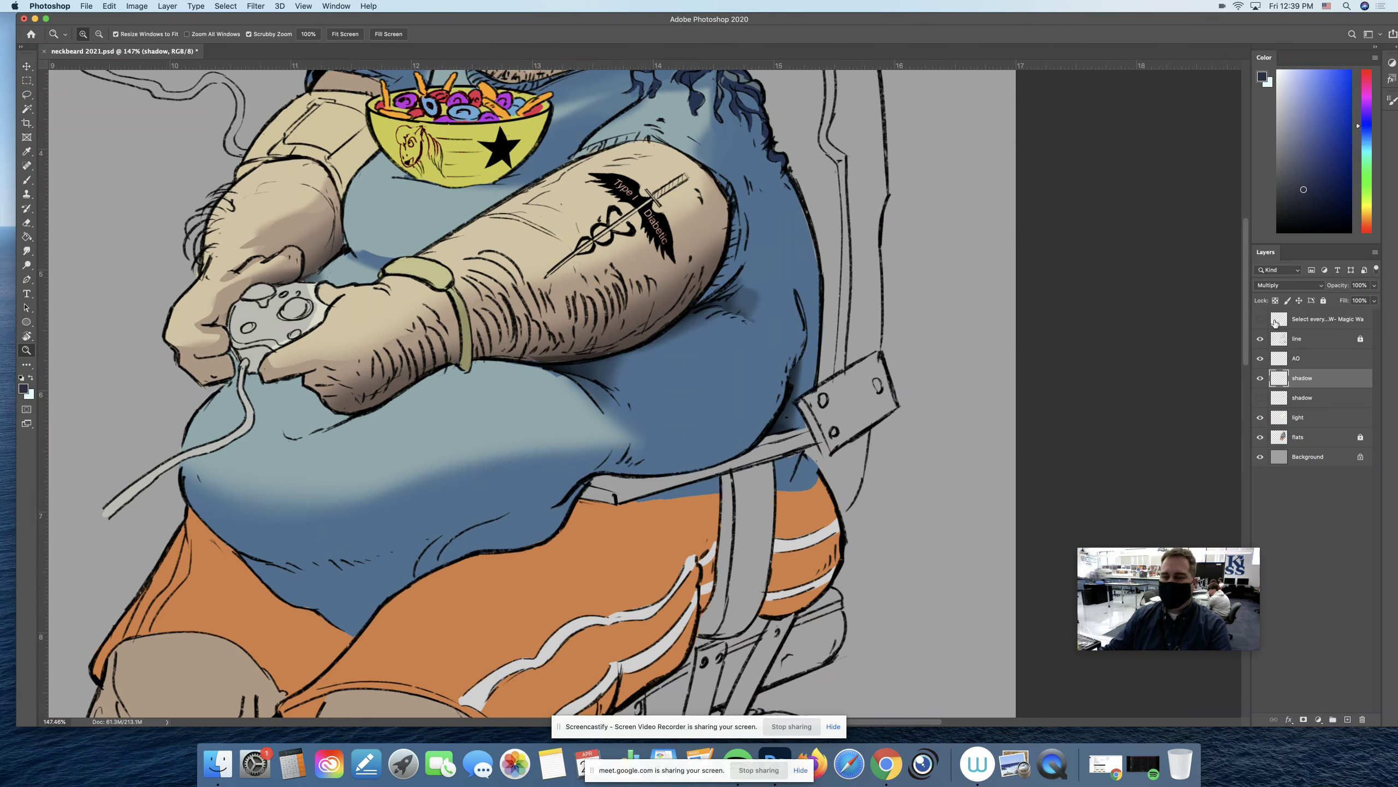
click(1260, 340)
click(1261, 340)
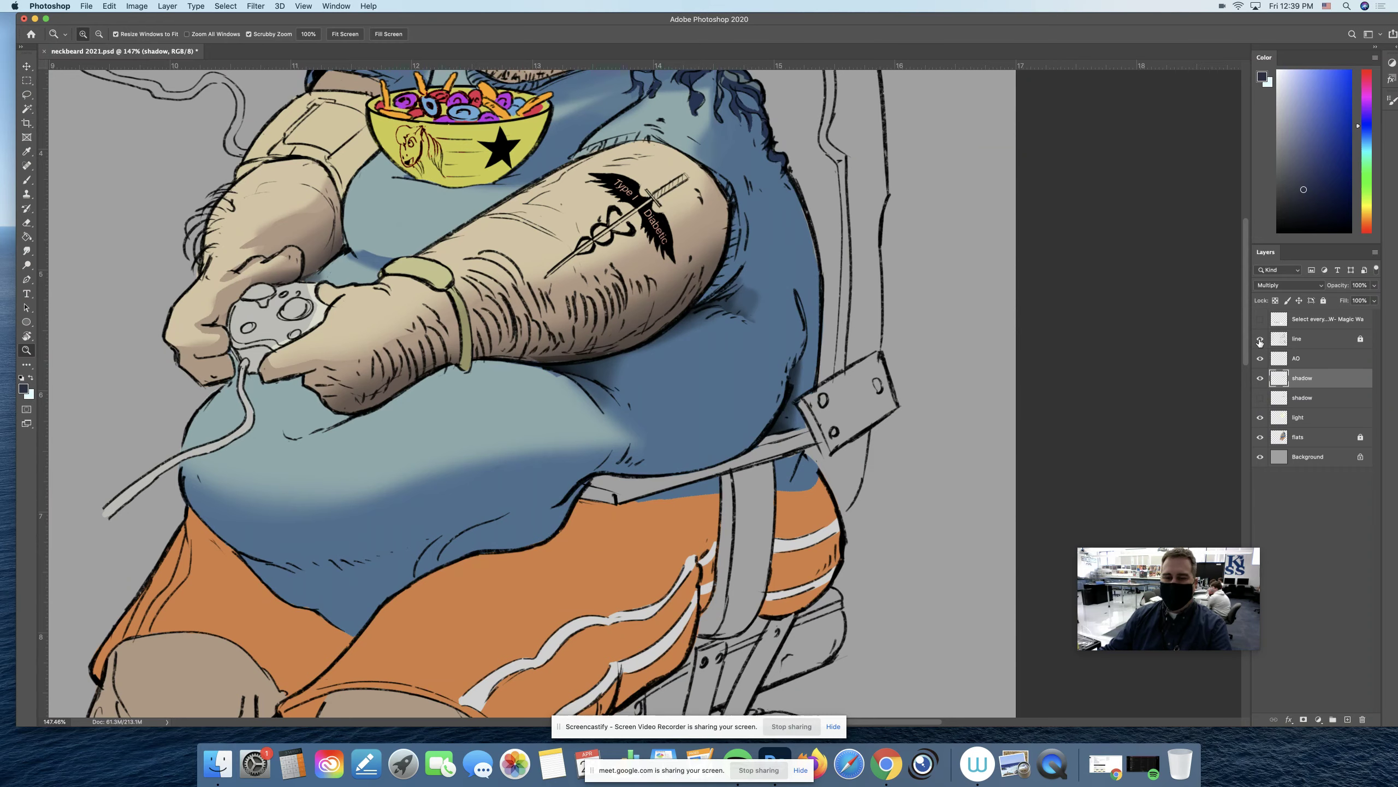
click(1260, 361)
click(1260, 361)
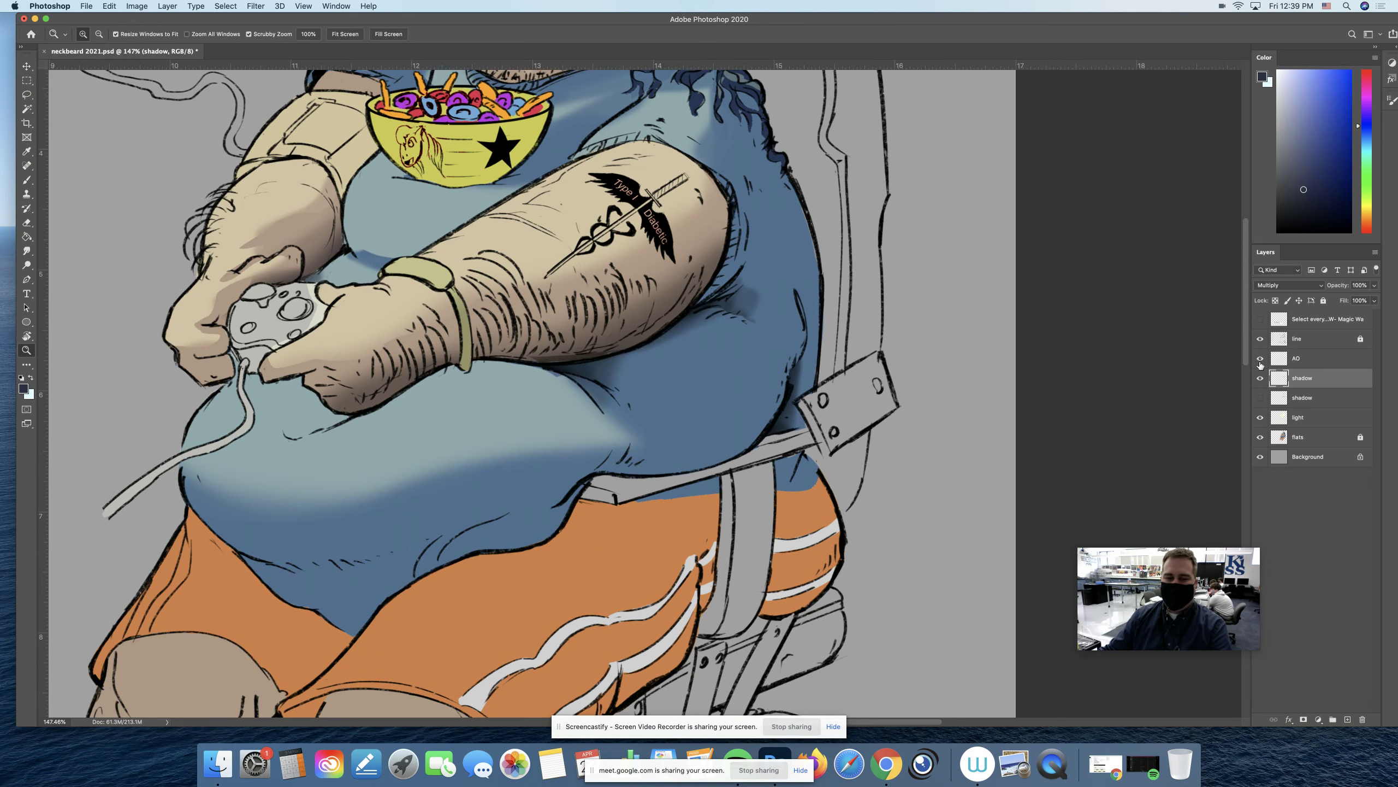
click(1260, 361)
click(1260, 362)
Step: Show the lower shadow layer, hide the upper one, and toggle the AO layer to compare the shading on the full figure
drag(906, 361, 873, 365)
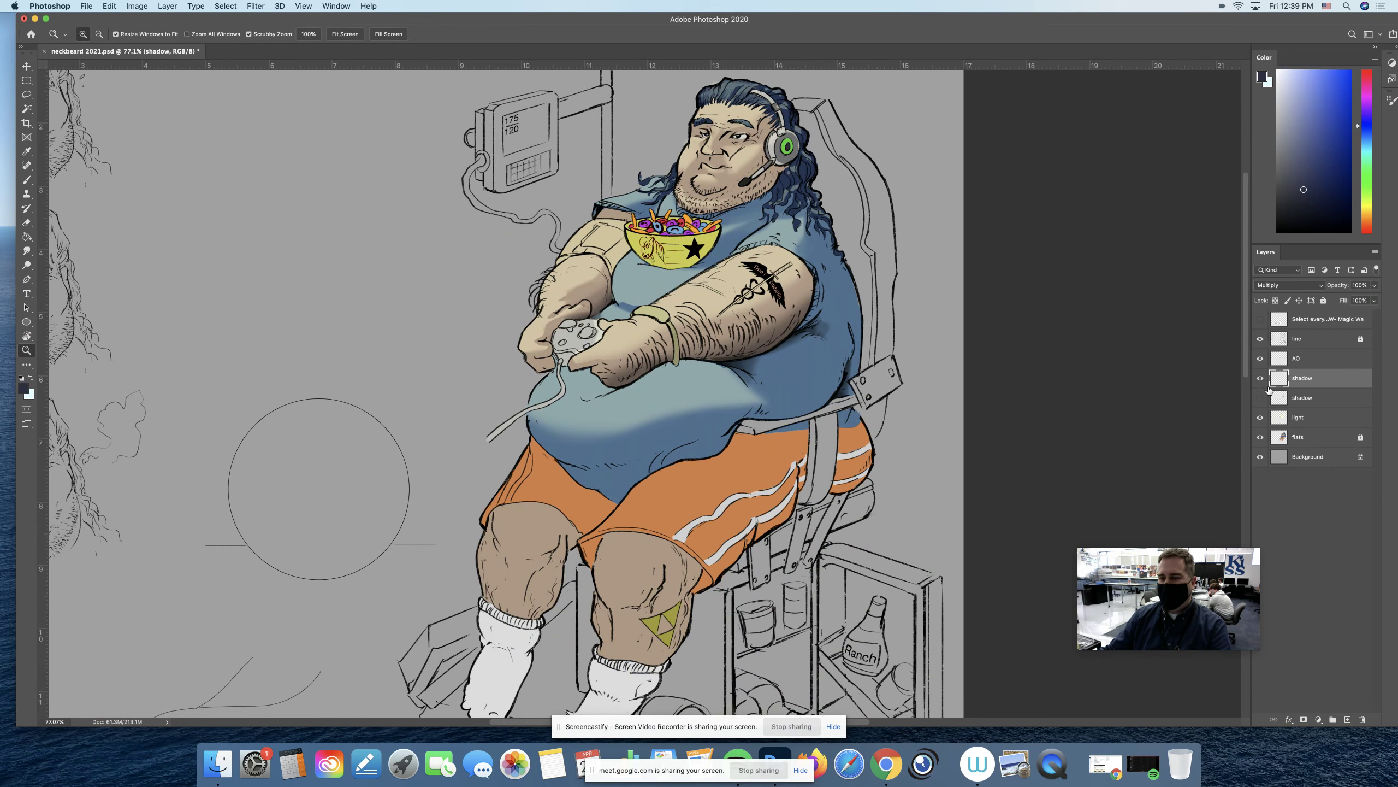
click(1261, 398)
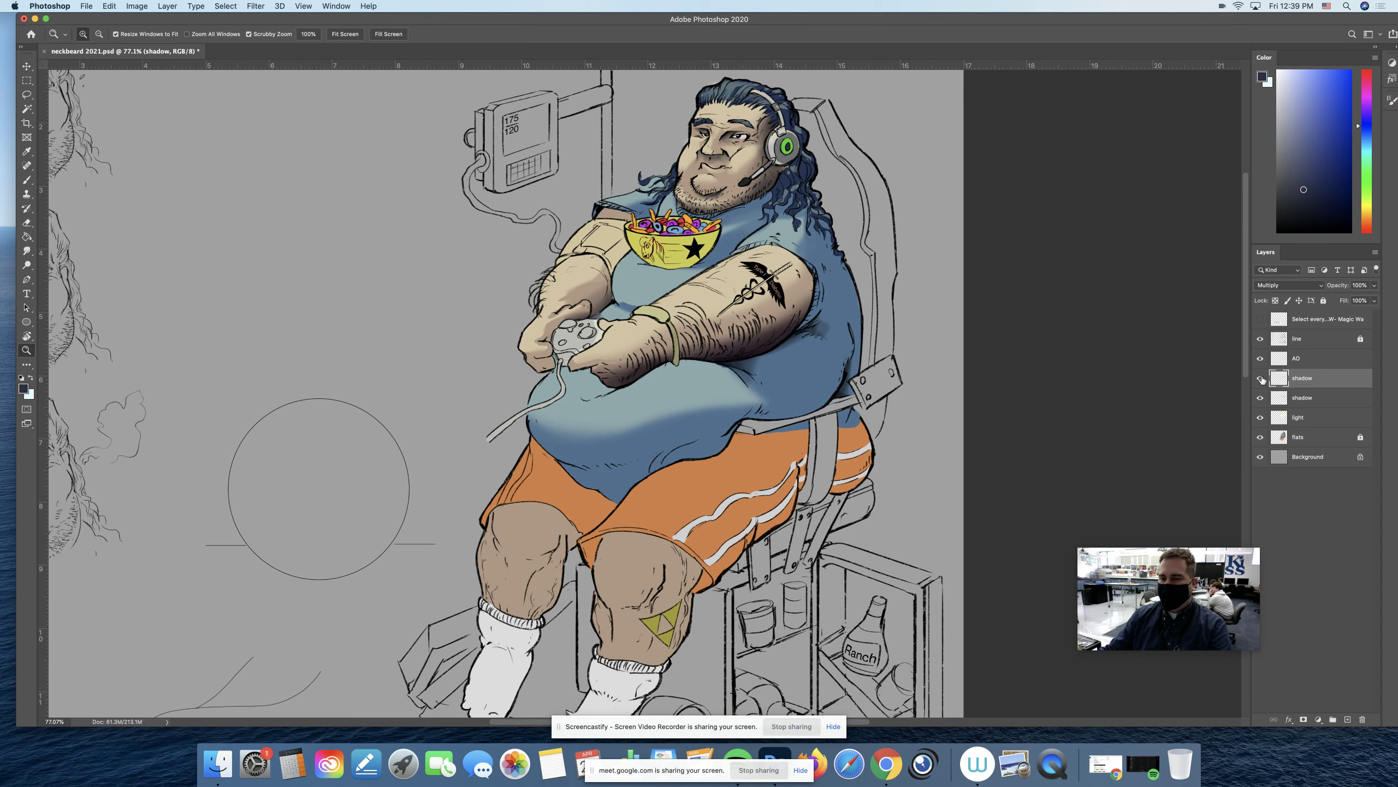
click(1261, 378)
click(1260, 378)
click(1261, 378)
click(1261, 363)
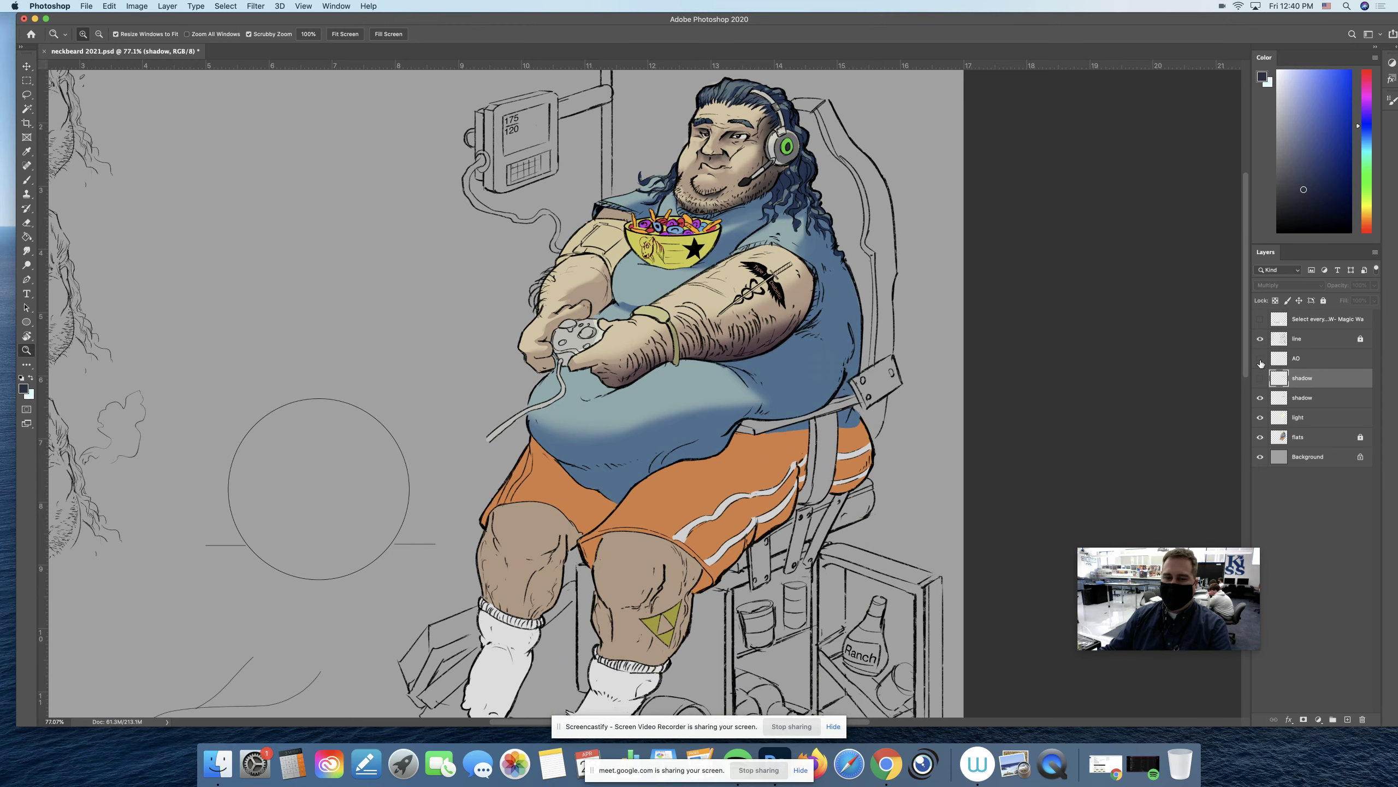
click(1260, 359)
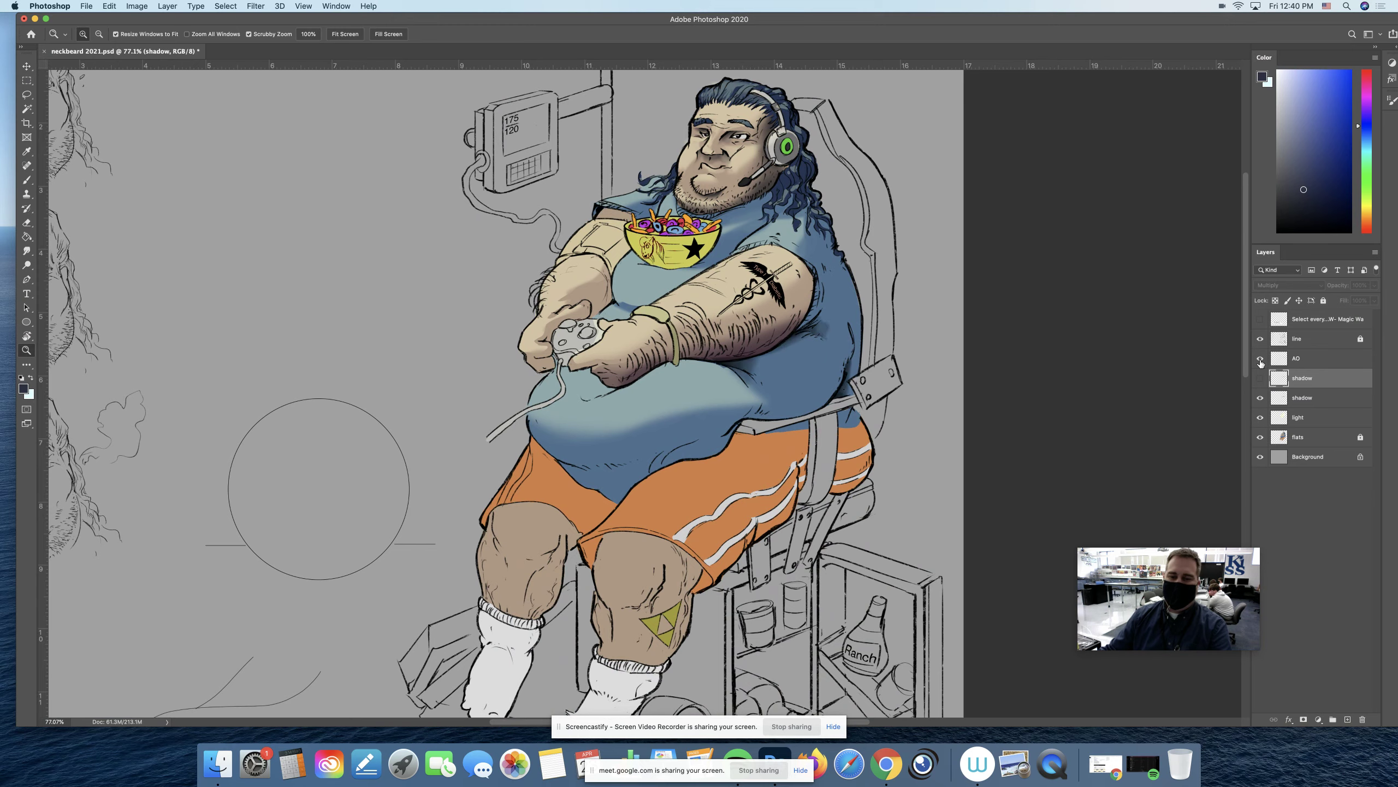
click(1261, 362)
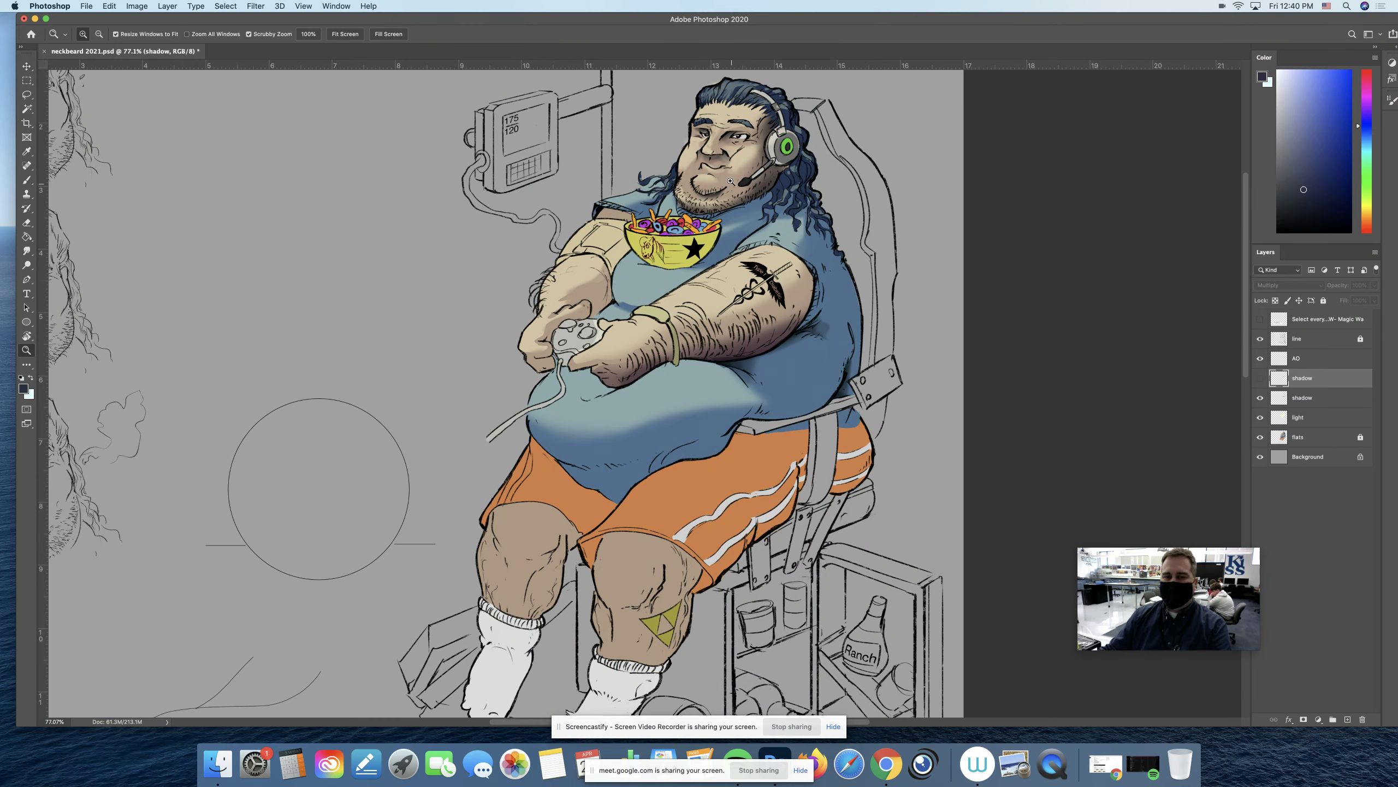
Step: Alternate between the upper and lower shadow layers to compare their shading on the character's upper body
drag(871, 318, 1018, 275)
drag(1096, 242, 1117, 401)
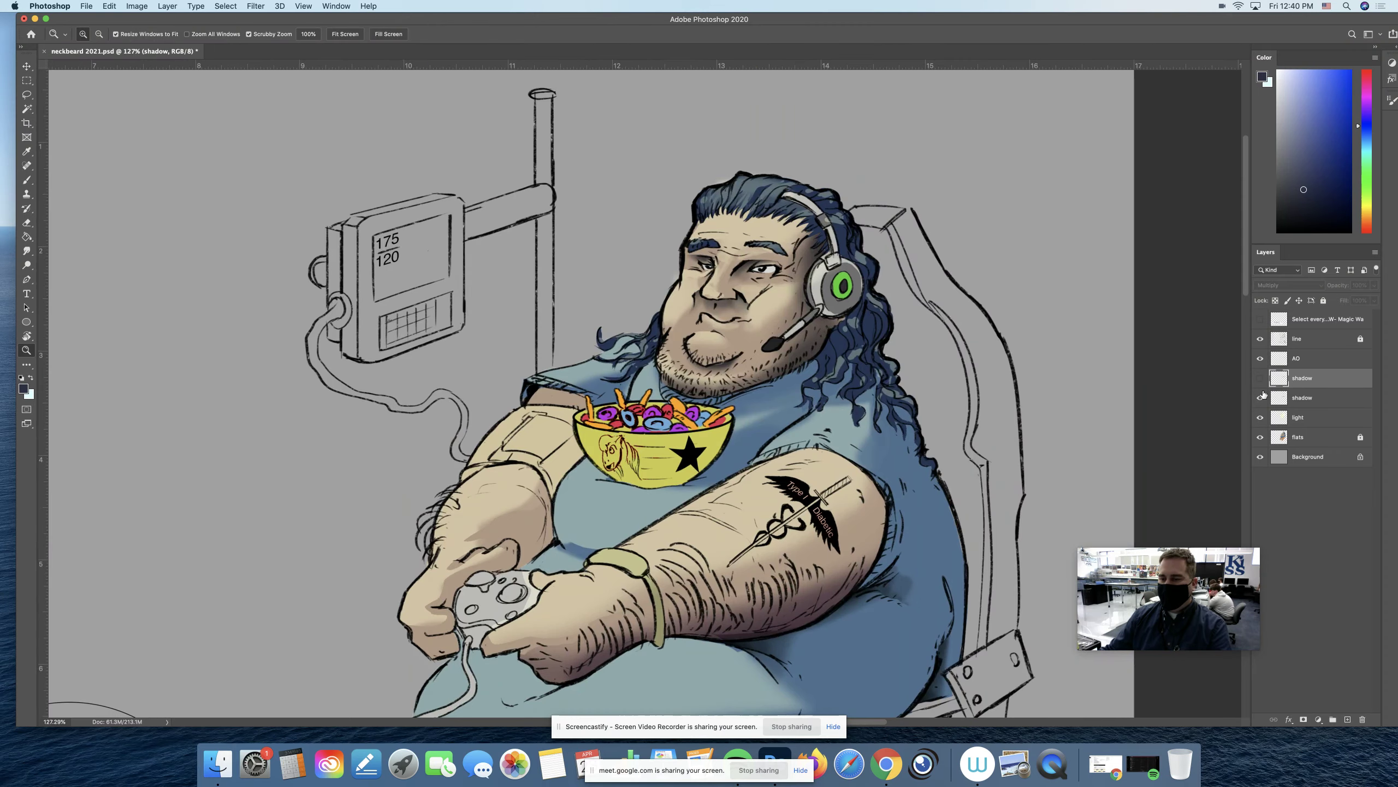
click(1260, 379)
click(1261, 379)
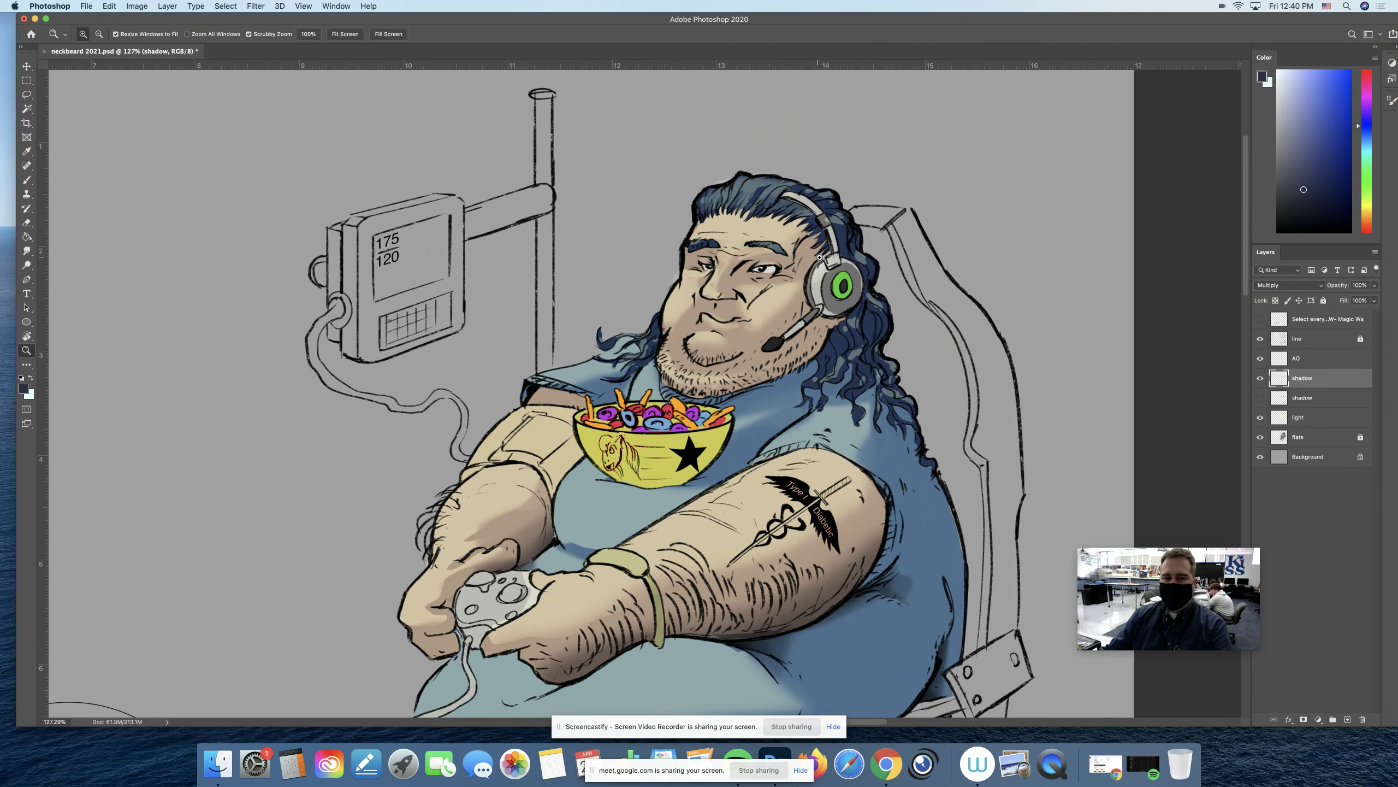
click(1261, 379)
click(1261, 398)
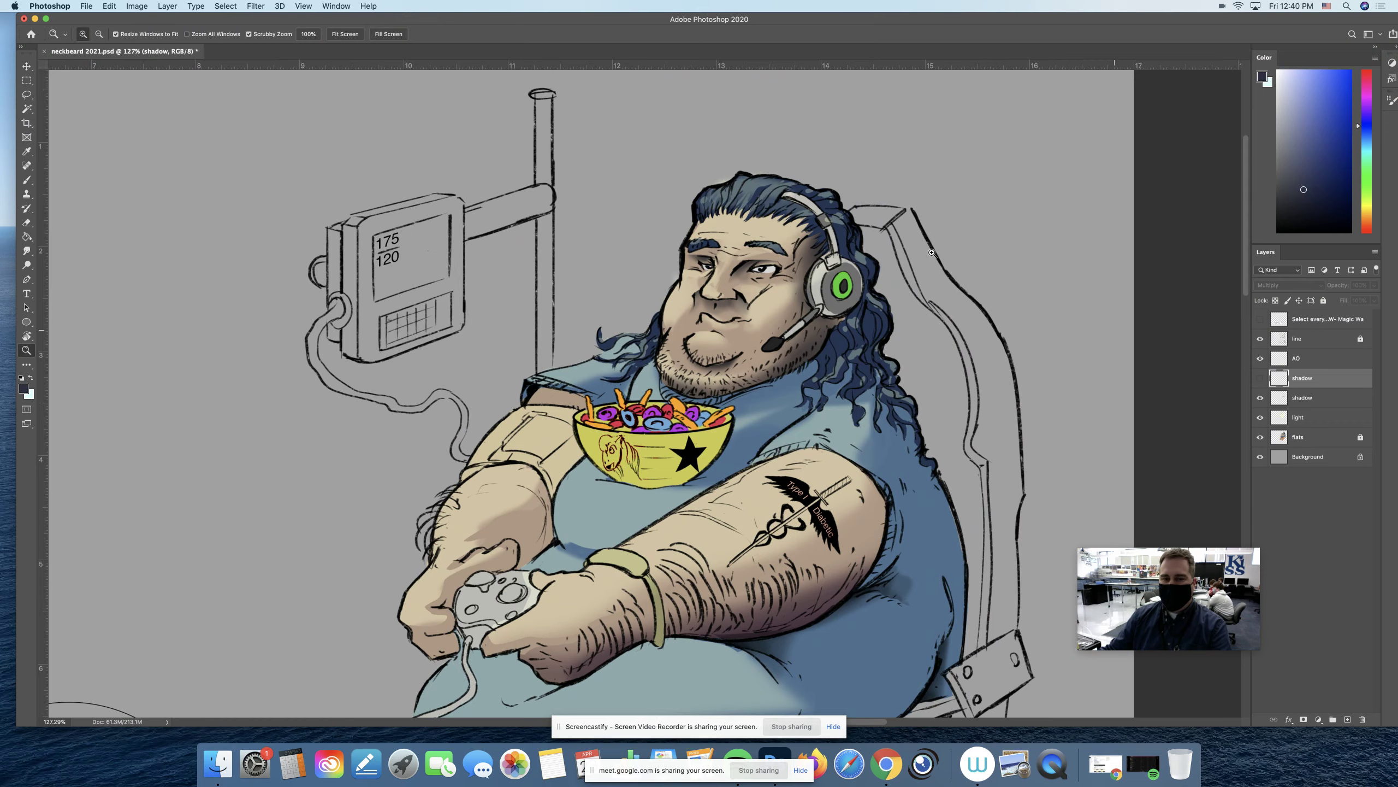
Step: Review the shading on the face, then hide both shadow layers and leave the AO layer visible
drag(773, 251, 810, 262)
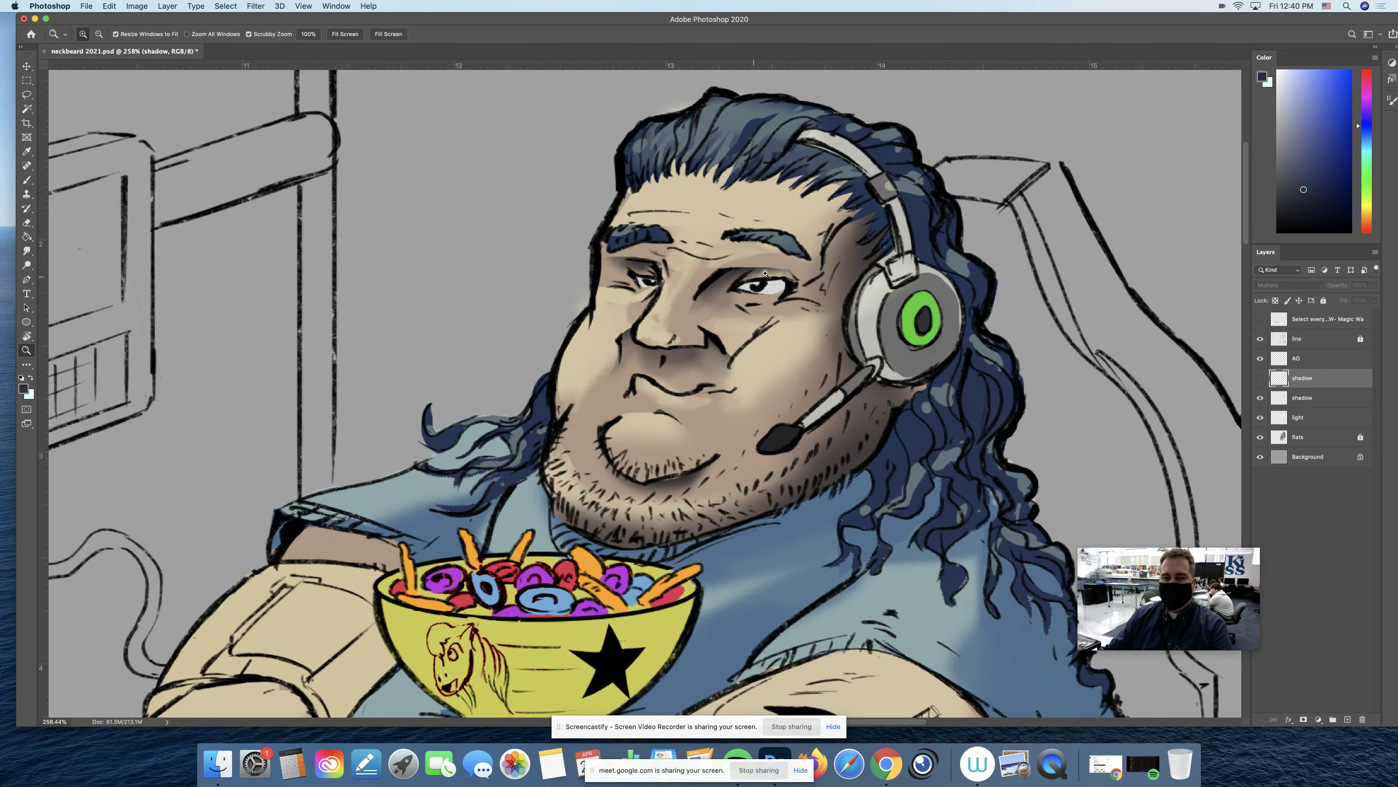
drag(756, 291, 746, 294)
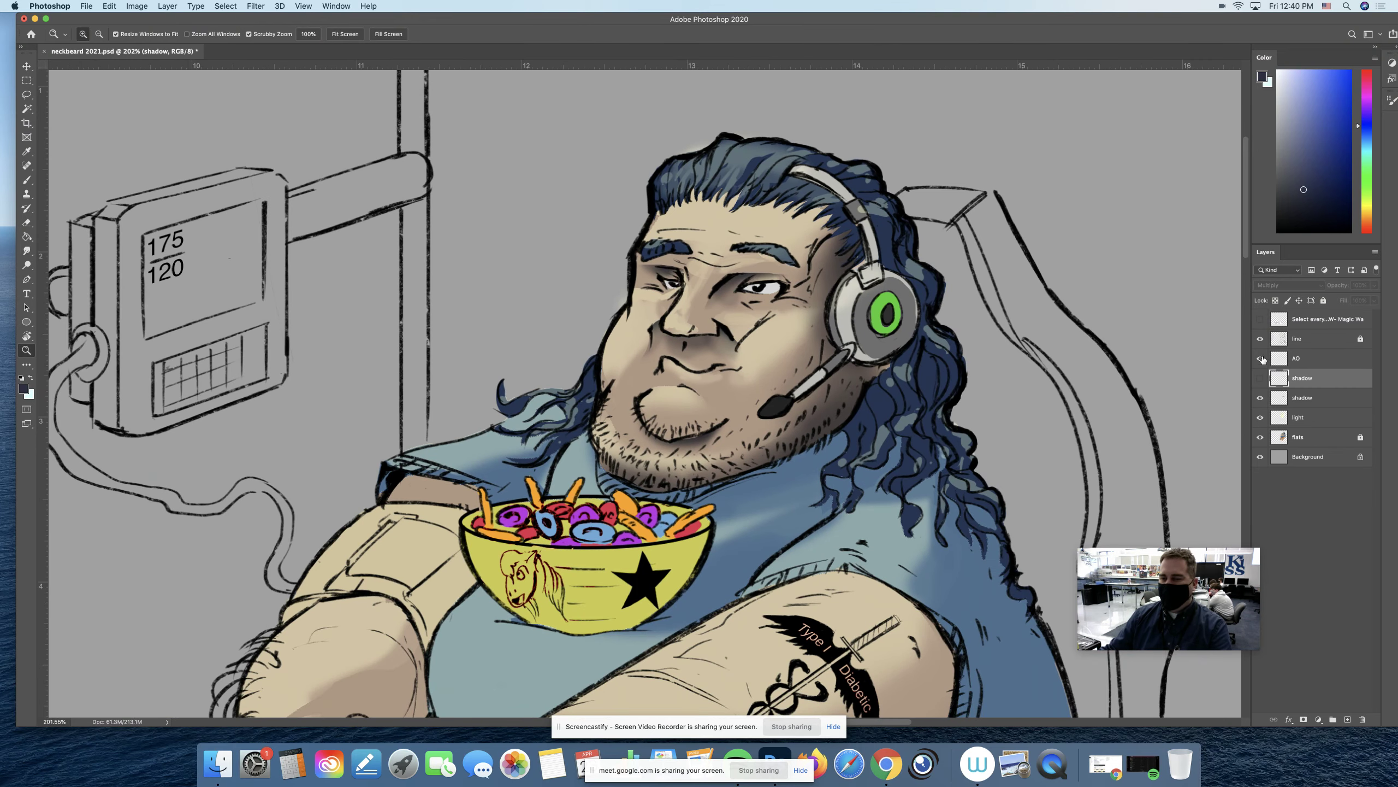
click(1260, 377)
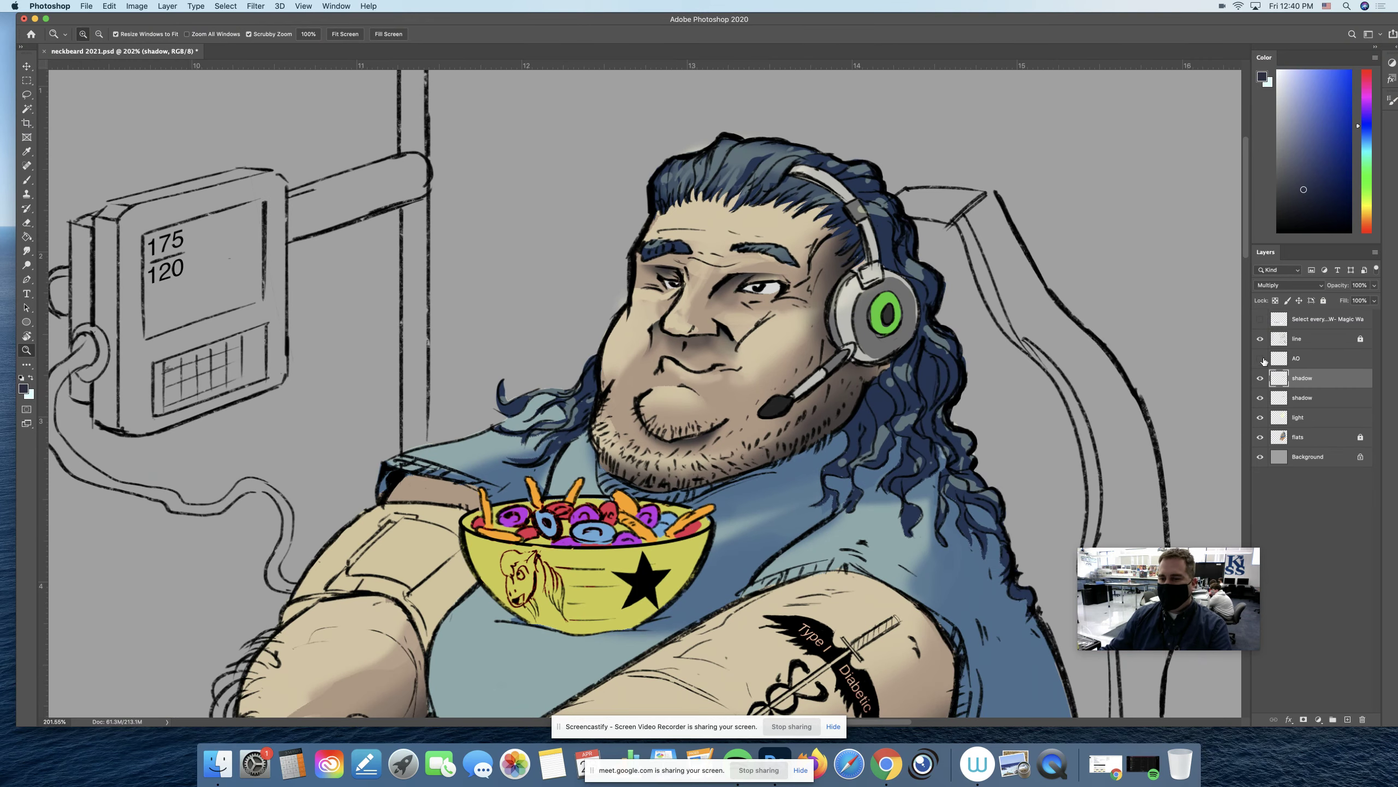
click(1260, 358)
click(1261, 378)
click(1261, 397)
Step: Create a new layer directly above the existing AO layer and name it AO
click(1299, 359)
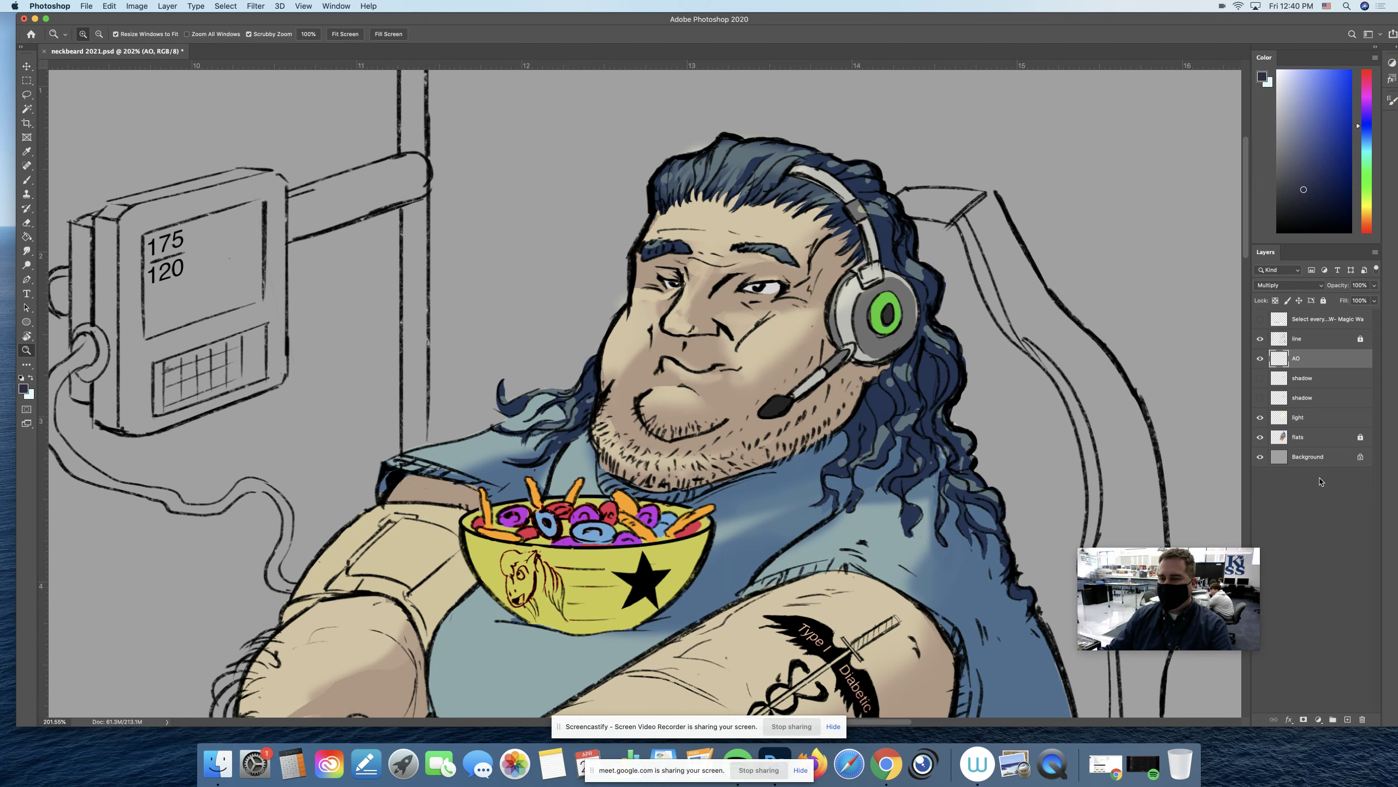
click(1360, 719)
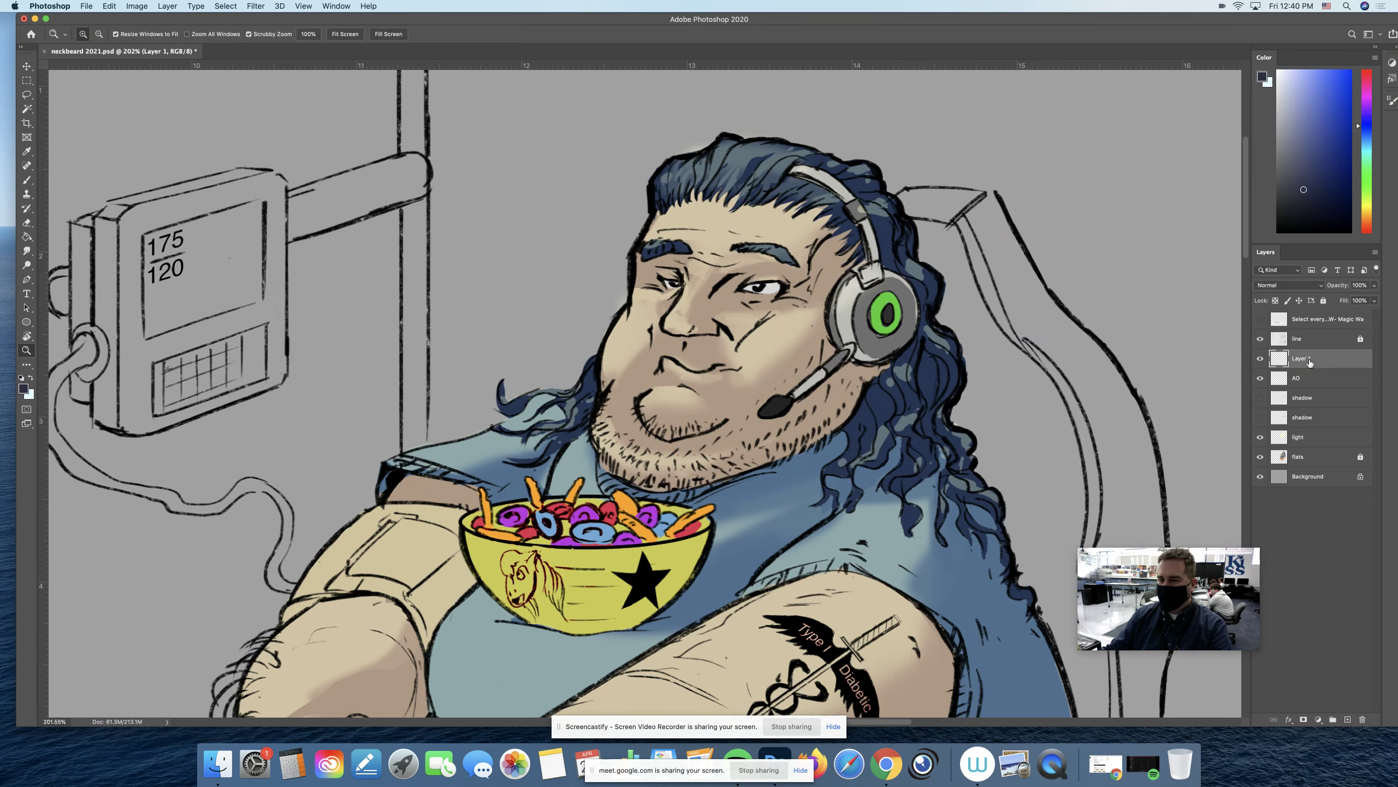
double_click(1301, 357)
text(AO)
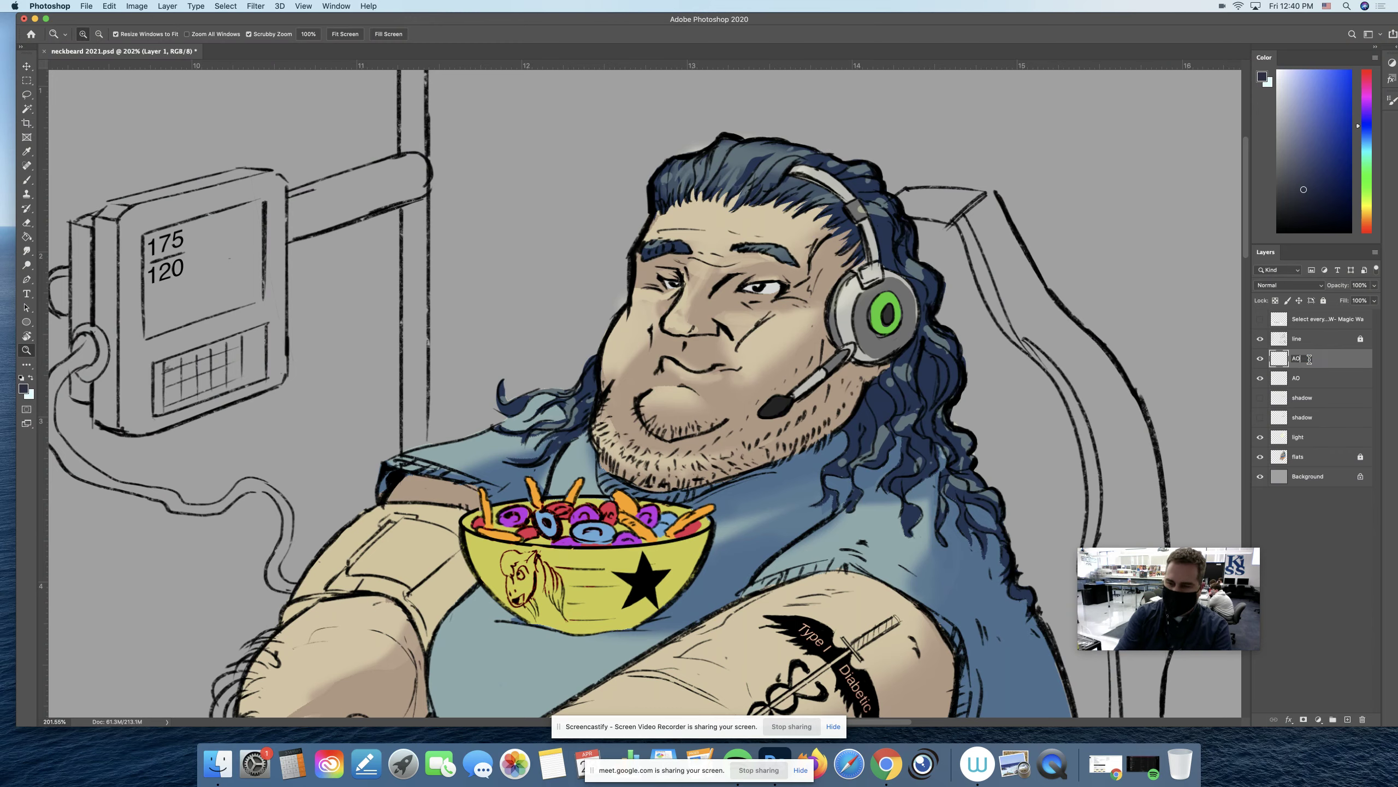
click(1319, 378)
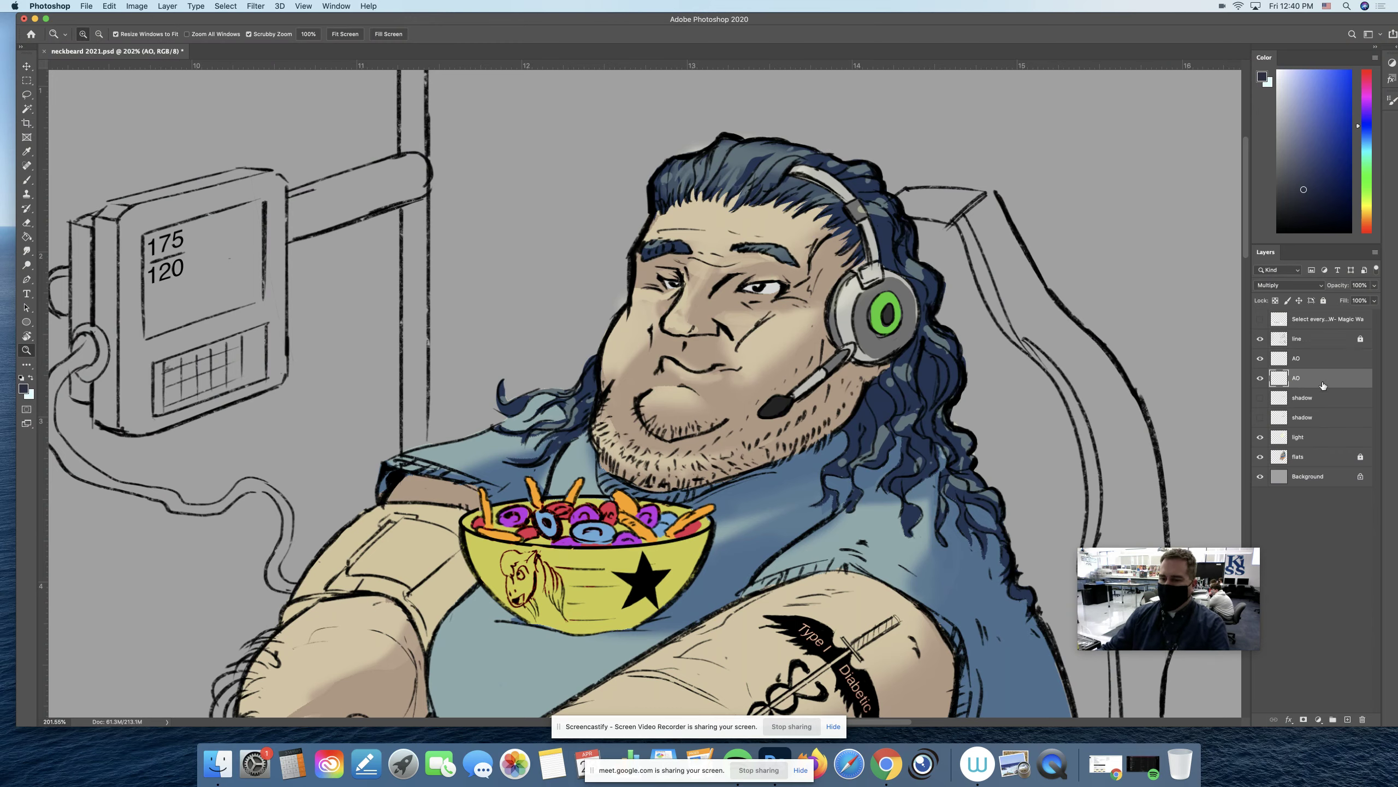
Step: Lock the light layer completely and make the lower AO layer active
click(1304, 437)
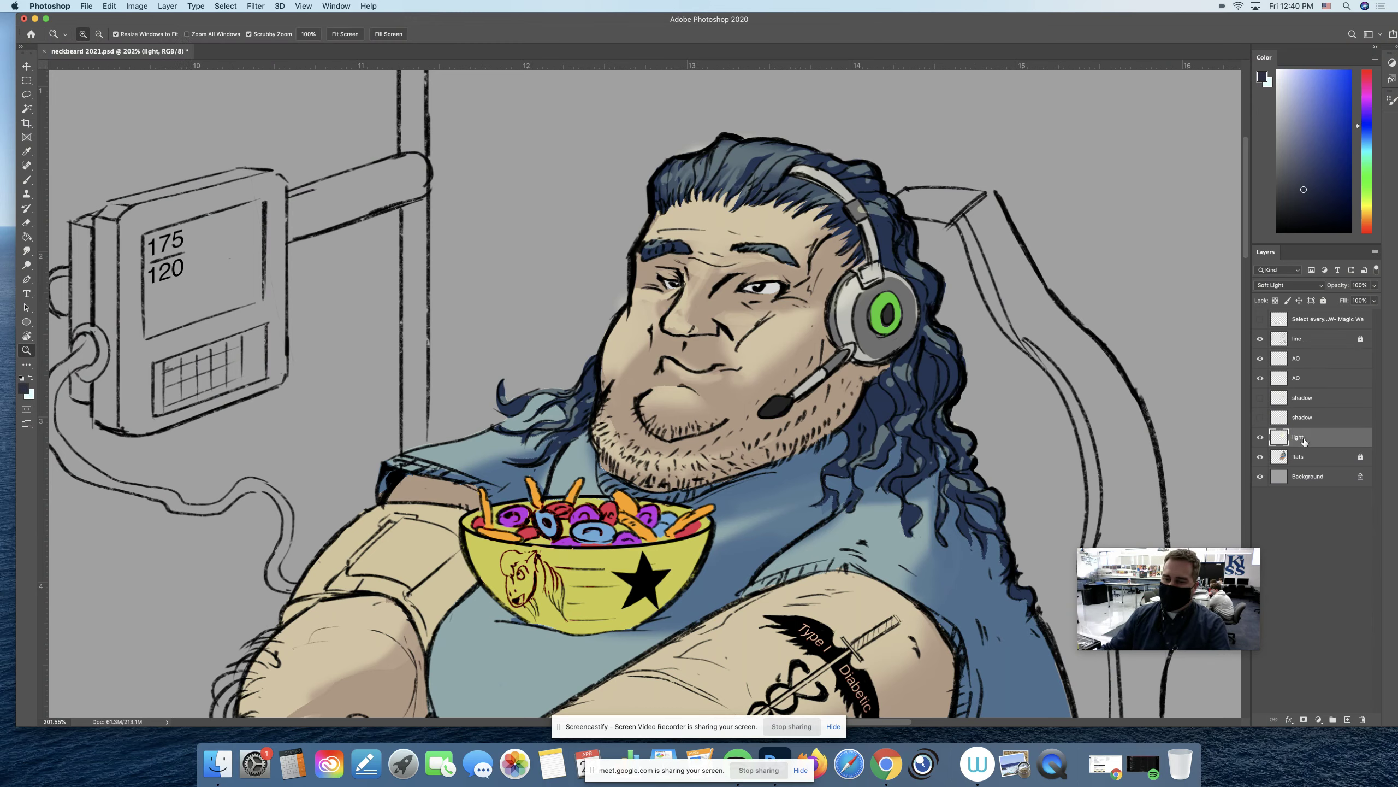
click(1324, 301)
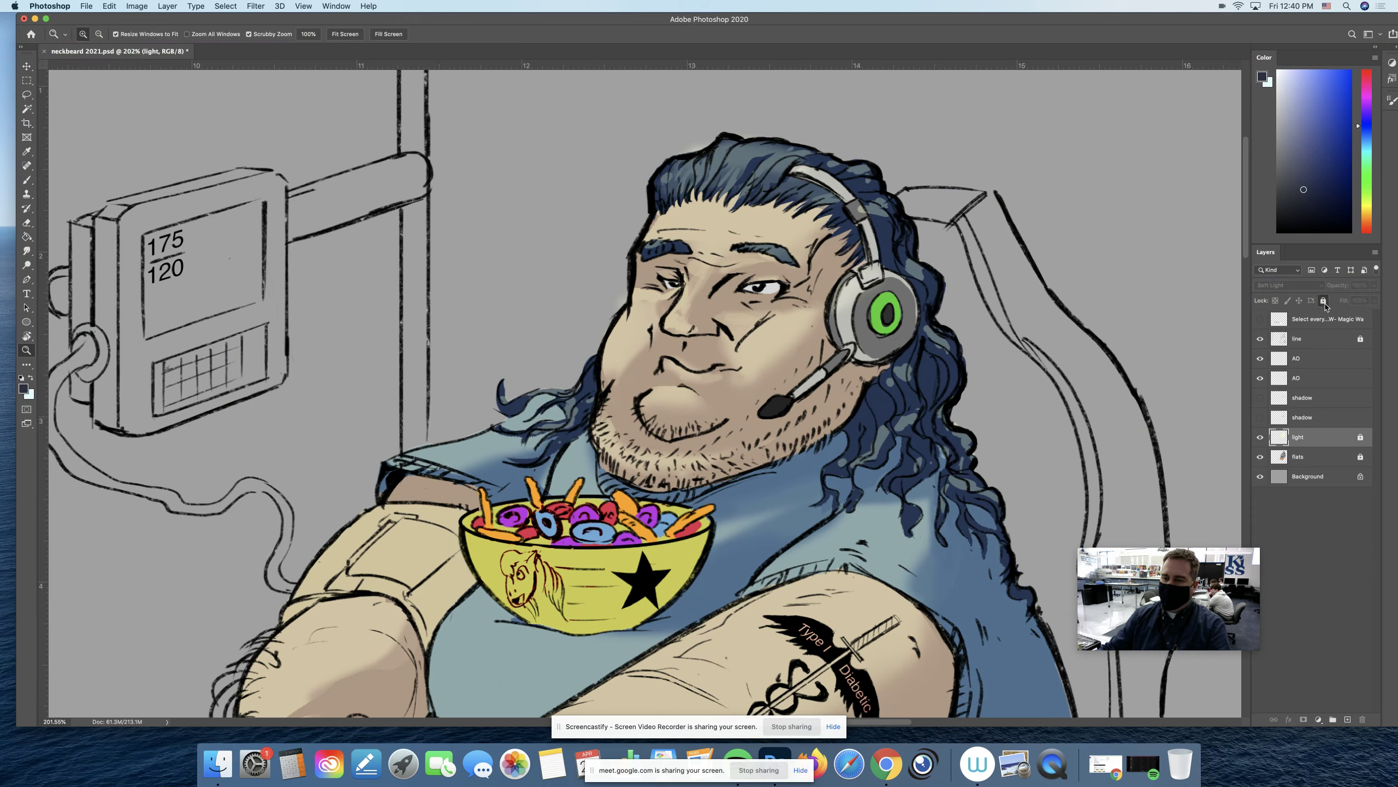
click(1309, 380)
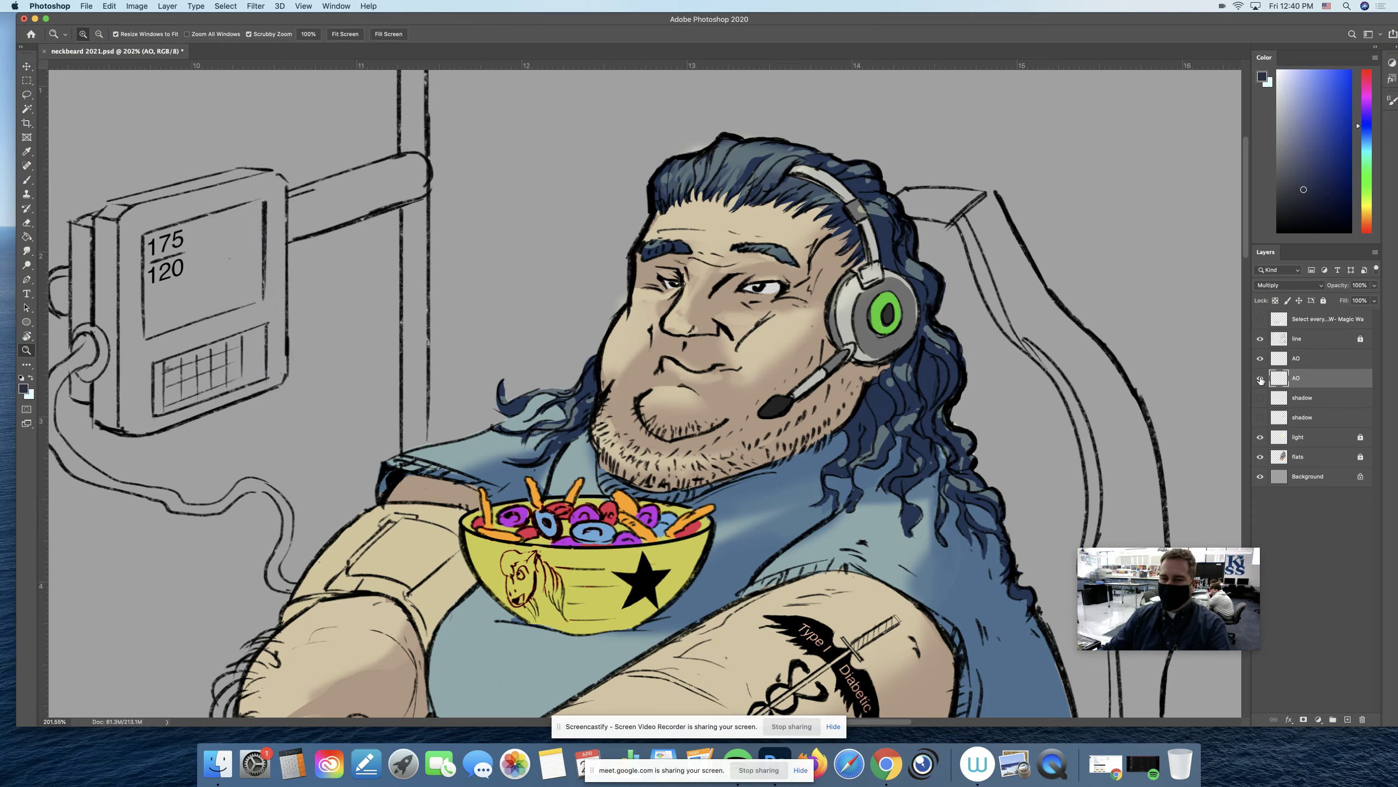
Step: Compare the full figure's shading with each of the two AO layers shown and hidden
click(1261, 359)
drag(1089, 396, 1029, 397)
drag(1031, 395, 942, 307)
click(1260, 358)
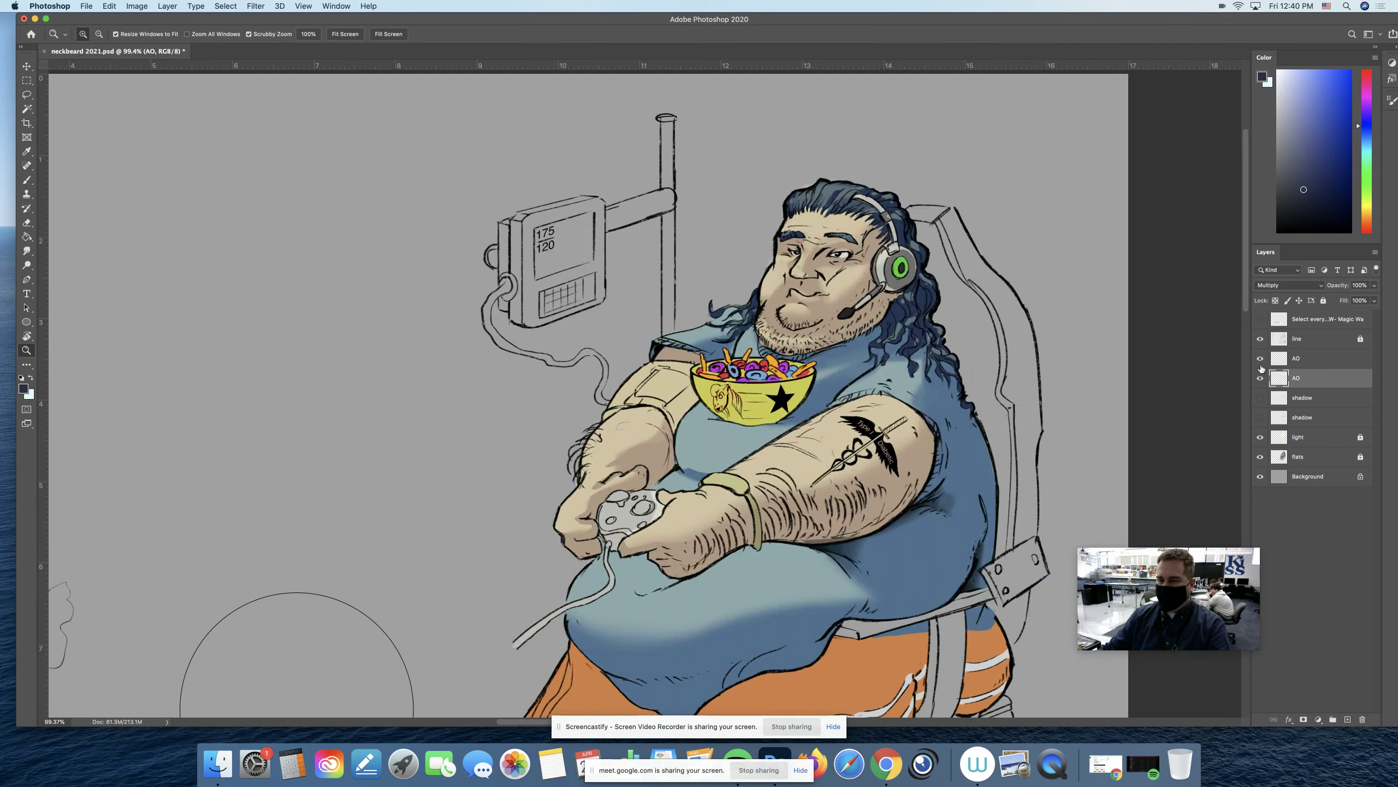
click(1260, 358)
click(1259, 379)
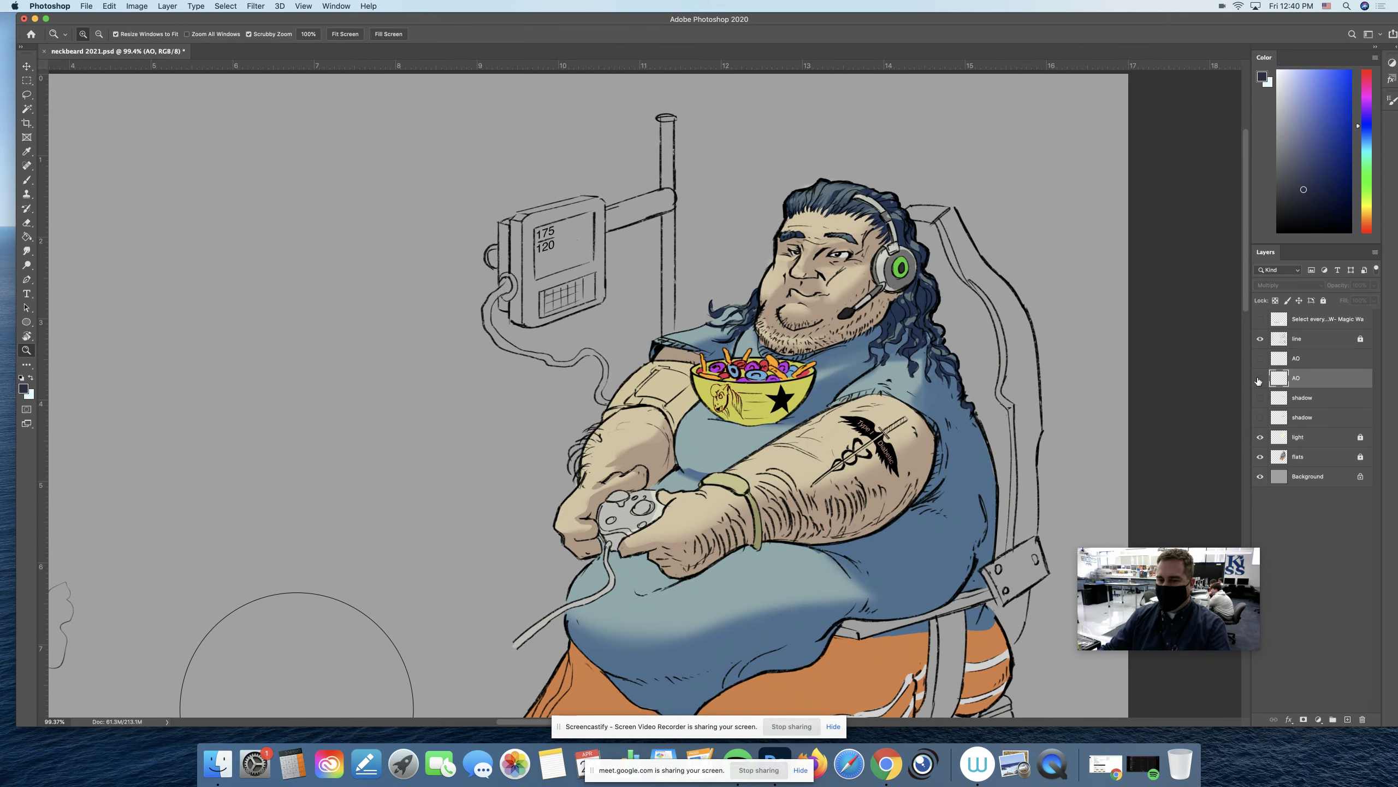
click(1260, 378)
click(1260, 379)
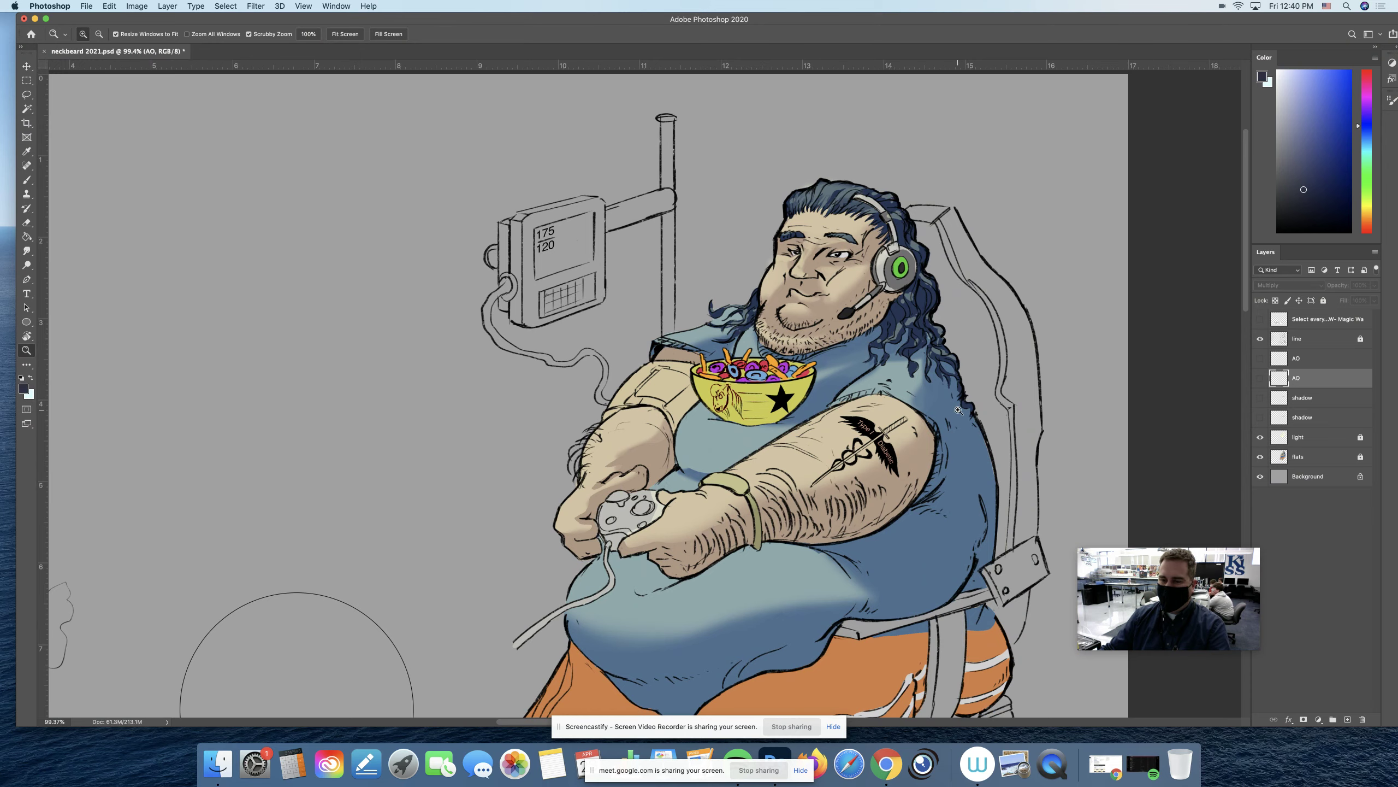
Step: Go through the layer stack from flats up to line, show the upper AO layer and delete the lower AO layer
click(1277, 459)
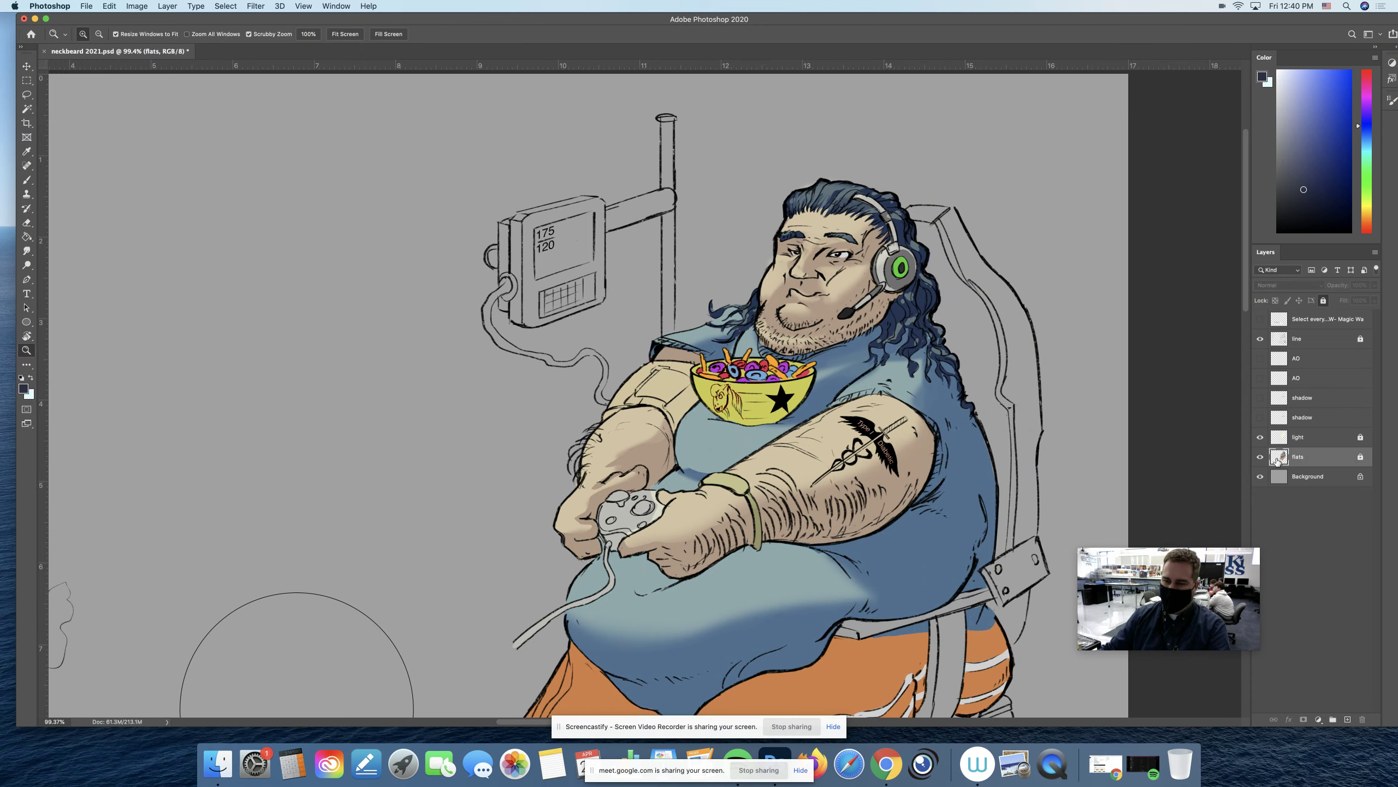
click(1301, 438)
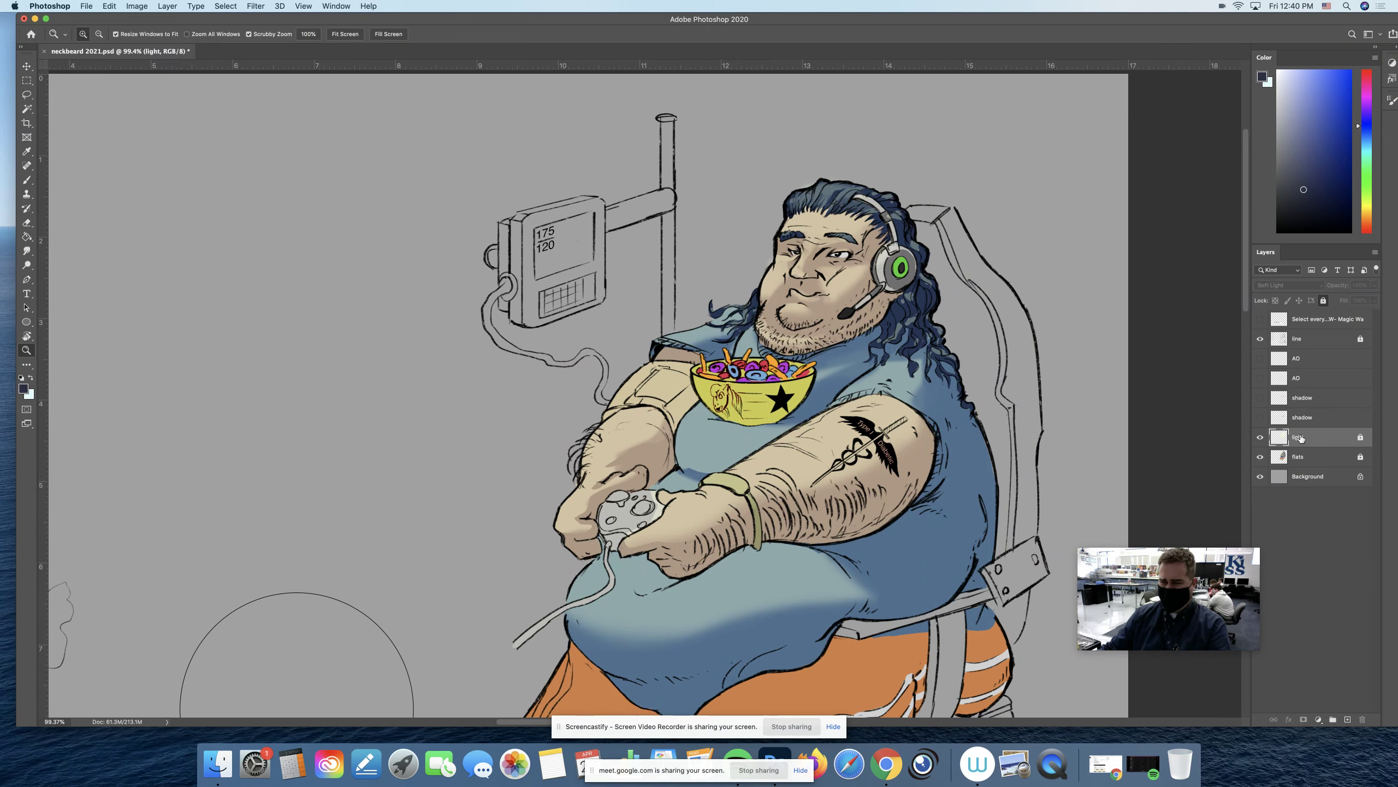
click(1309, 419)
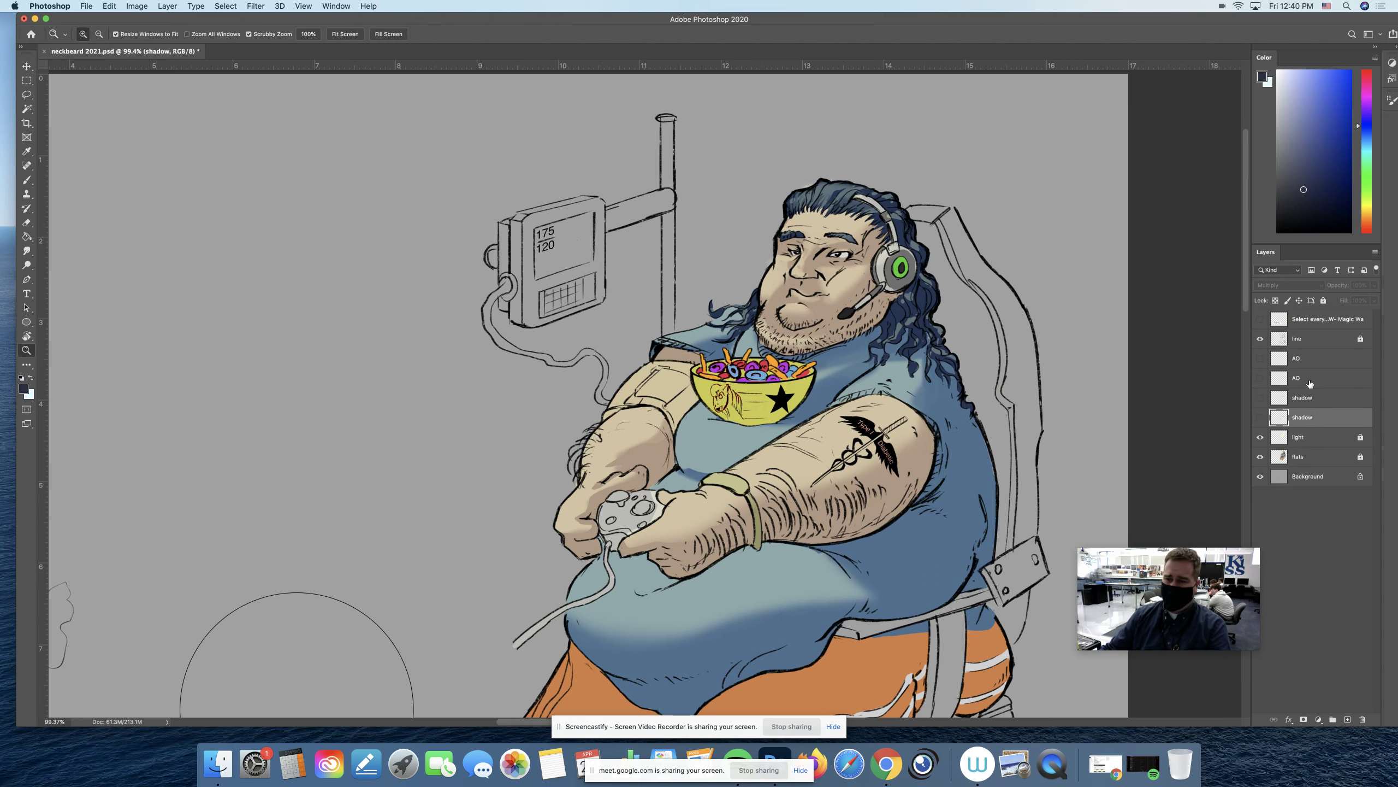
click(1310, 383)
click(1308, 340)
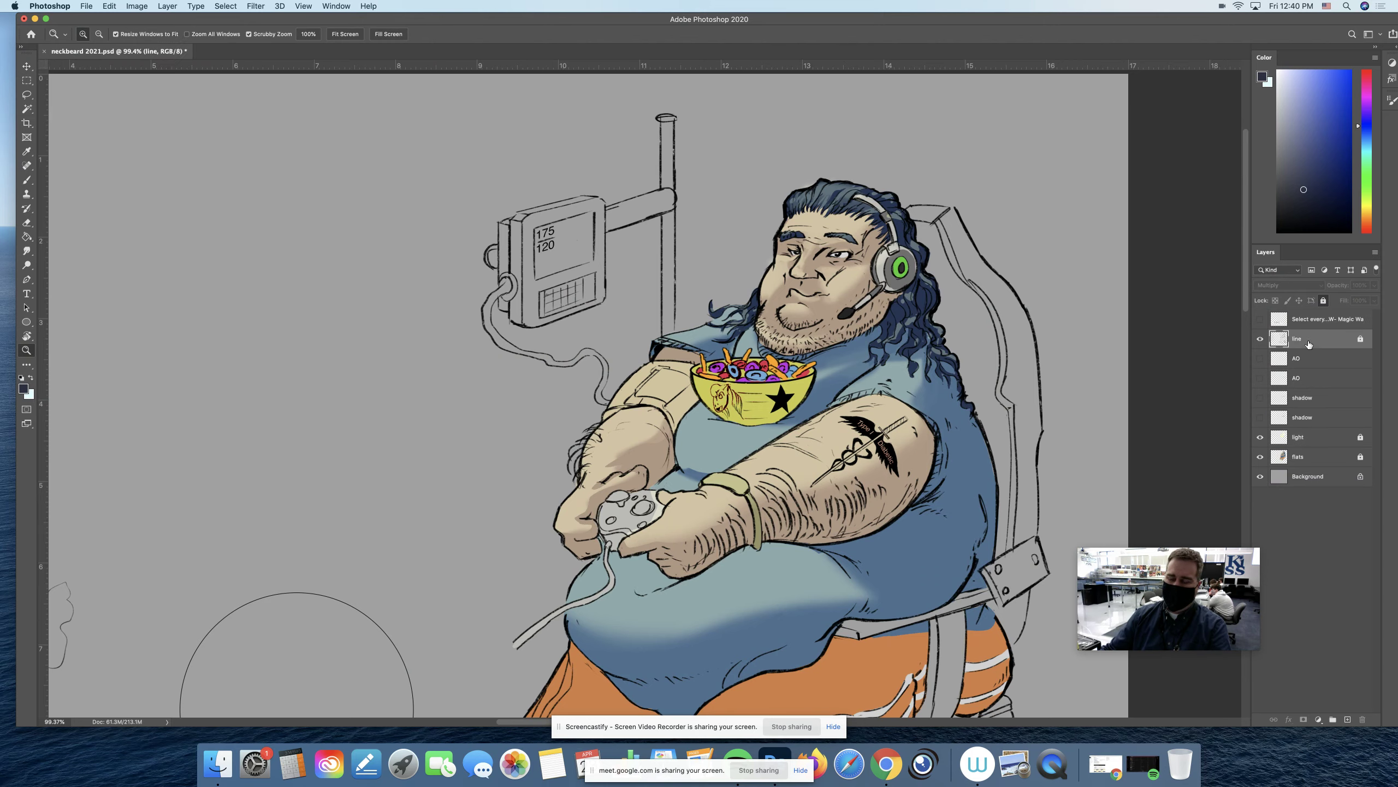
click(1307, 377)
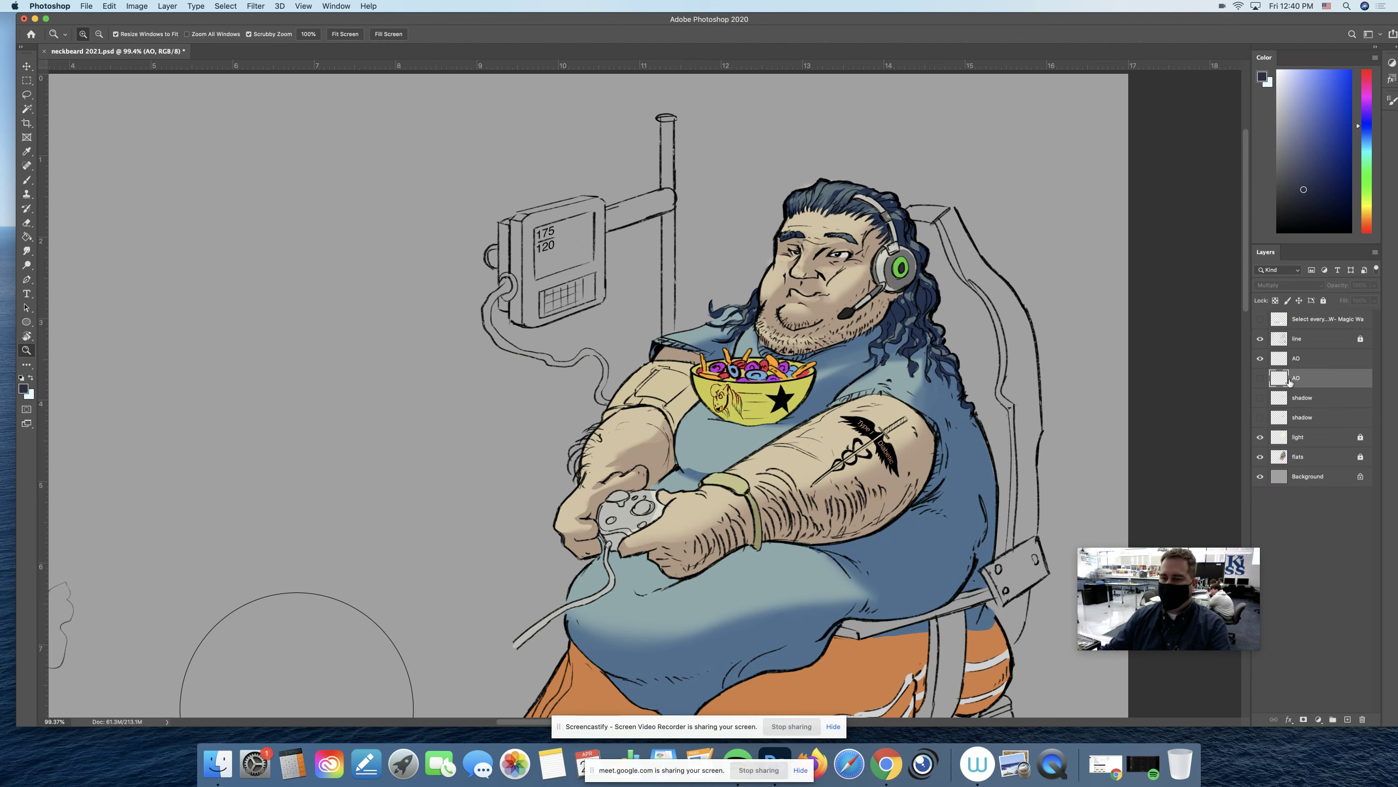
click(1362, 719)
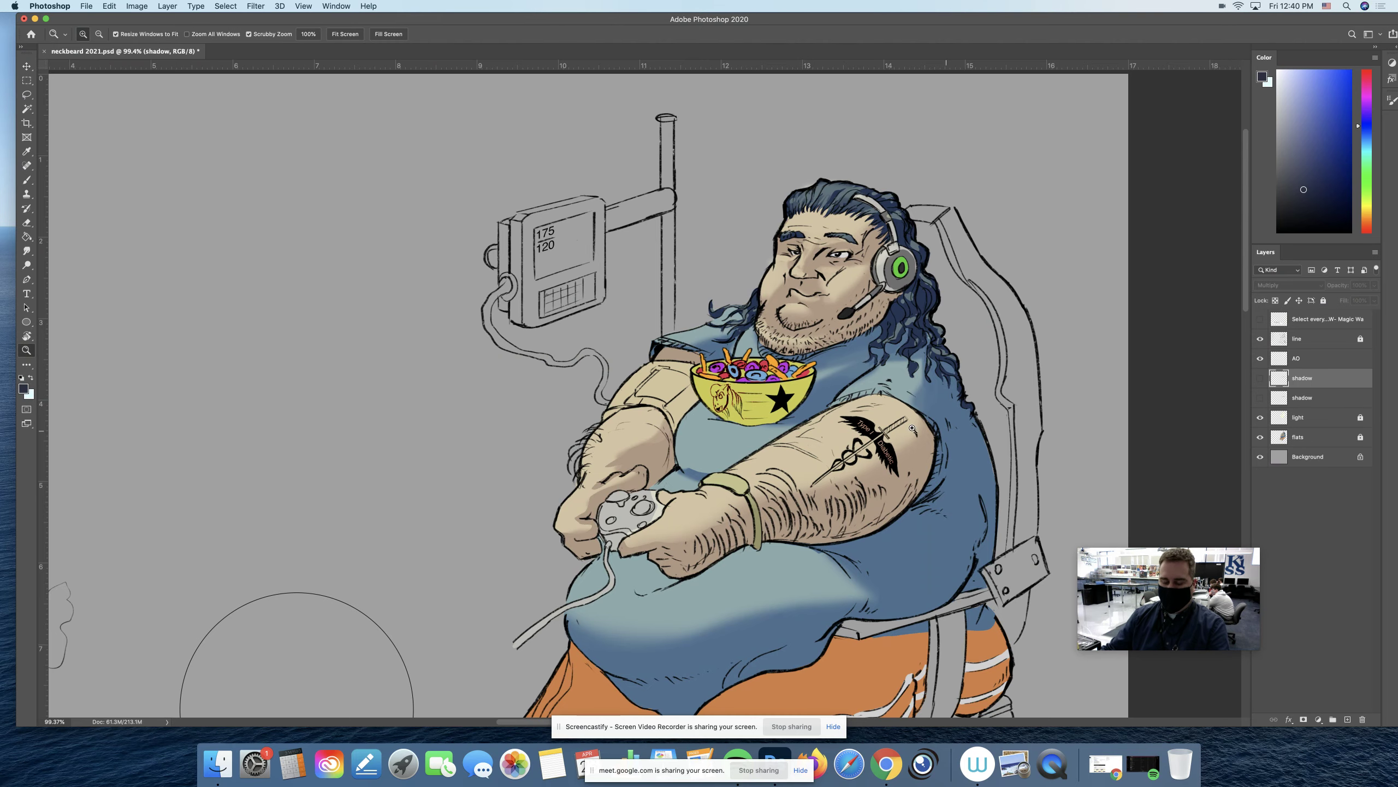
Step: Set the foreground colour to black and lasso the area between the nose bridge and the eye nearest the headset
mouse_move(836, 265)
mouse_down()
mouse_move(882, 275)
mouse_move(880, 333)
mouse_up()
key(l)
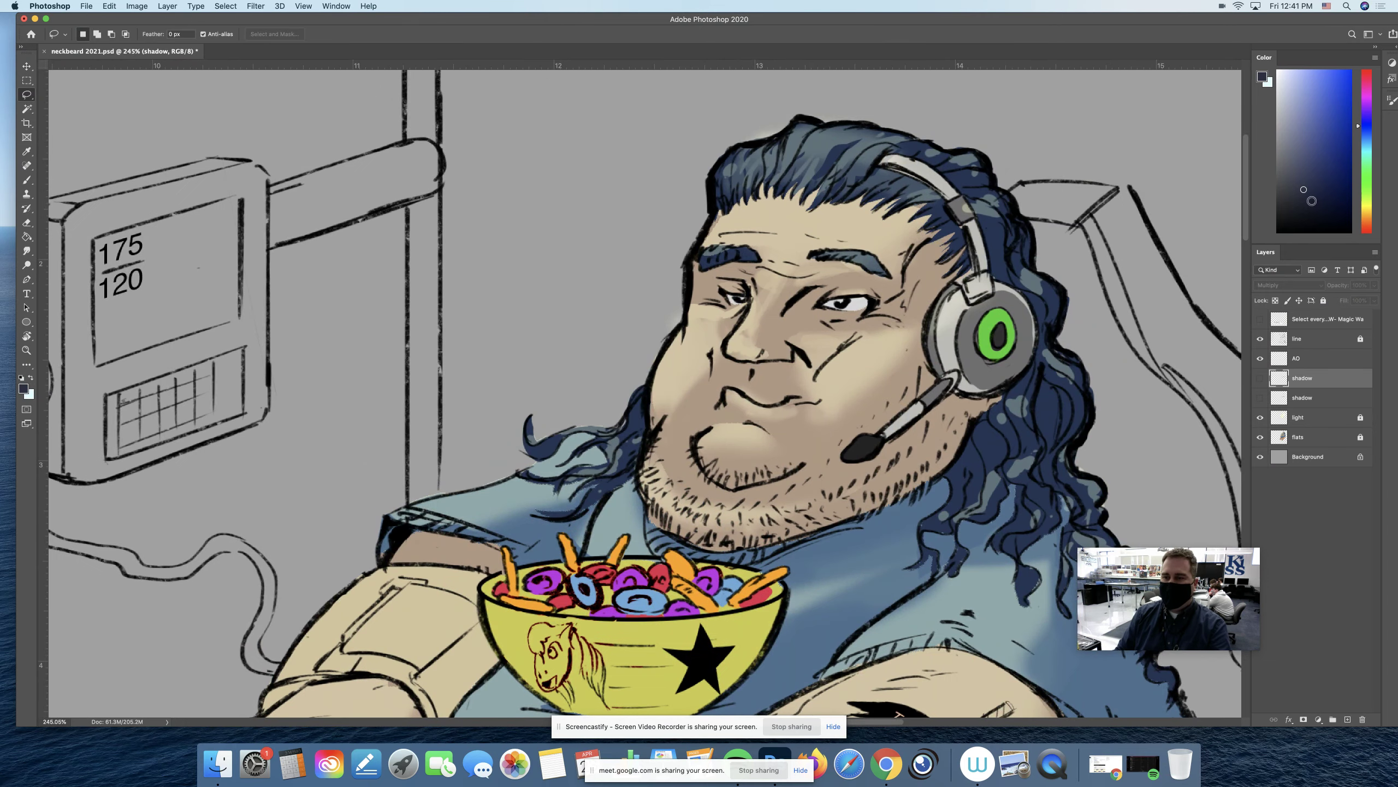
drag(1312, 201, 1295, 225)
mouse_move(793, 363)
mouse_down()
mouse_move(783, 259)
mouse_move(762, 218)
mouse_move(710, 215)
mouse_move(721, 349)
mouse_move(719, 277)
mouse_move(739, 257)
mouse_move(819, 263)
mouse_move(784, 286)
mouse_move(770, 258)
mouse_up()
scroll(719, 244, up, 5)
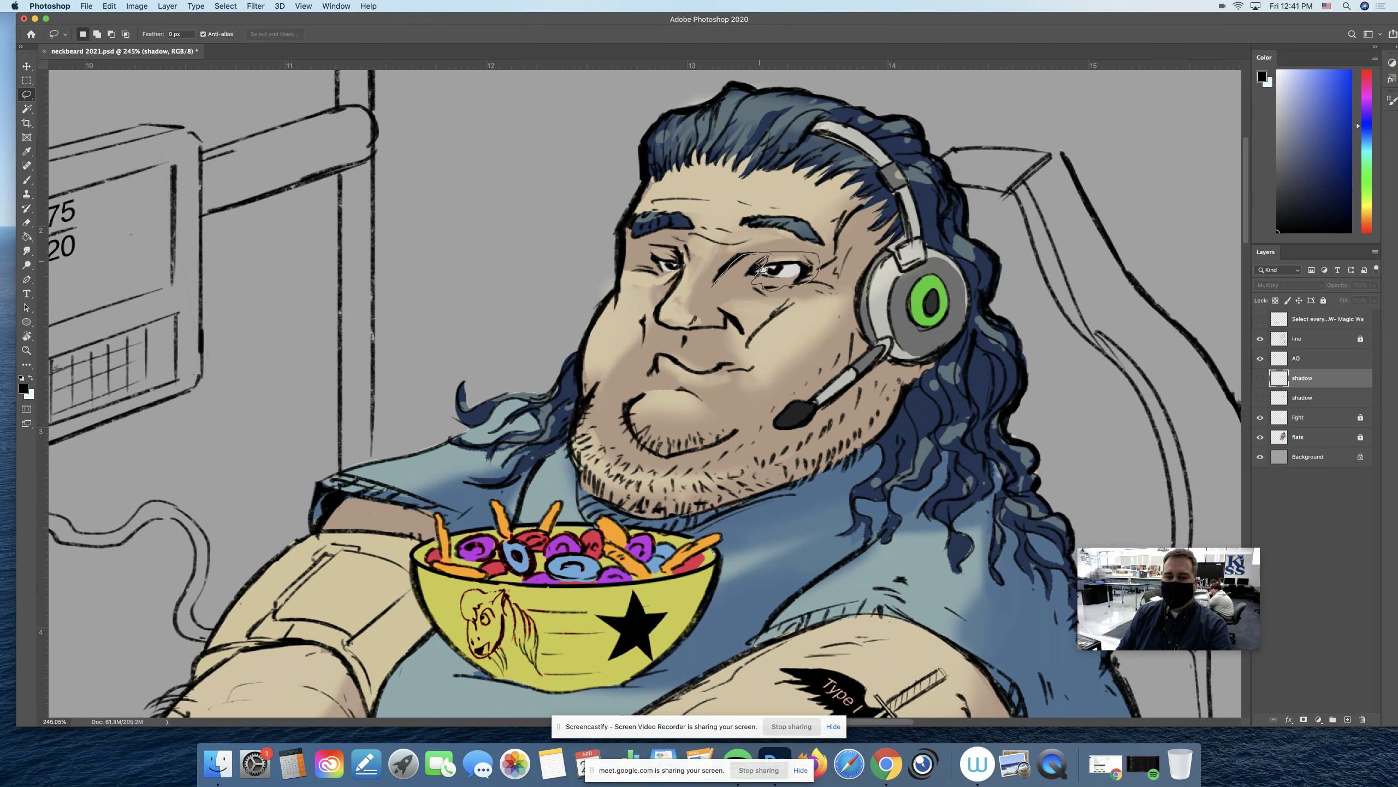
drag(754, 275, 671, 320)
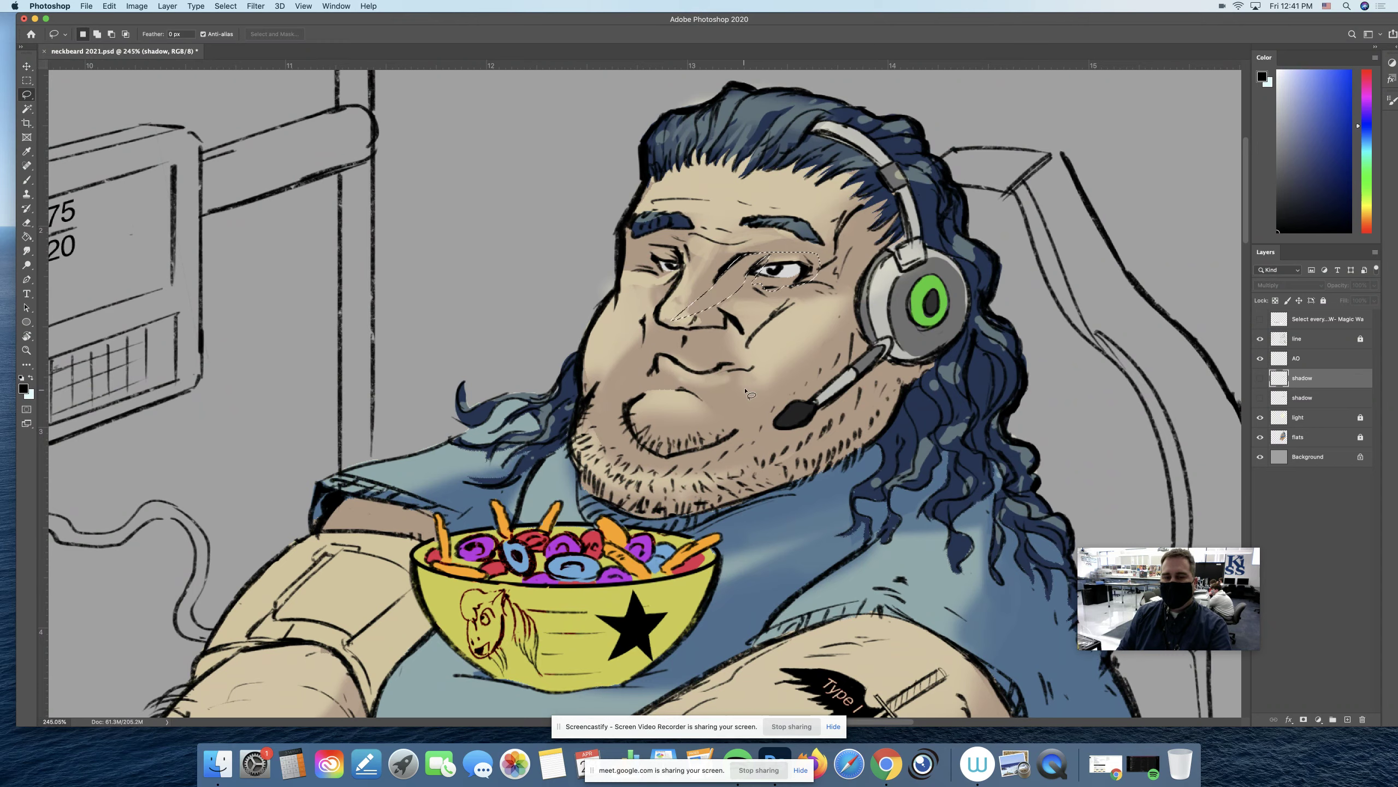
Step: Make the remaining AO layer active, set the brush opacity to 10%, and change the layer's blend mode to Multiply
key(b)
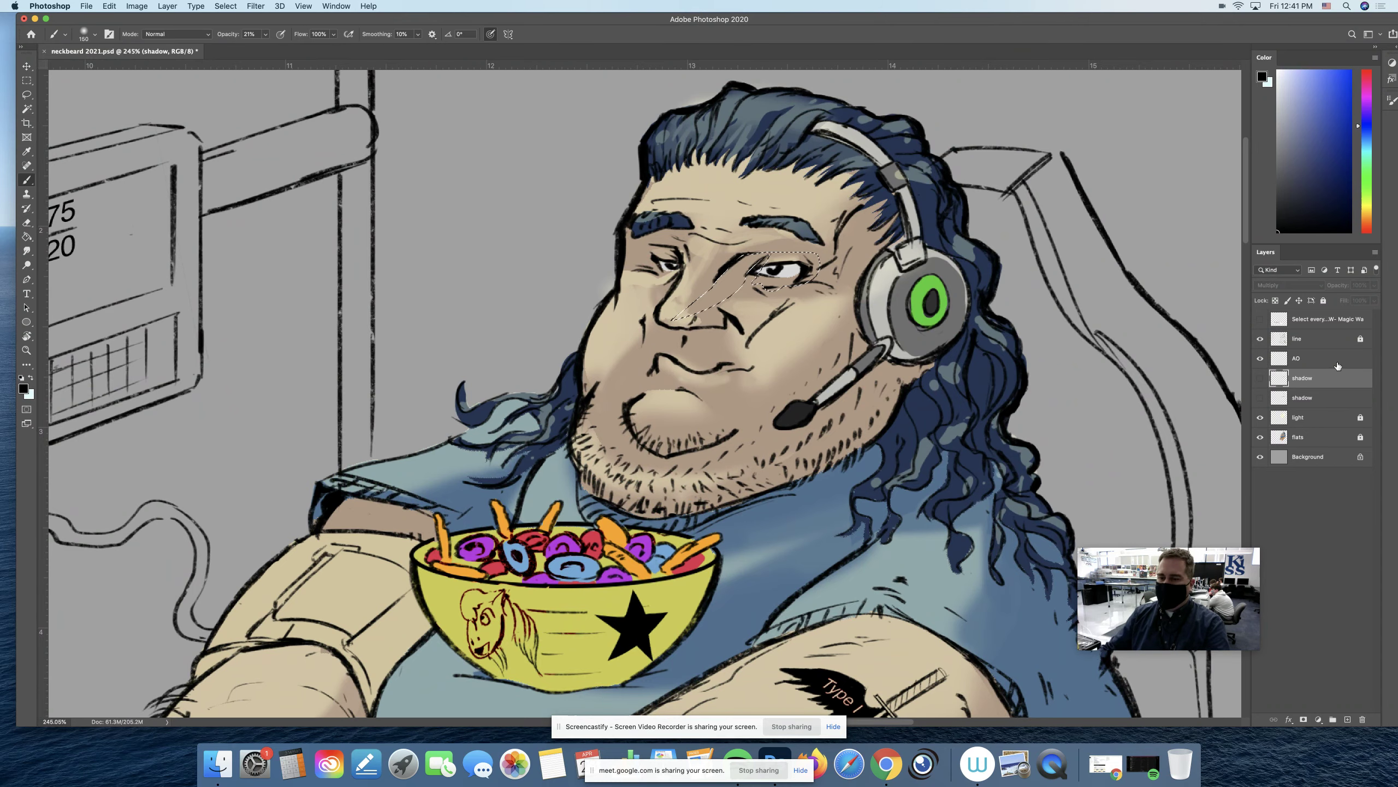
click(1337, 365)
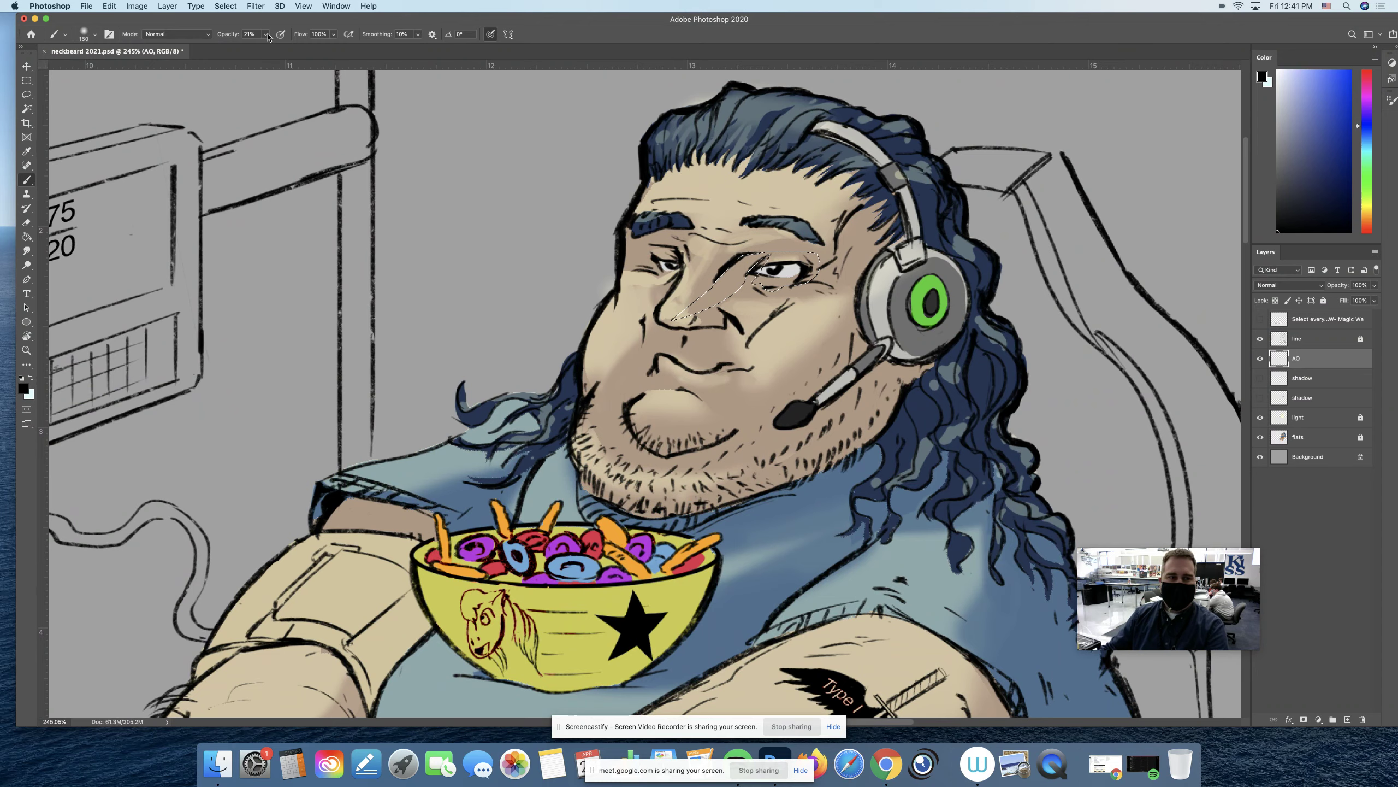
click(267, 35)
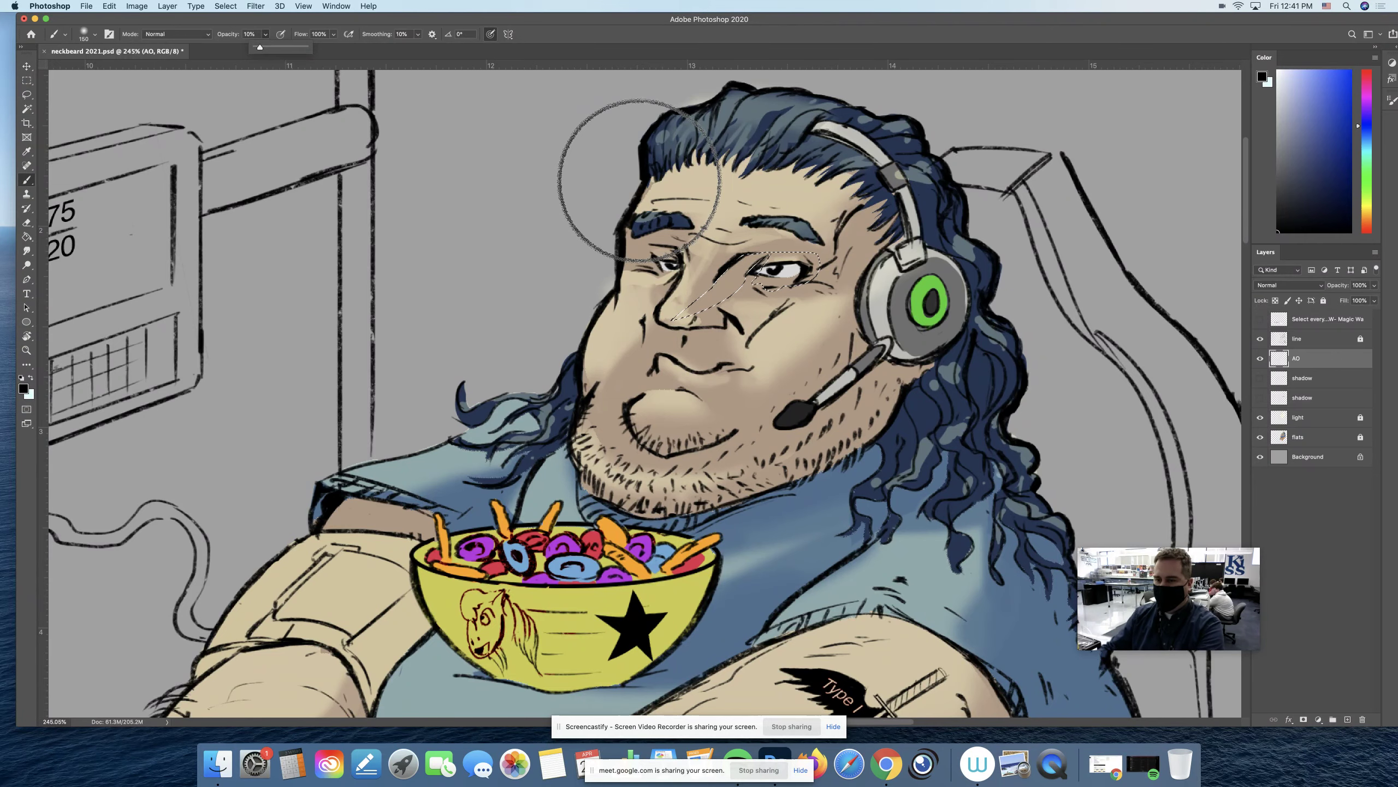
click(1283, 285)
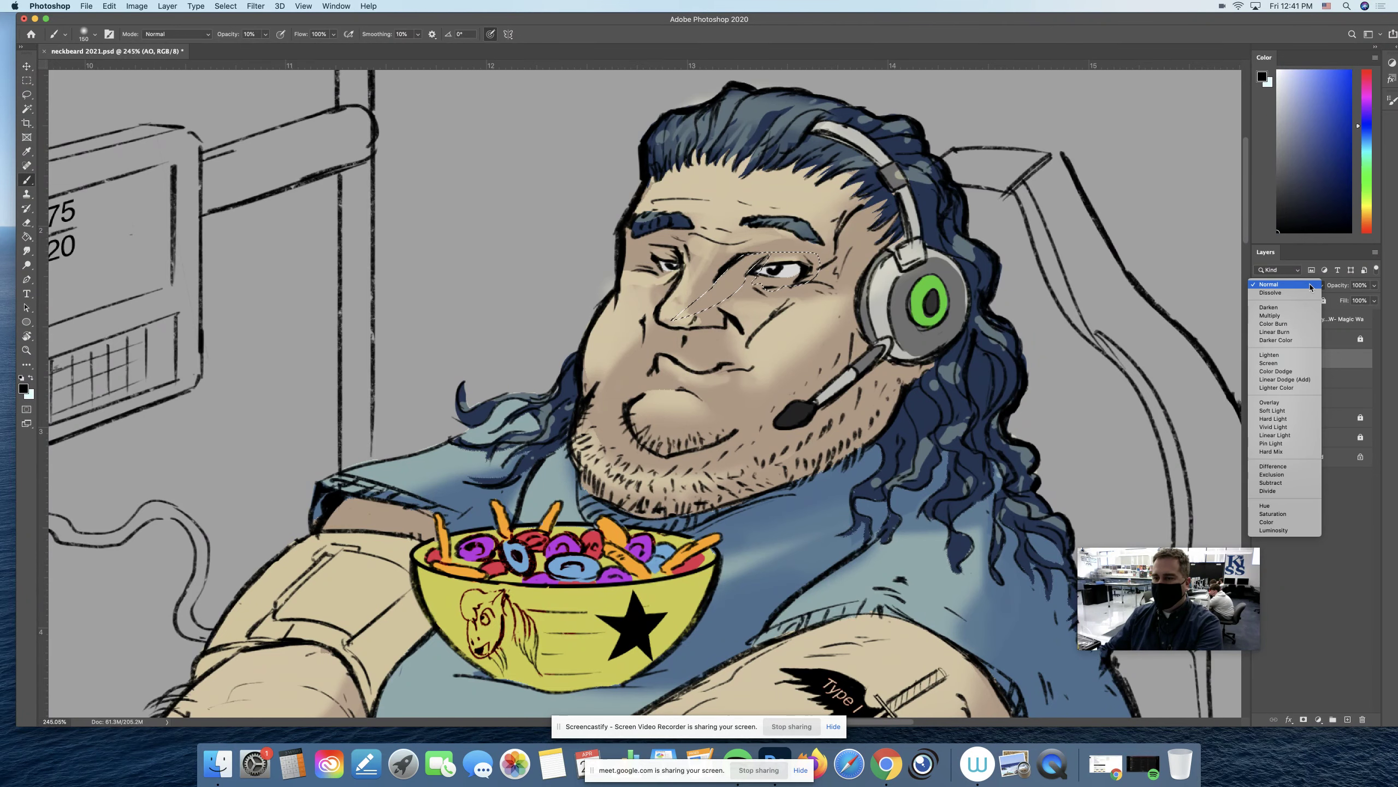
click(1297, 319)
Step: Reduce the brush to 50 px, shade the selected eye socket beside the nose at 20% opacity, and deselect
key(bracketleft)
key(bracketleft)
key(bracketleft)
key(bracketleft)
key(bracketleft)
key(bracketleft)
key(bracketleft)
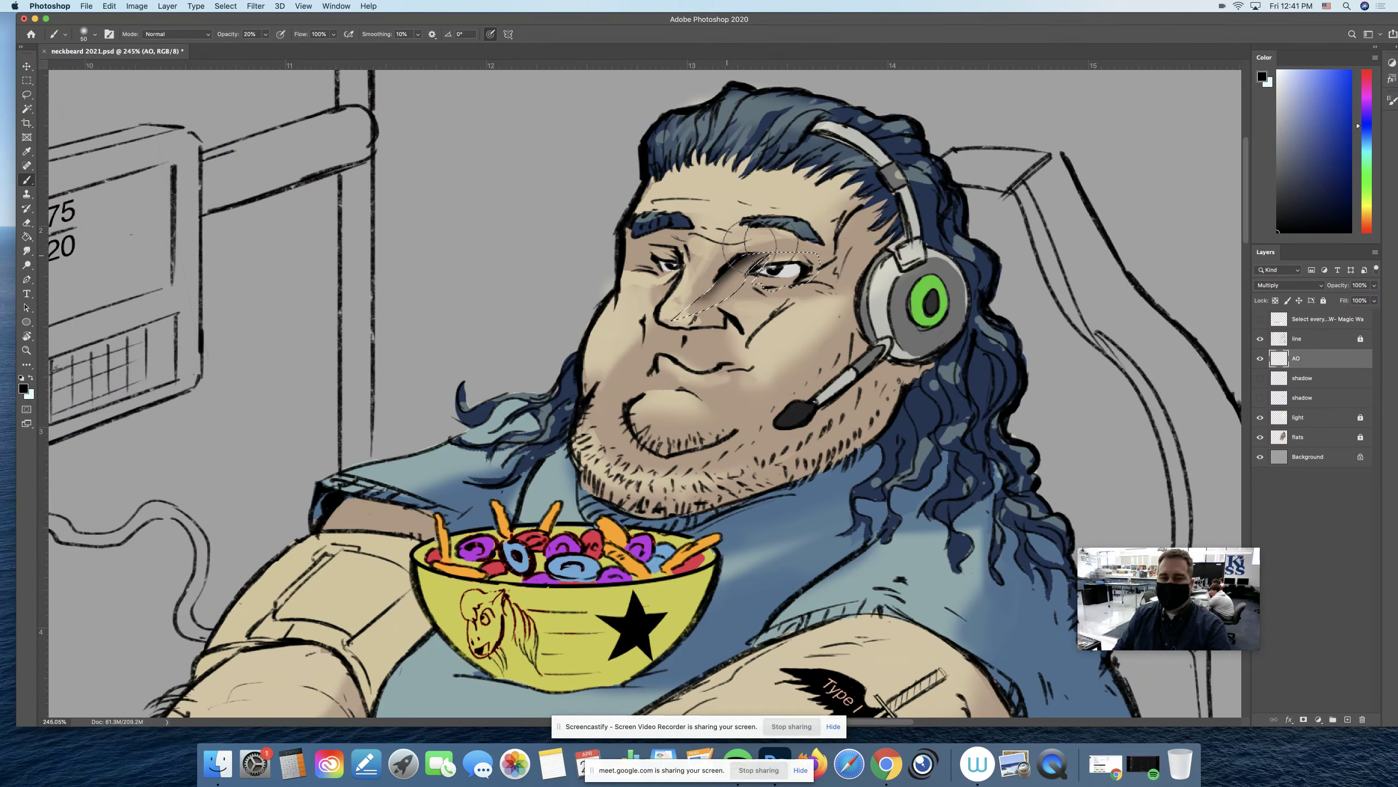
drag(771, 242, 799, 233)
key(super+d)
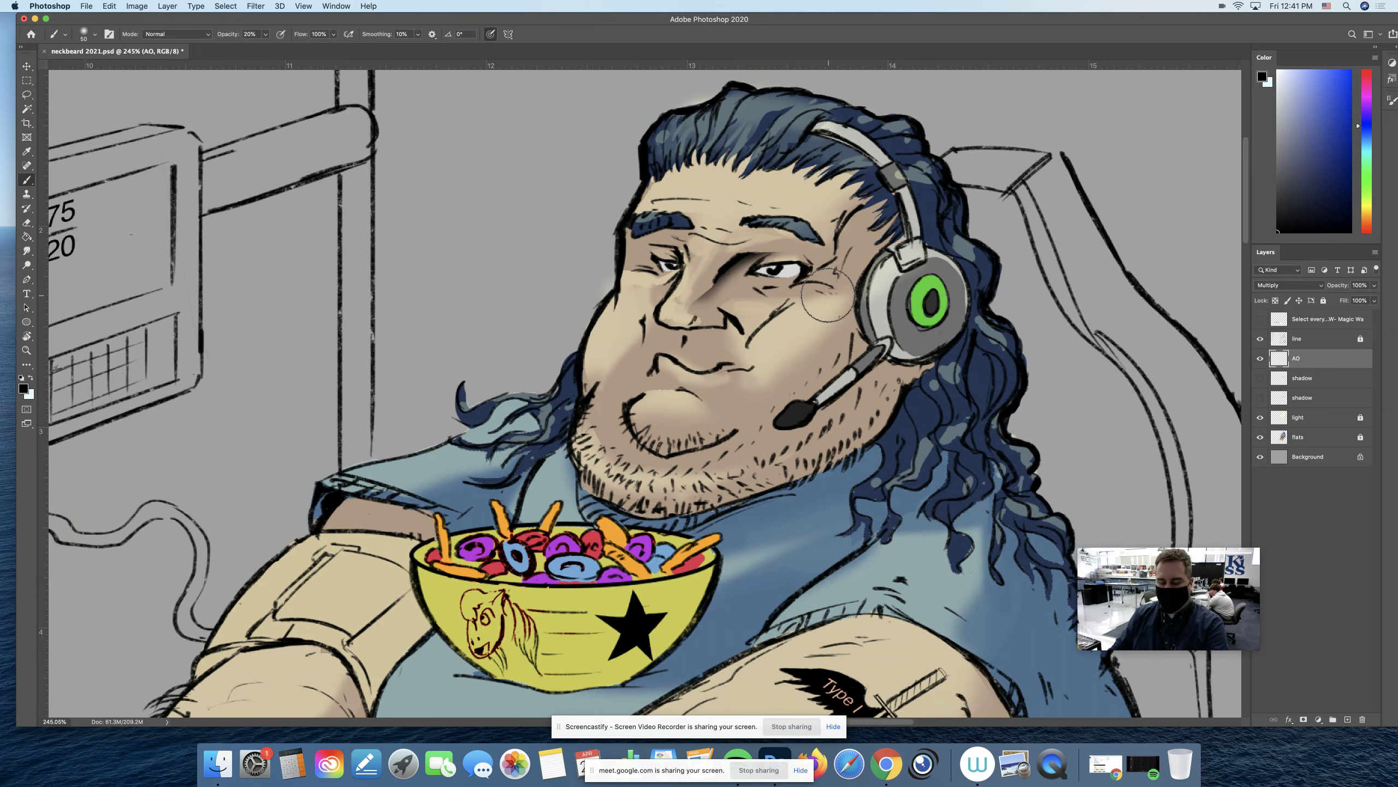
Step: Set up the Eraser with a 60 px Soft Round Pressure Size tip at 20% opacity for softening the eye shading
key(z)
click(714, 309)
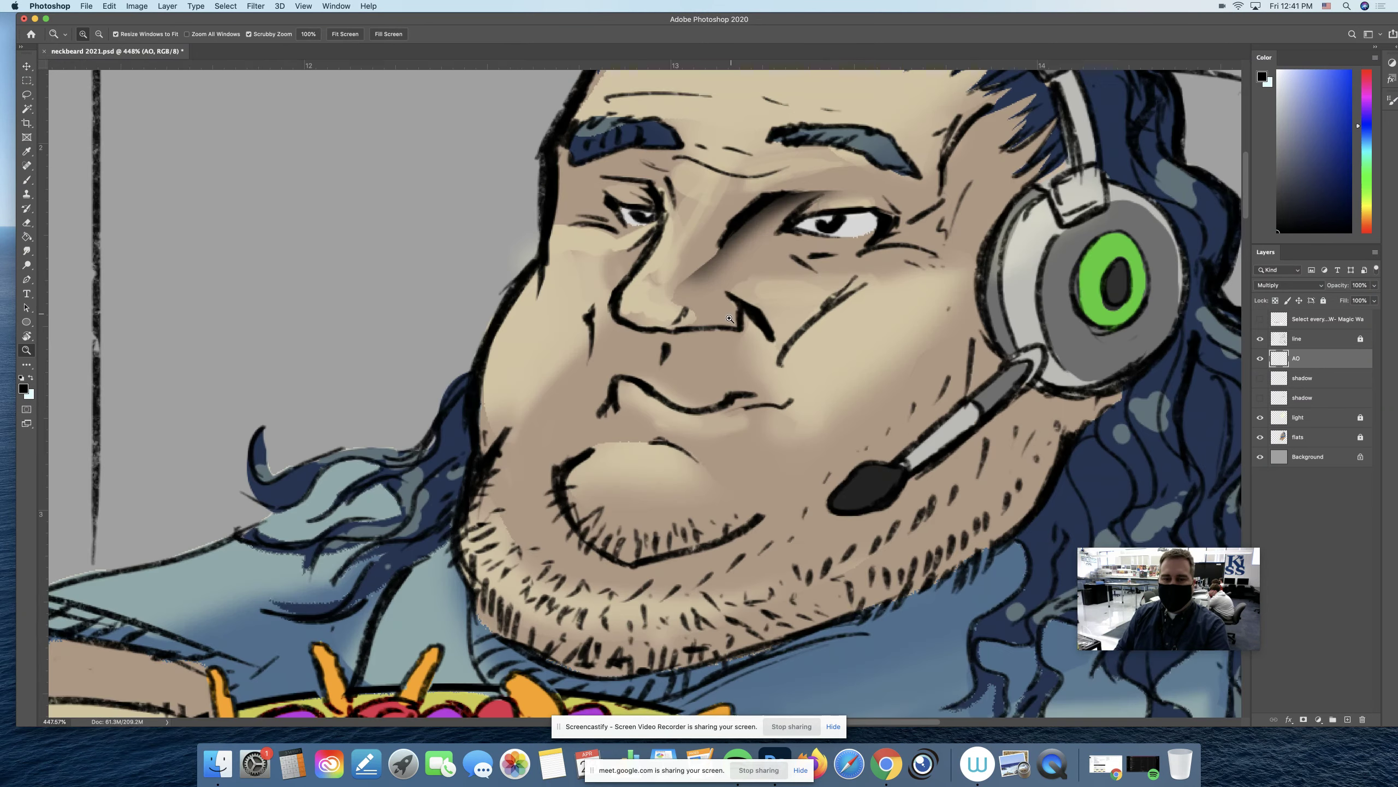
drag(729, 318, 707, 340)
key(e)
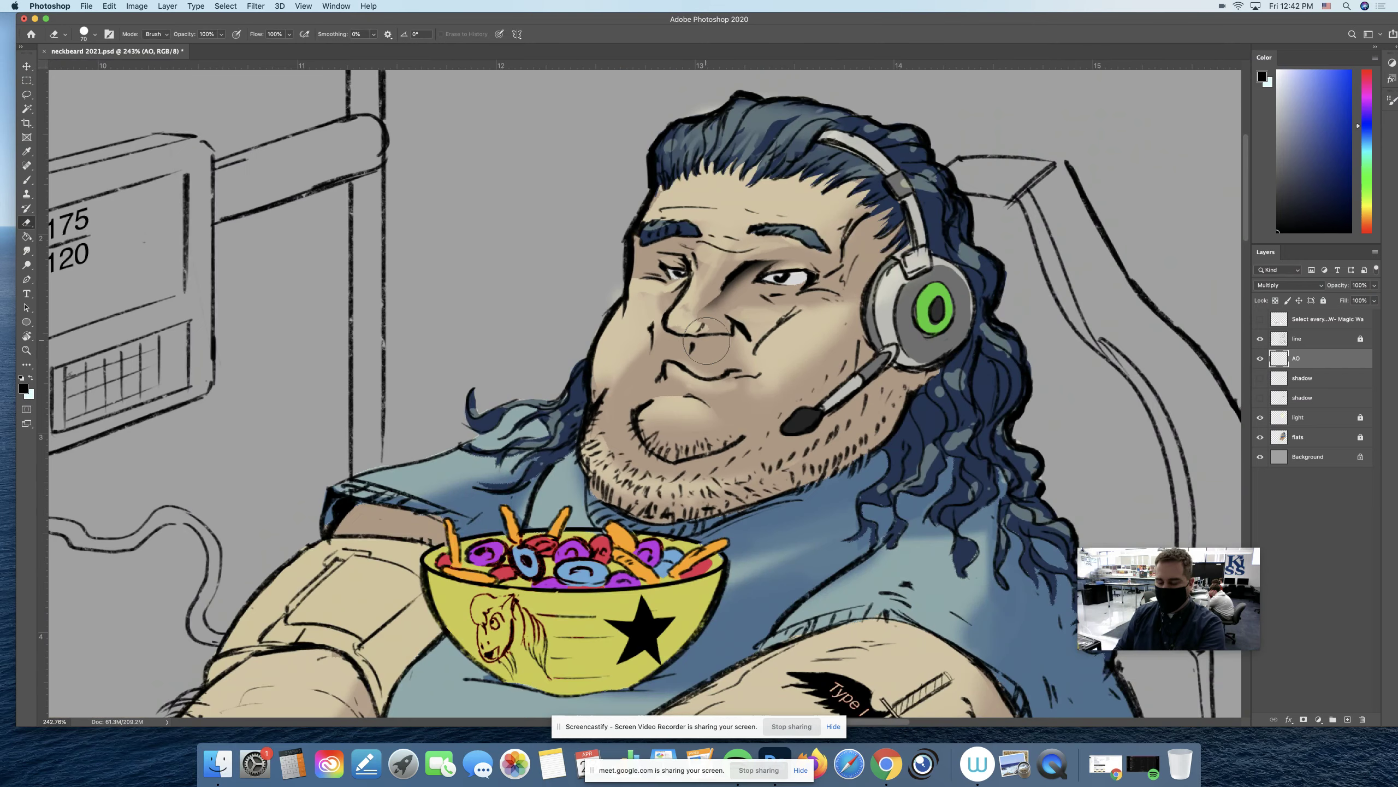
key(bracketleft)
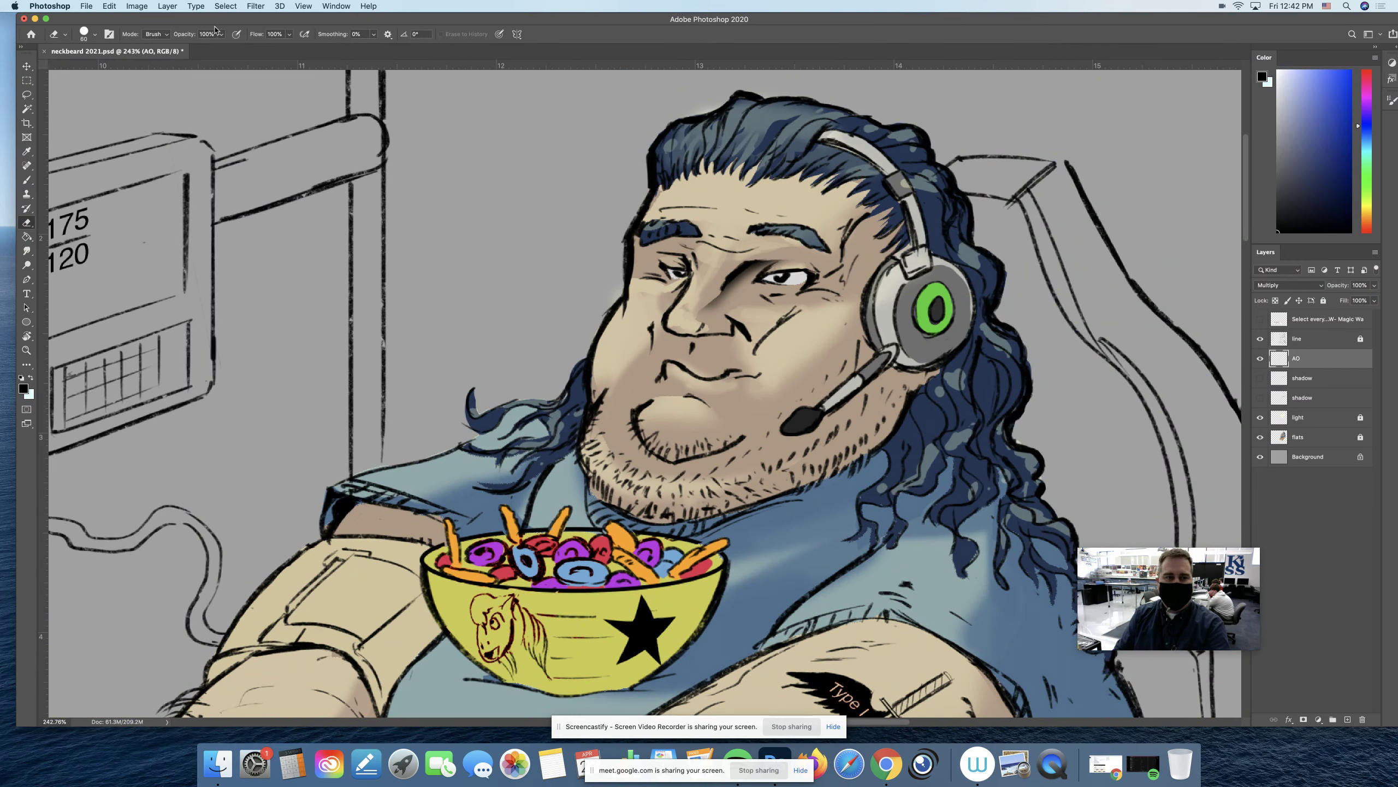
click(88, 37)
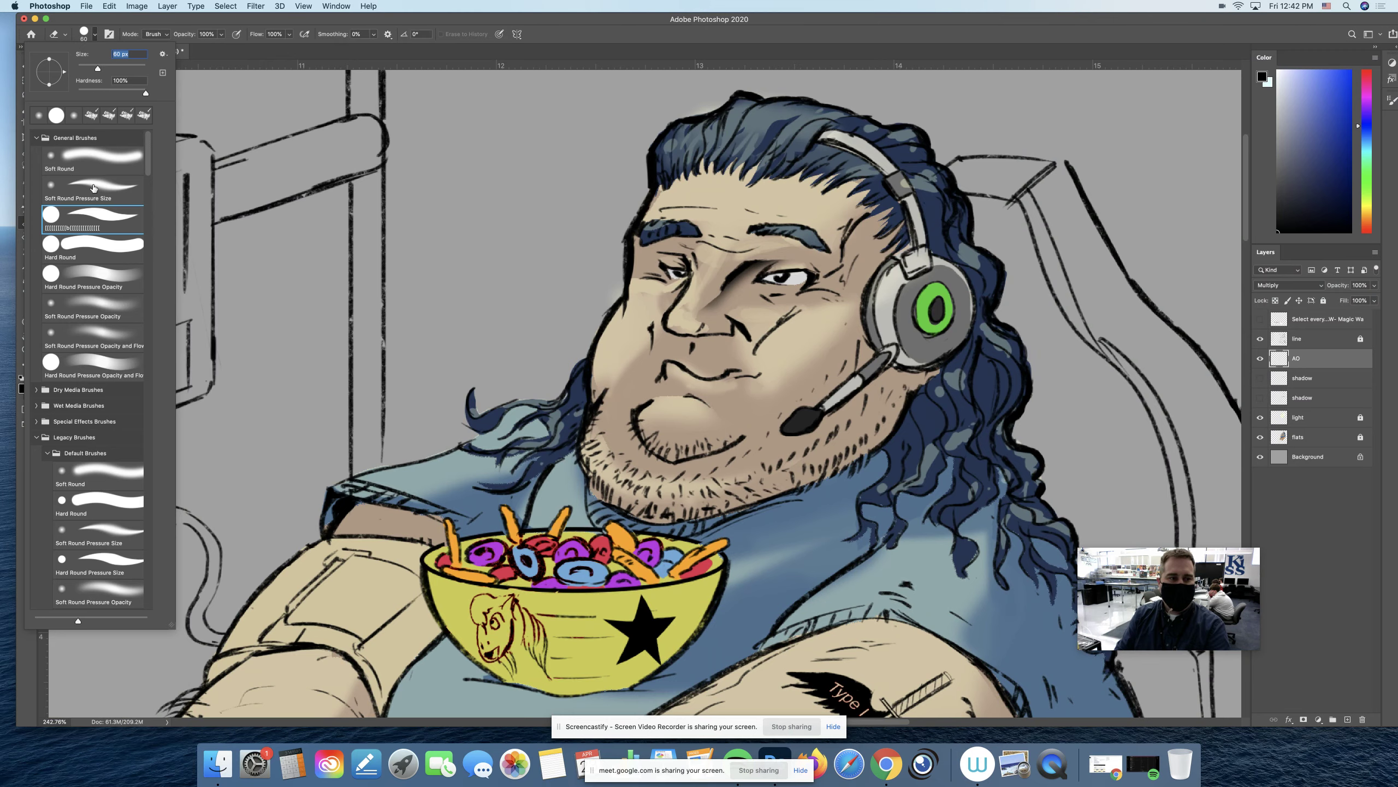
double_click(94, 187)
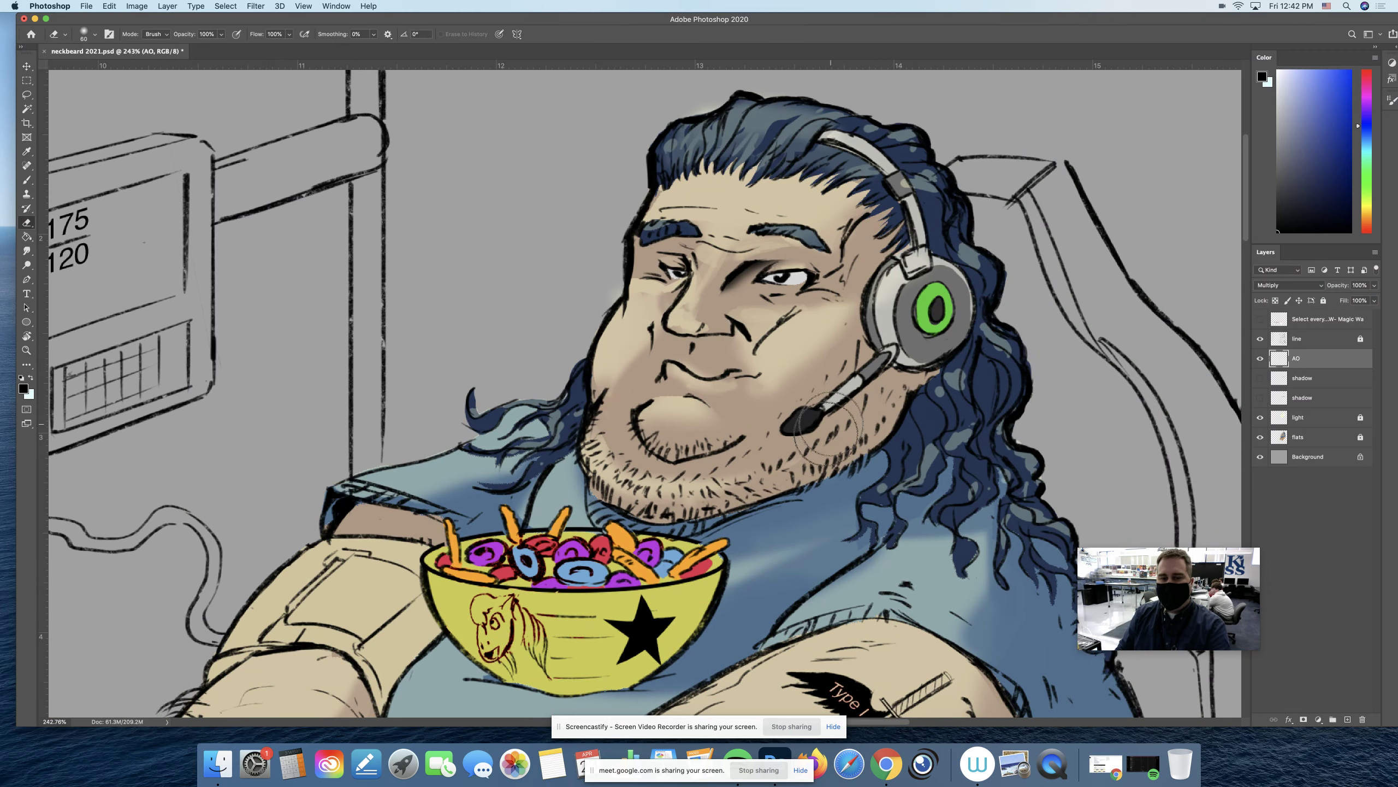
key(z)
drag(794, 374, 767, 384)
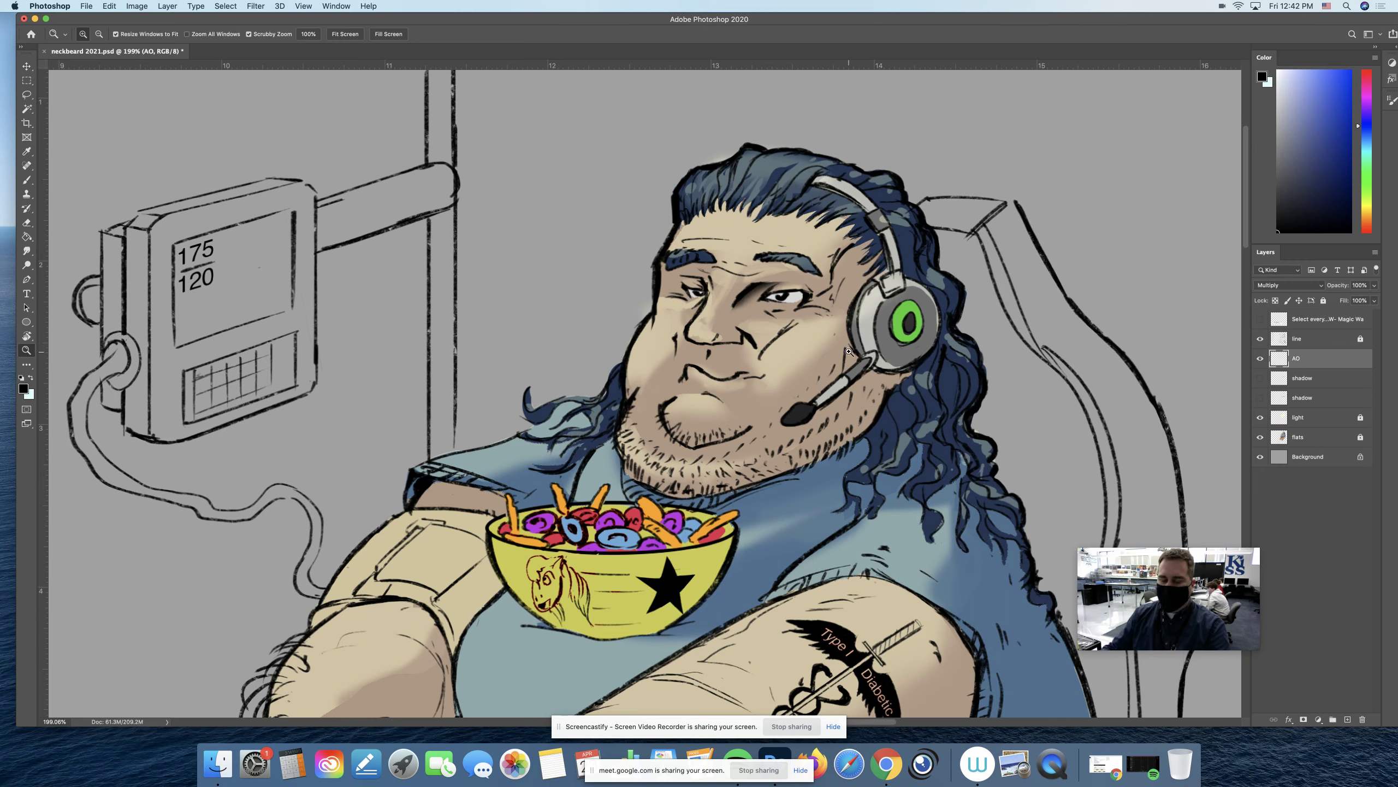
key(e)
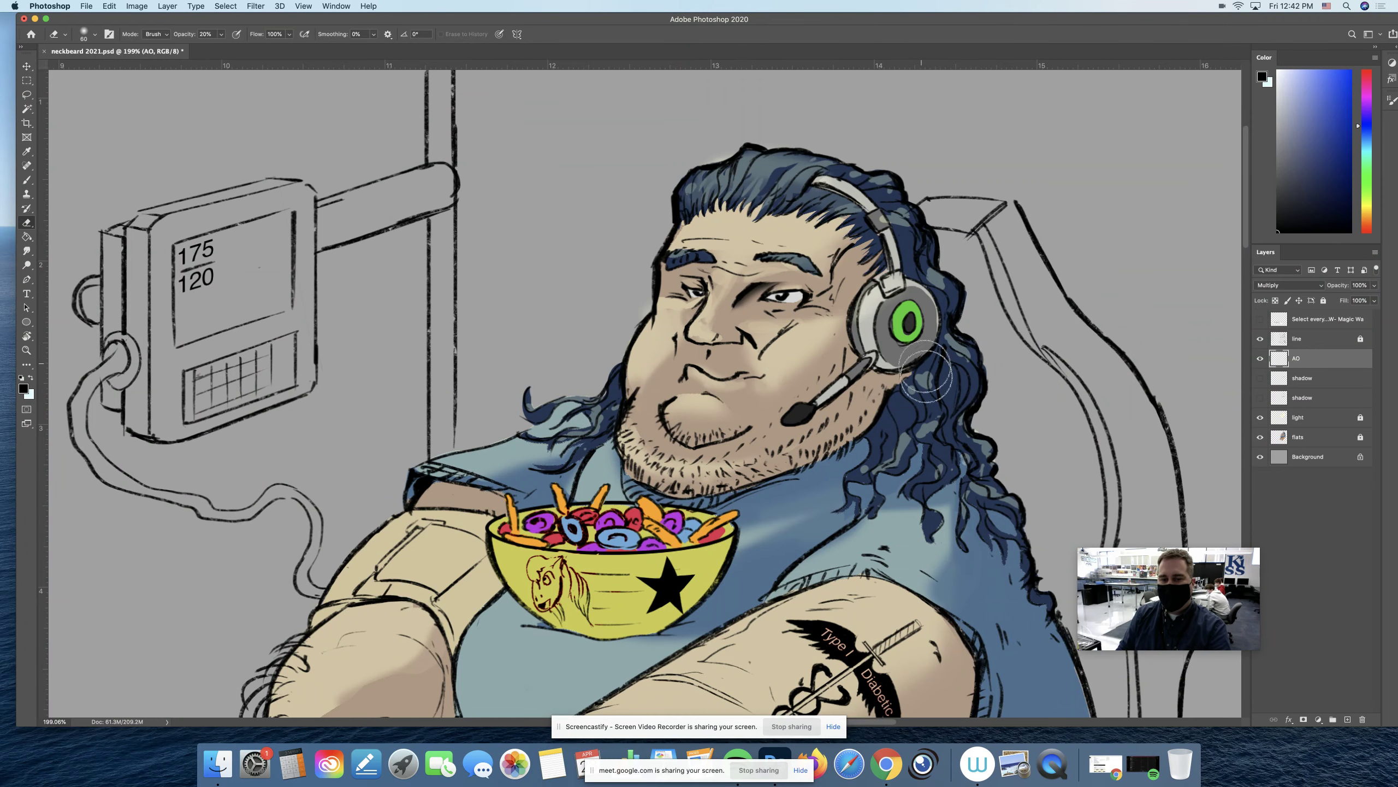
Step: Lasso the area beneath the nose and around the mouth, starting at the nostril nearest the headset
key(z)
click(845, 378)
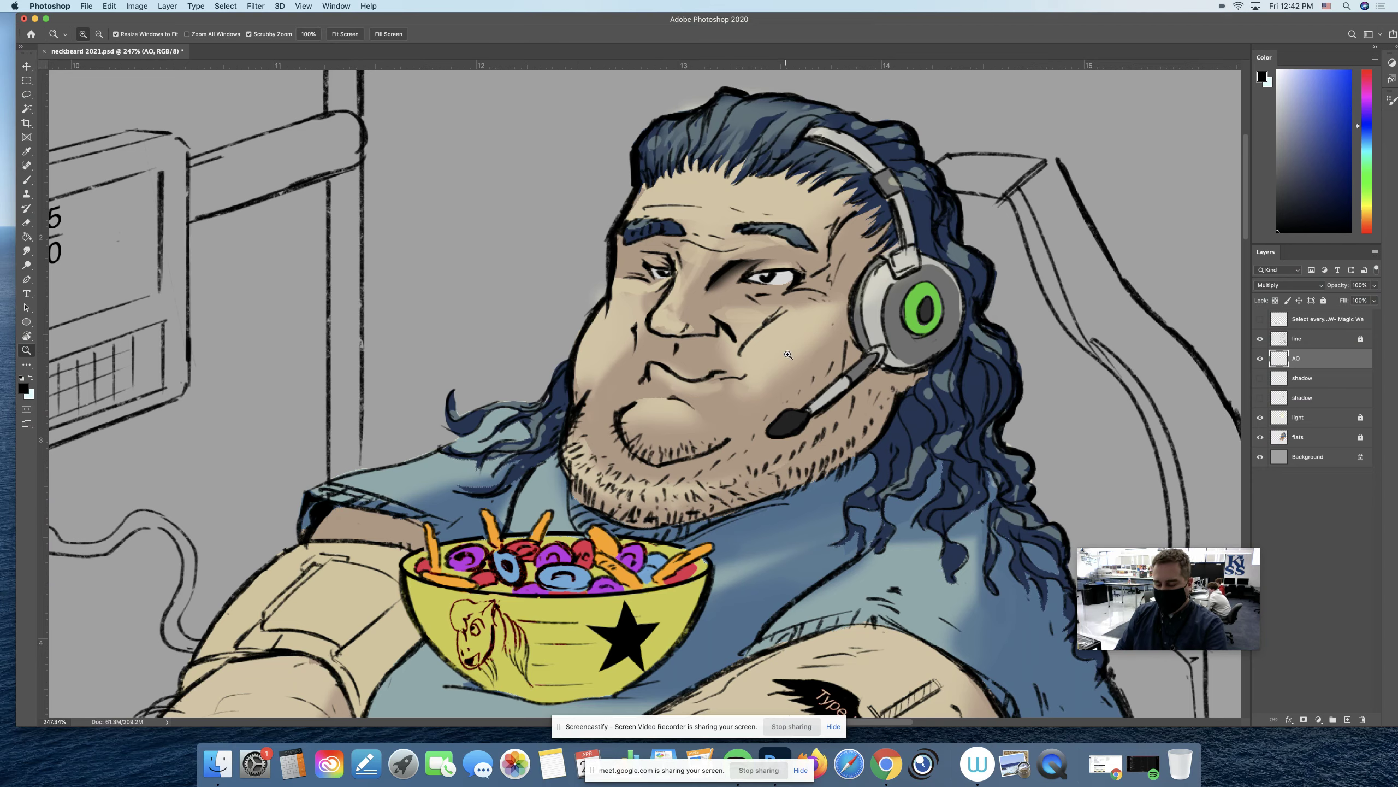
key(l)
scroll(718, 306, down, 1)
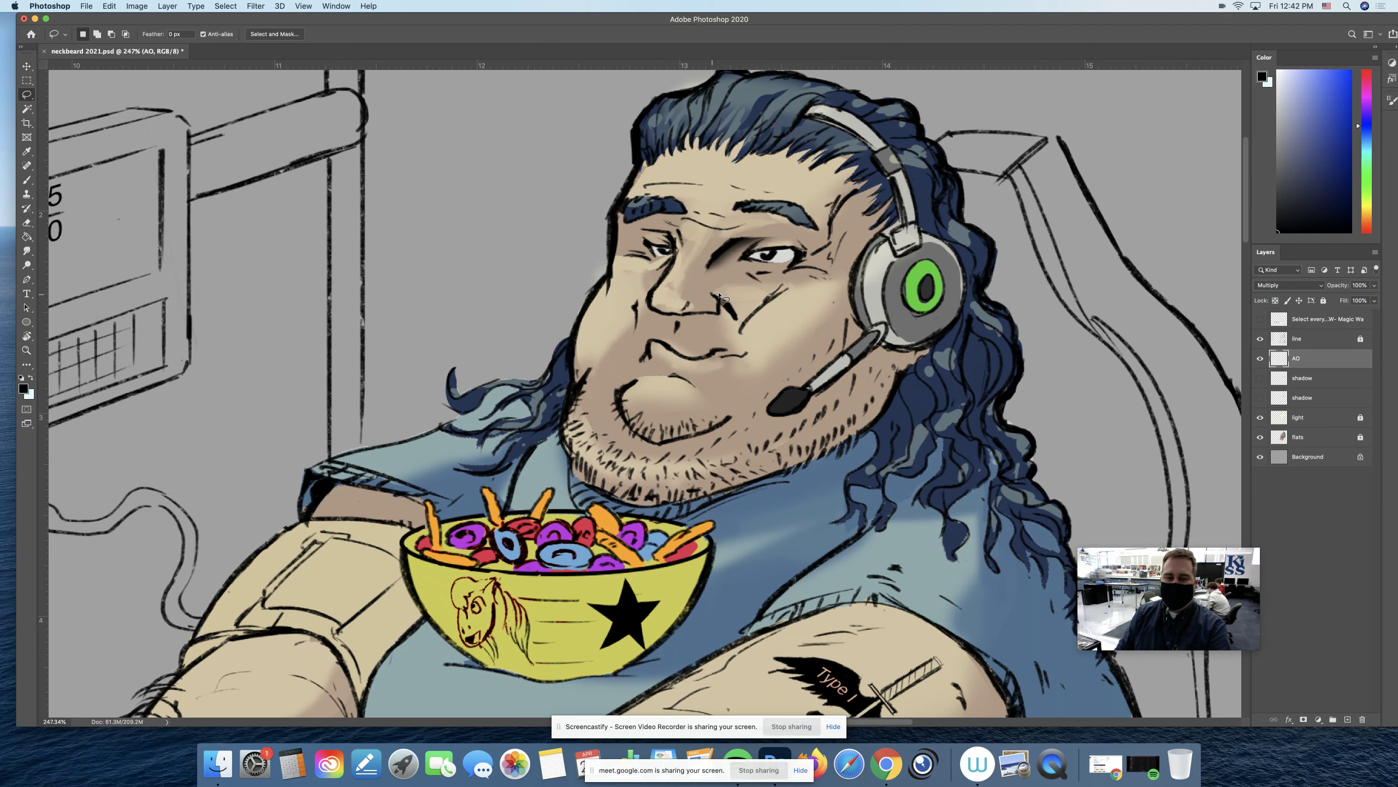
drag(726, 302, 743, 331)
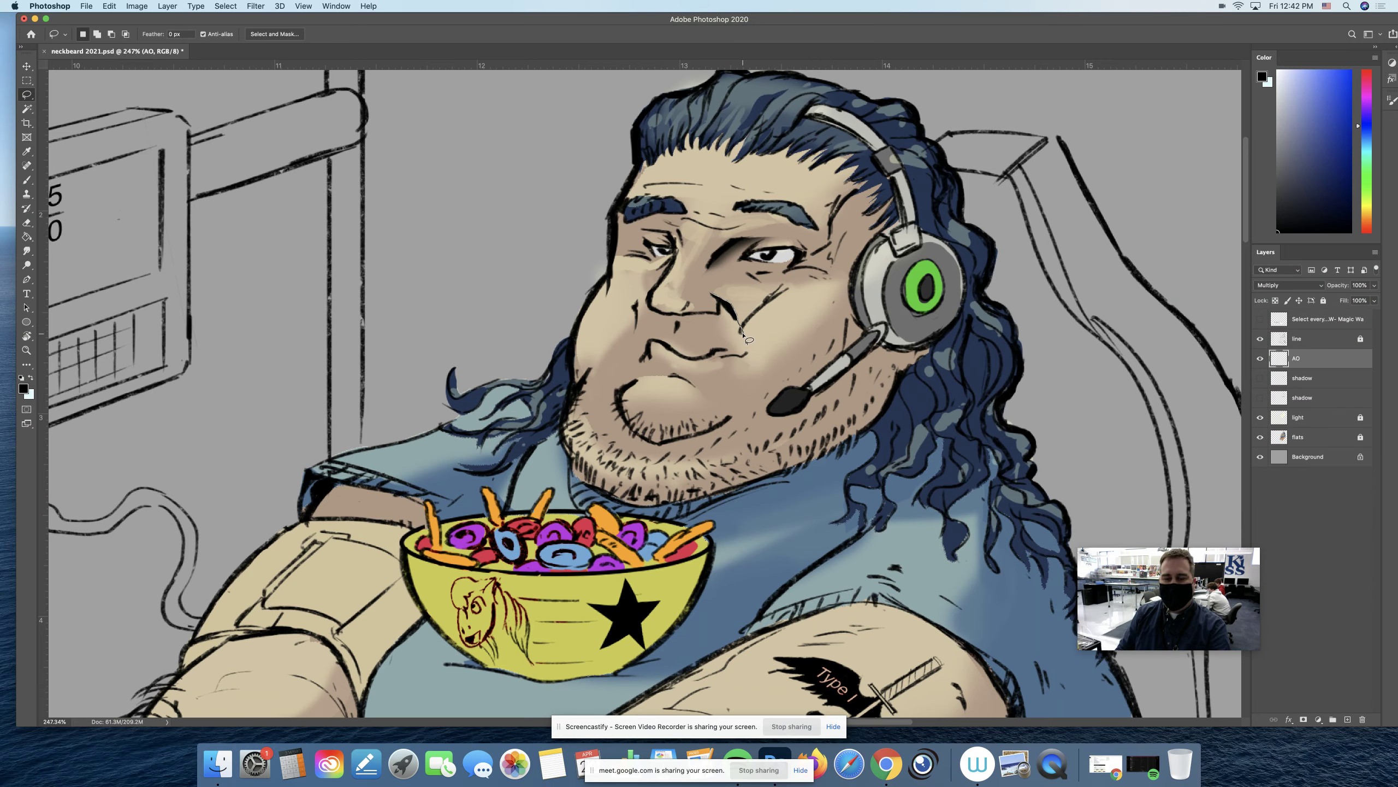
mouse_move(743, 333)
mouse_down()
mouse_move(744, 371)
mouse_move(627, 386)
mouse_move(614, 341)
mouse_move(653, 311)
mouse_move(715, 299)
mouse_up()
Step: Brush soft black shading around the nostril at 20% opacity, then deselect
key(b)
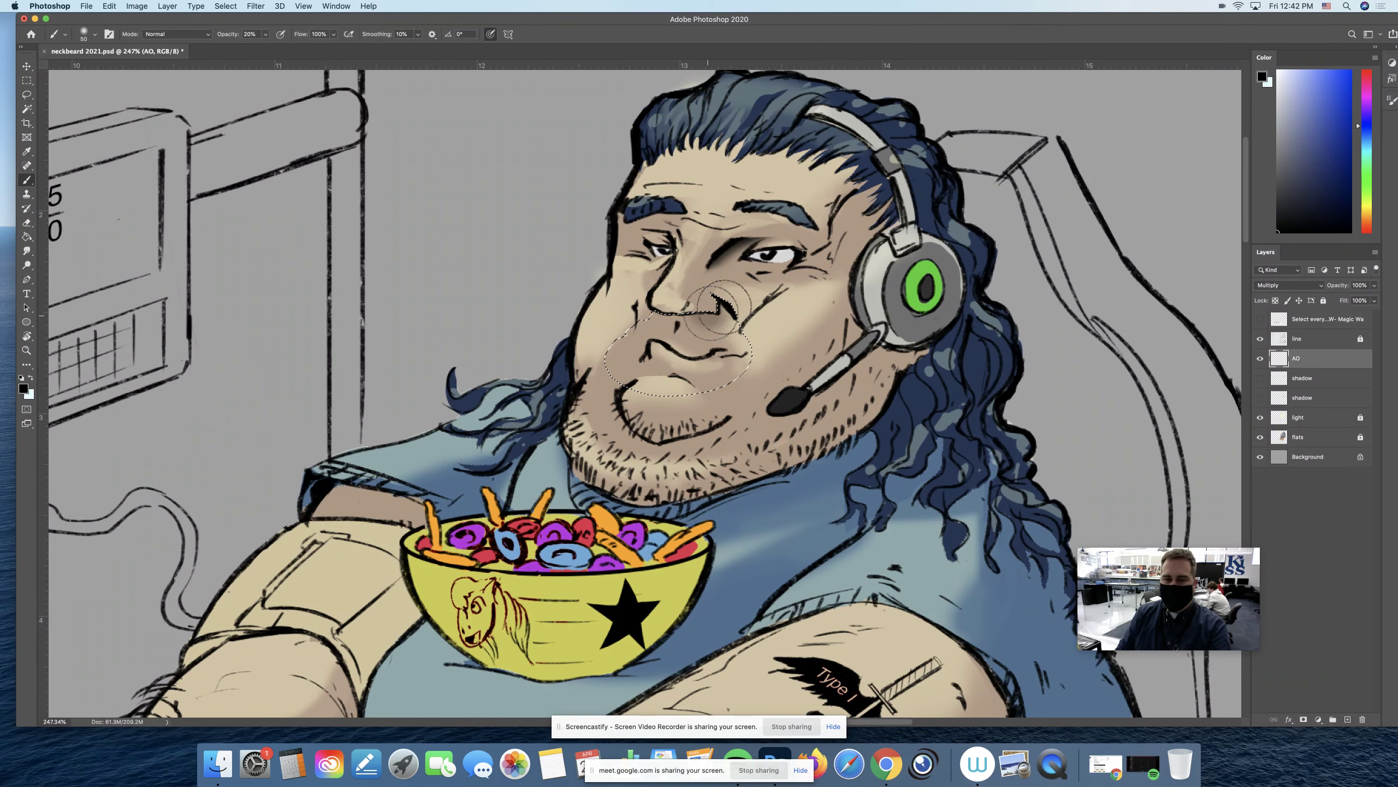
mouse_move(744, 305)
mouse_down()
mouse_move(722, 268)
mouse_move(746, 311)
mouse_move(718, 272)
mouse_move(718, 292)
mouse_move(766, 310)
mouse_move(716, 301)
mouse_move(731, 287)
mouse_move(744, 306)
mouse_move(717, 300)
mouse_up()
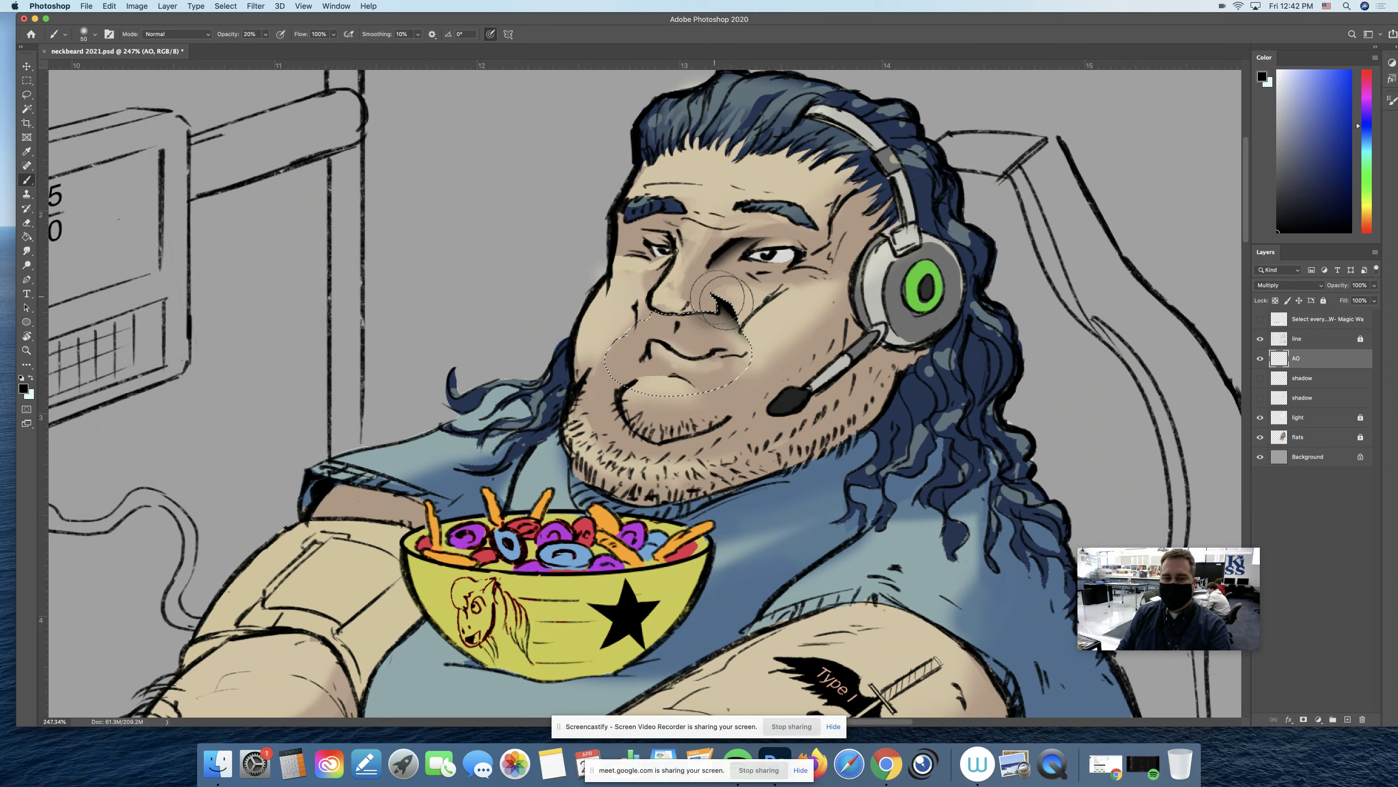
key(super+d)
Step: Reduce the Eraser to 30 px and set its opacity to 50% for cleaning up the nostril shading
key(e)
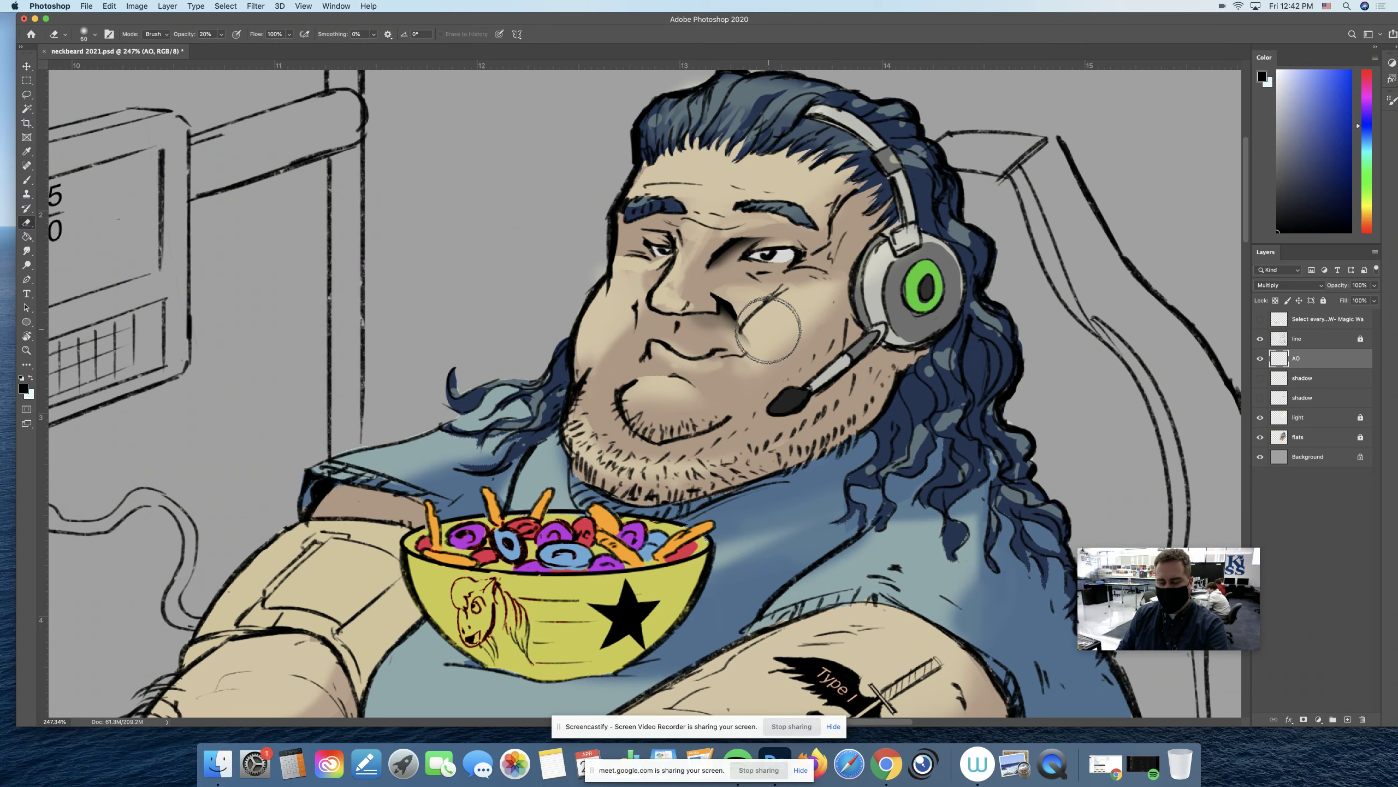
key(bracketleft)
key(bracketleft)
key(bracketleft)
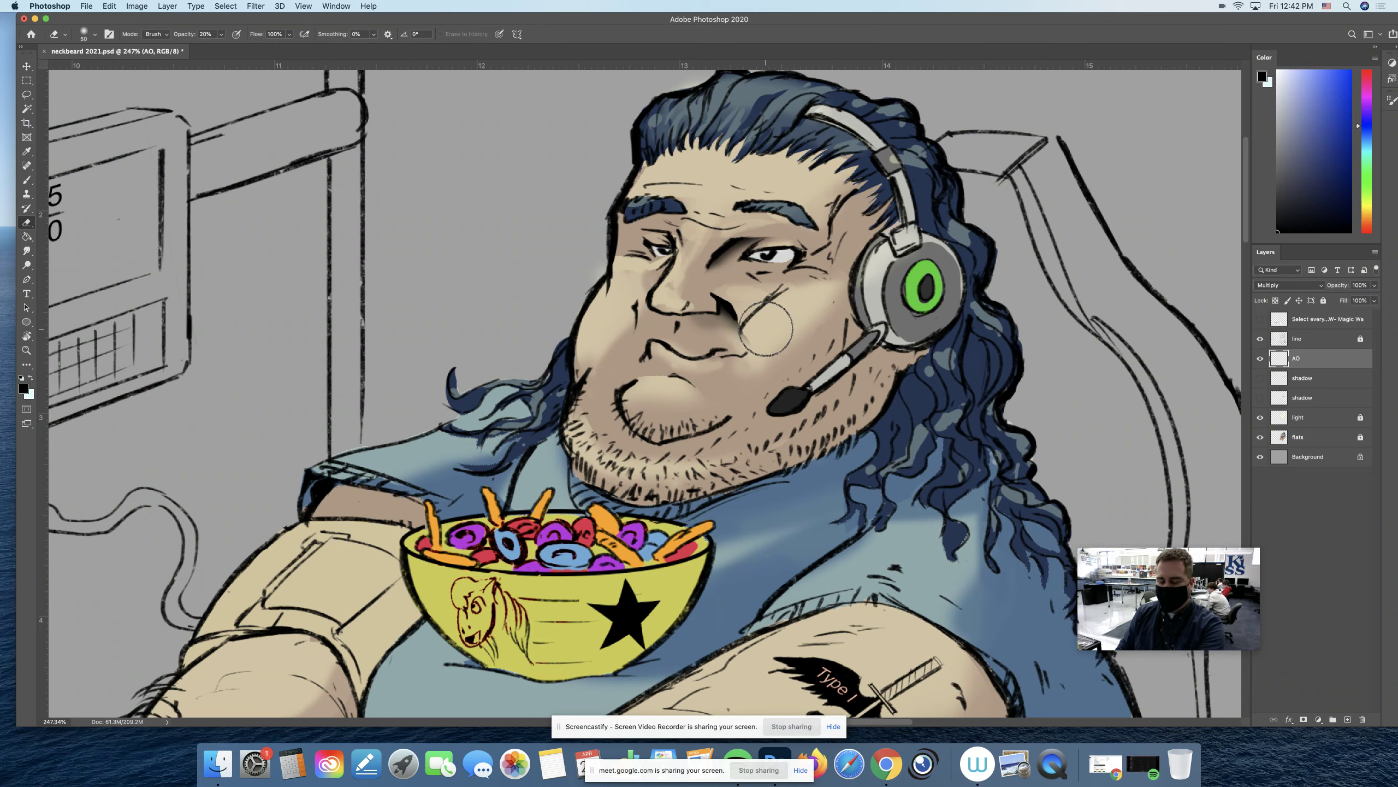
key(5)
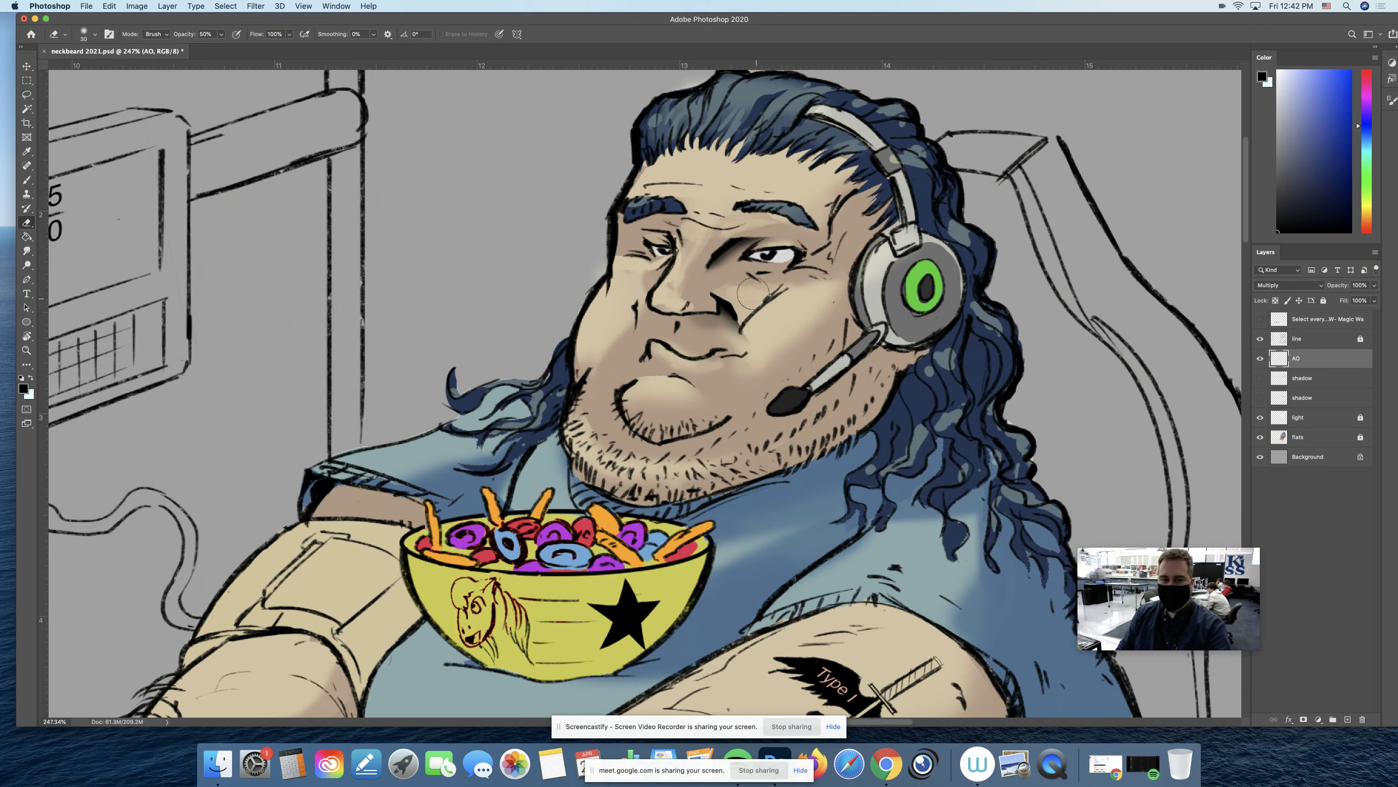
Step: Lasso the neck area beneath the bearded chin for the next occlusion shadow
key(z)
mouse_move(777, 361)
mouse_down()
mouse_move(713, 366)
mouse_move(776, 405)
mouse_move(718, 374)
mouse_up()
key(l)
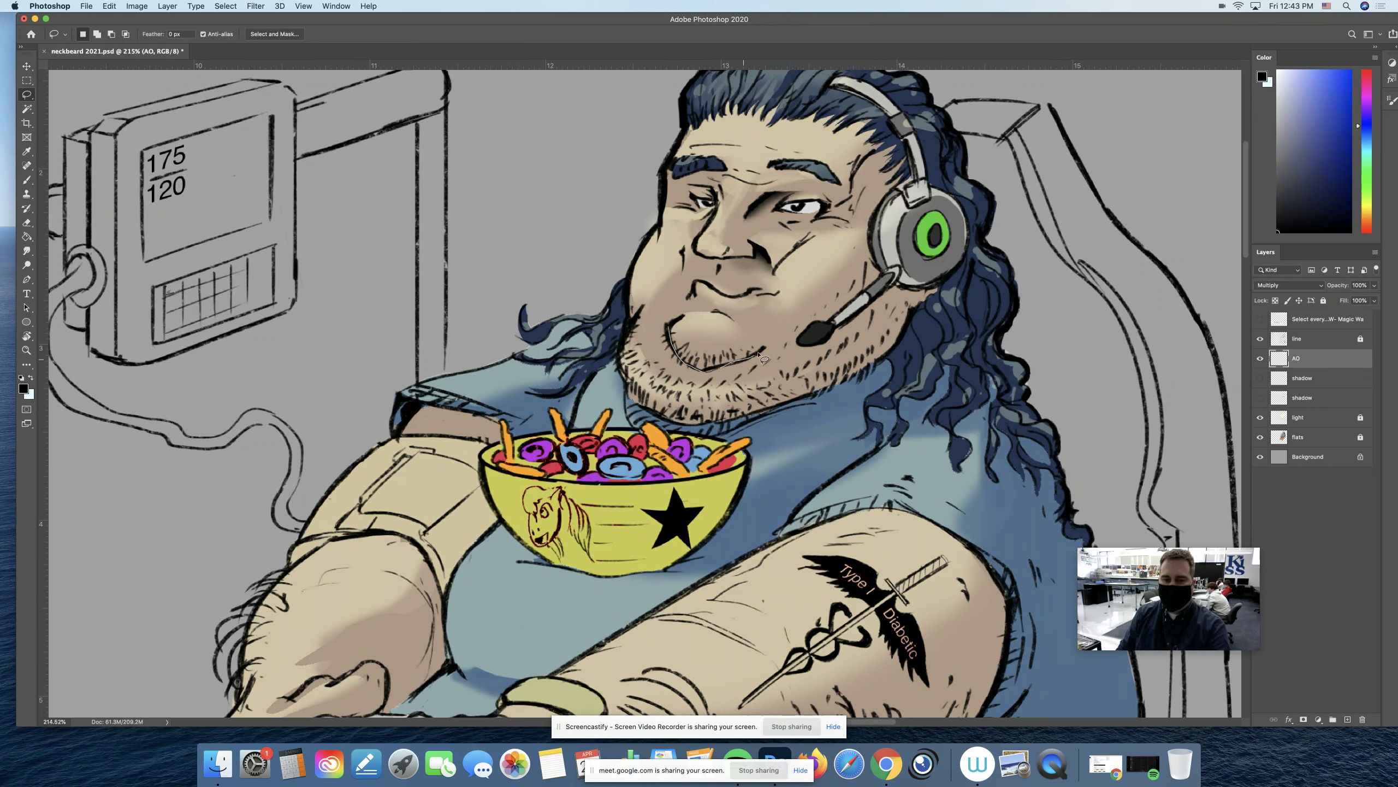
drag(780, 342, 584, 384)
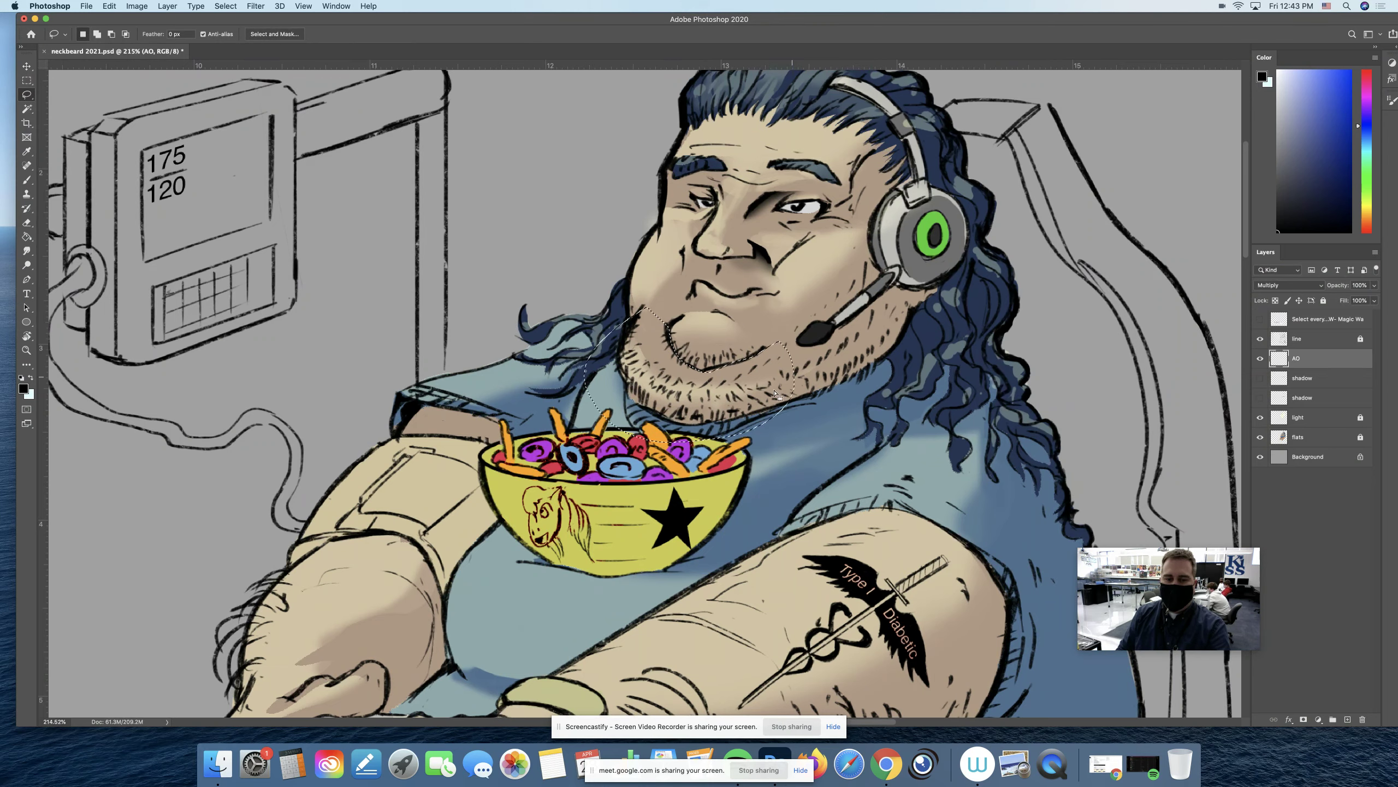
Step: Brush soft black shading along the crease beneath the chin ball at 20% opacity, then deselect
key(z)
drag(712, 377, 713, 365)
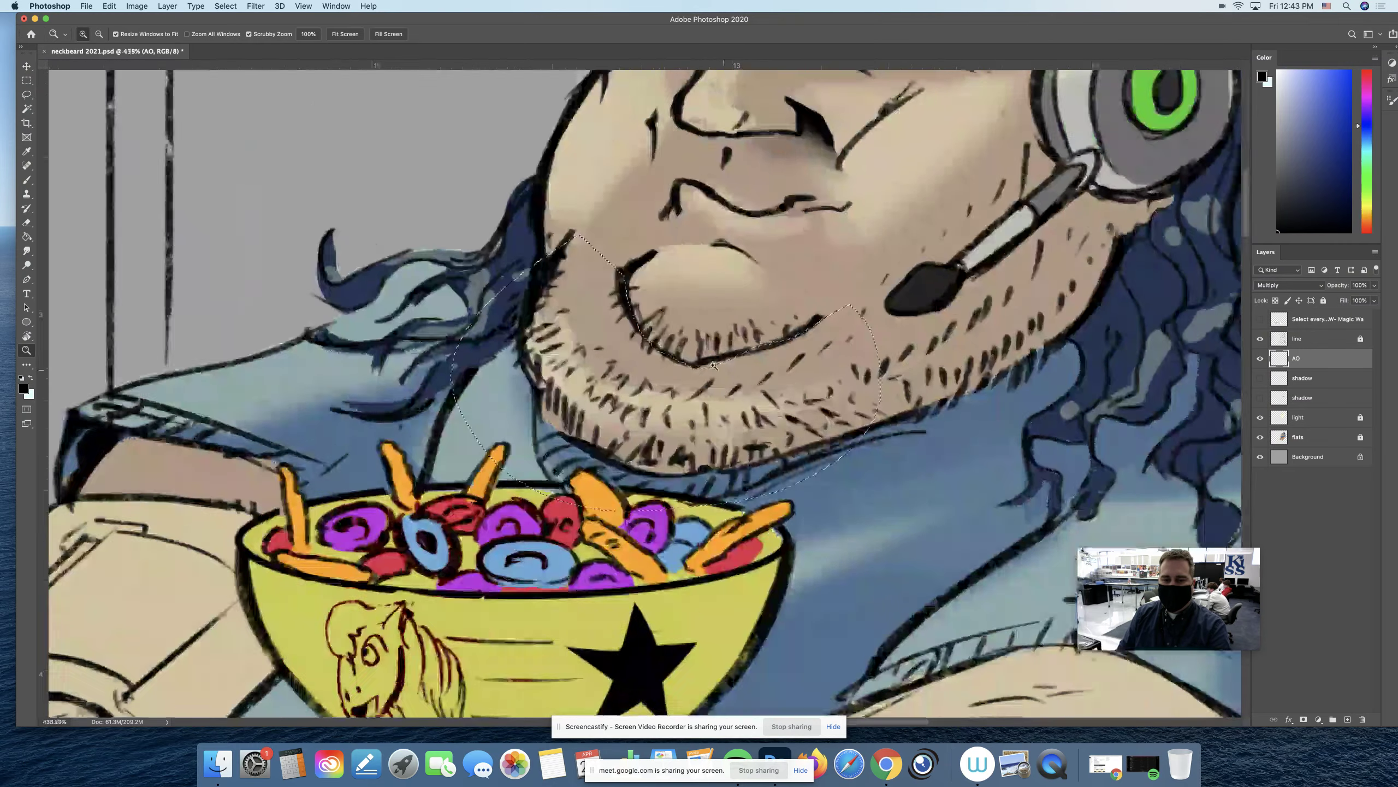
key(l)
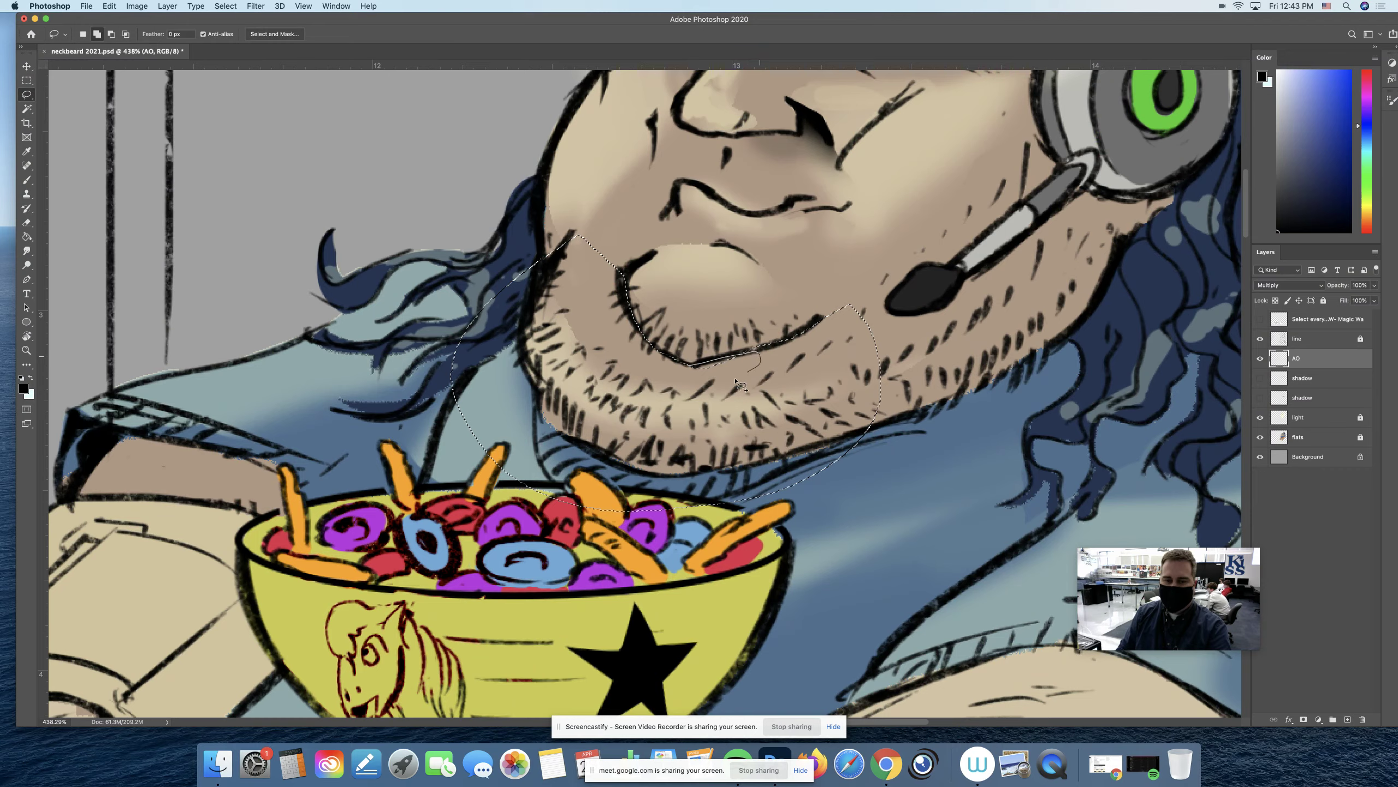
key(z)
drag(737, 380, 697, 374)
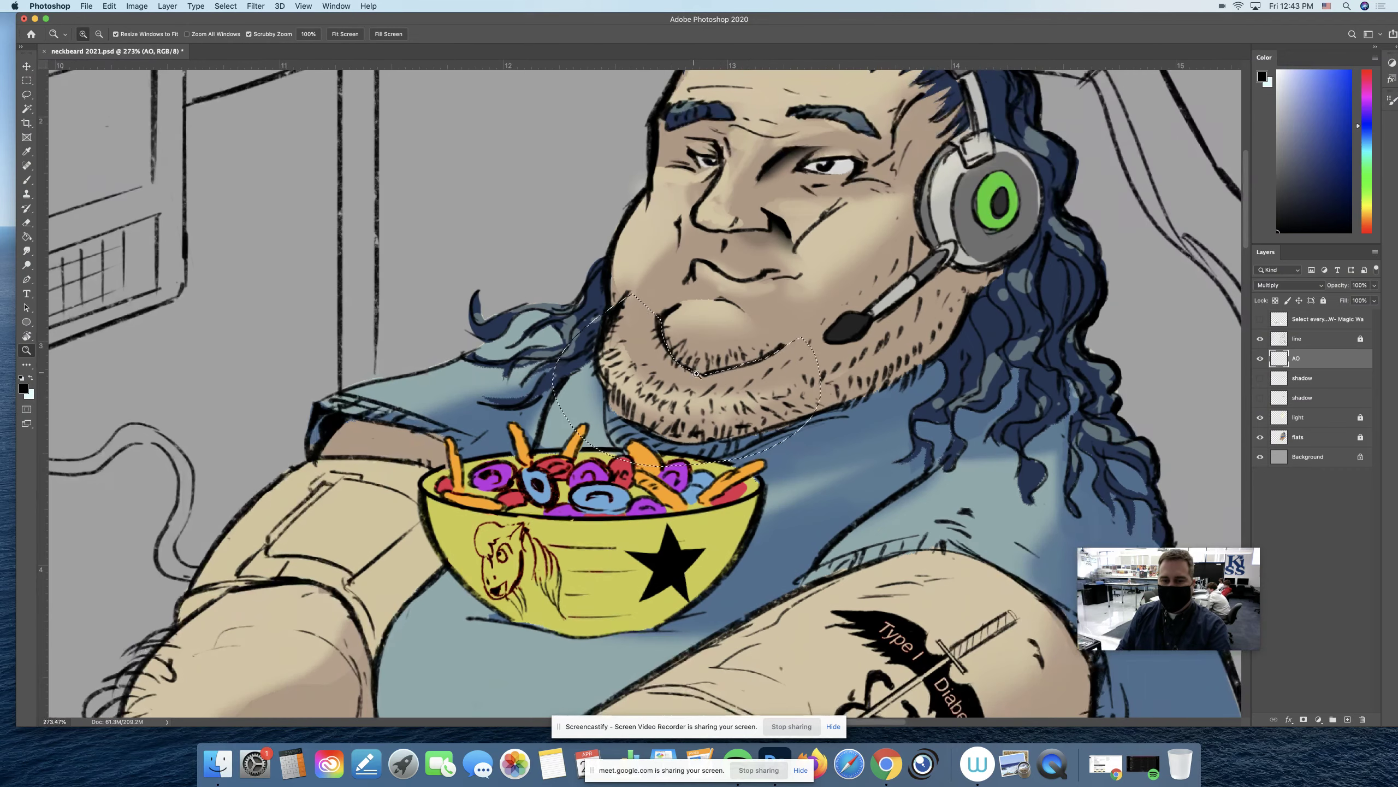
click(696, 374)
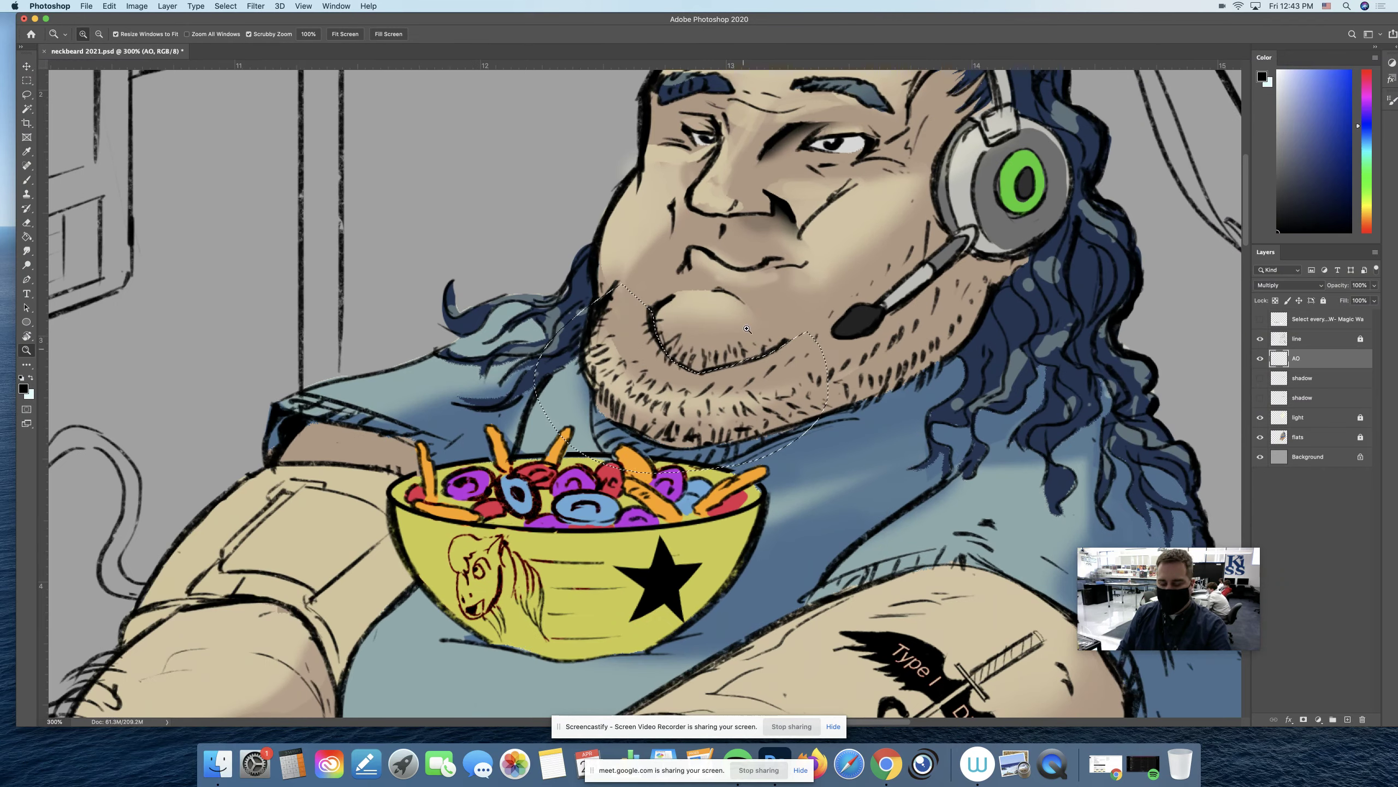
key(b)
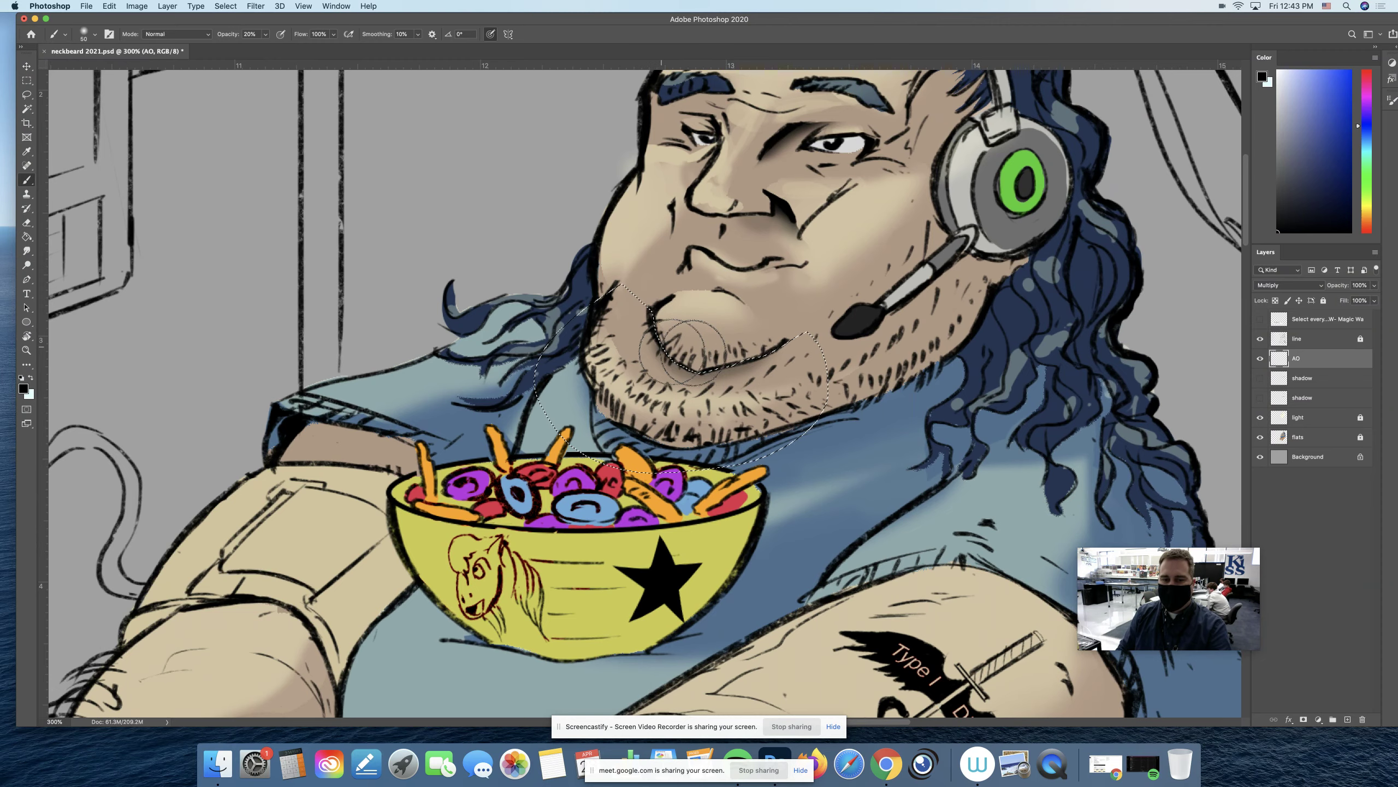
mouse_move(694, 352)
mouse_down()
mouse_move(773, 344)
mouse_move(722, 363)
mouse_move(662, 339)
mouse_move(732, 350)
mouse_move(710, 363)
mouse_move(752, 344)
mouse_move(668, 328)
mouse_move(738, 349)
mouse_up()
key(super+d)
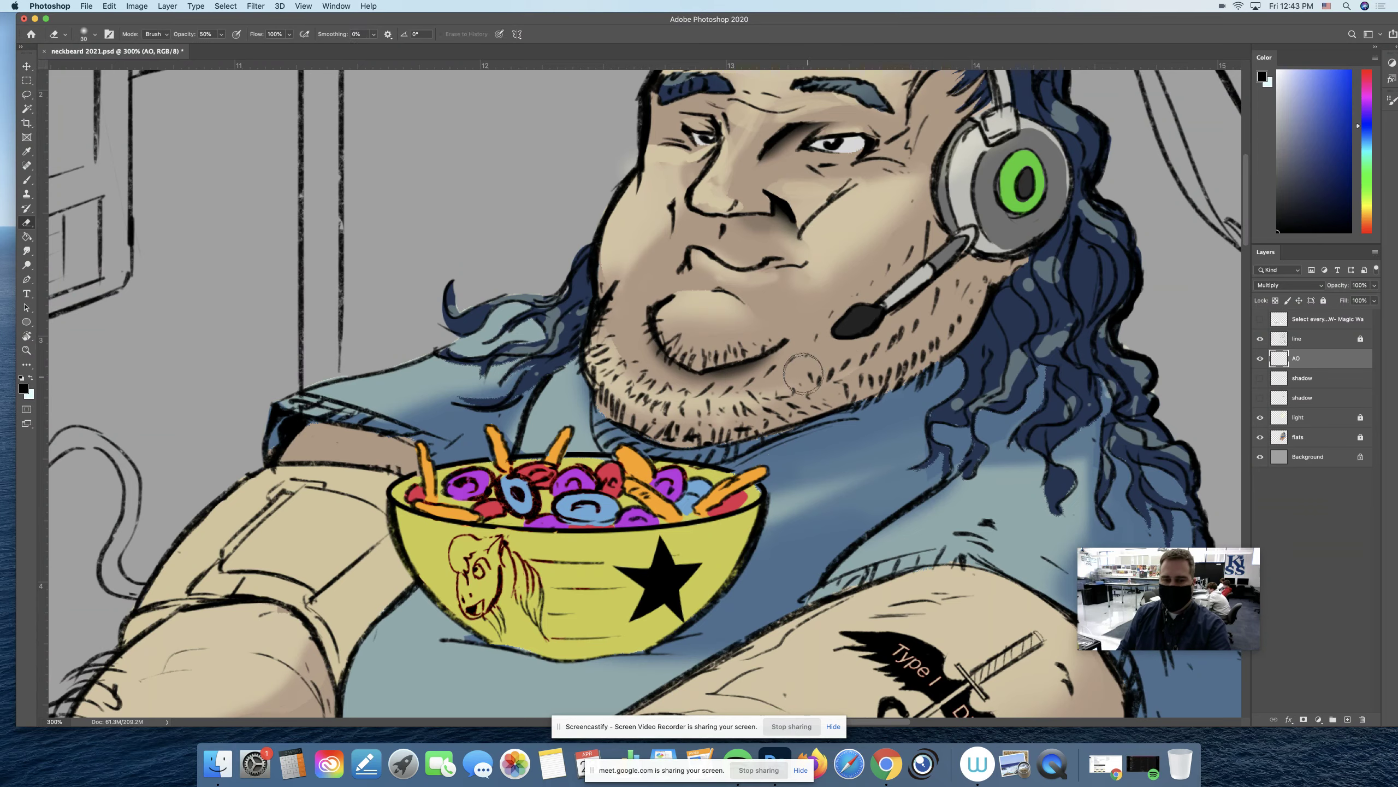
Step: Lasso the bearded jaw area beneath the headset earpiece and brush soft shading into it at 30% opacity, then deselect
key(z)
drag(766, 415, 707, 410)
drag(872, 383, 803, 295)
key(l)
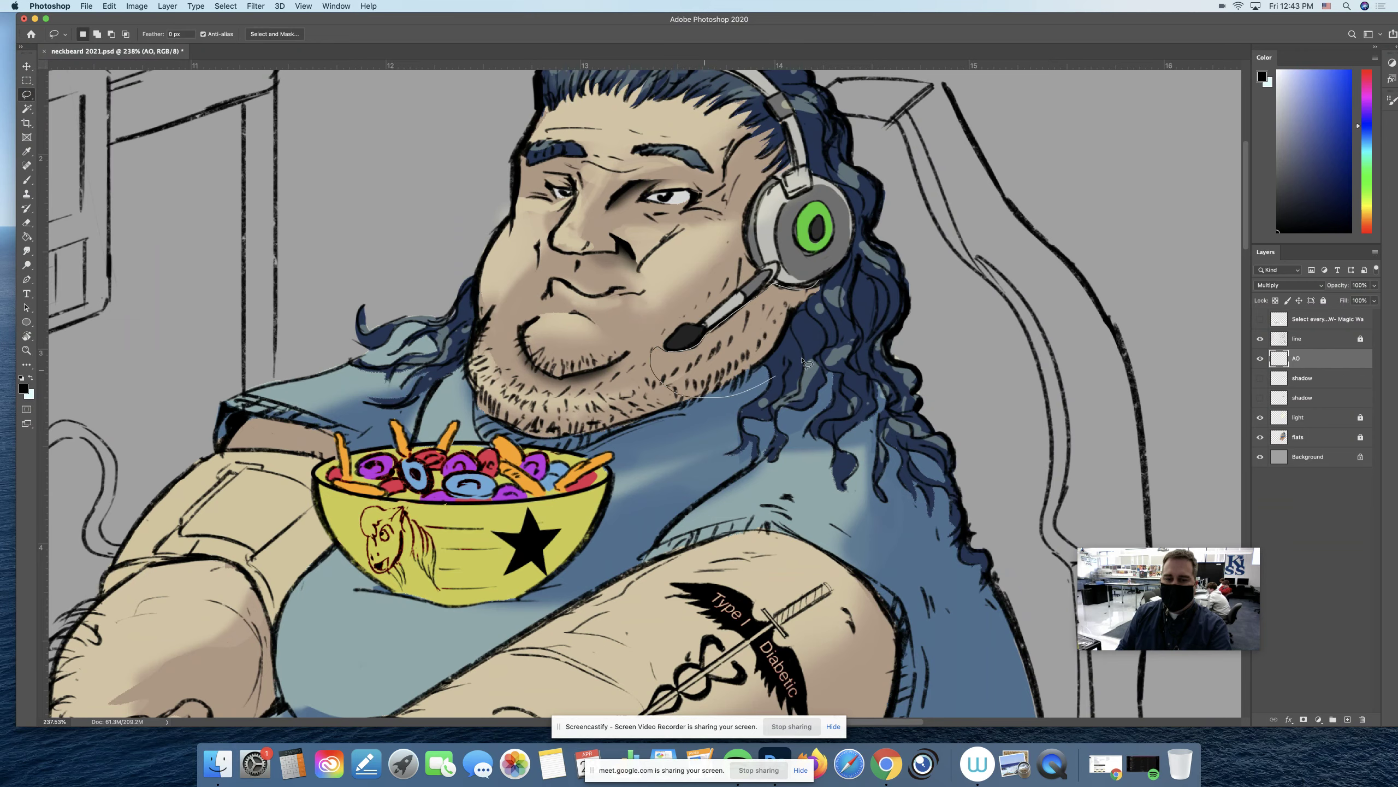
mouse_move(807, 364)
mouse_down()
mouse_move(861, 301)
mouse_move(777, 284)
mouse_up()
key(b)
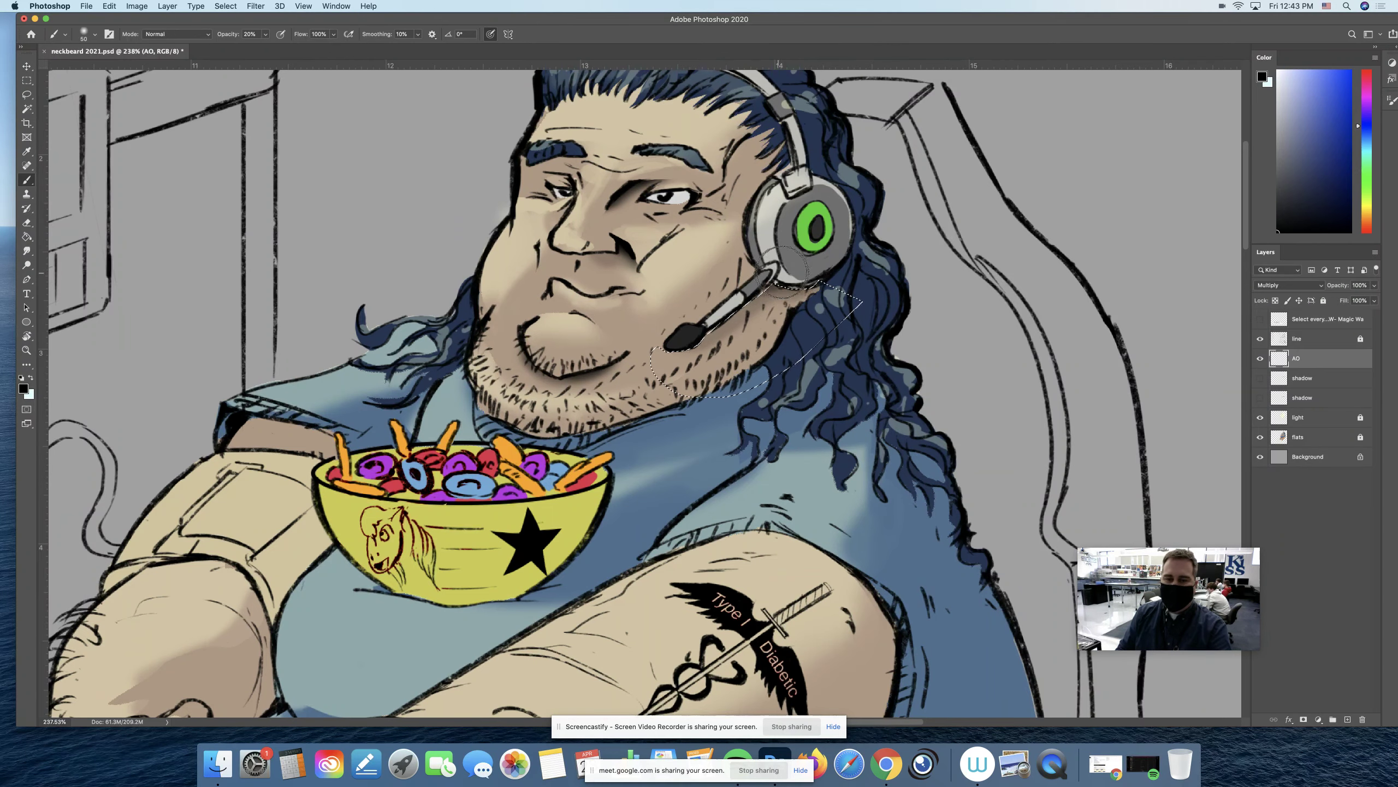
key(3)
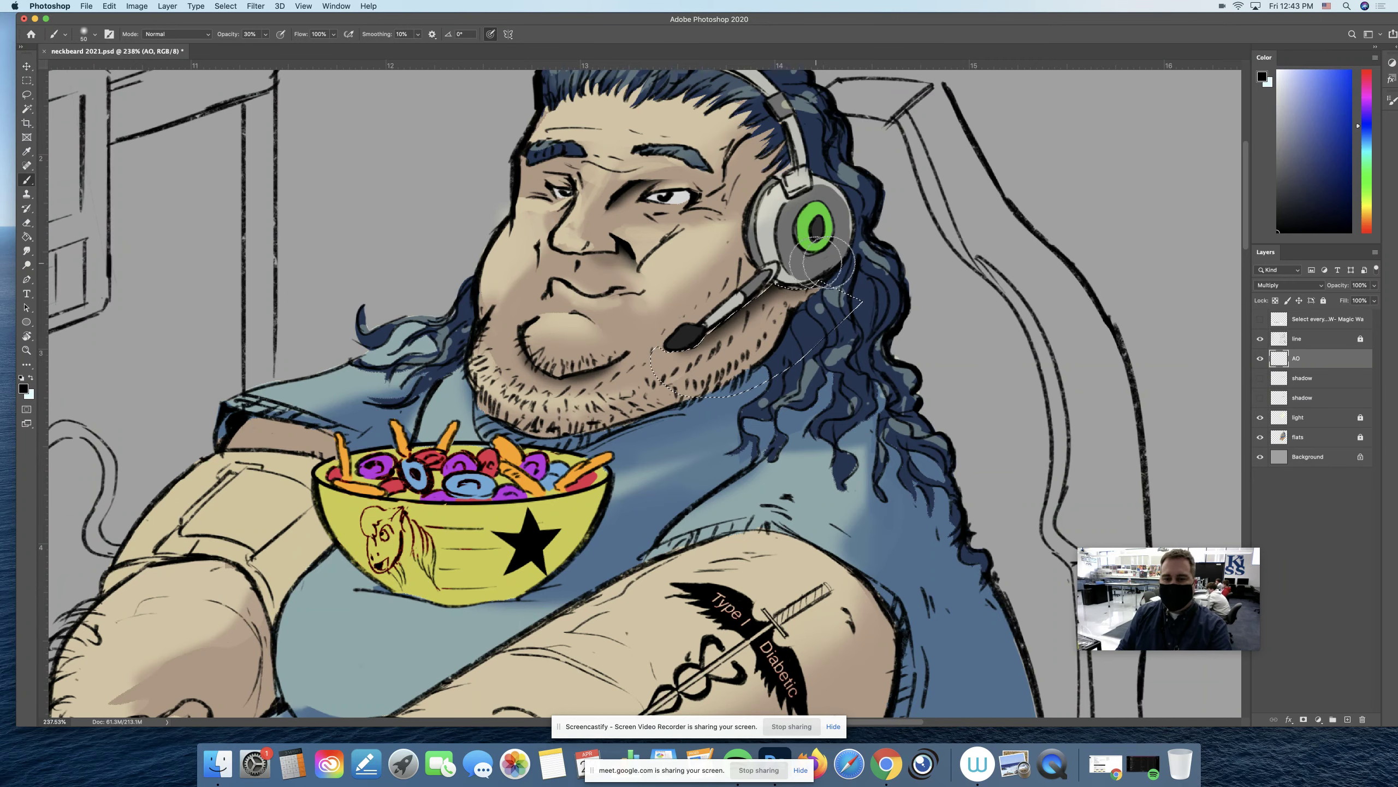
key(super+d)
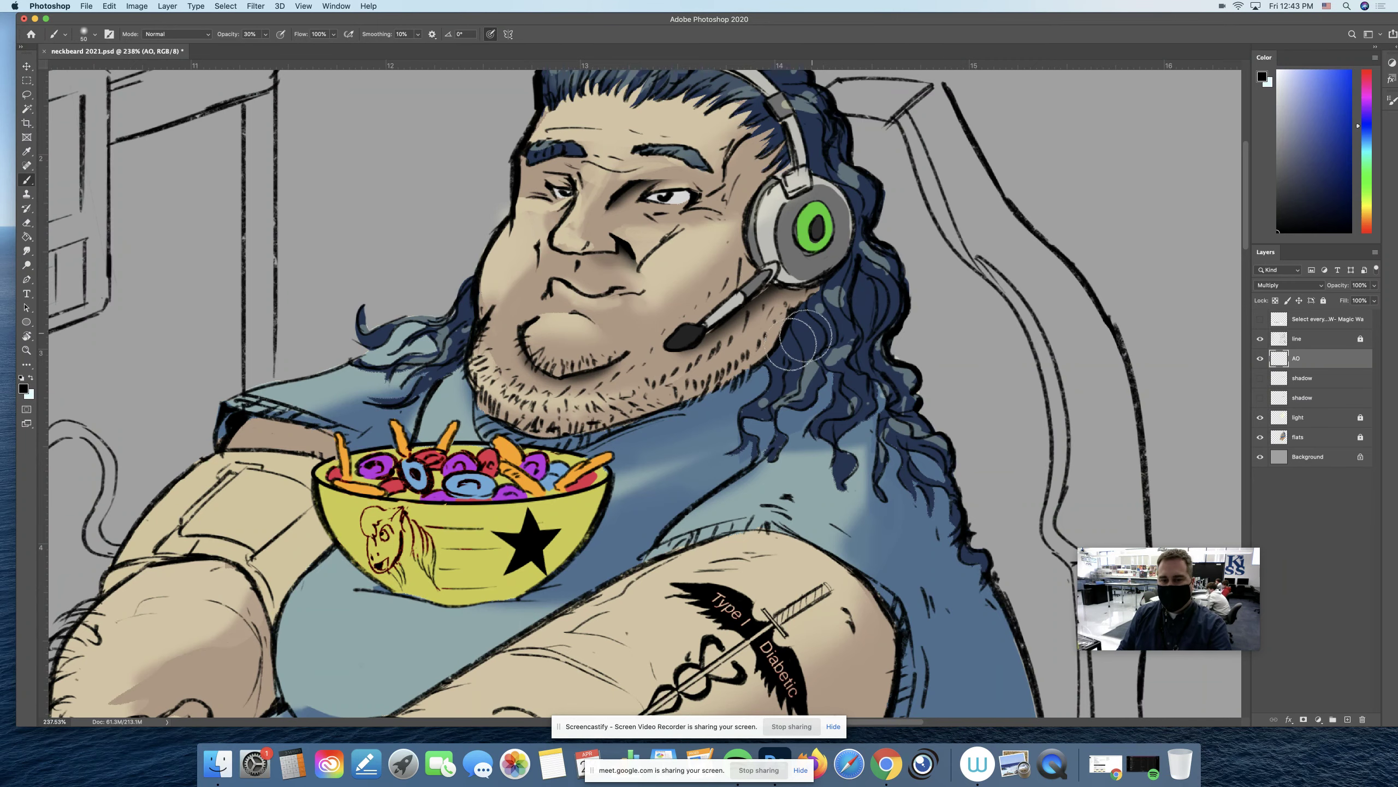
Step: Lasso the temple area beside the headset and brush soft shading into it at 20% opacity, then deselect
scroll(778, 375, up, 3)
scroll(777, 376, left, 1)
key(l)
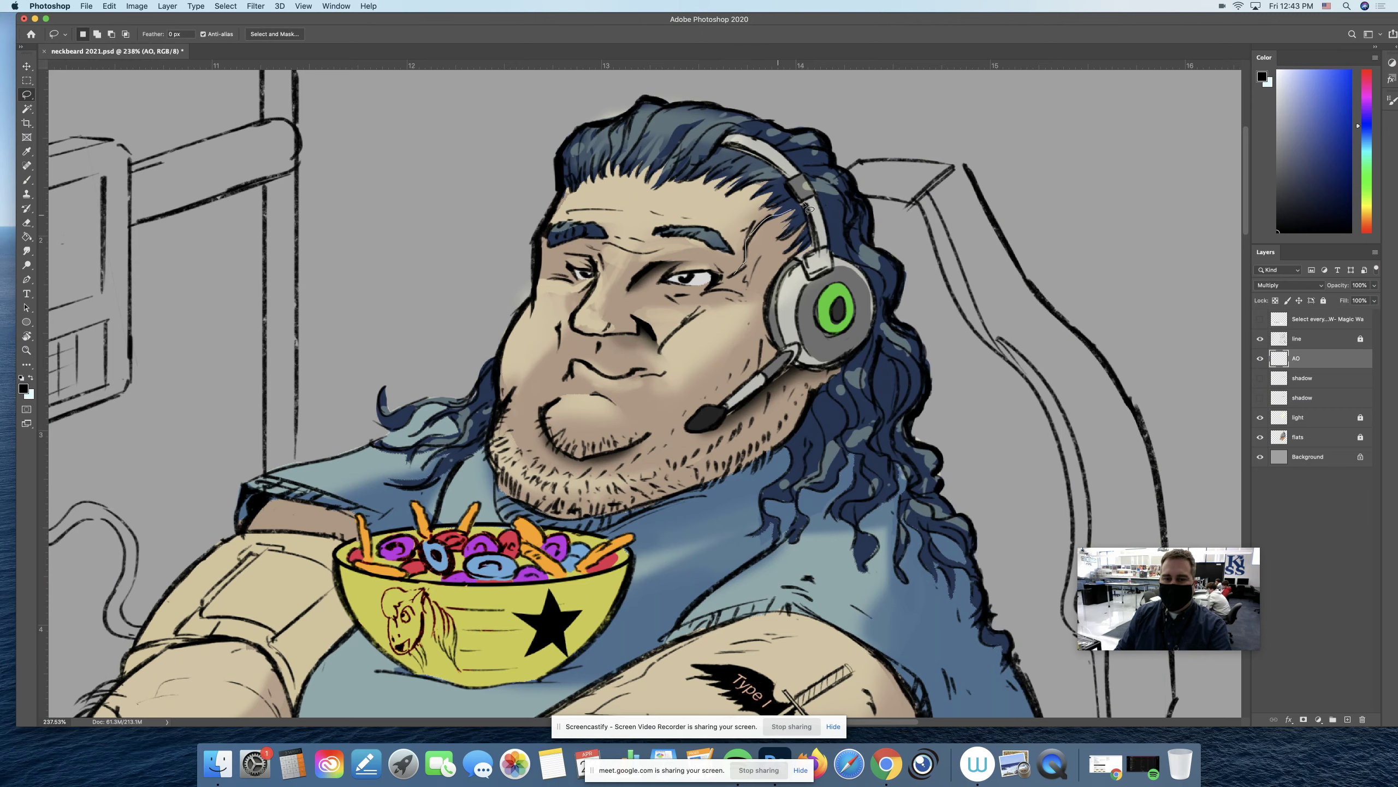
drag(762, 319, 722, 287)
key(b)
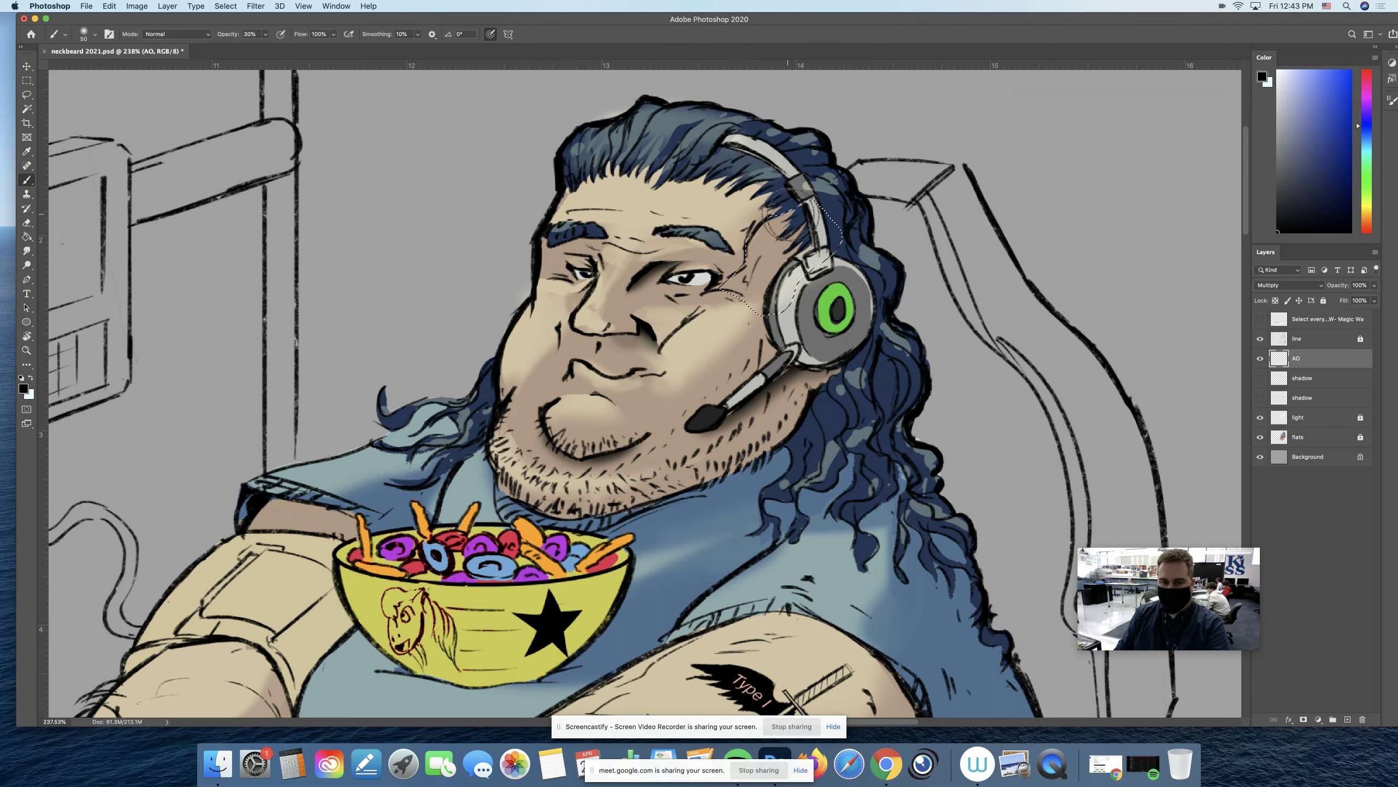
mouse_move(768, 220)
mouse_down()
mouse_move(758, 248)
mouse_move(788, 220)
mouse_move(717, 274)
mouse_move(729, 266)
mouse_up()
key(super+z)
key(2)
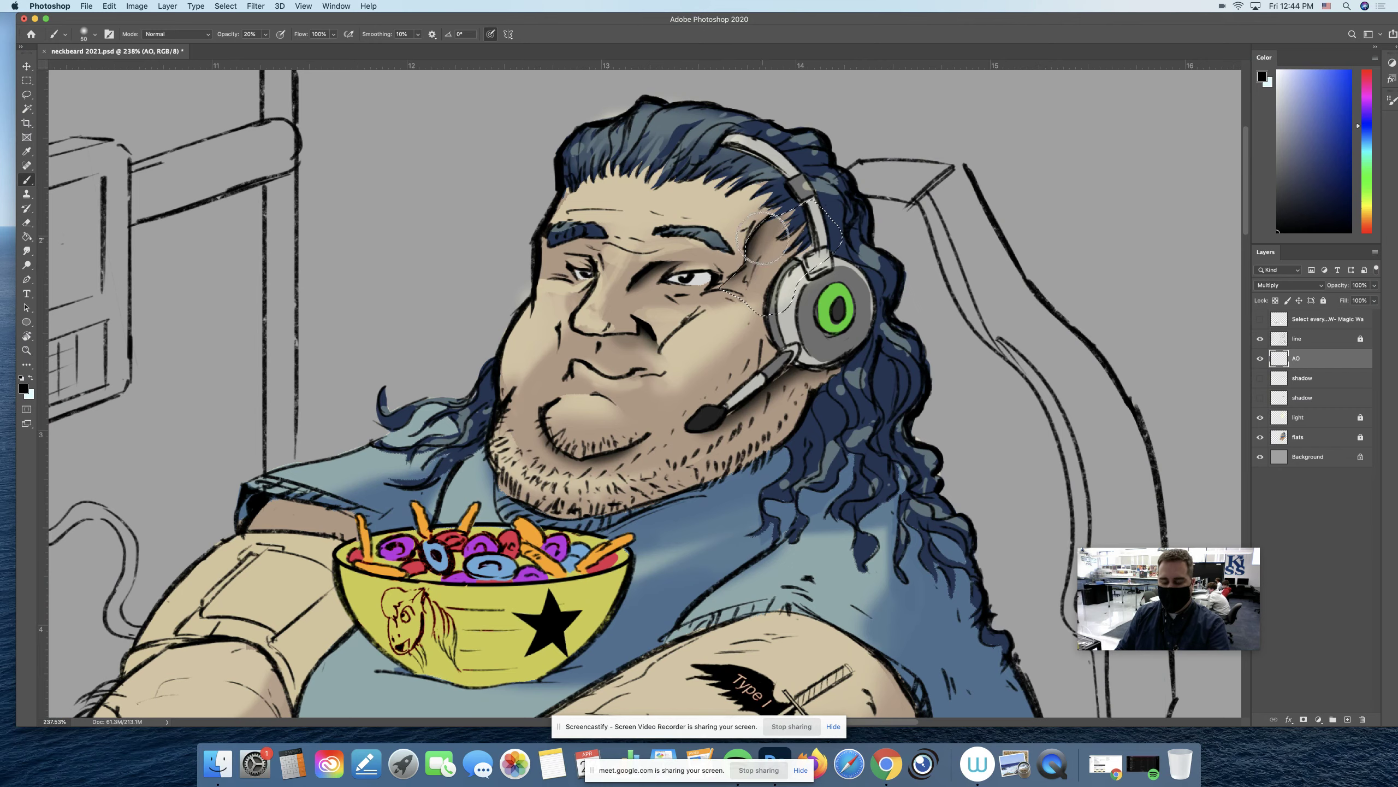
key(super+d)
Step: Lasso around the eye nearest the headset and brush soft shading at its outer corner, then deselect
key(l)
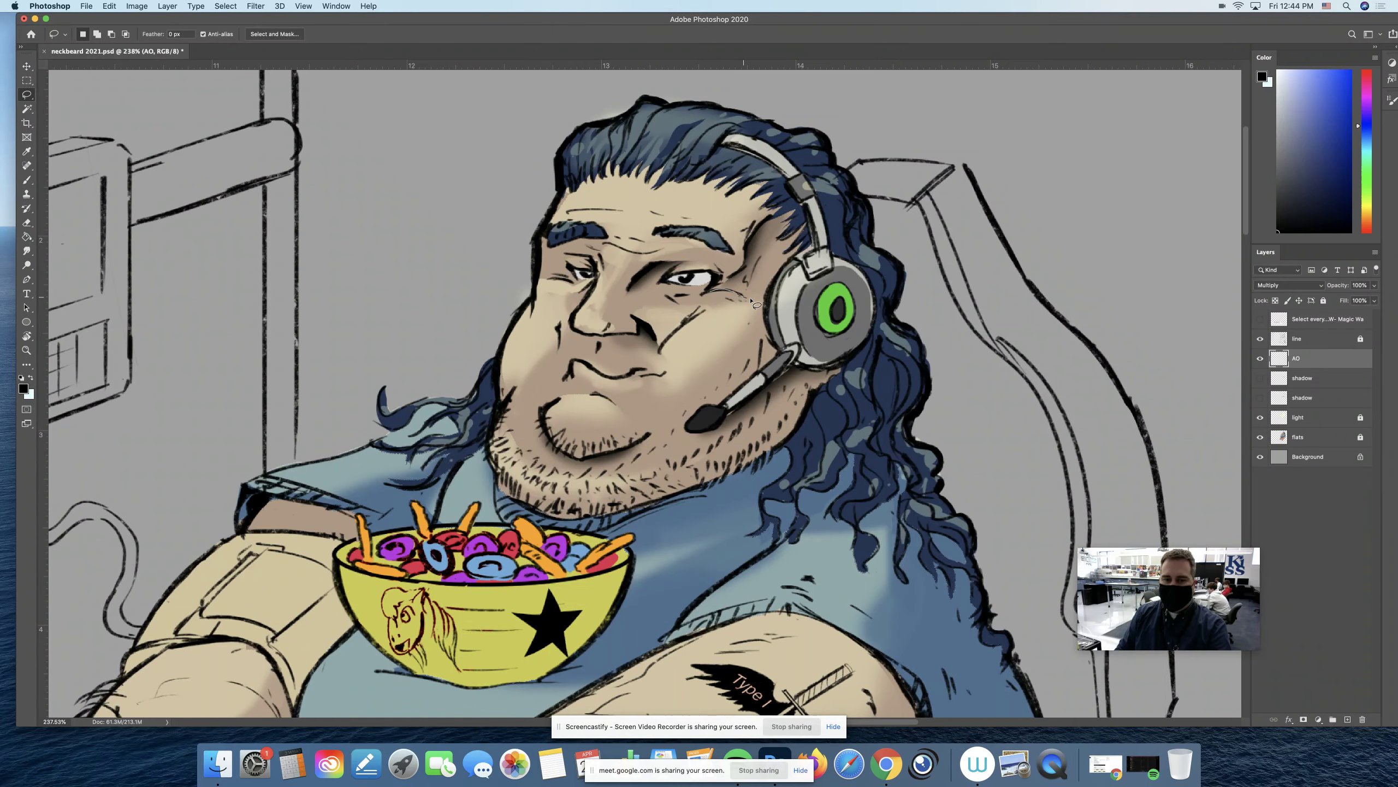
drag(705, 219, 634, 269)
key(b)
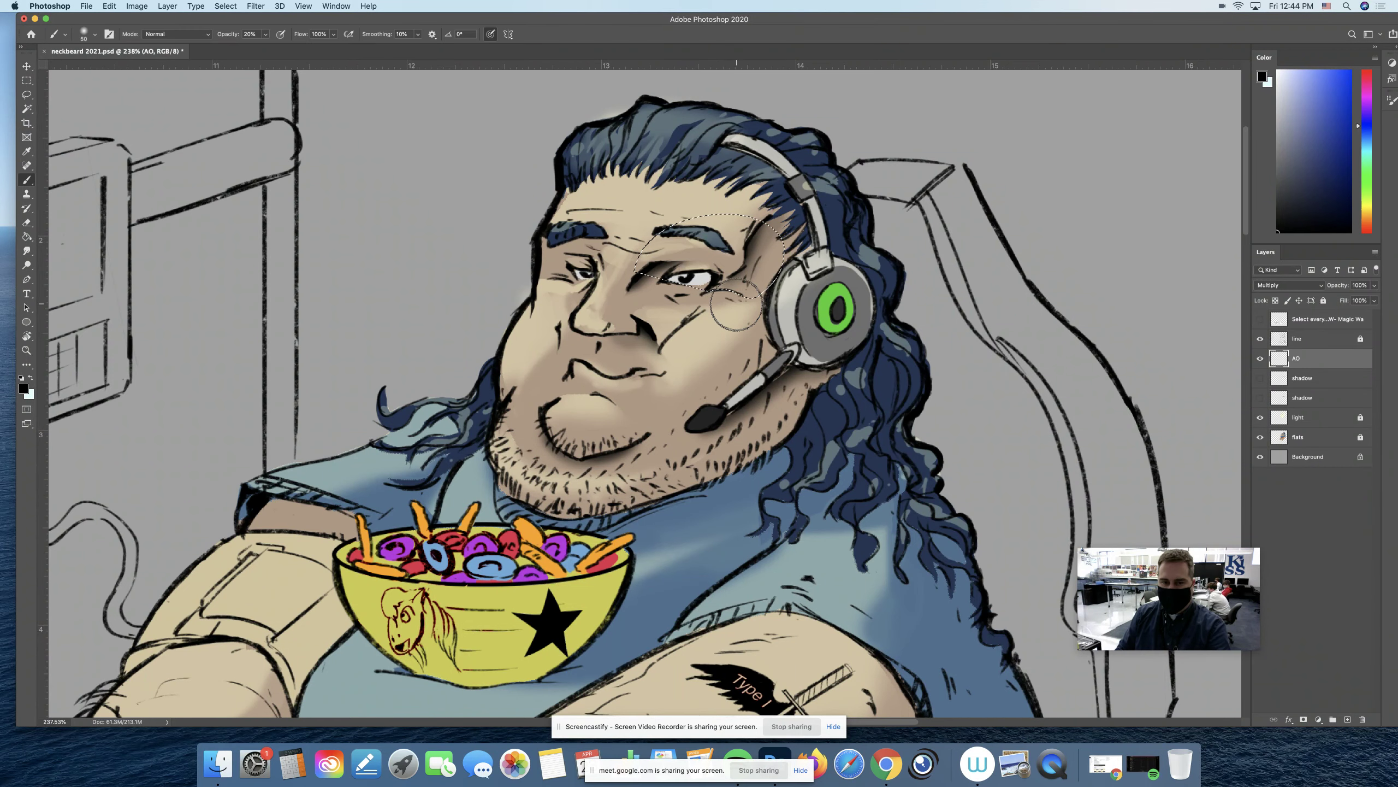
drag(716, 303, 727, 298)
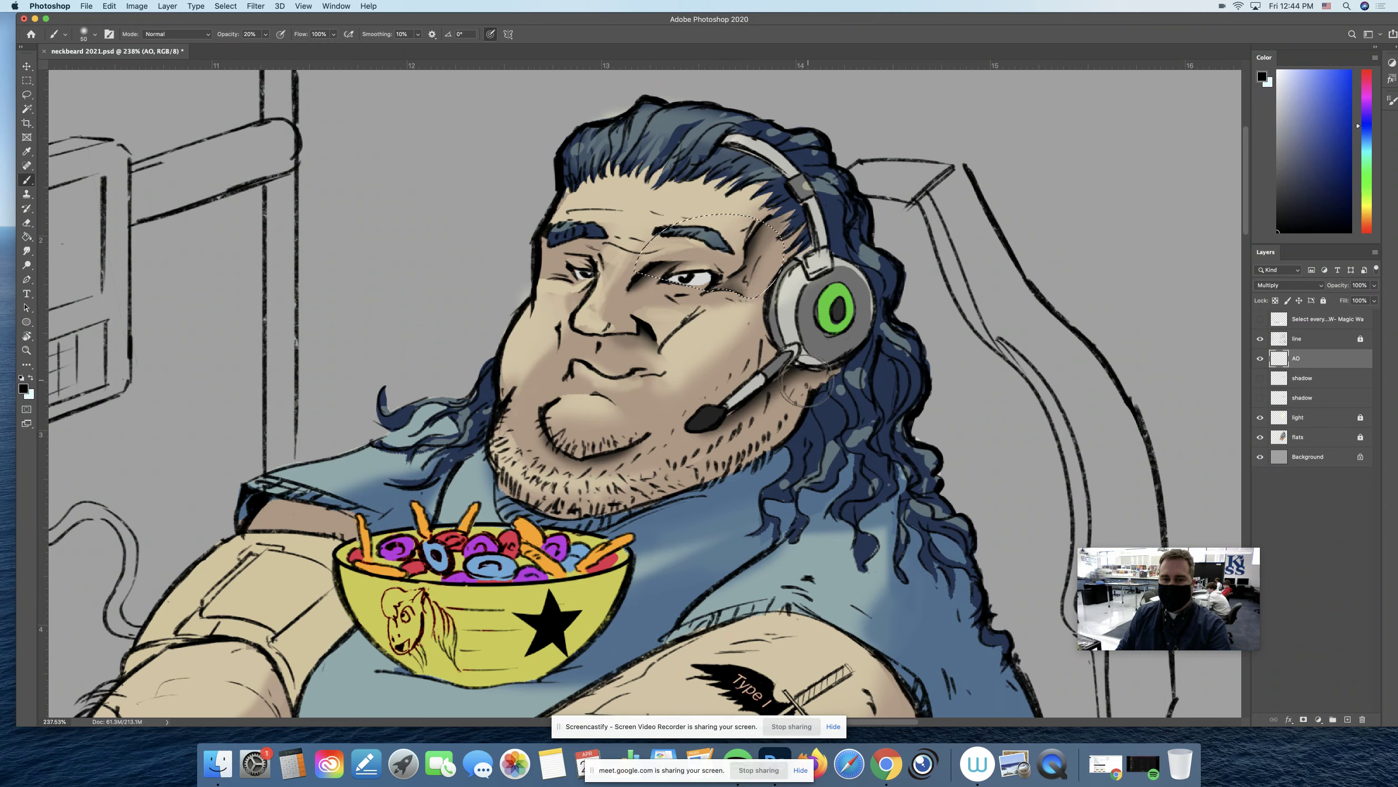
key(super+d)
Step: Lasso the eye socket farthest from the headset and brush soft shading beneath its eyebrow, then deselect
key(l)
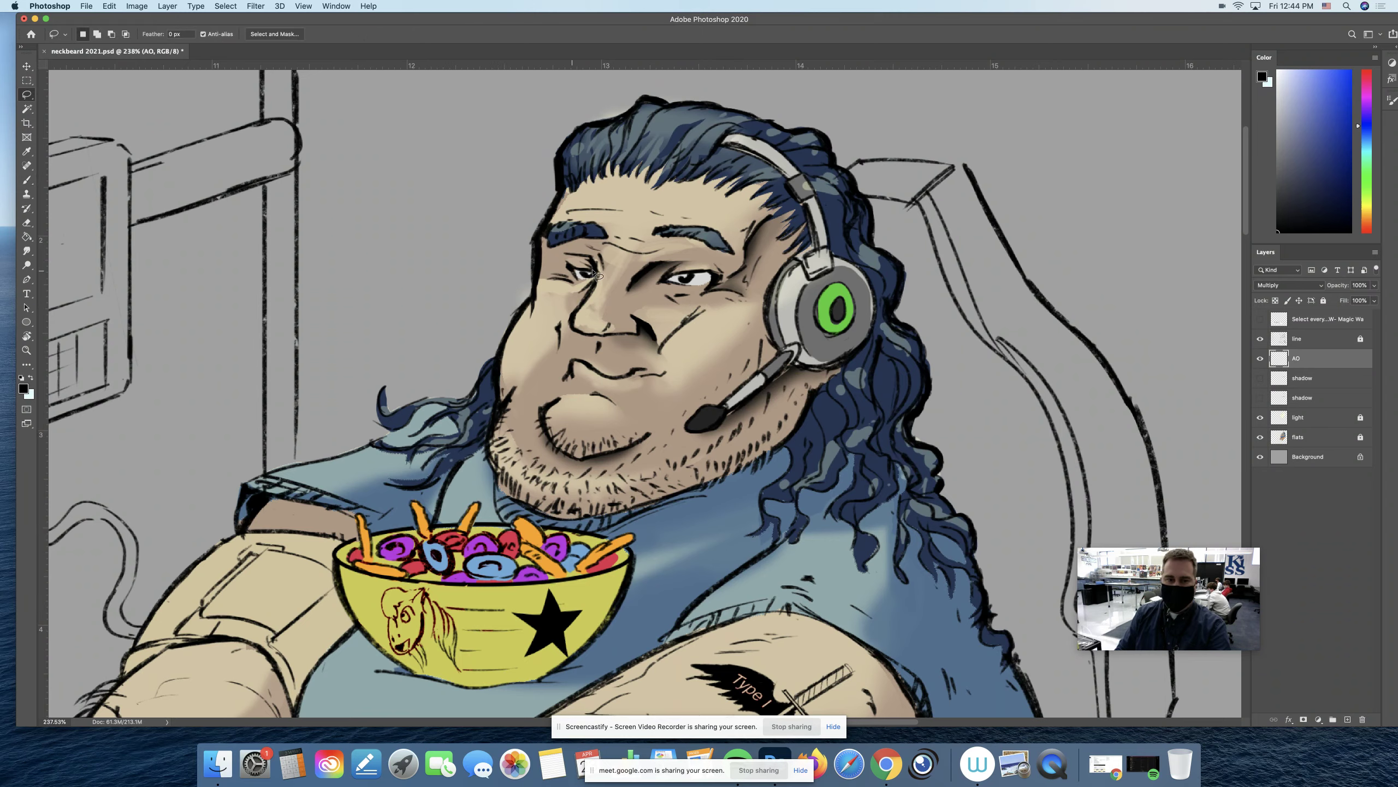
drag(595, 262, 556, 256)
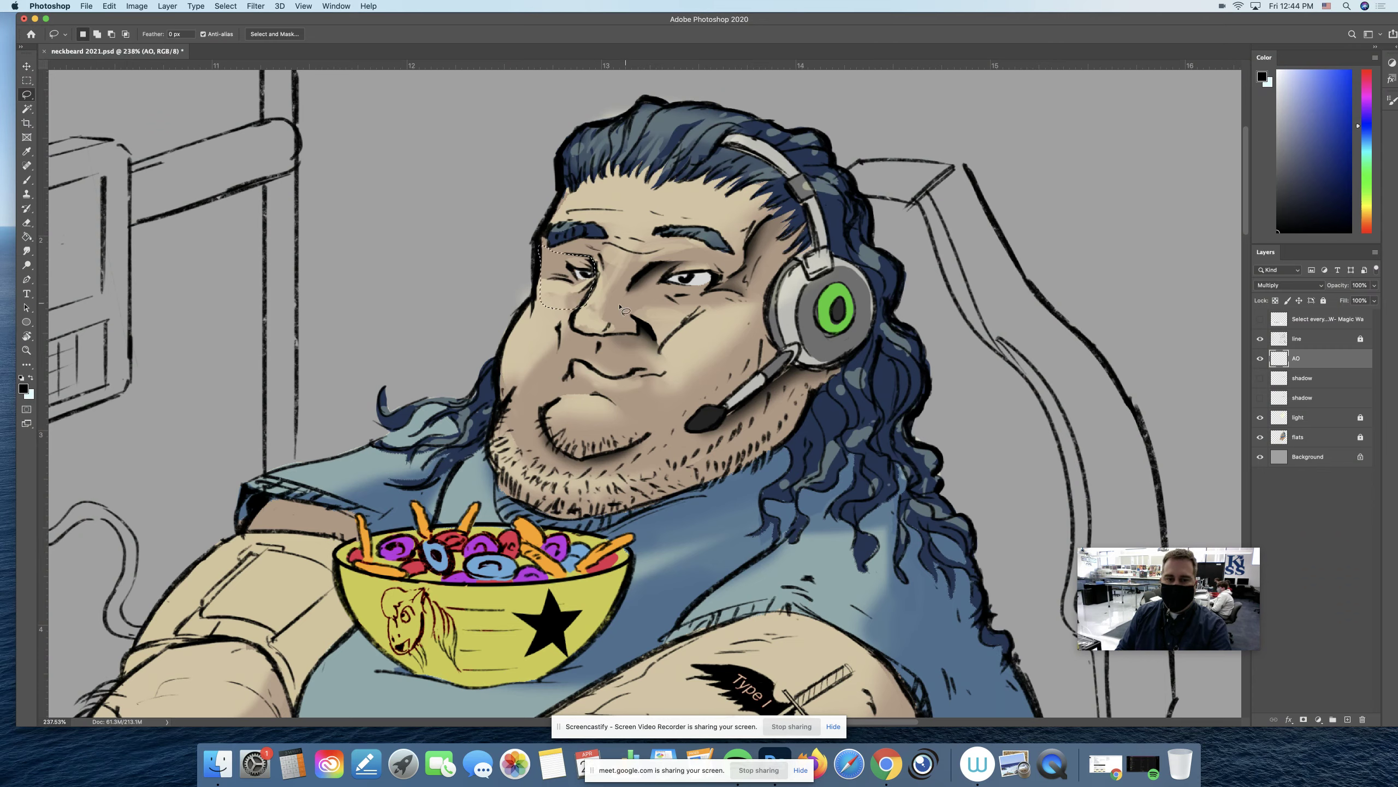
mouse_move(595, 260)
mouse_down()
mouse_move(573, 315)
mouse_move(616, 275)
mouse_up()
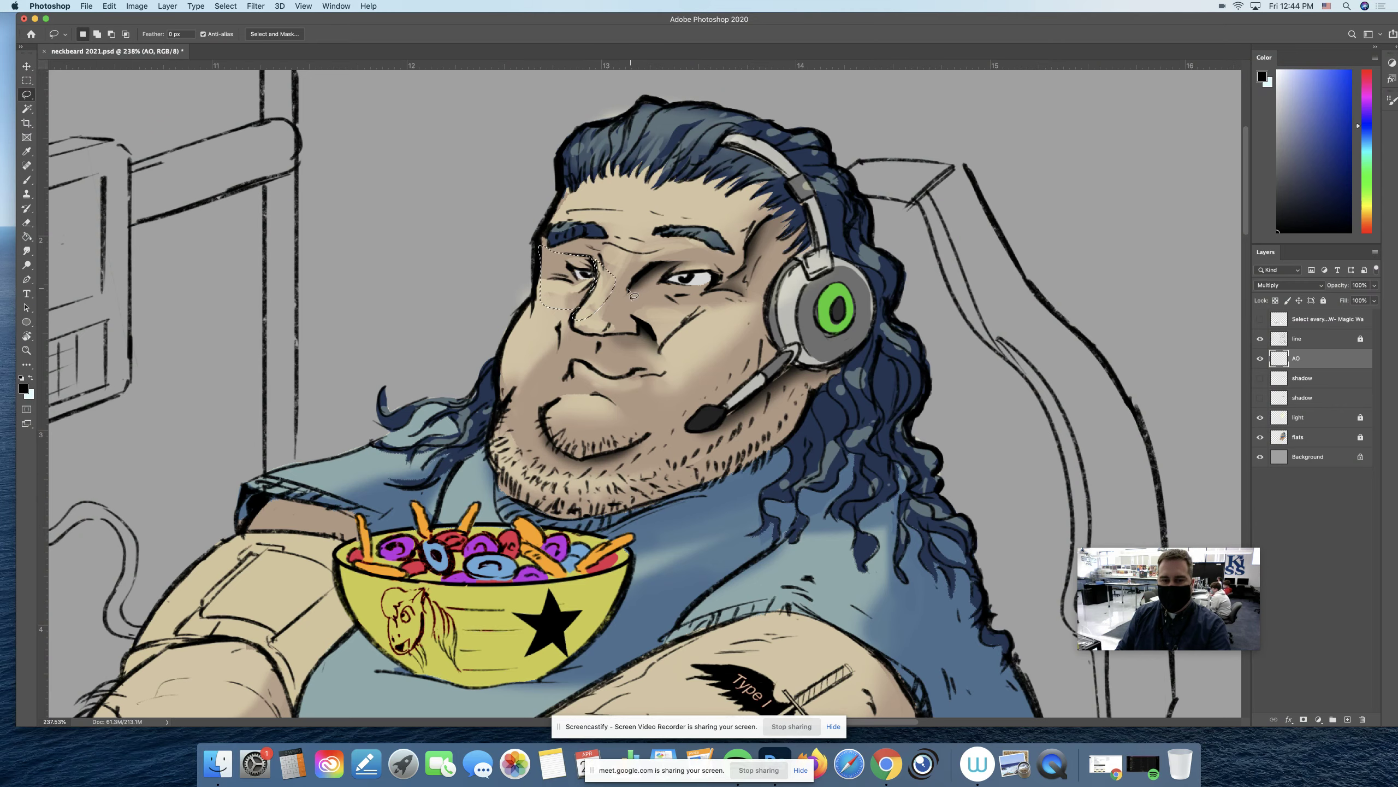
key(super+z)
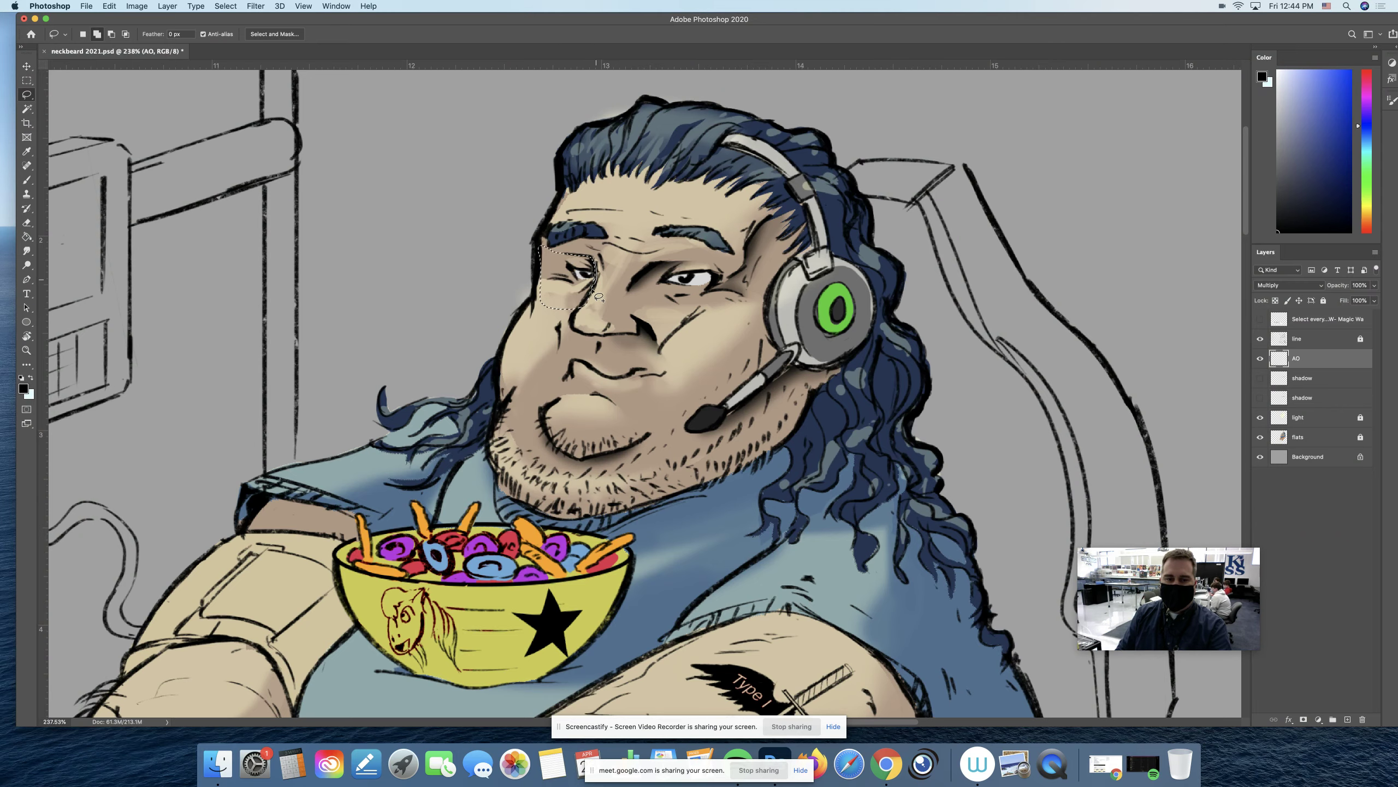
key(b)
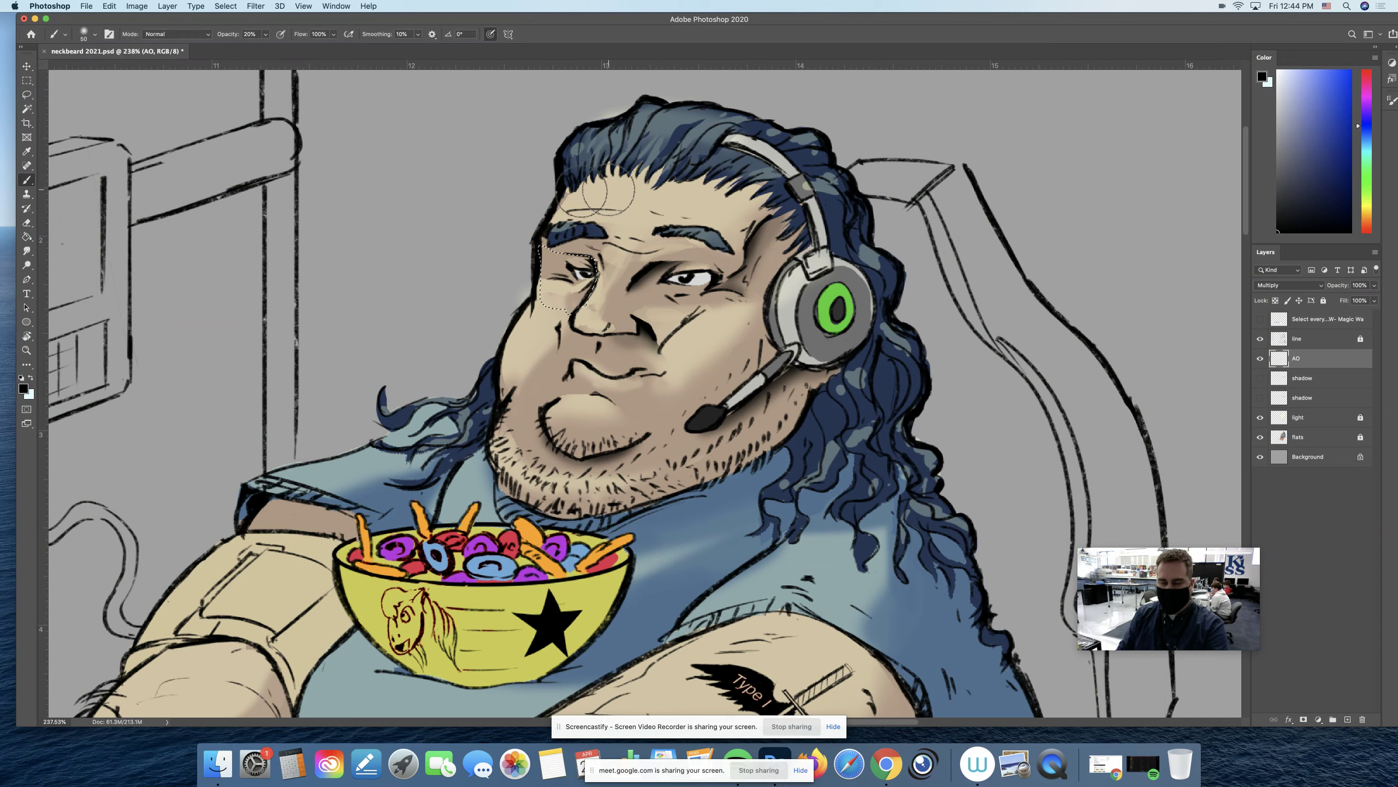
drag(592, 254, 566, 247)
key(super+d)
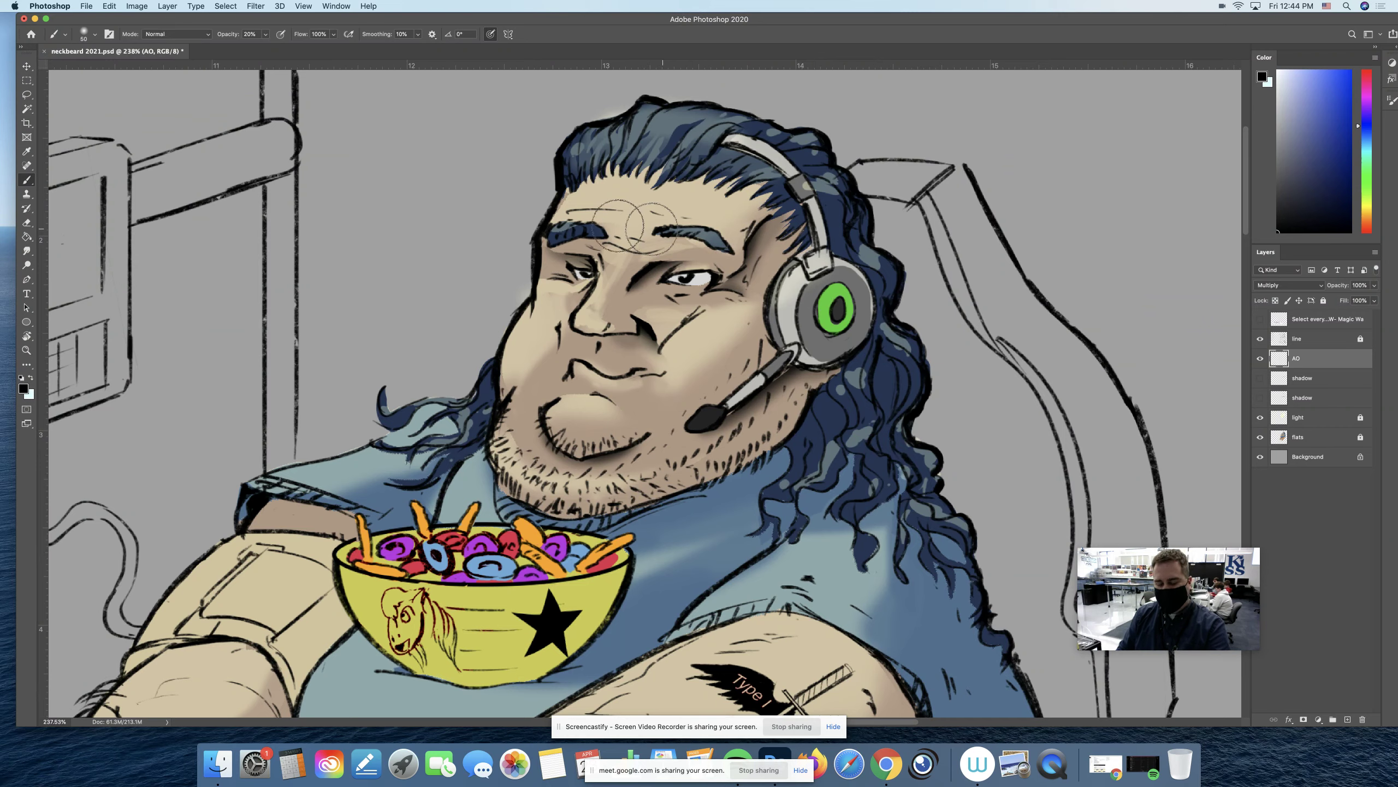
key(e)
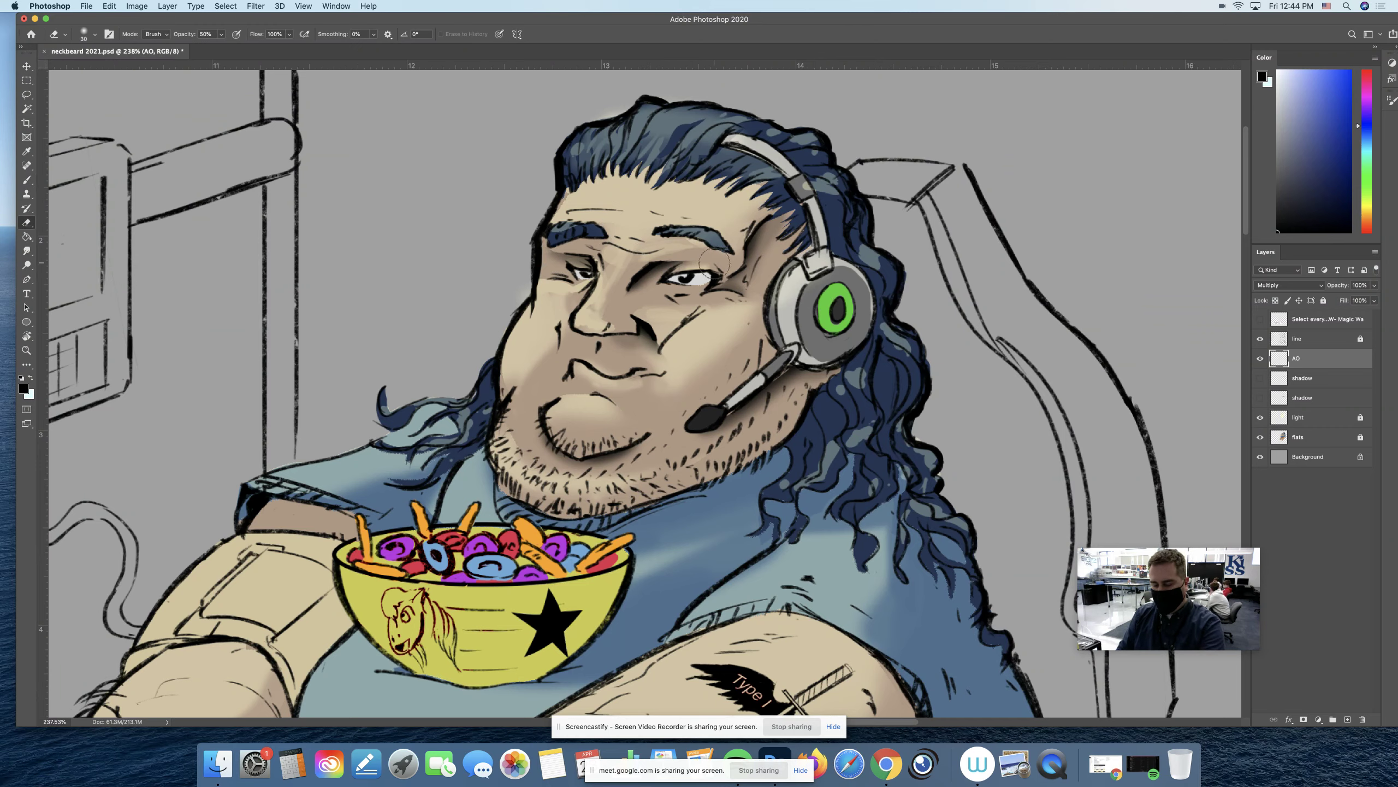
Step: Lasso the tattooed upper arm, following the edge where it meets the shirt sleeve
key(l)
drag(688, 388, 692, 263)
scroll(716, 259, down, 6)
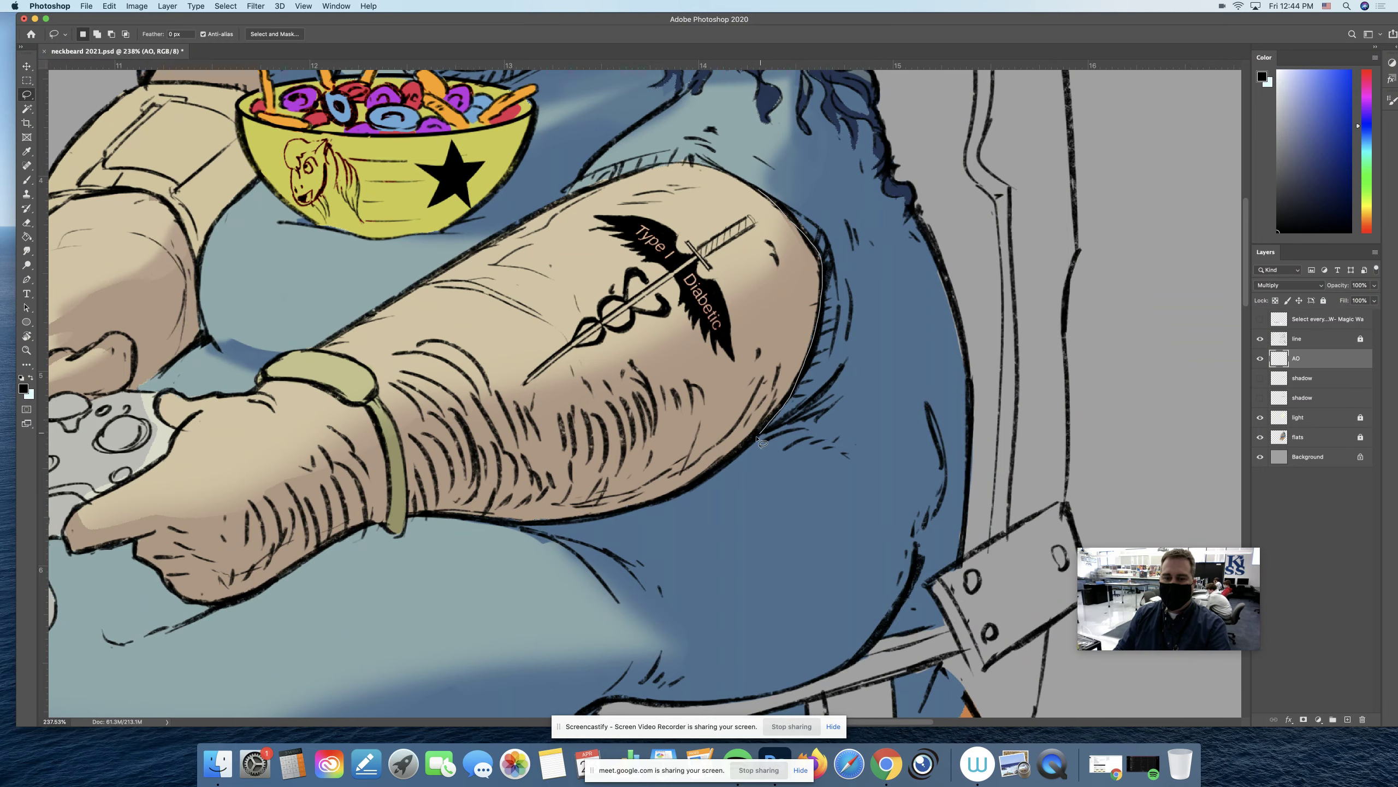
mouse_move(758, 439)
mouse_down()
mouse_move(625, 214)
mouse_move(693, 187)
mouse_move(687, 163)
mouse_move(758, 192)
mouse_move(711, 168)
mouse_up()
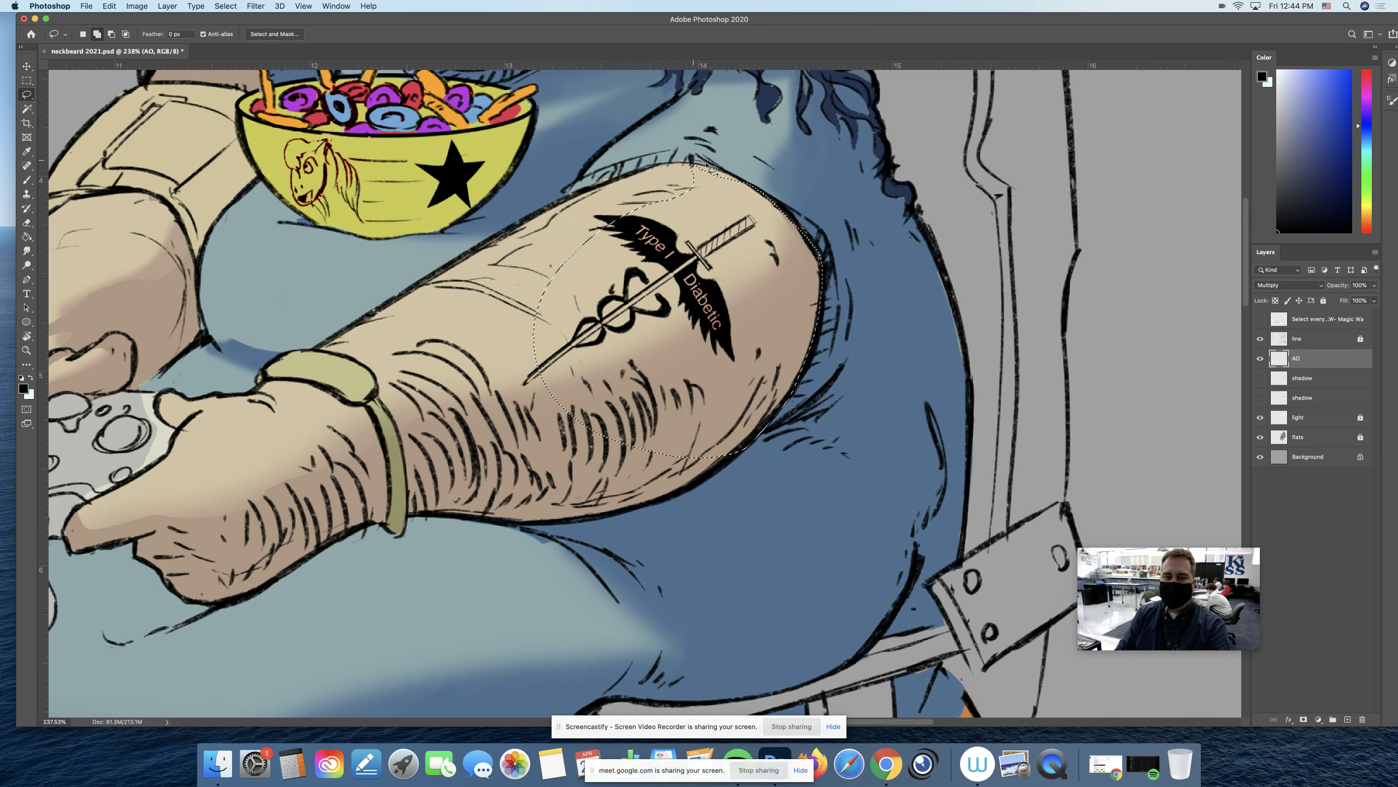
drag(710, 190, 700, 185)
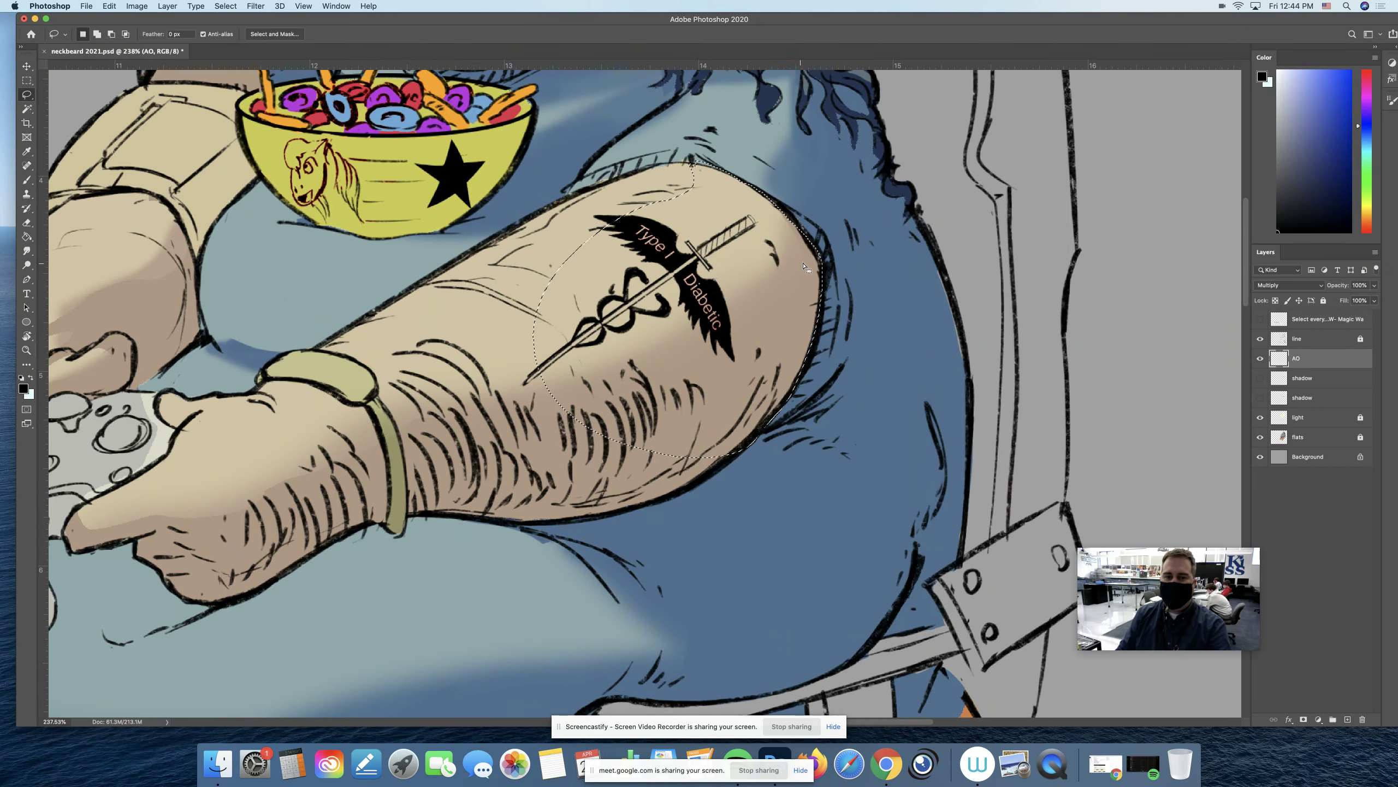
Step: Brush soft shading on the upper arm along the sleeve edge with a 60 px brush at 20% opacity, then deselect
key(z)
drag(785, 301, 726, 265)
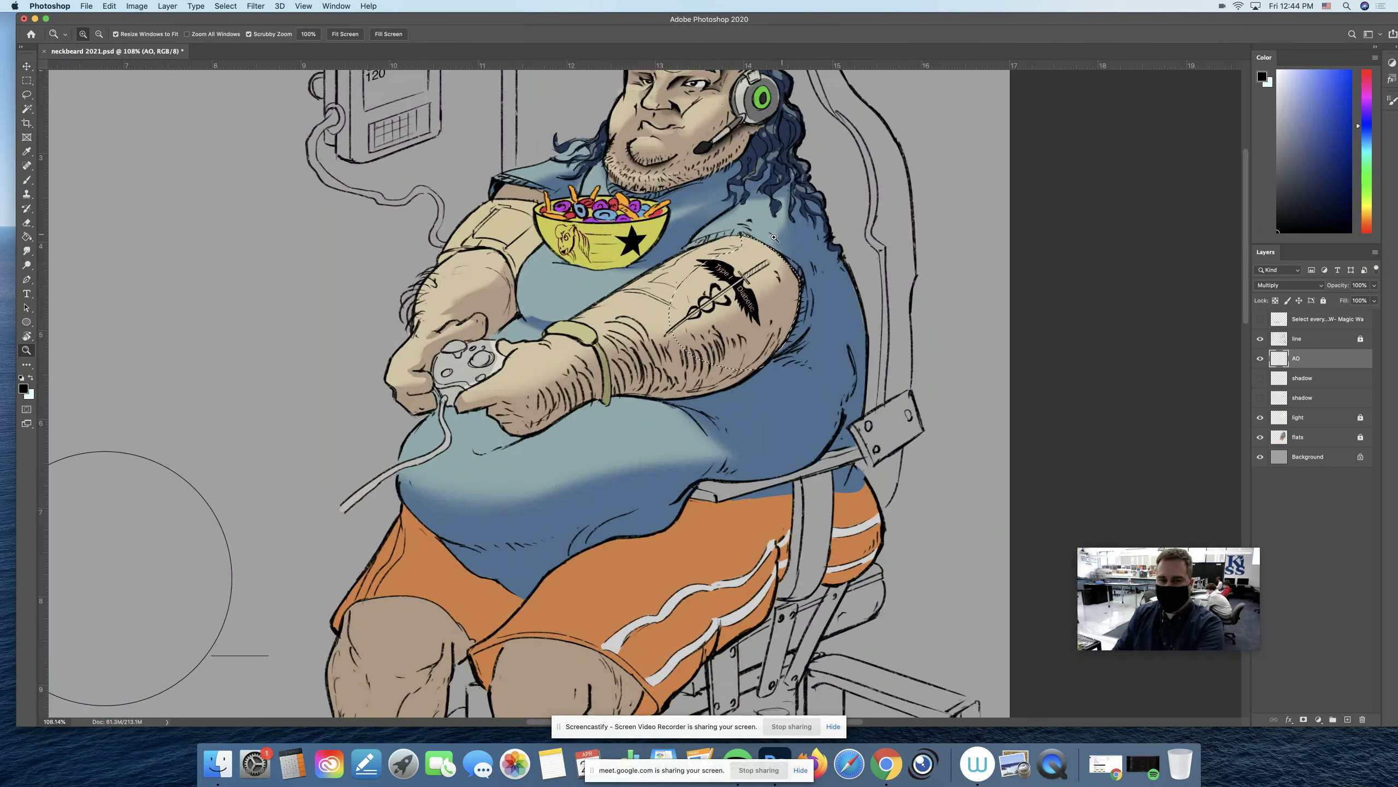
key(b)
key(bracketleft)
key(bracketleft)
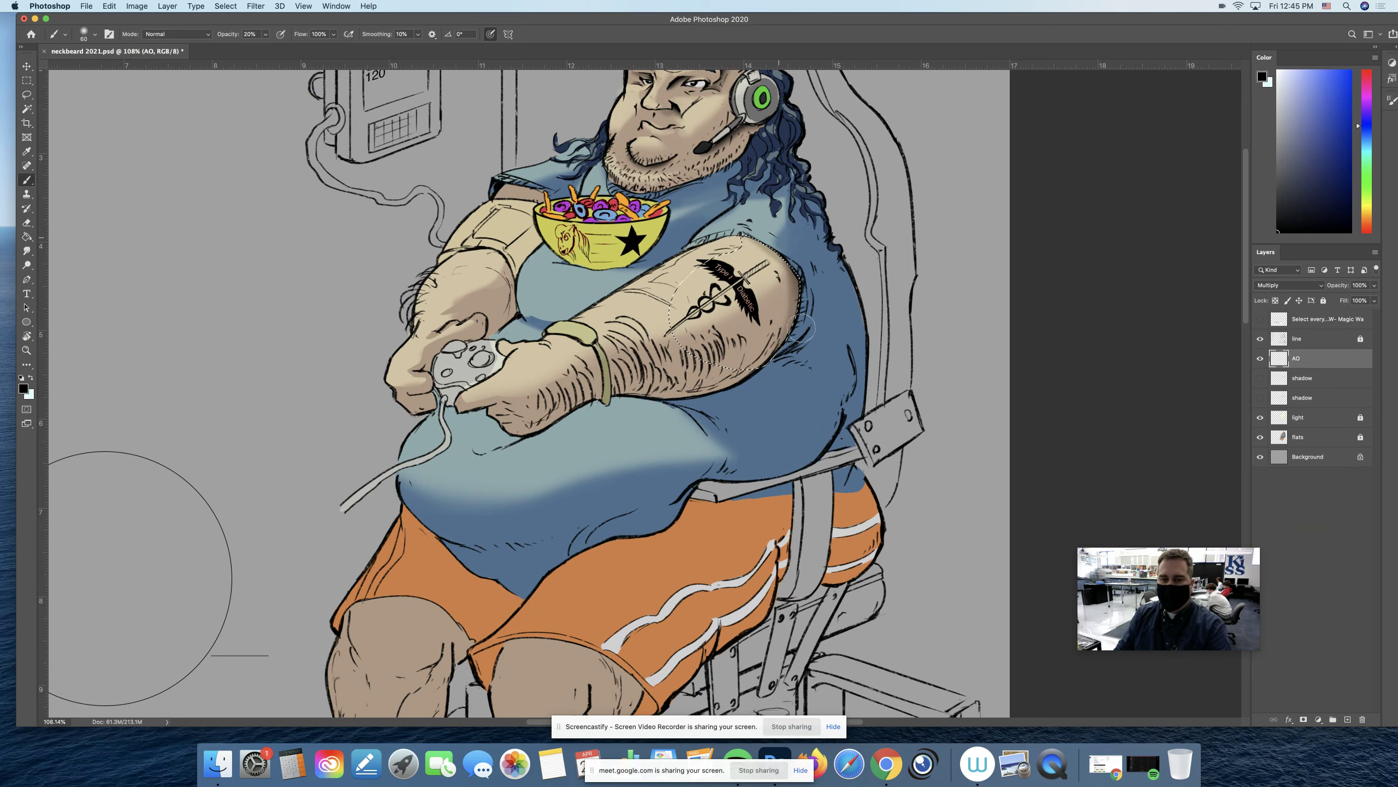
mouse_move(791, 256)
mouse_down()
mouse_move(802, 307)
mouse_move(798, 261)
mouse_move(780, 361)
mouse_move(792, 320)
mouse_up()
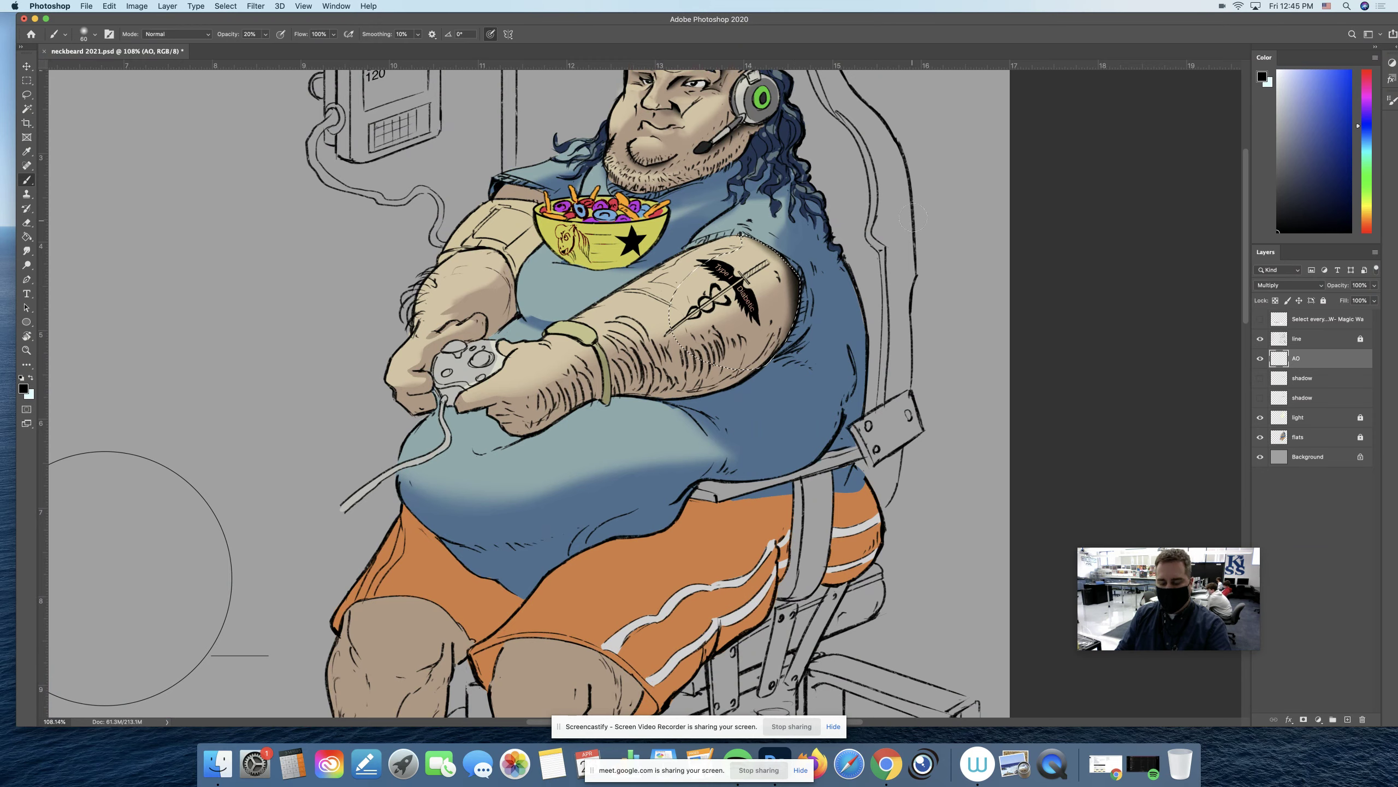
key(super+d)
Step: Lasso the shirt area beneath the tattooed arm, following the arm's lower outline and the side of the torso
key(z)
drag(852, 349, 870, 353)
scroll(853, 367, down, 4)
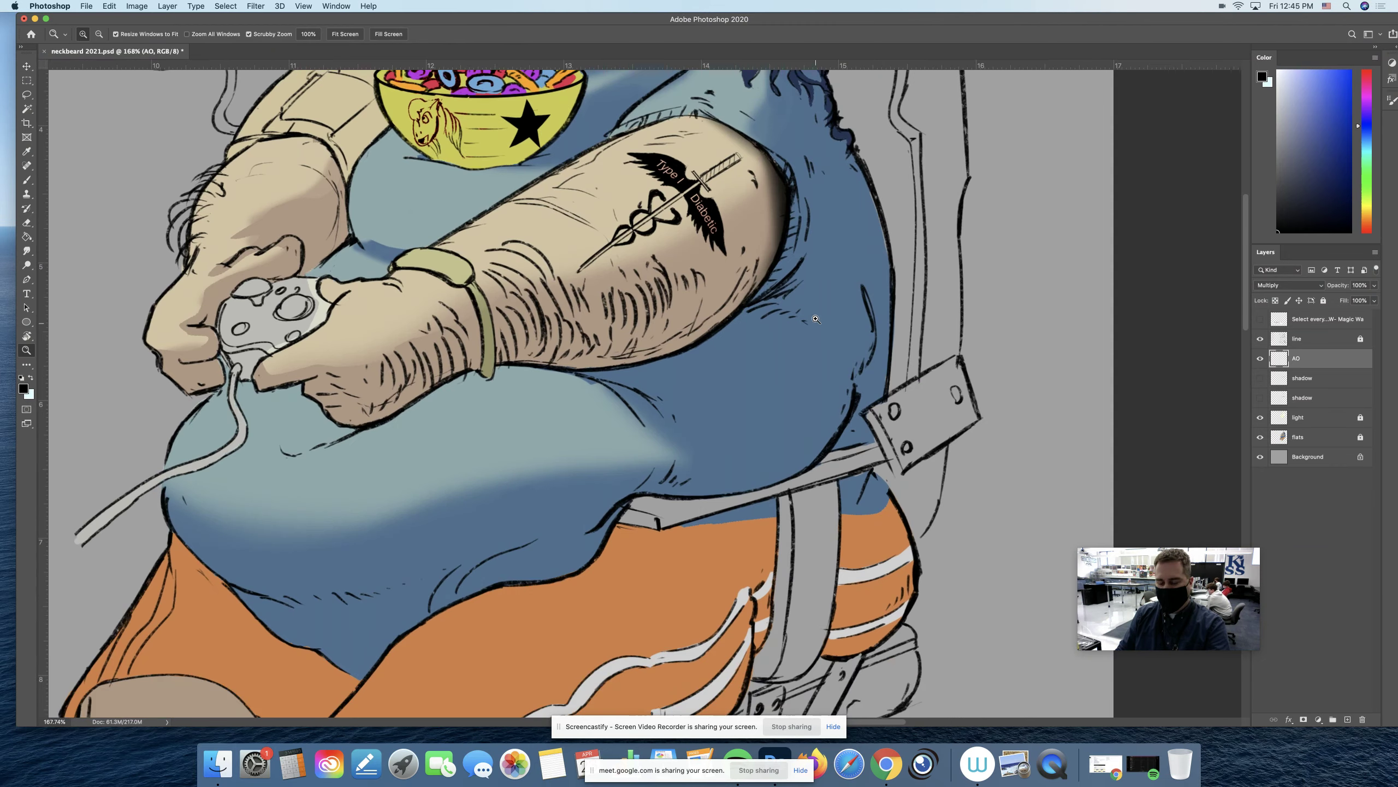
key(l)
scroll(774, 294, left, 3)
scroll(773, 294, down, 2)
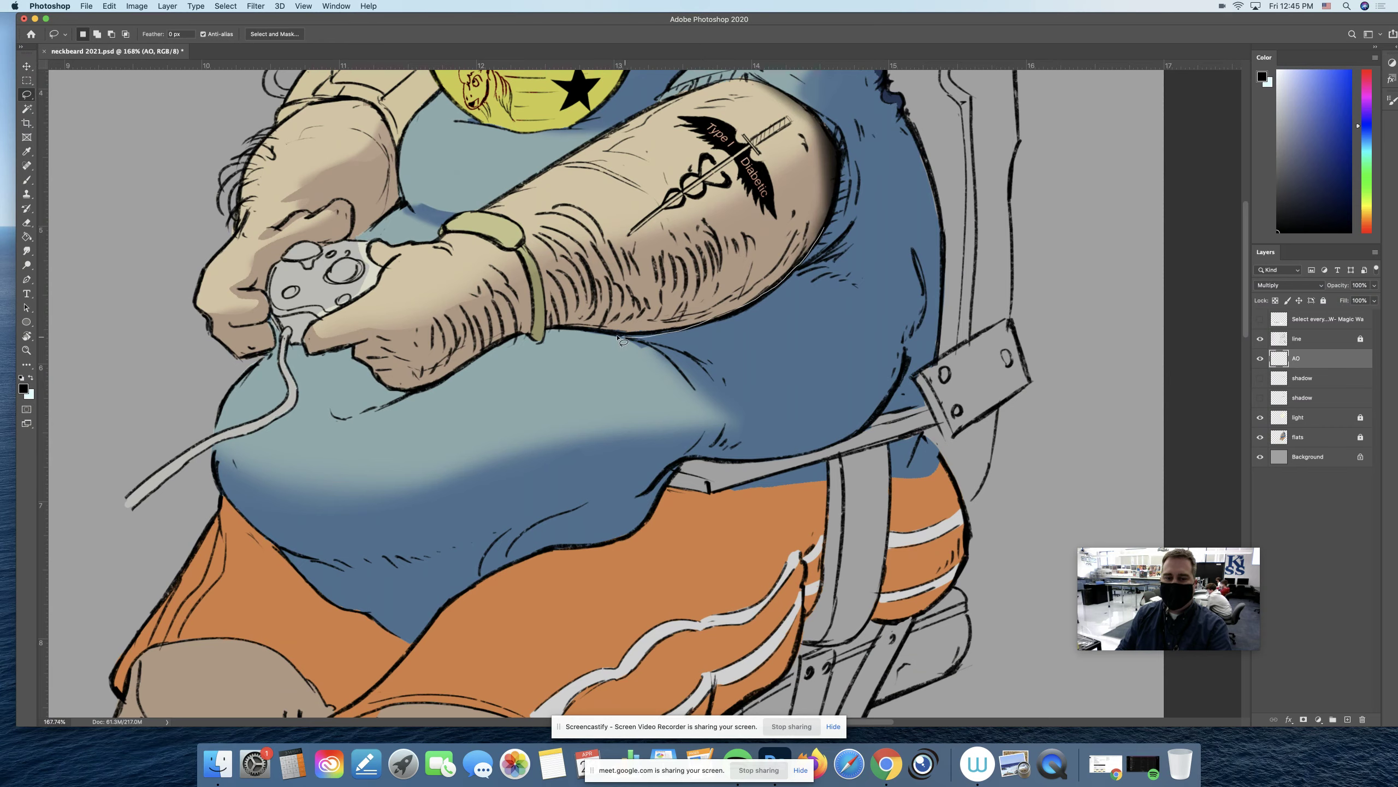
mouse_move(593, 336)
mouse_down()
mouse_move(718, 440)
mouse_move(910, 196)
mouse_up()
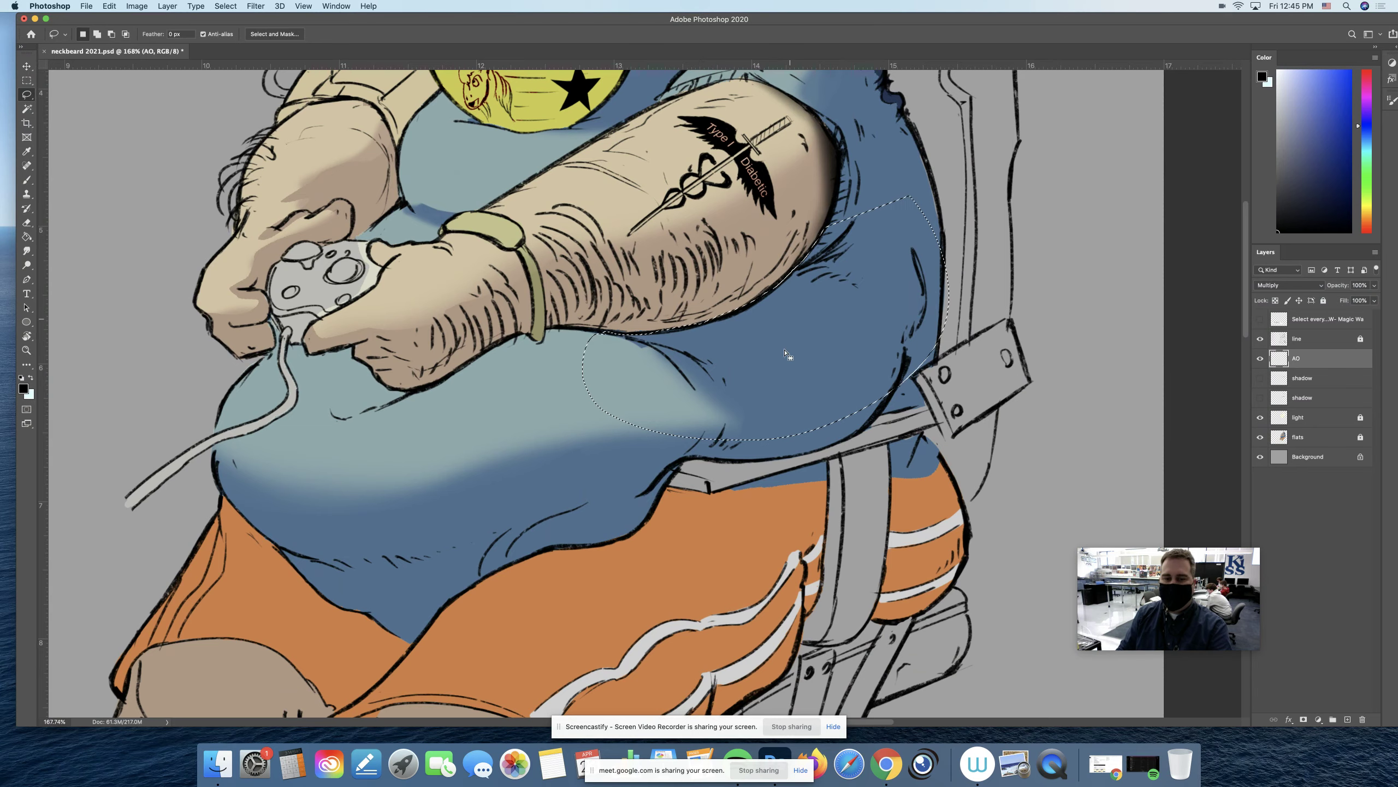
Step: Enlarge the brush to 100 px and build up soft shading on the shirt directly beneath the tattooed arm
key(b)
key(bracketright)
key(bracketright)
key(bracketright)
key(bracketright)
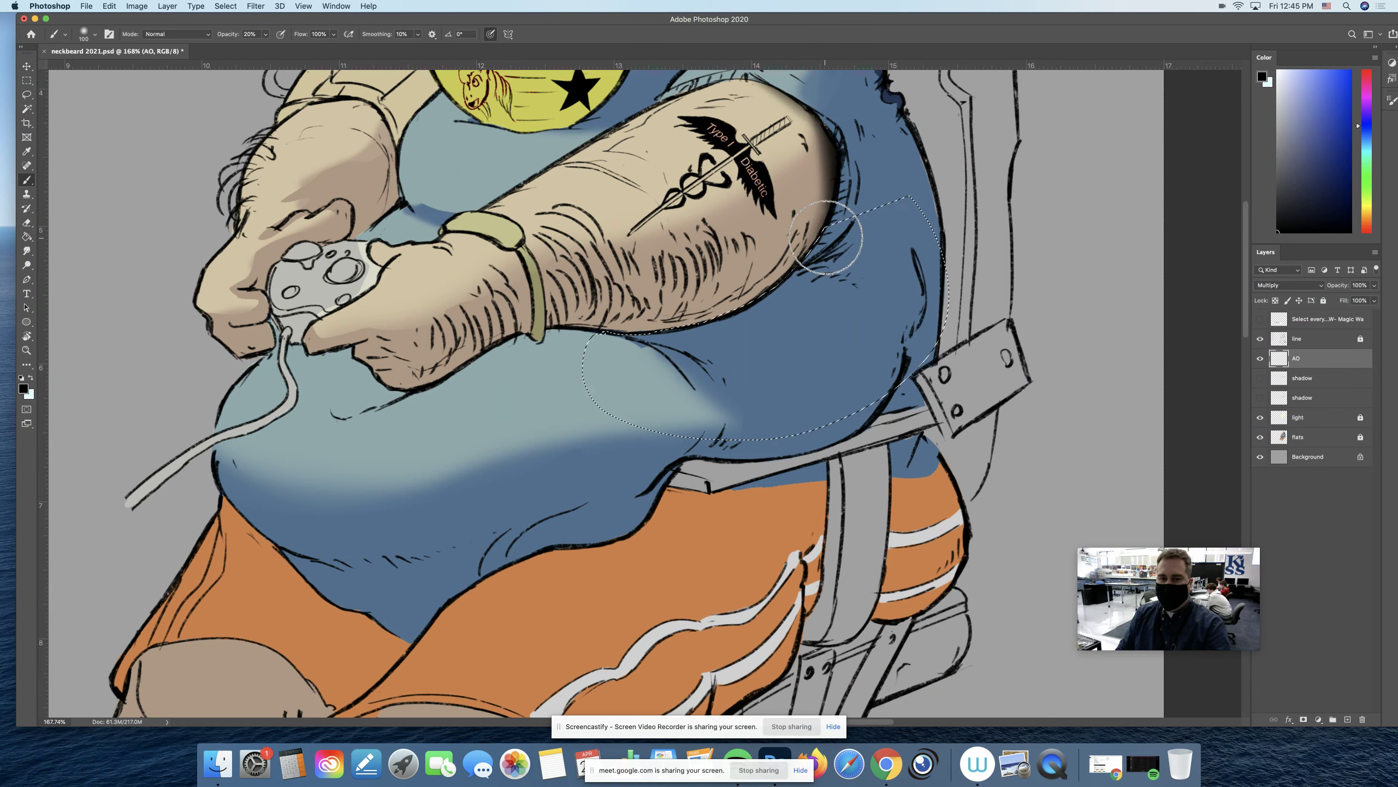
mouse_move(800, 234)
mouse_down()
mouse_move(798, 259)
mouse_move(721, 325)
mouse_move(622, 336)
mouse_up()
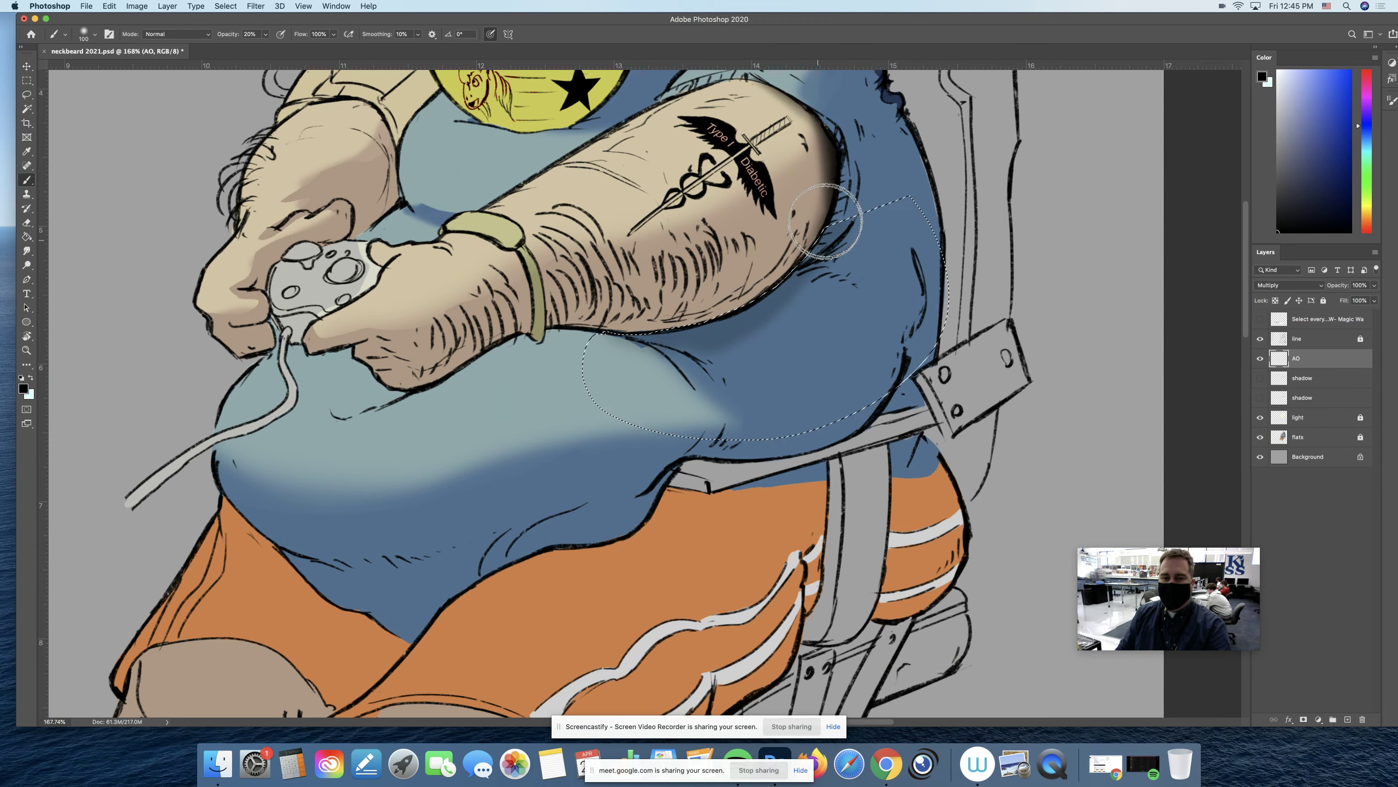
drag(832, 220, 674, 326)
drag(782, 260, 644, 330)
drag(763, 281, 660, 331)
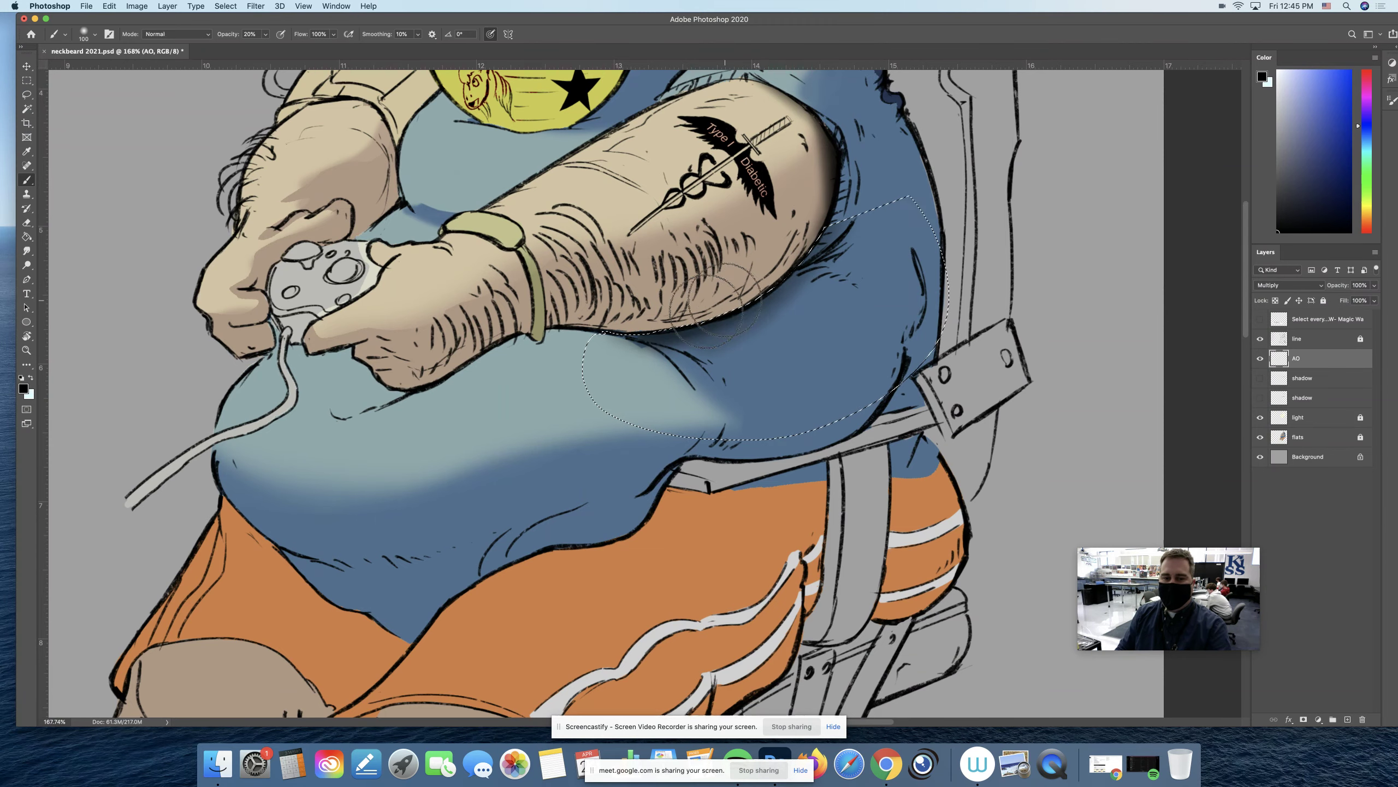
Step: Extend the soft shirt shading along the underside of the tattooed forearm toward the wrist, then deselect
drag(774, 287, 644, 334)
key(super+d)
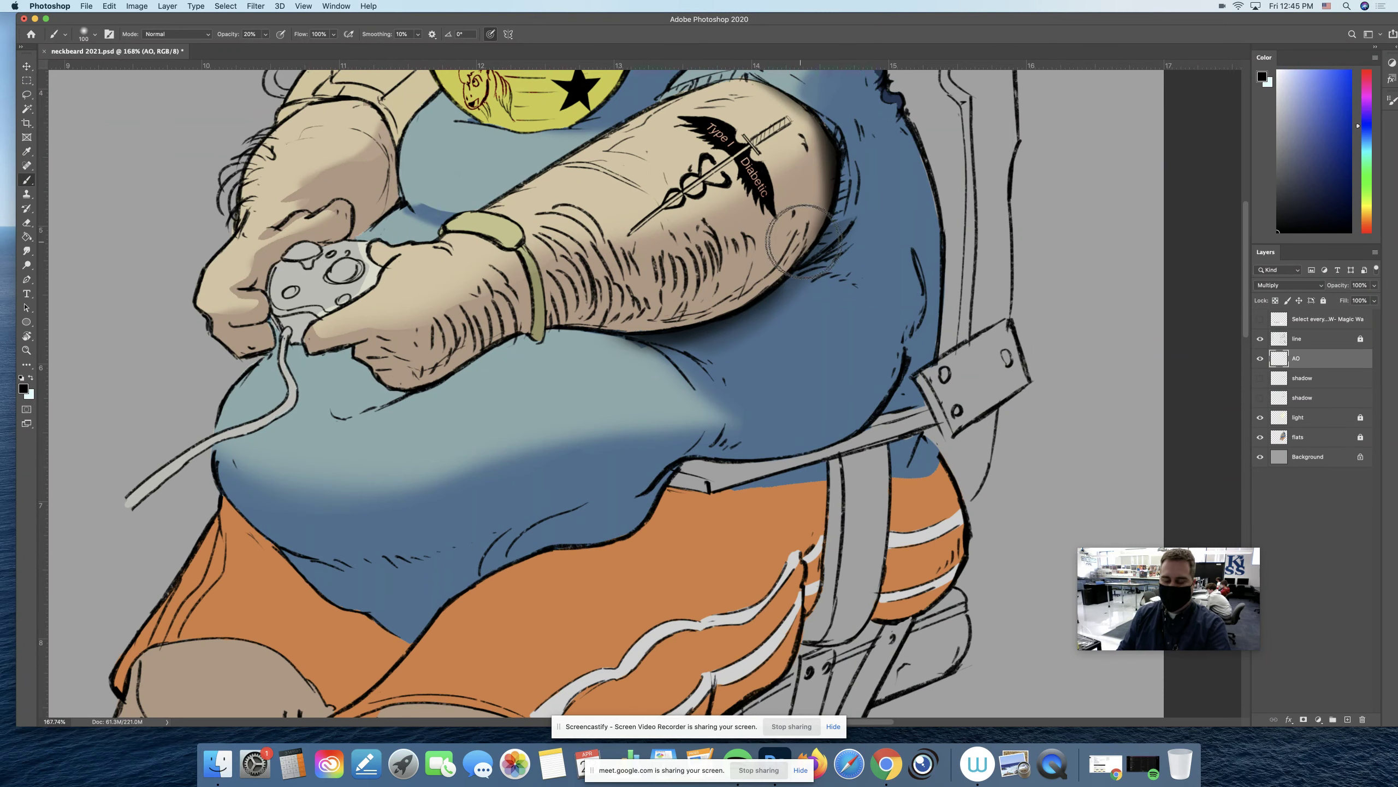
key(e)
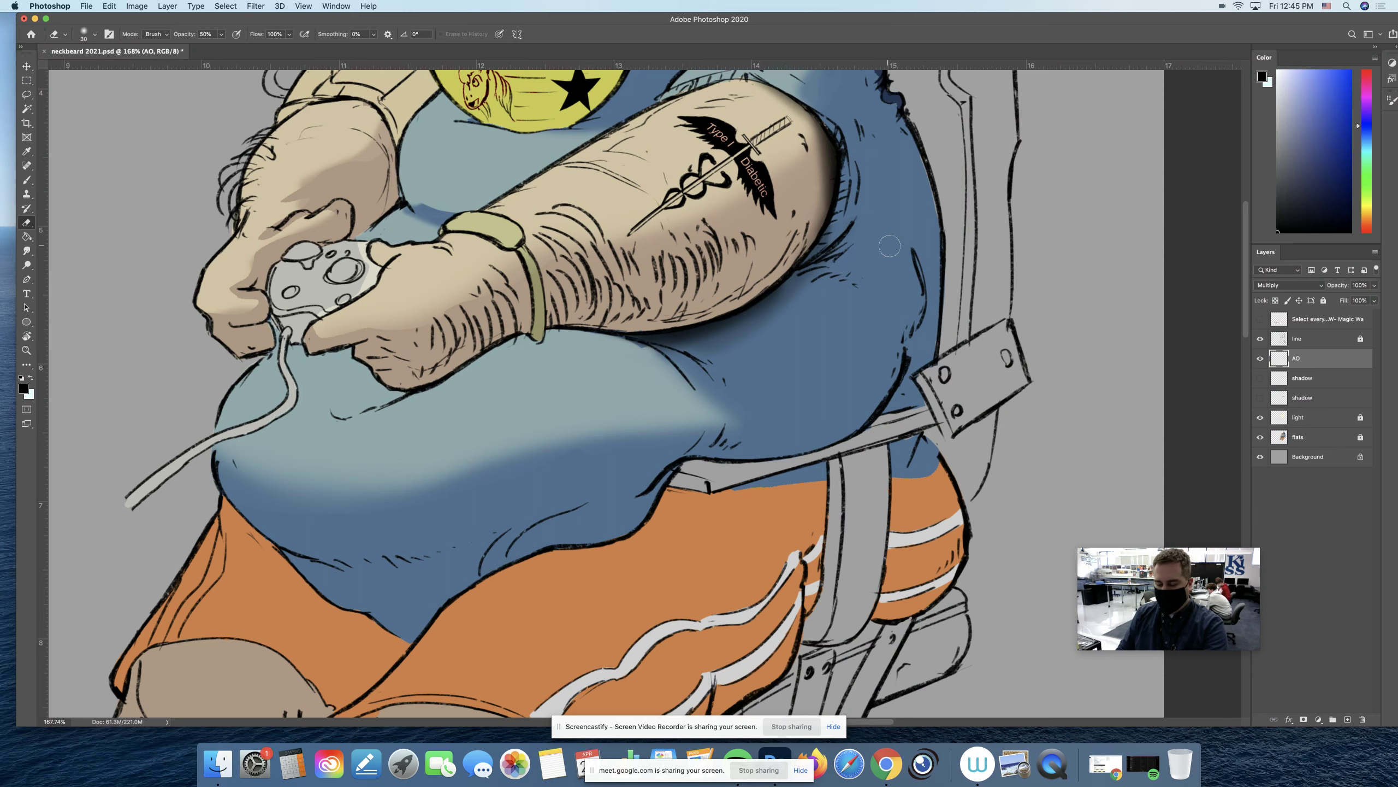
Step: Lasso the shirt area beneath the forearm along the belly crease, refining the selection where the crease meets the arm
key(l)
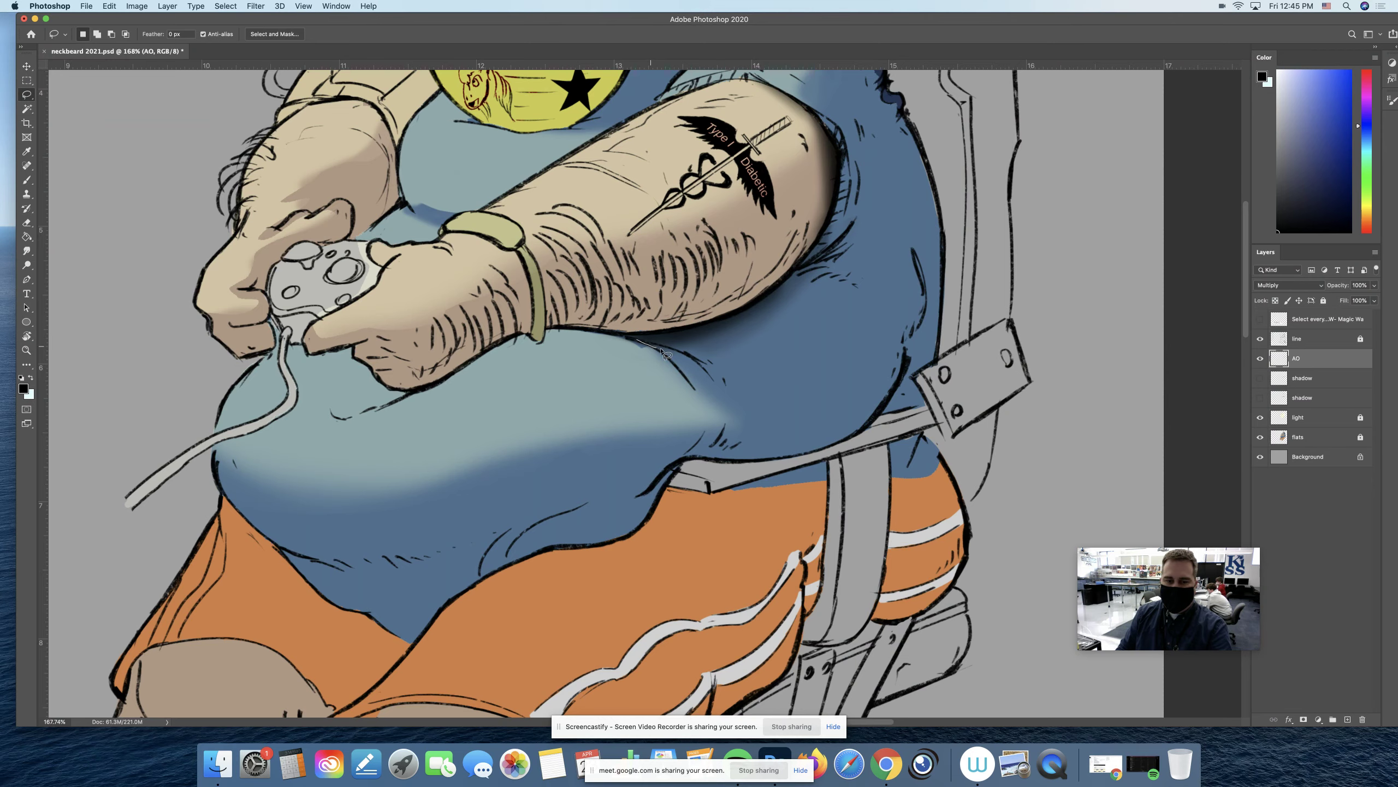
mouse_move(815, 355)
mouse_down()
mouse_move(697, 217)
mouse_move(642, 344)
mouse_up()
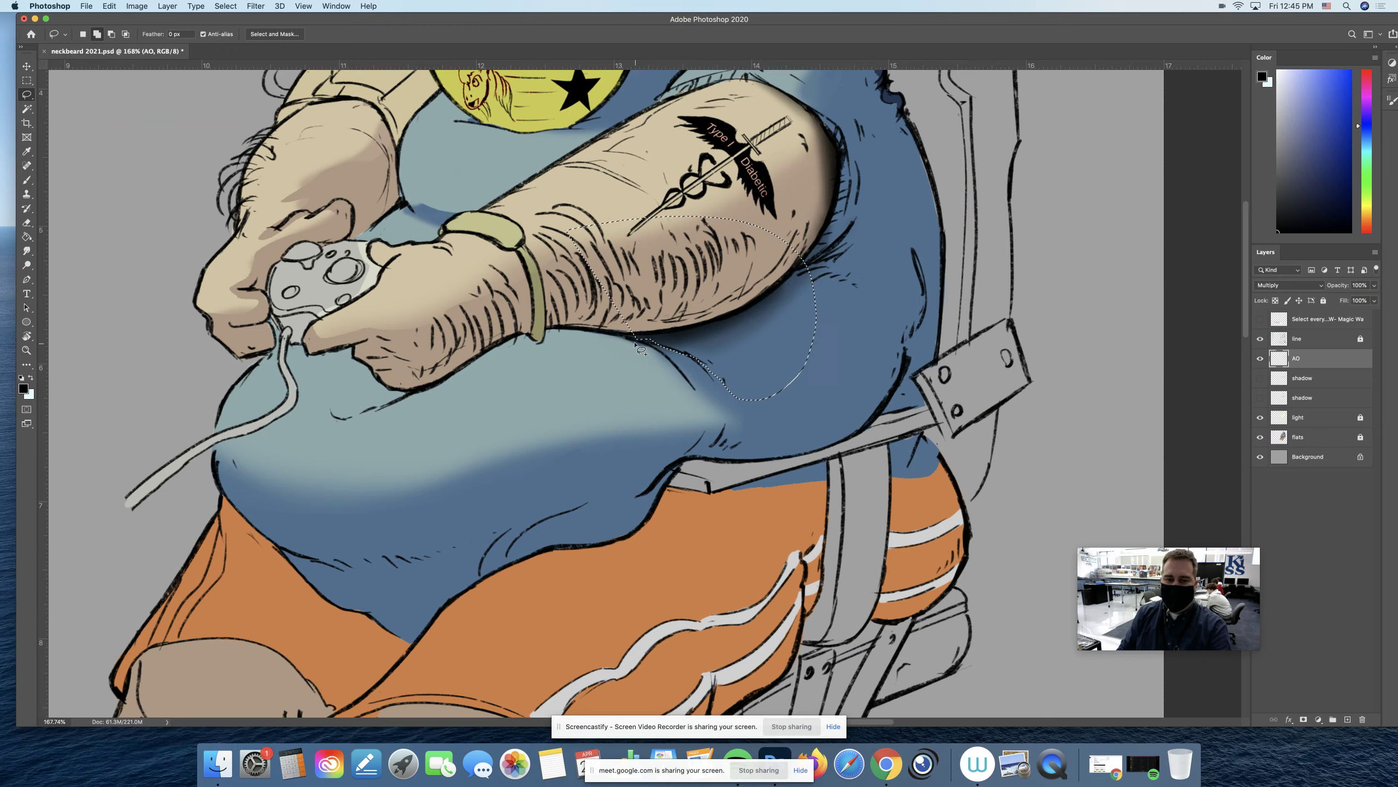
key(z)
drag(650, 344, 691, 360)
drag(735, 351, 730, 340)
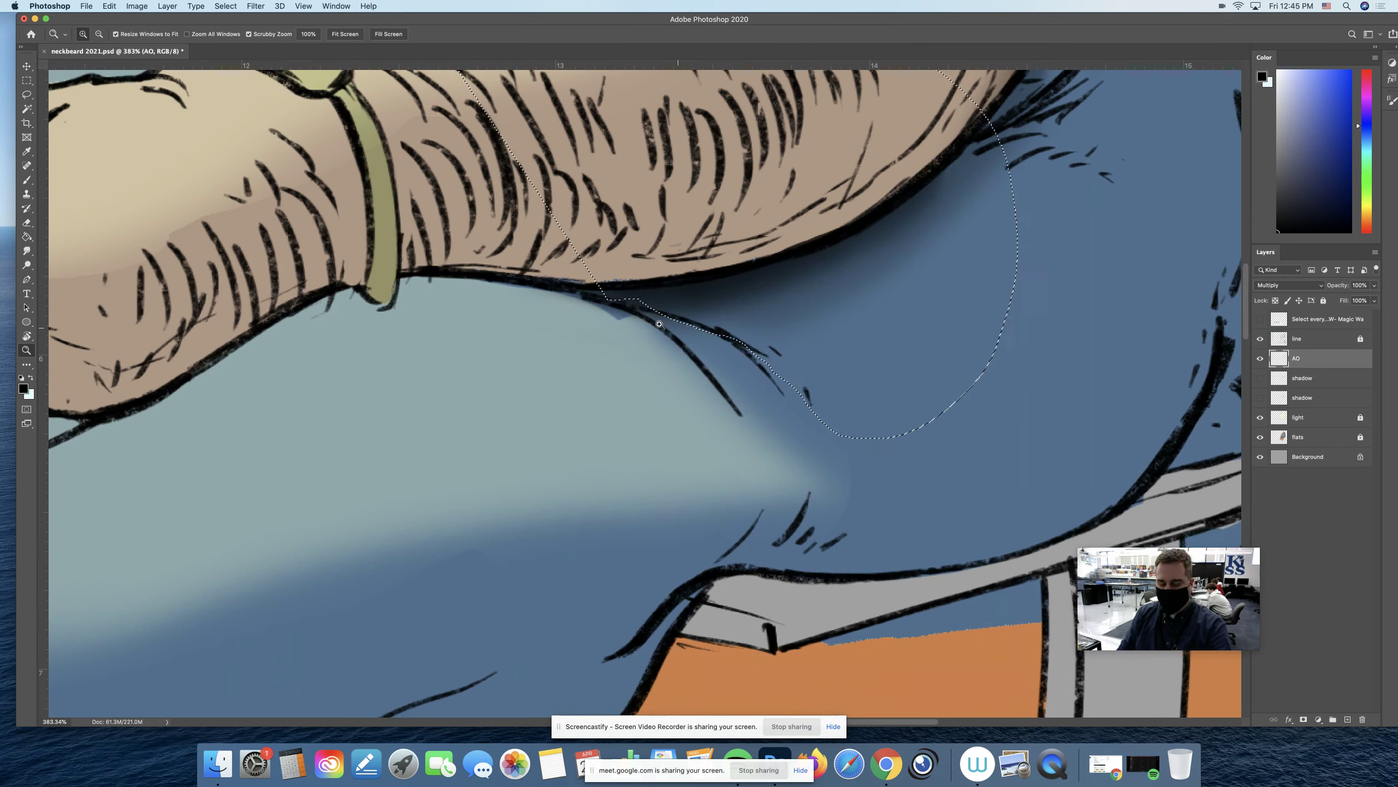
key(l)
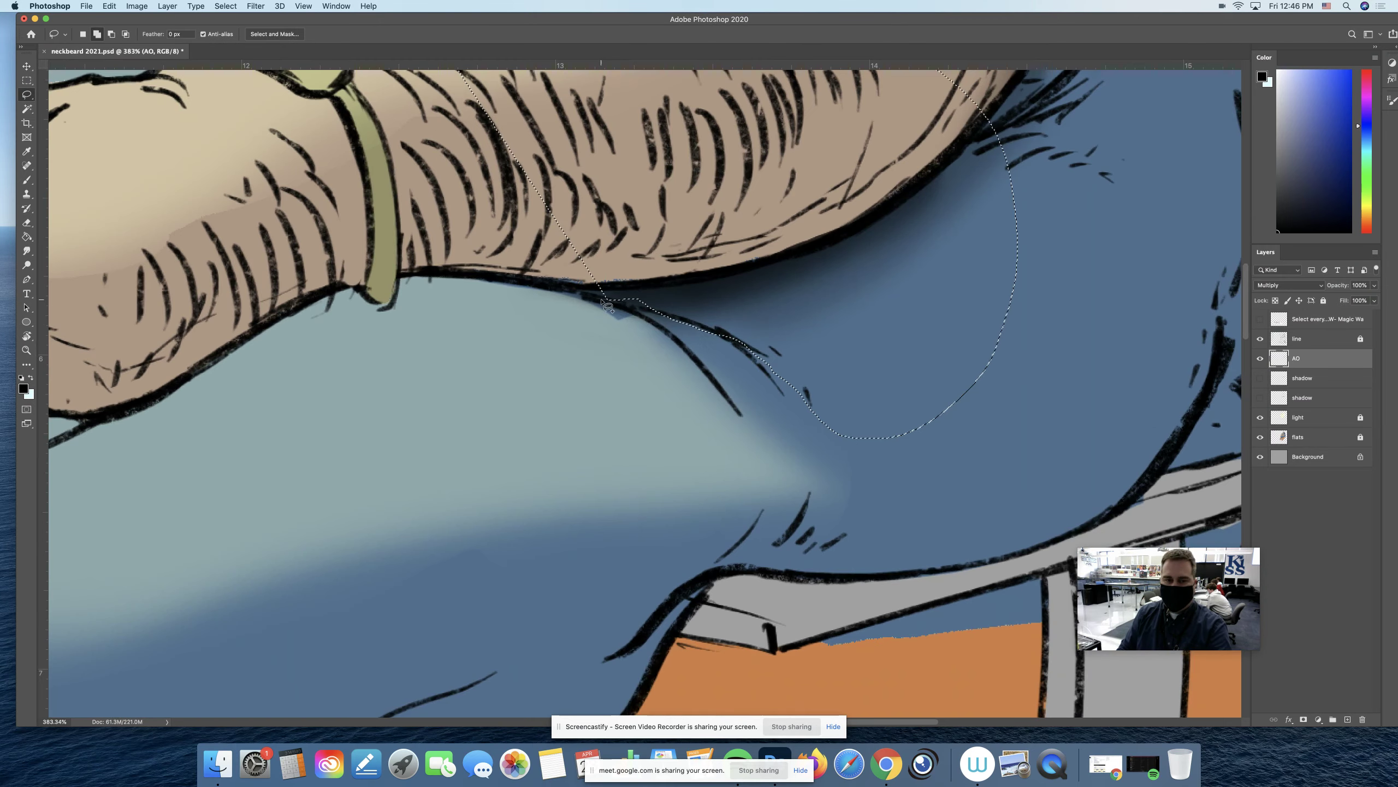
drag(606, 301, 728, 337)
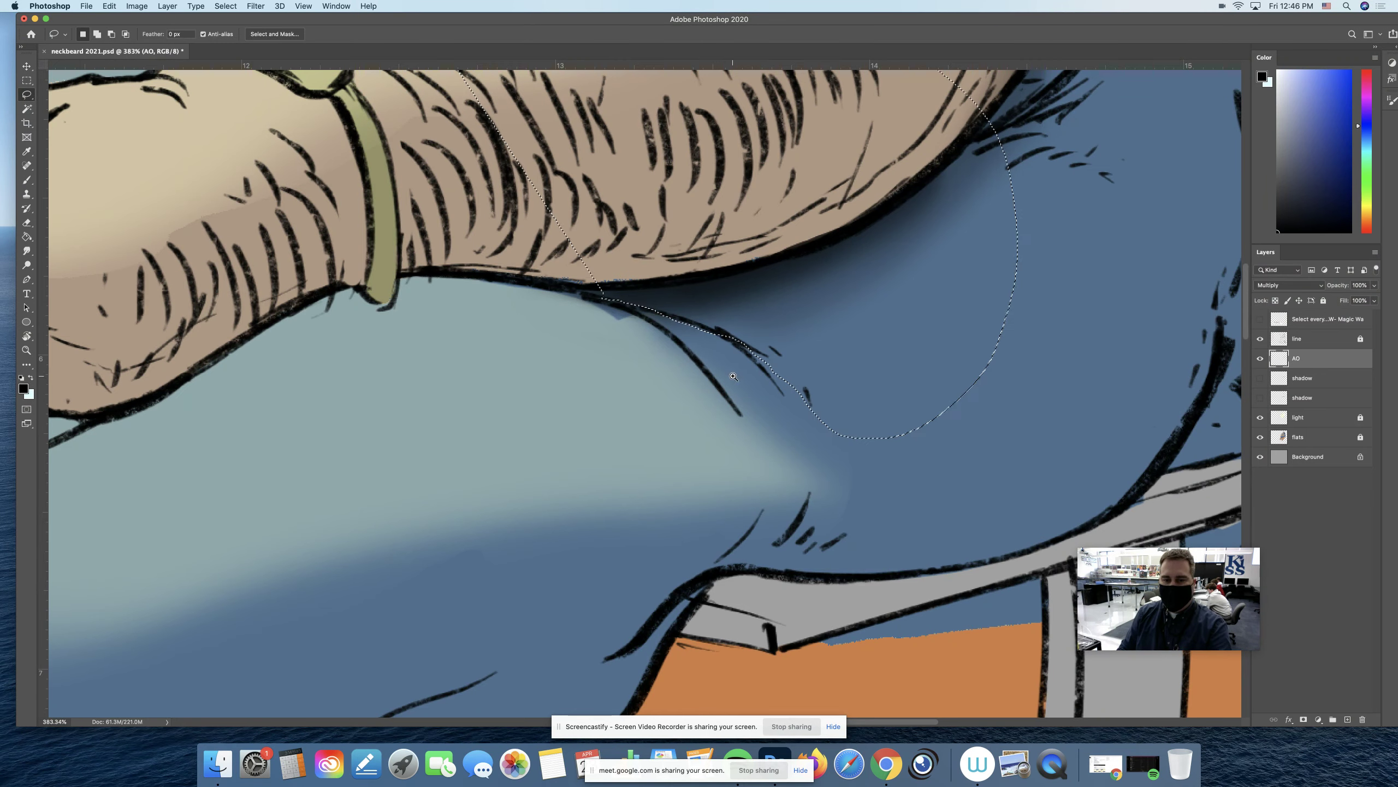
Step: Brush soft shading into the shirt crease beneath the forearm with a slightly smaller brush, then deselect
scroll(716, 366, down, 5)
key(b)
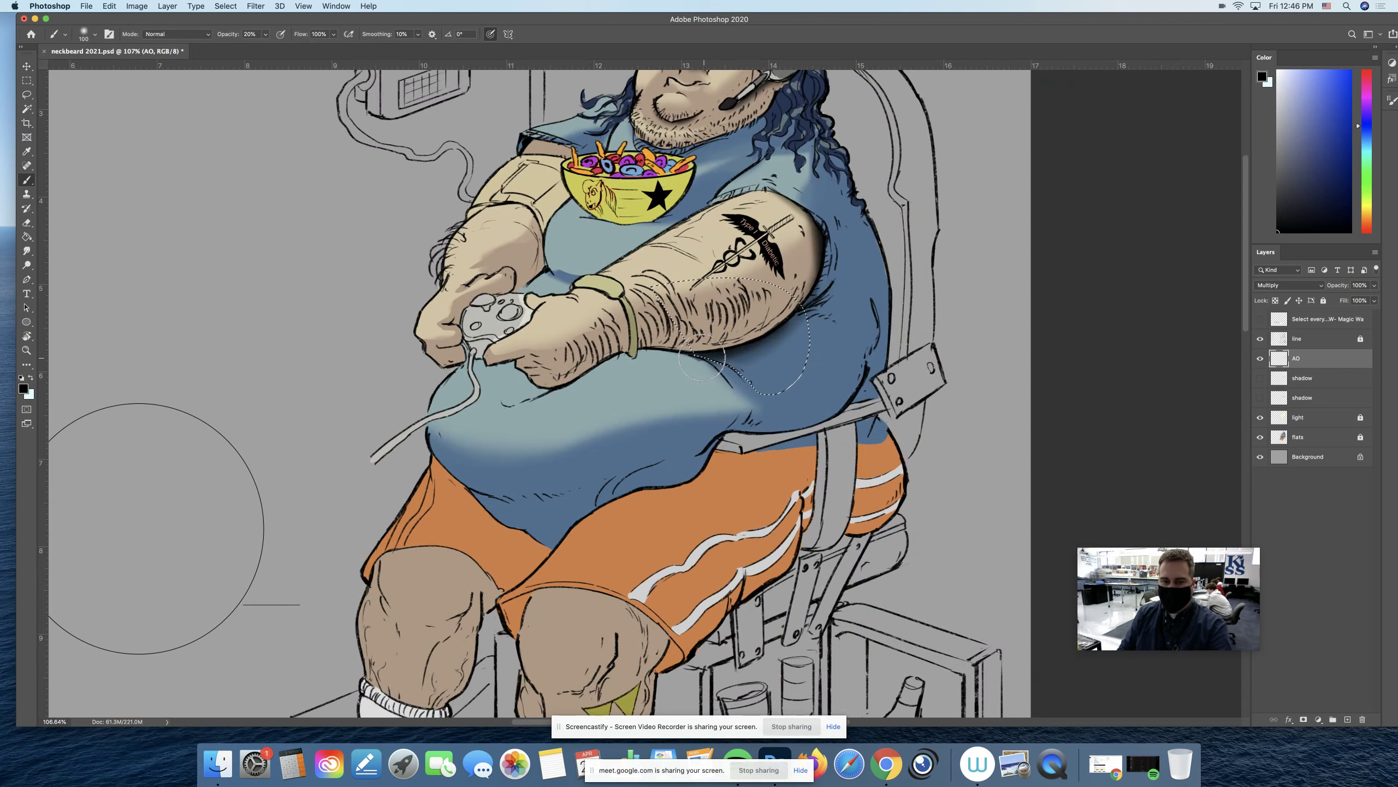
scroll(710, 370, up, 3)
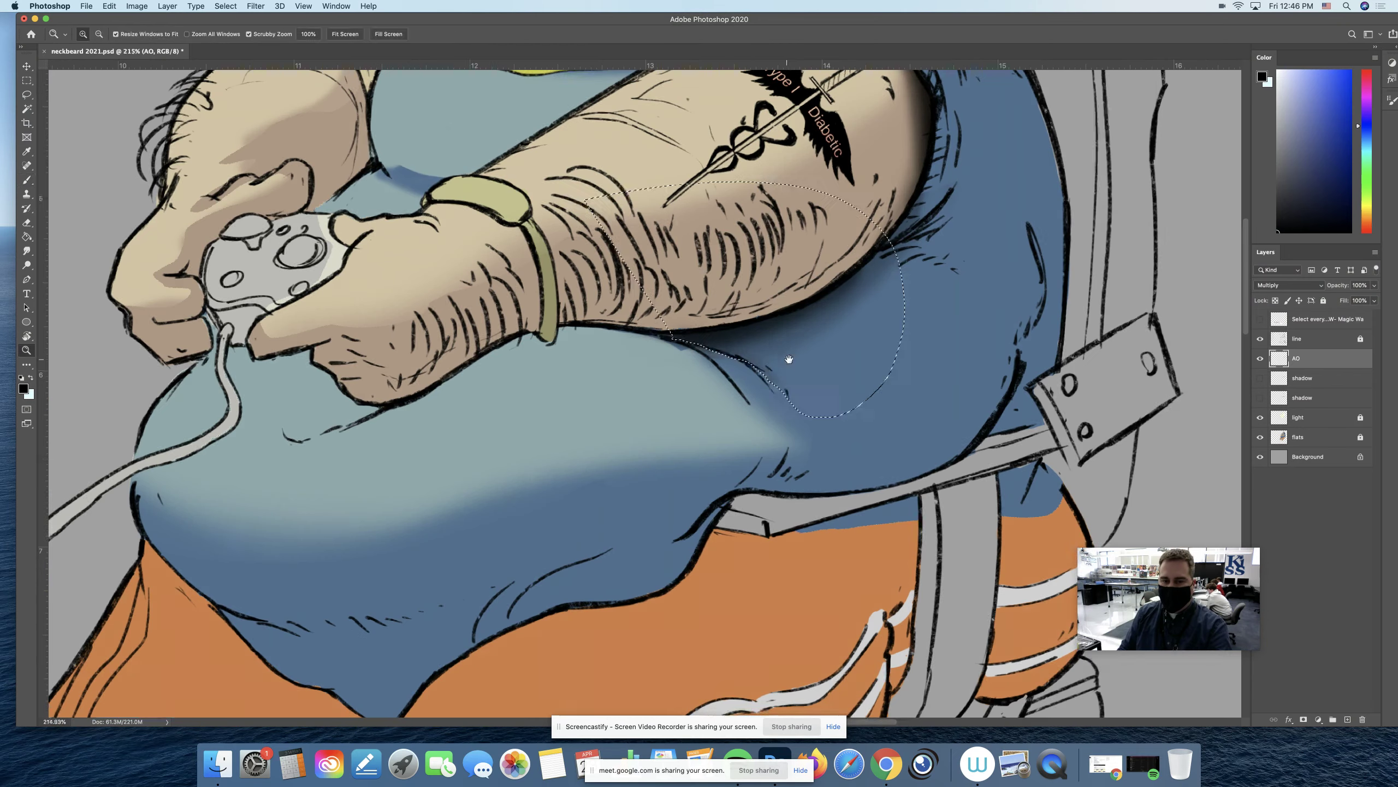
key(bracketleft)
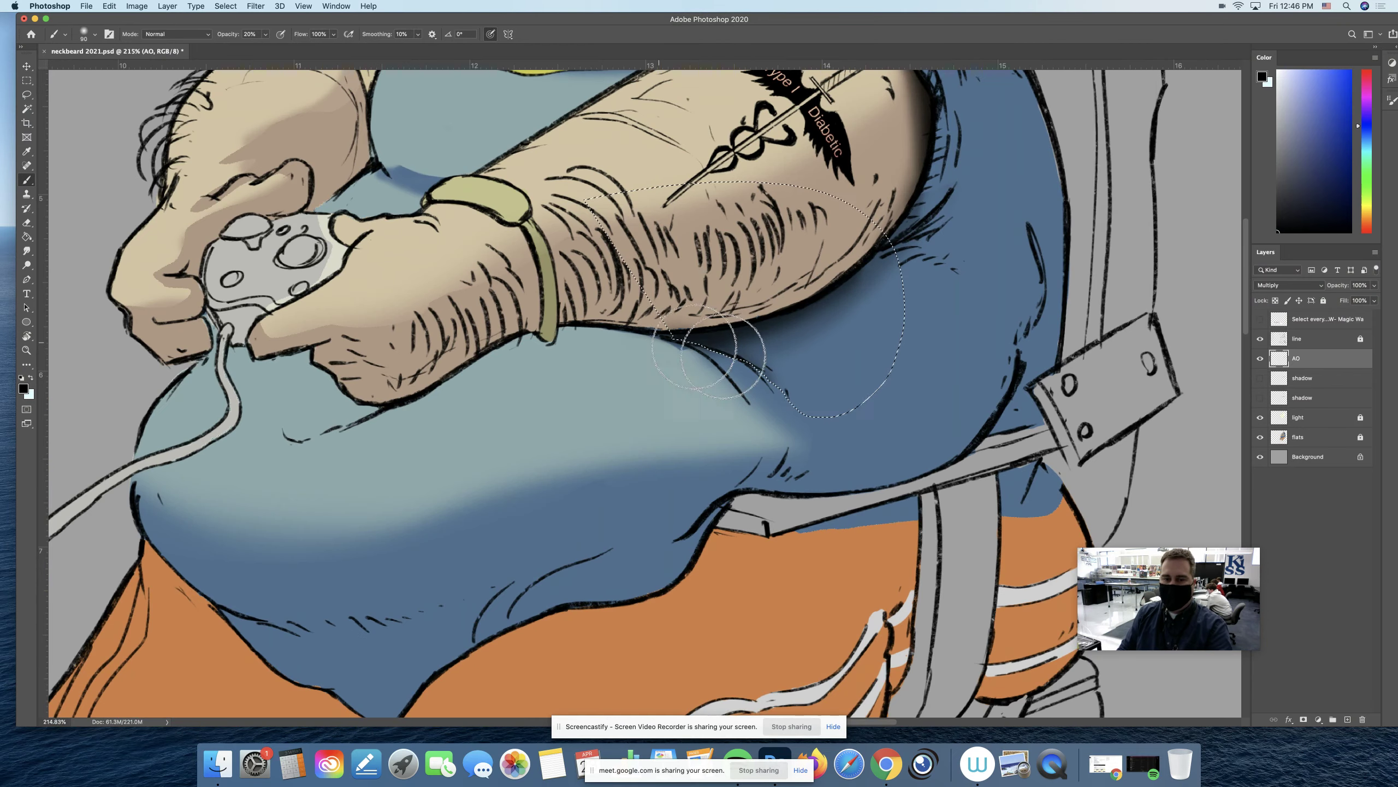
key(super+d)
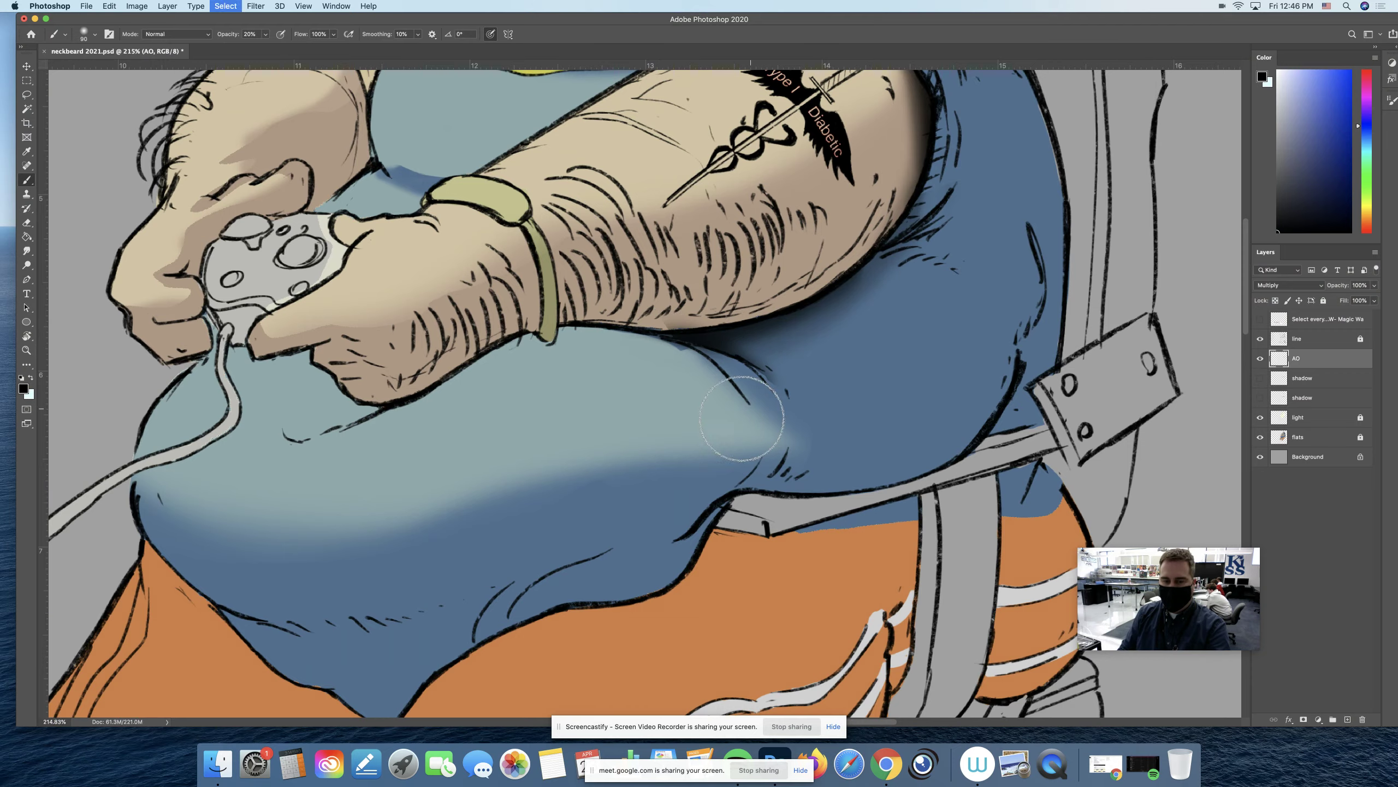
Step: Lasso the fold at the side of the torso, just above the seat strap's metal bracket
key(z)
mouse_move(746, 421)
mouse_down()
mouse_move(688, 441)
mouse_move(782, 428)
mouse_move(764, 414)
mouse_up()
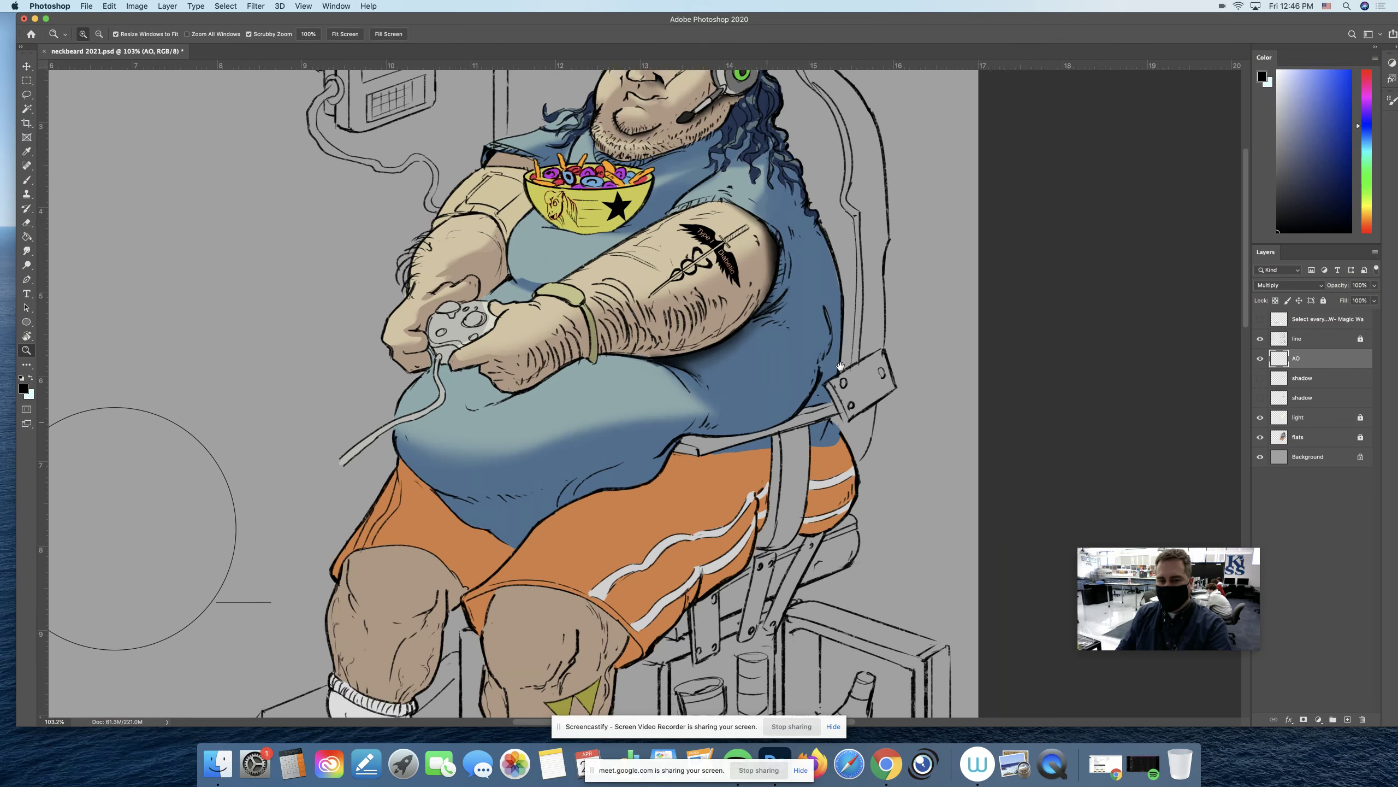
mouse_move(852, 366)
mouse_down()
mouse_move(824, 385)
mouse_move(851, 401)
mouse_move(750, 387)
mouse_up()
key(l)
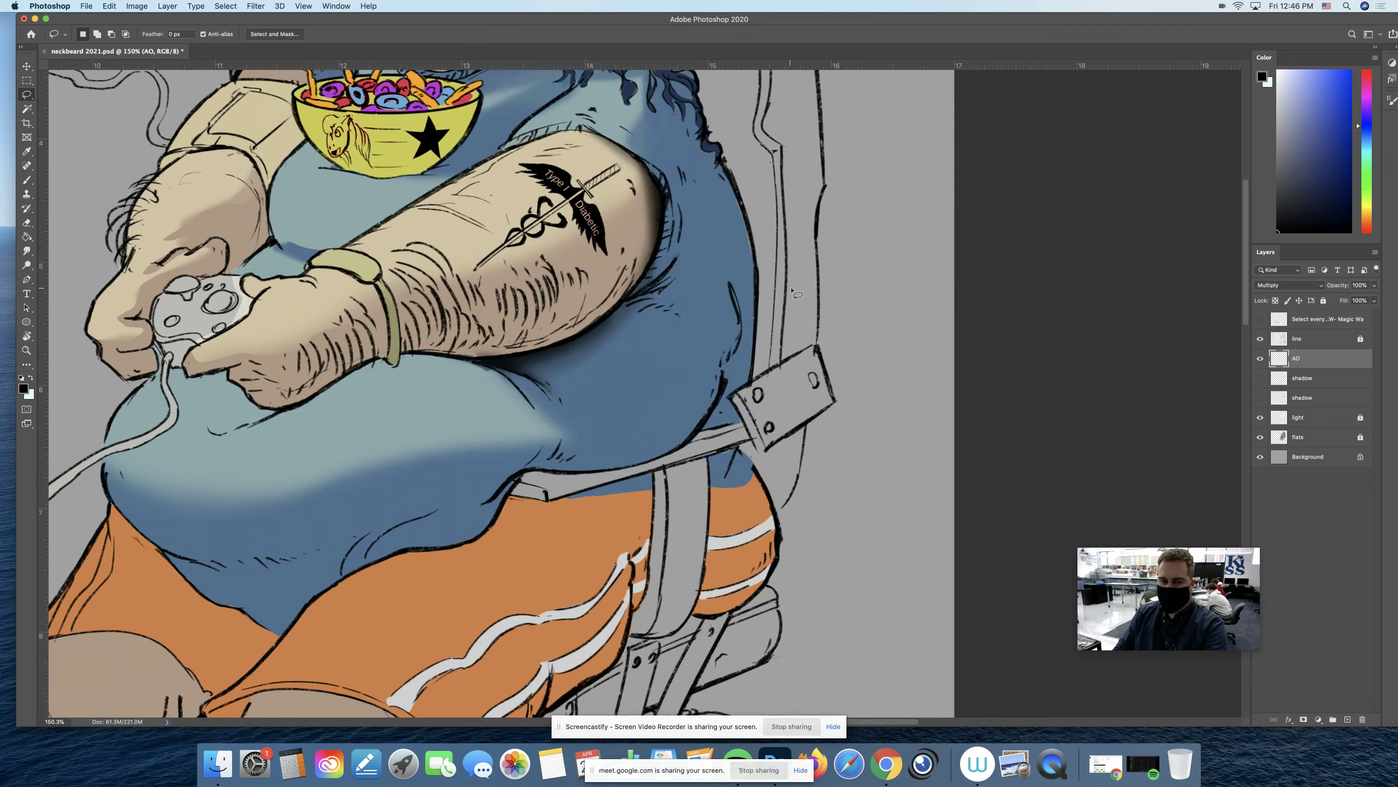
mouse_move(738, 287)
mouse_down()
mouse_move(715, 402)
mouse_move(653, 486)
mouse_move(866, 293)
mouse_move(815, 249)
mouse_move(770, 248)
mouse_move(759, 296)
mouse_move(724, 316)
mouse_move(726, 302)
mouse_move(729, 357)
mouse_move(727, 297)
mouse_move(709, 409)
mouse_up()
Step: Brush soft shading along the side fold of the shirt inside the selection, then deselect
key(b)
mouse_move(727, 325)
mouse_down()
mouse_move(692, 429)
mouse_move(718, 331)
mouse_move(692, 410)
mouse_up()
key(super+d)
key(e)
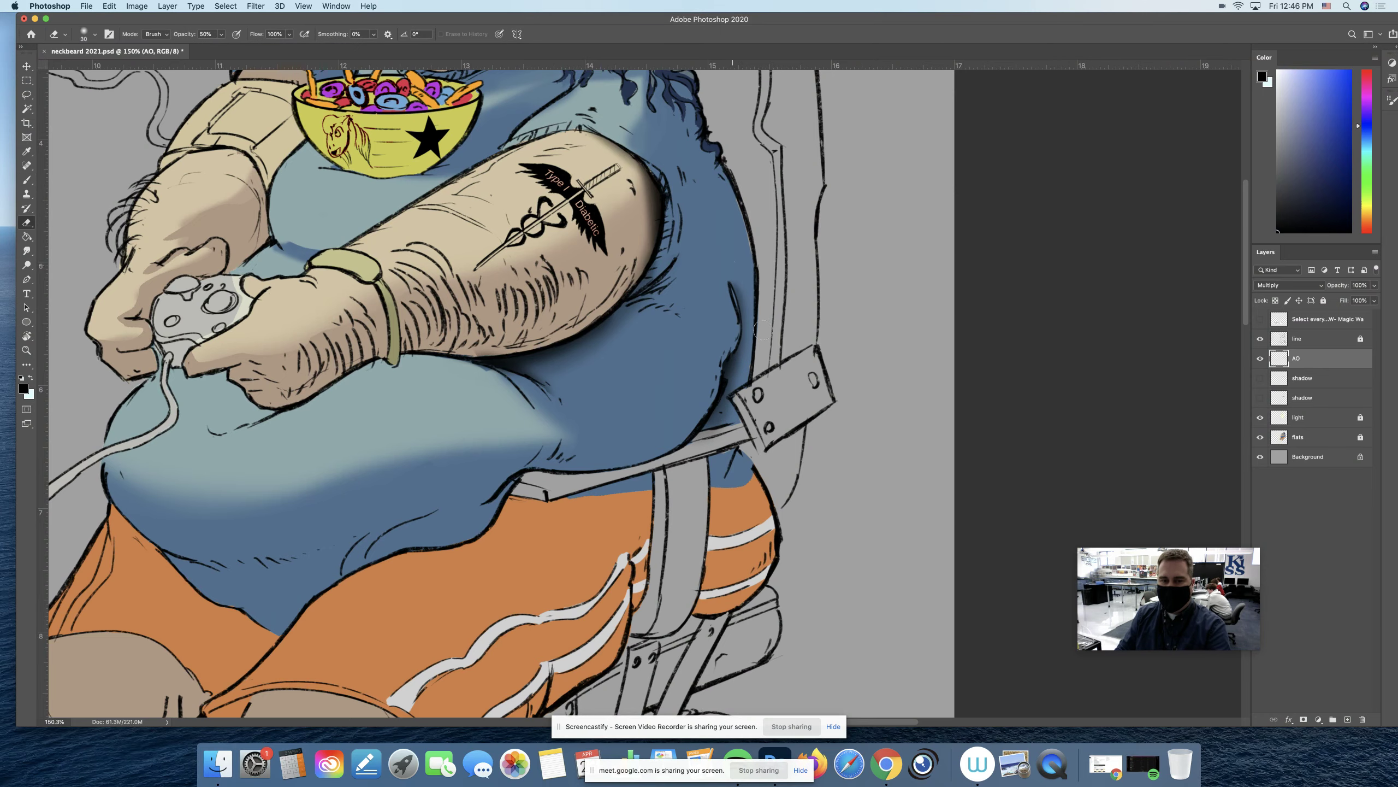
Step: Hide the flats, line and light layers to examine the ambient occlusion shading by itself
key(z)
drag(764, 442, 702, 444)
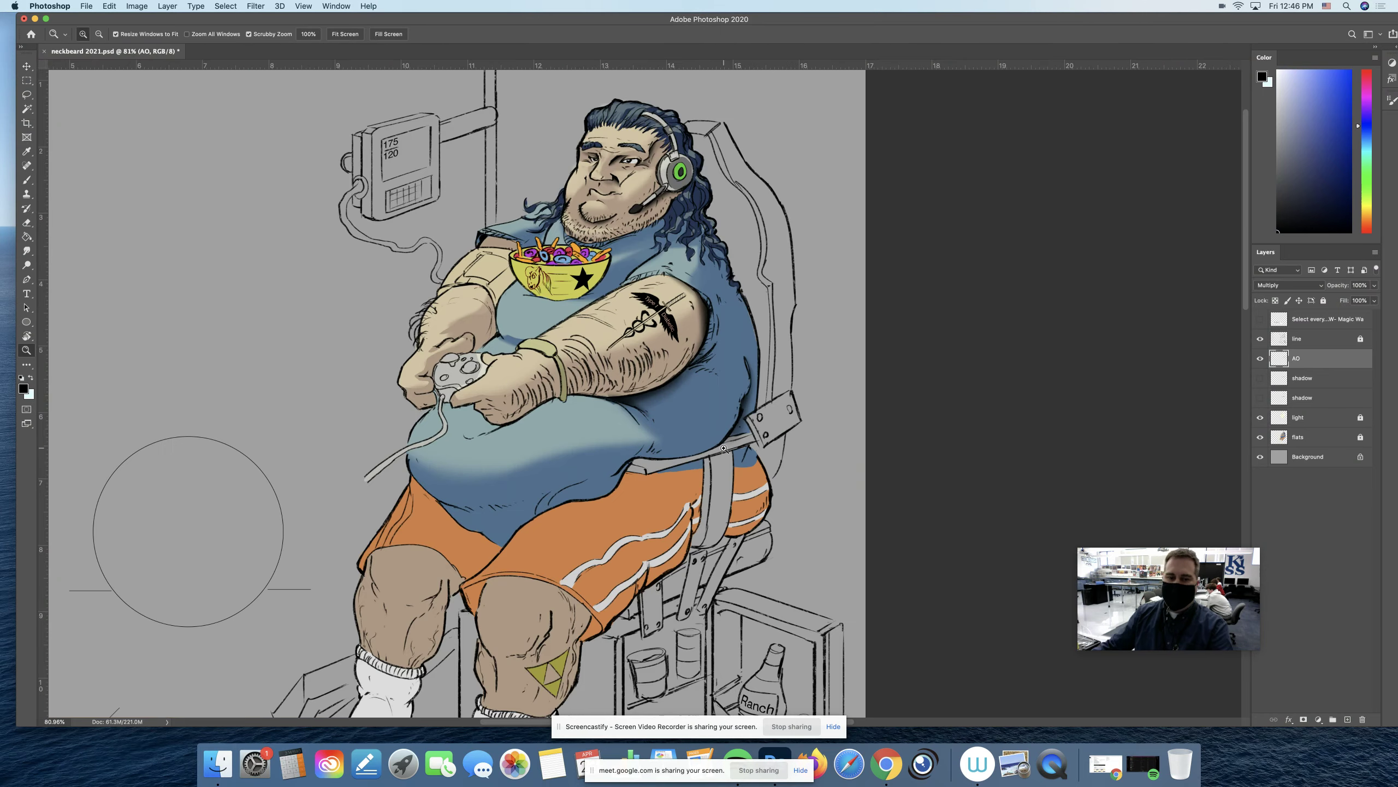
click(1260, 437)
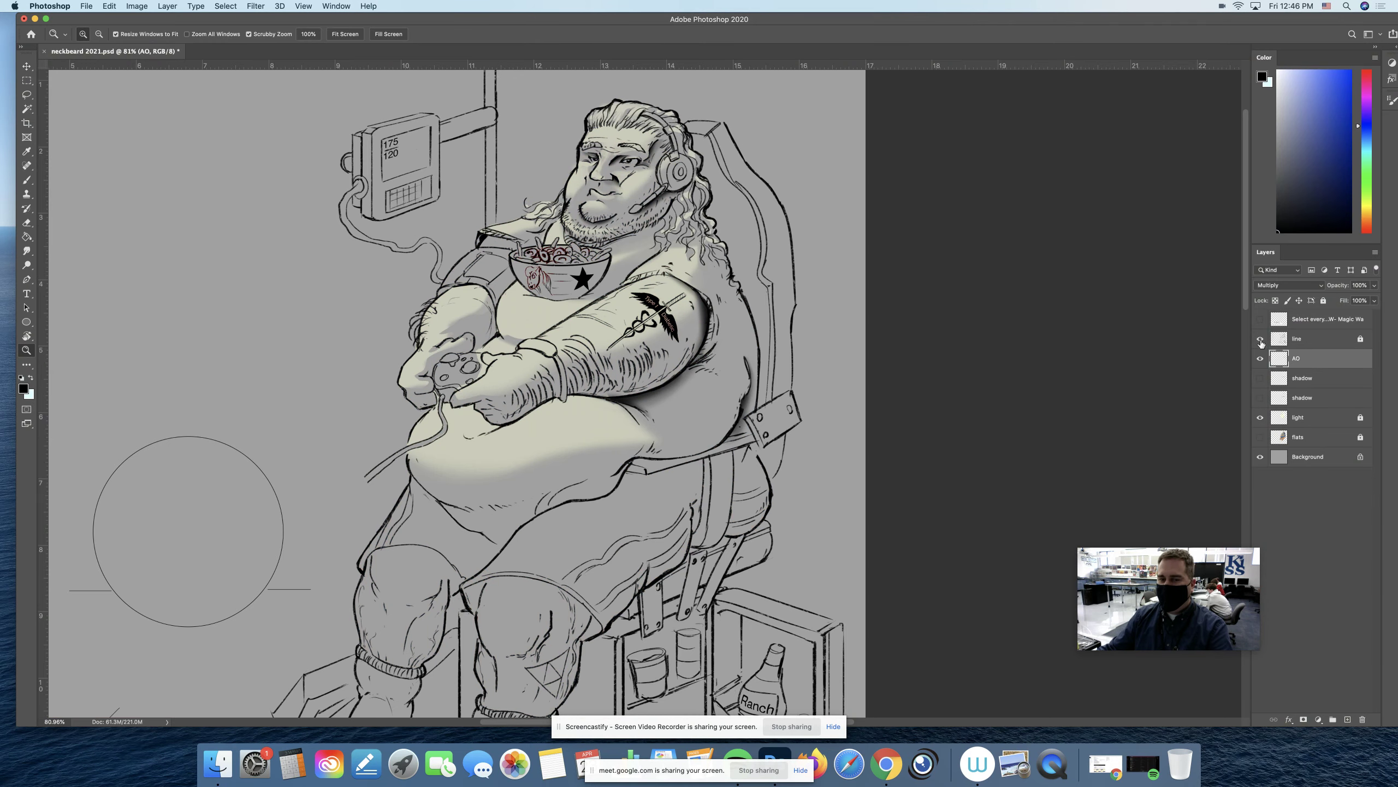
click(1260, 340)
scroll(749, 333, up, 2)
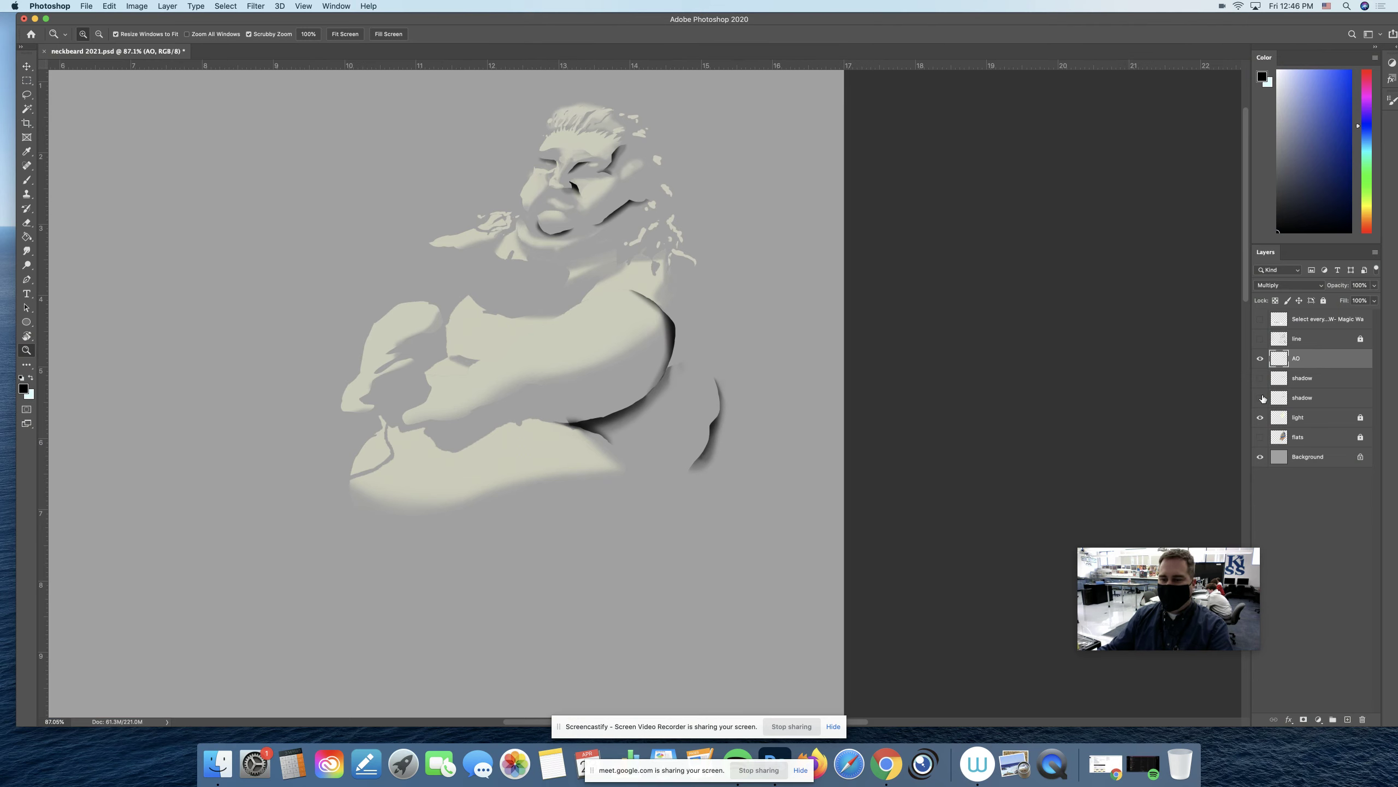
click(1260, 417)
scroll(726, 325, up, 5)
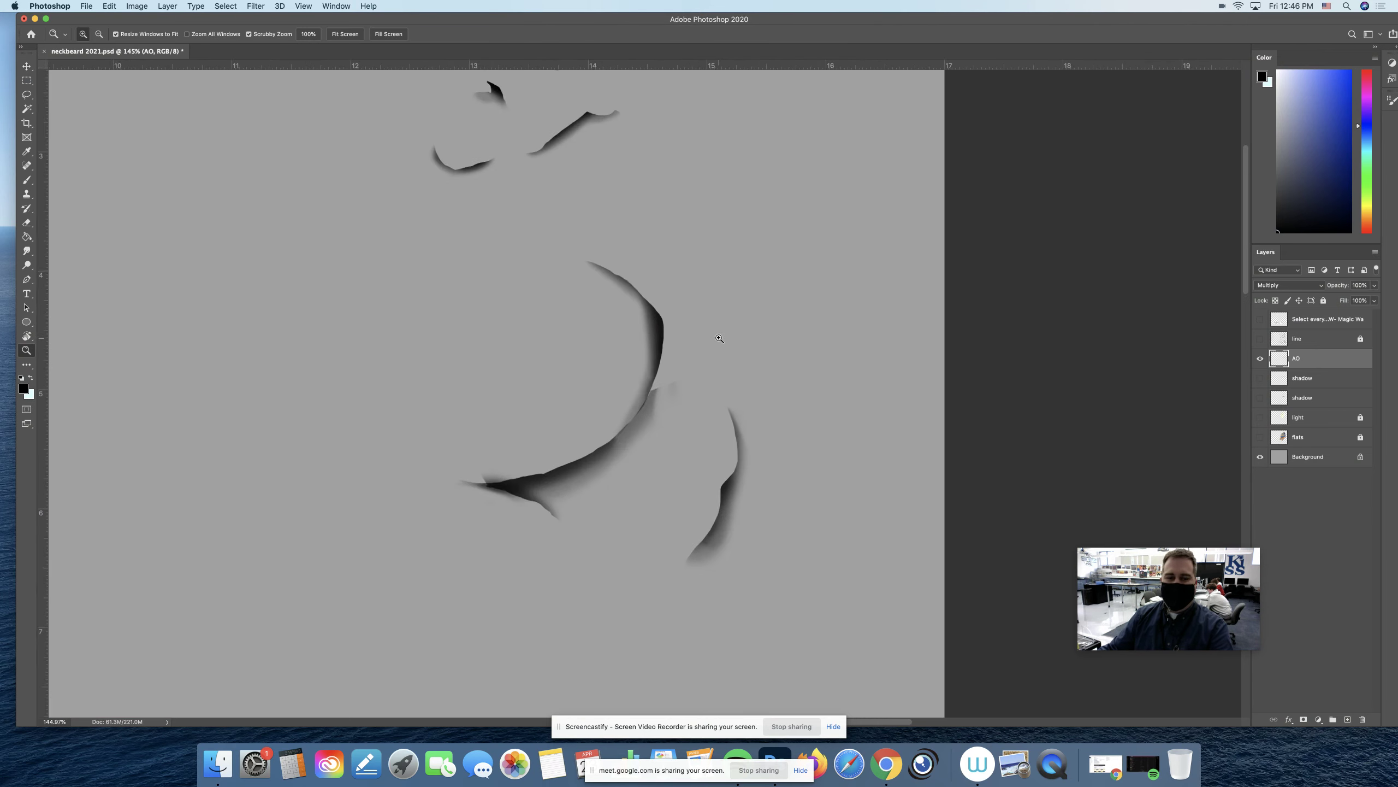
scroll(719, 338, down, 3)
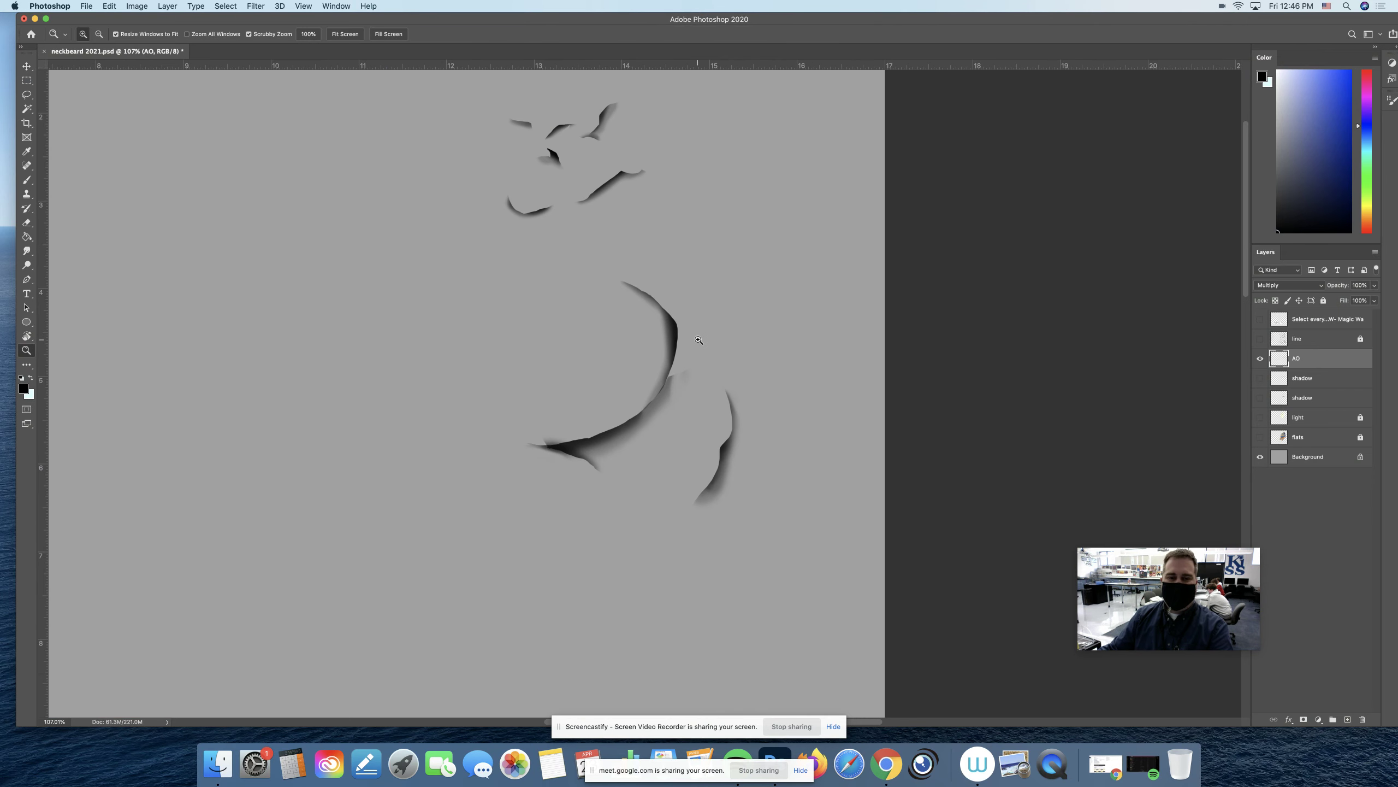
Step: Show the light layer and the lower shadow layer together with the AO shading
click(1261, 418)
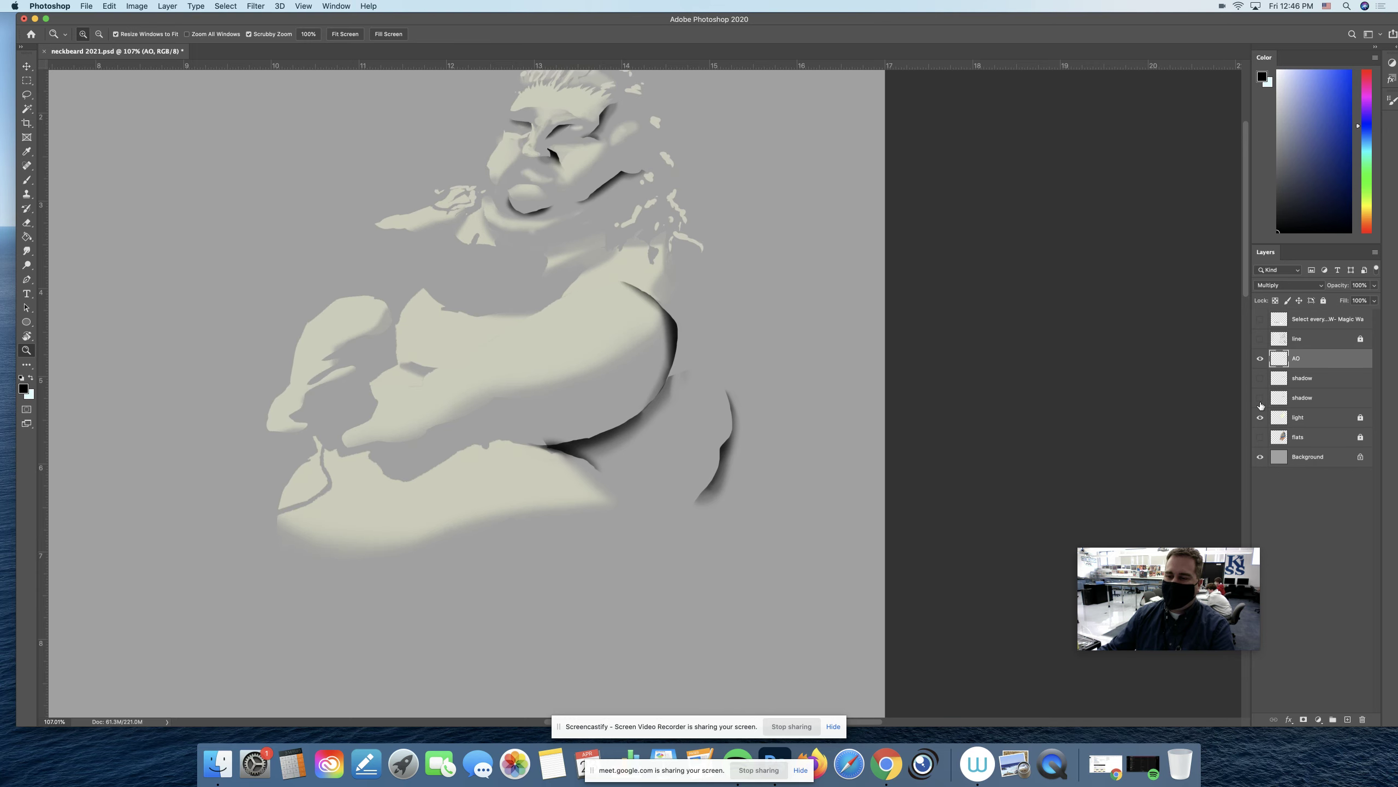
drag(835, 367, 809, 403)
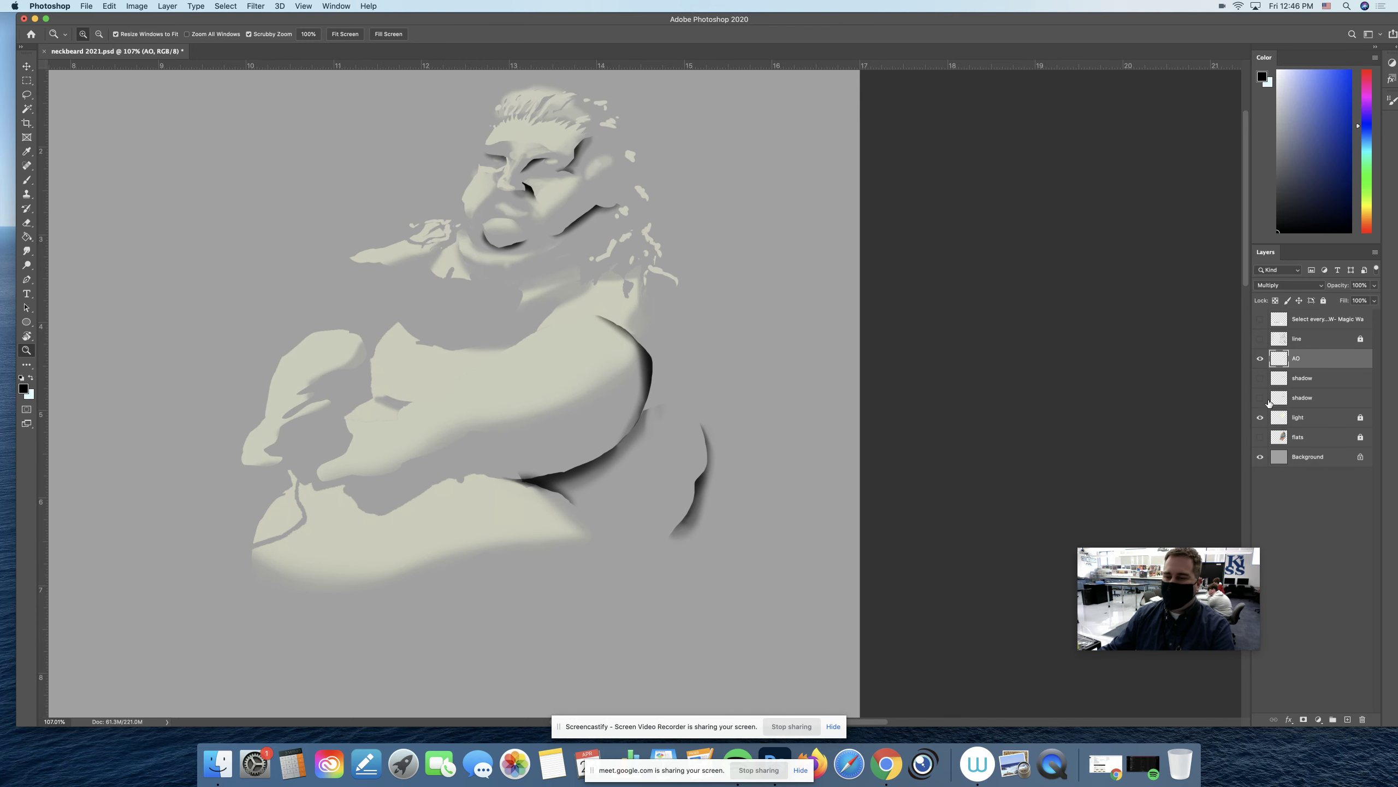
click(1261, 398)
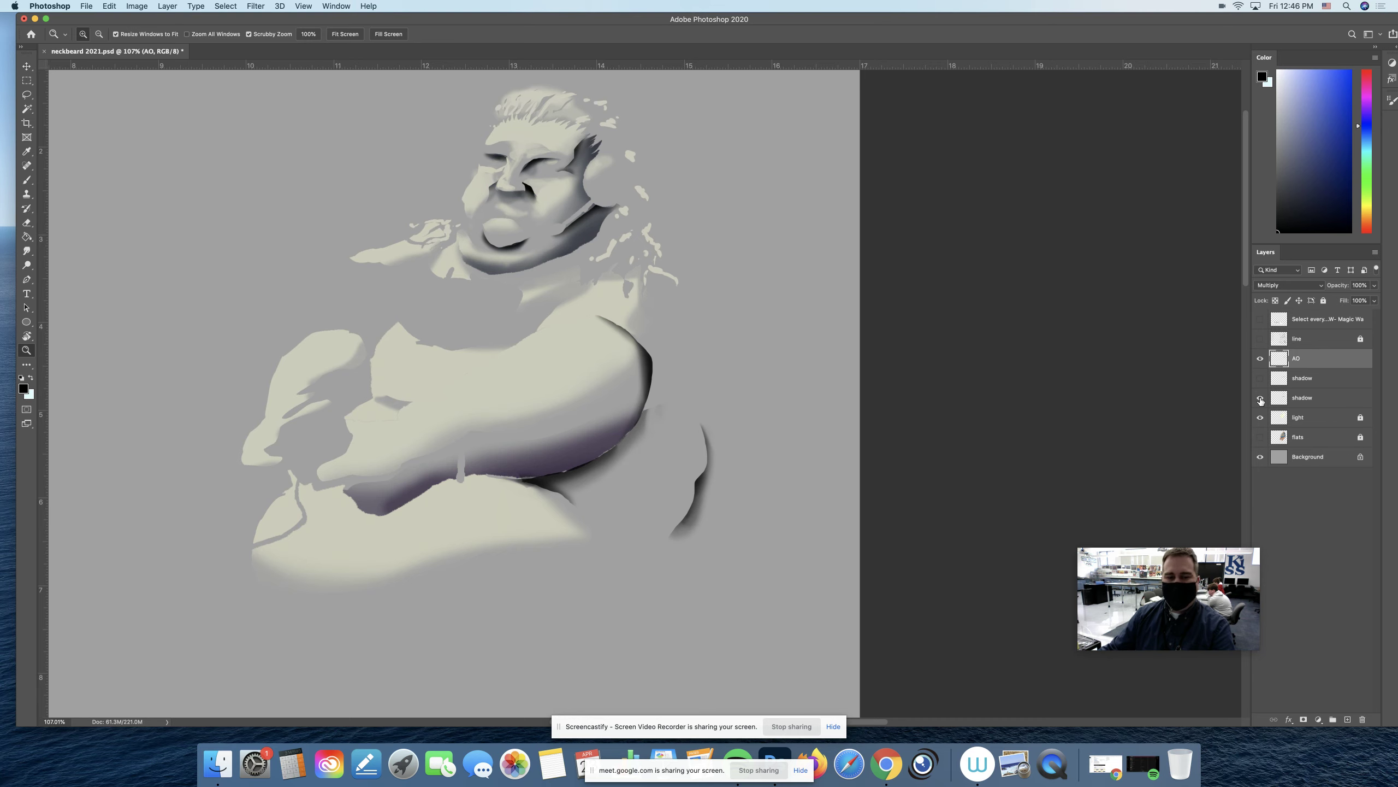
Step: Fit the whole canvas in view and show the flats and line layers again
key(super+0)
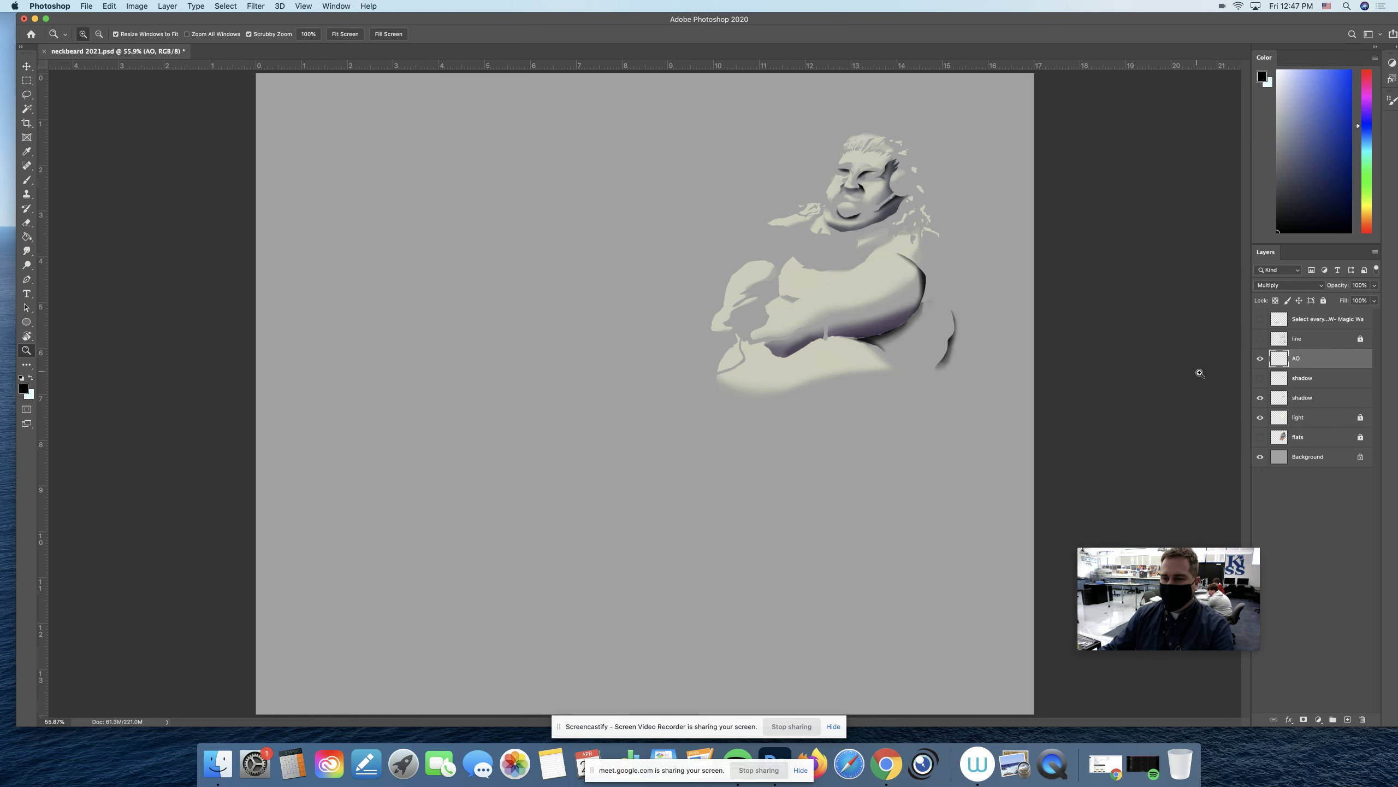
click(1262, 438)
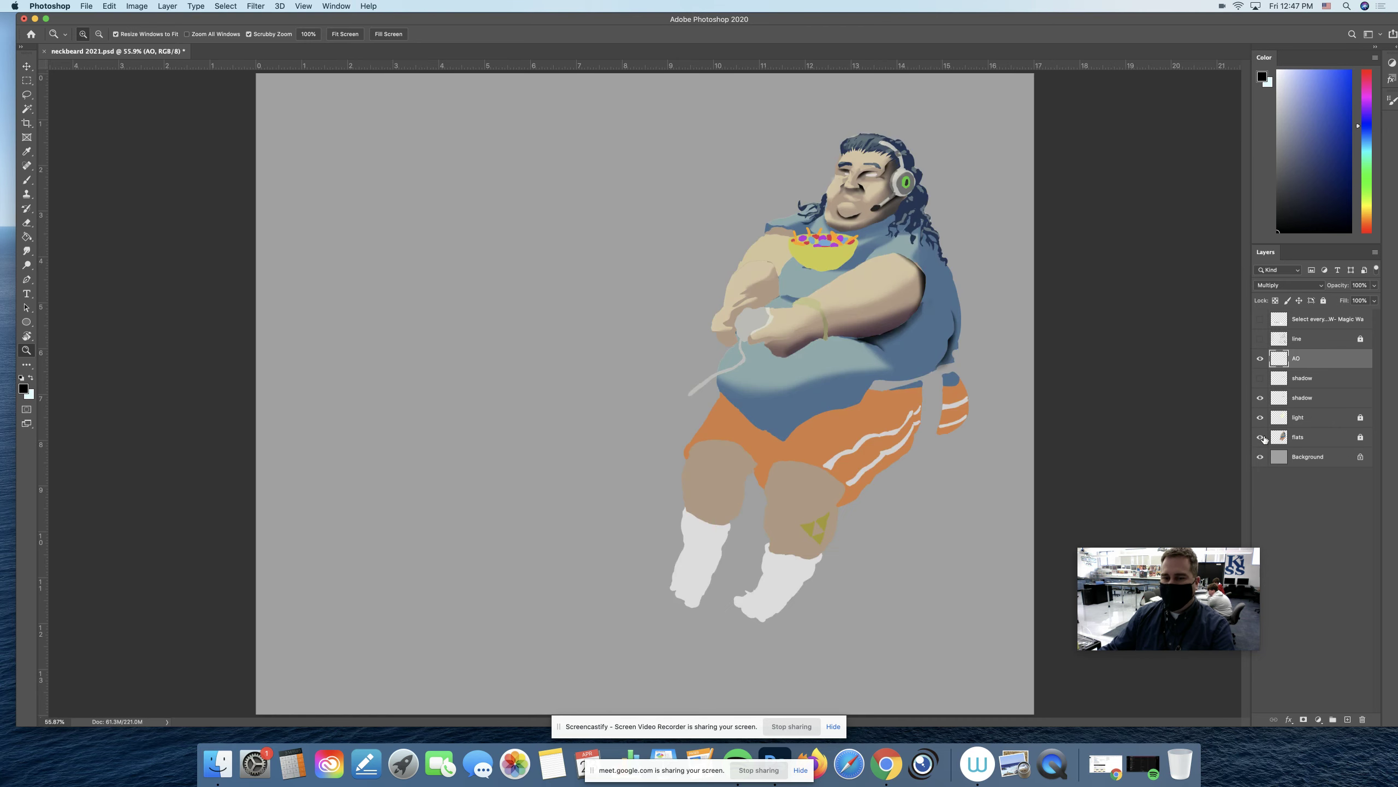
drag(1015, 392, 1117, 333)
drag(908, 296, 882, 359)
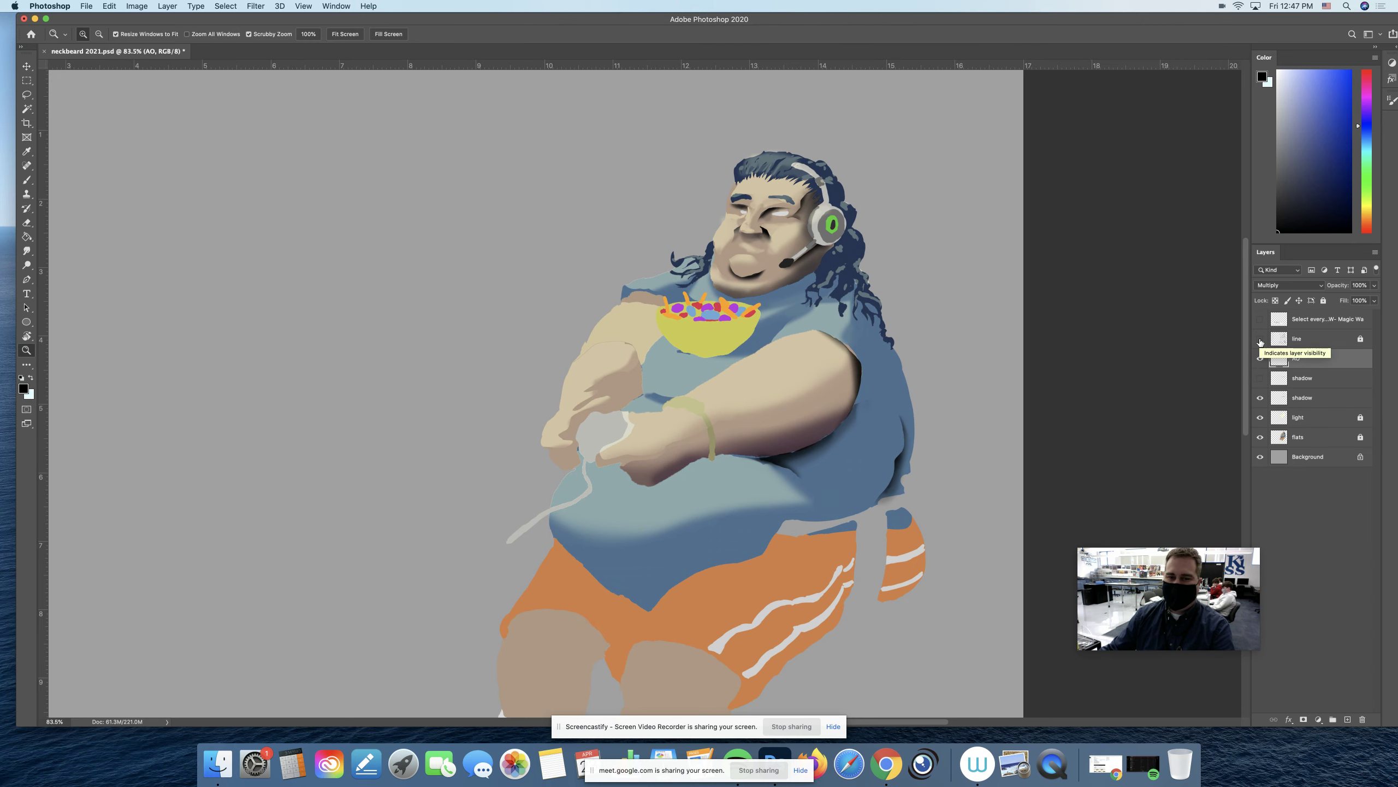
click(1260, 341)
drag(672, 370, 661, 241)
drag(707, 404, 692, 366)
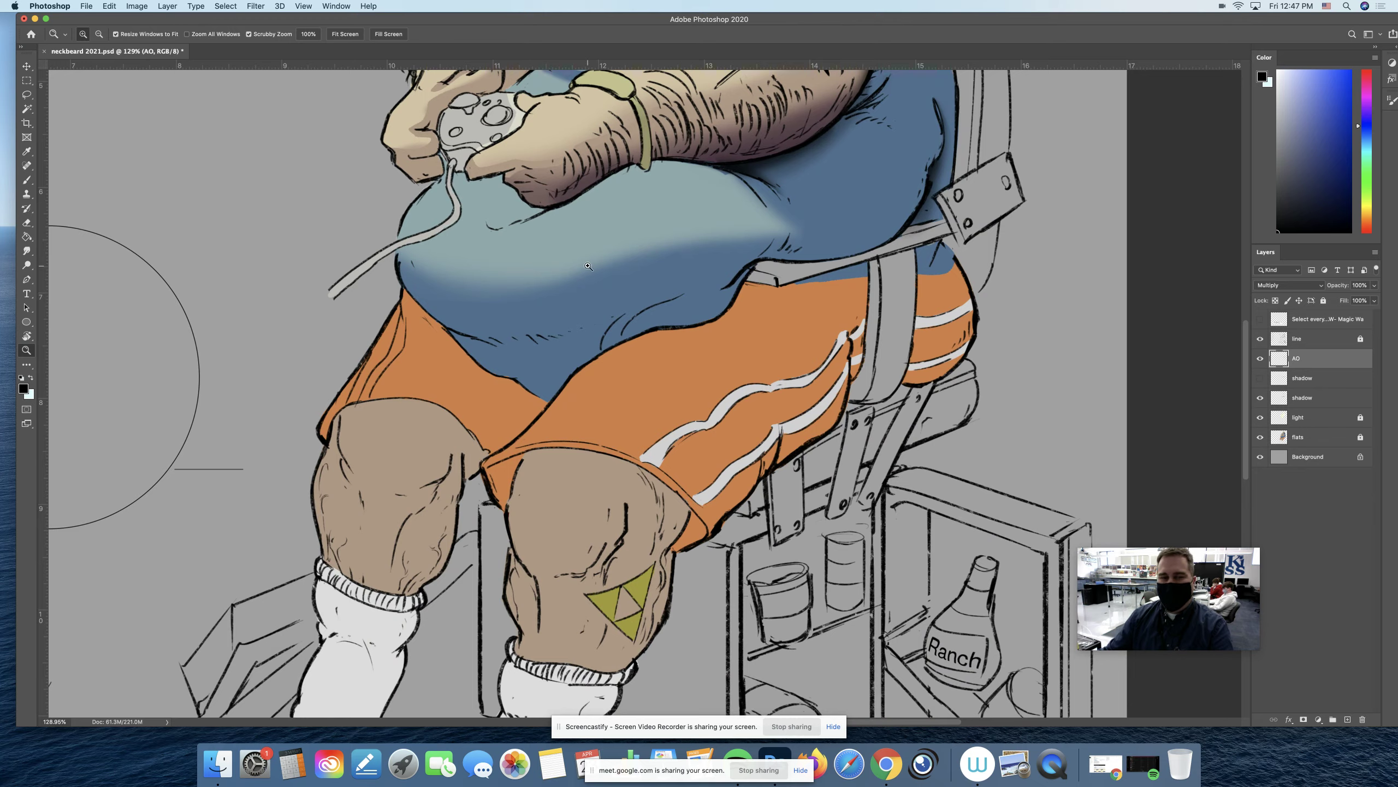
drag(608, 265, 599, 251)
drag(600, 252, 623, 331)
drag(623, 331, 619, 330)
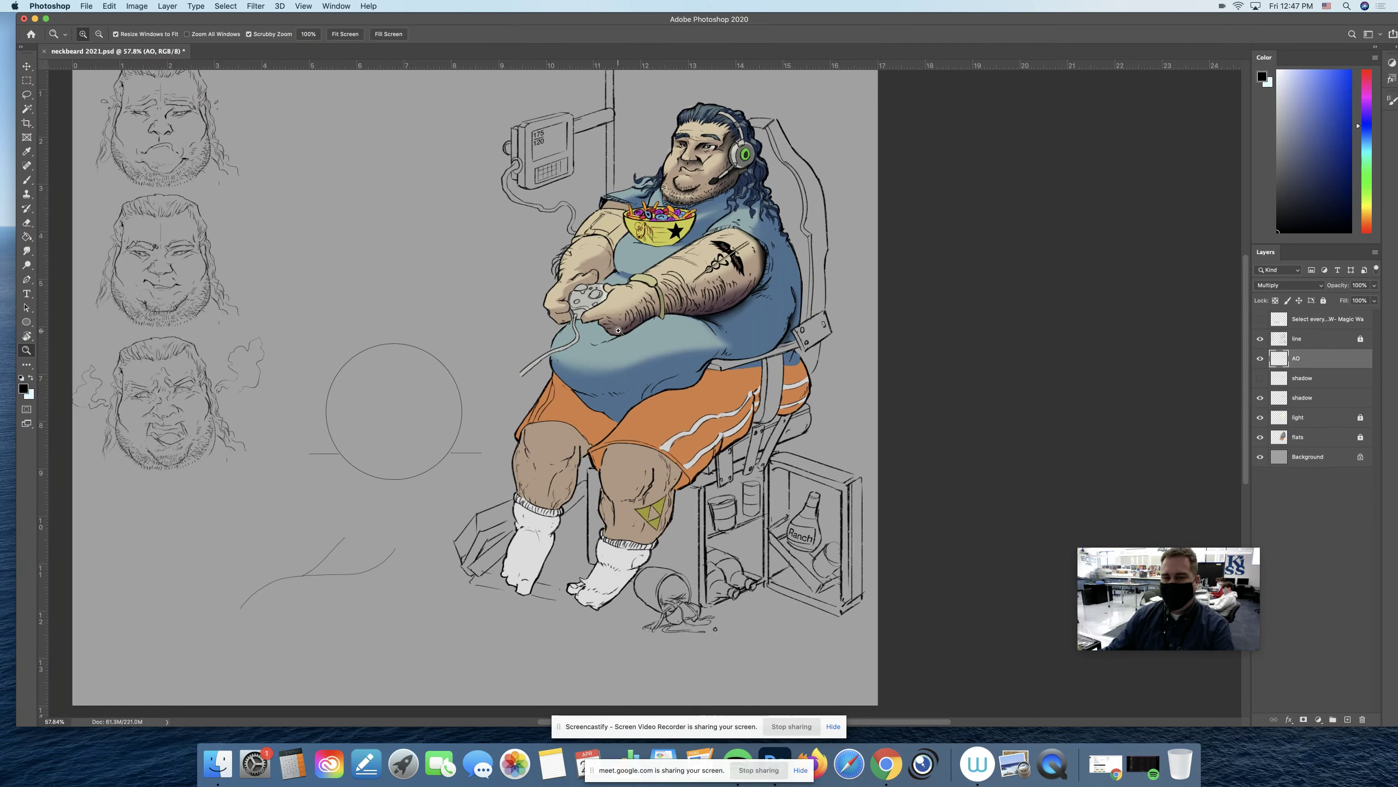